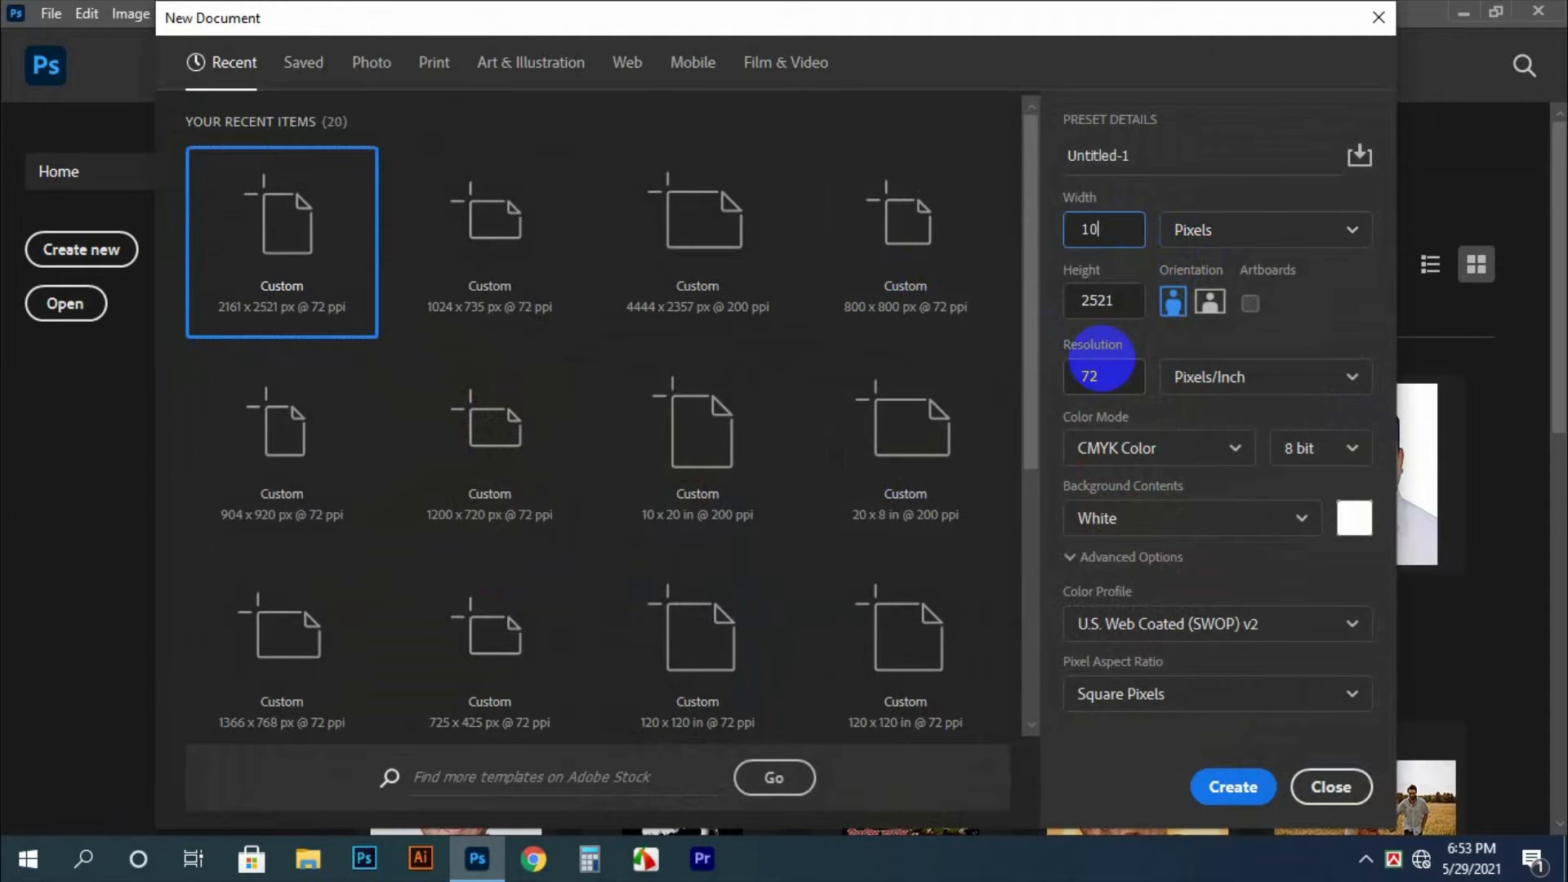
Create a new landscape document 1080 pixels wide and 720 pixels high at 100 pixels/inch
drag(1116, 307, 1010, 301)
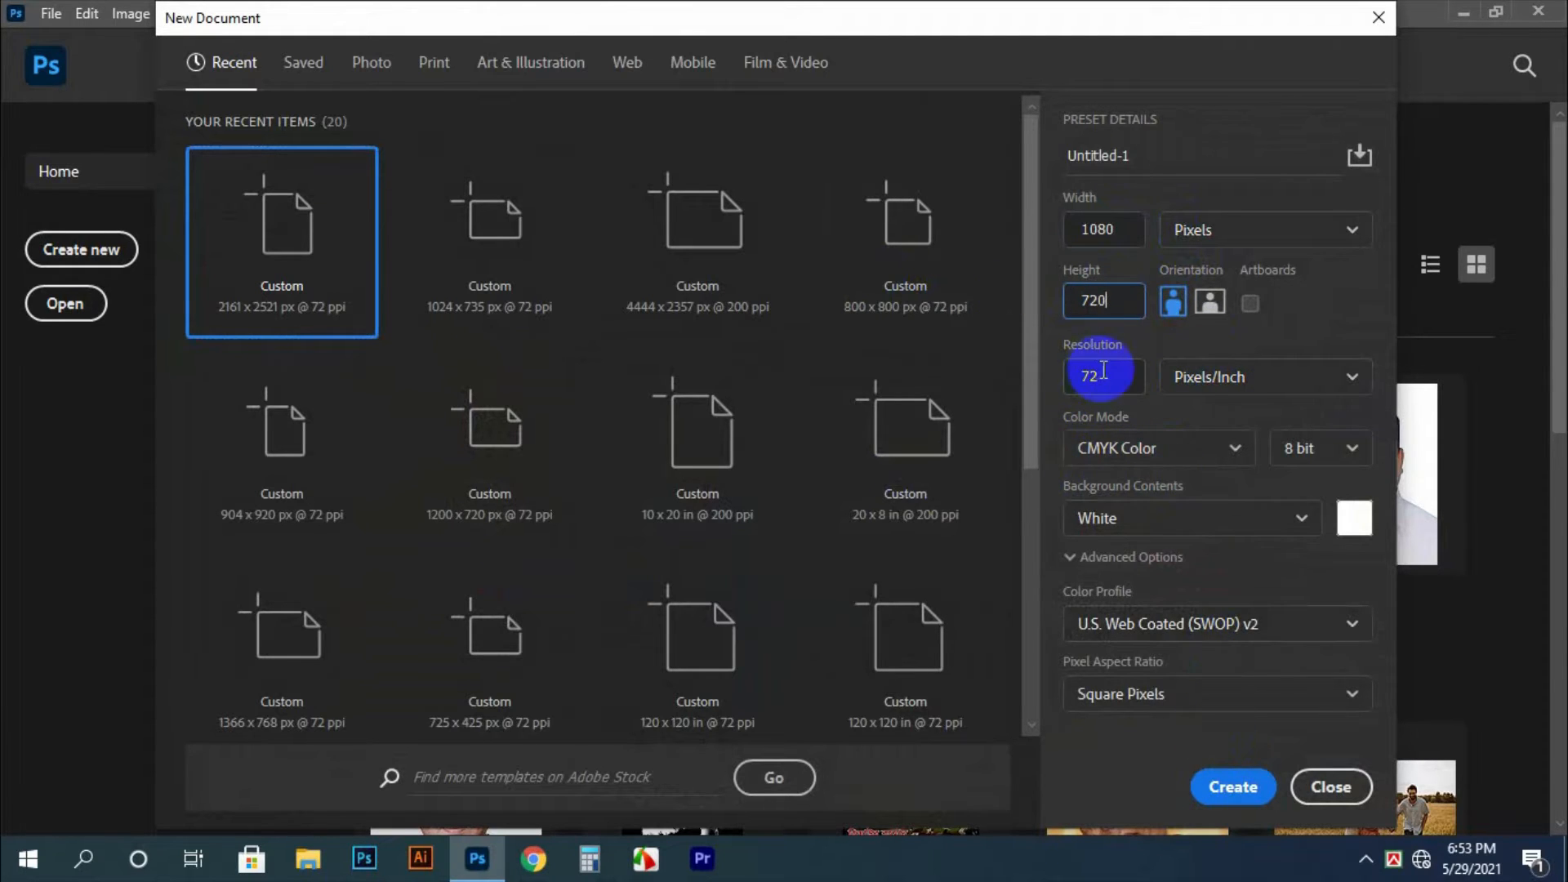
drag(1102, 370, 1049, 386)
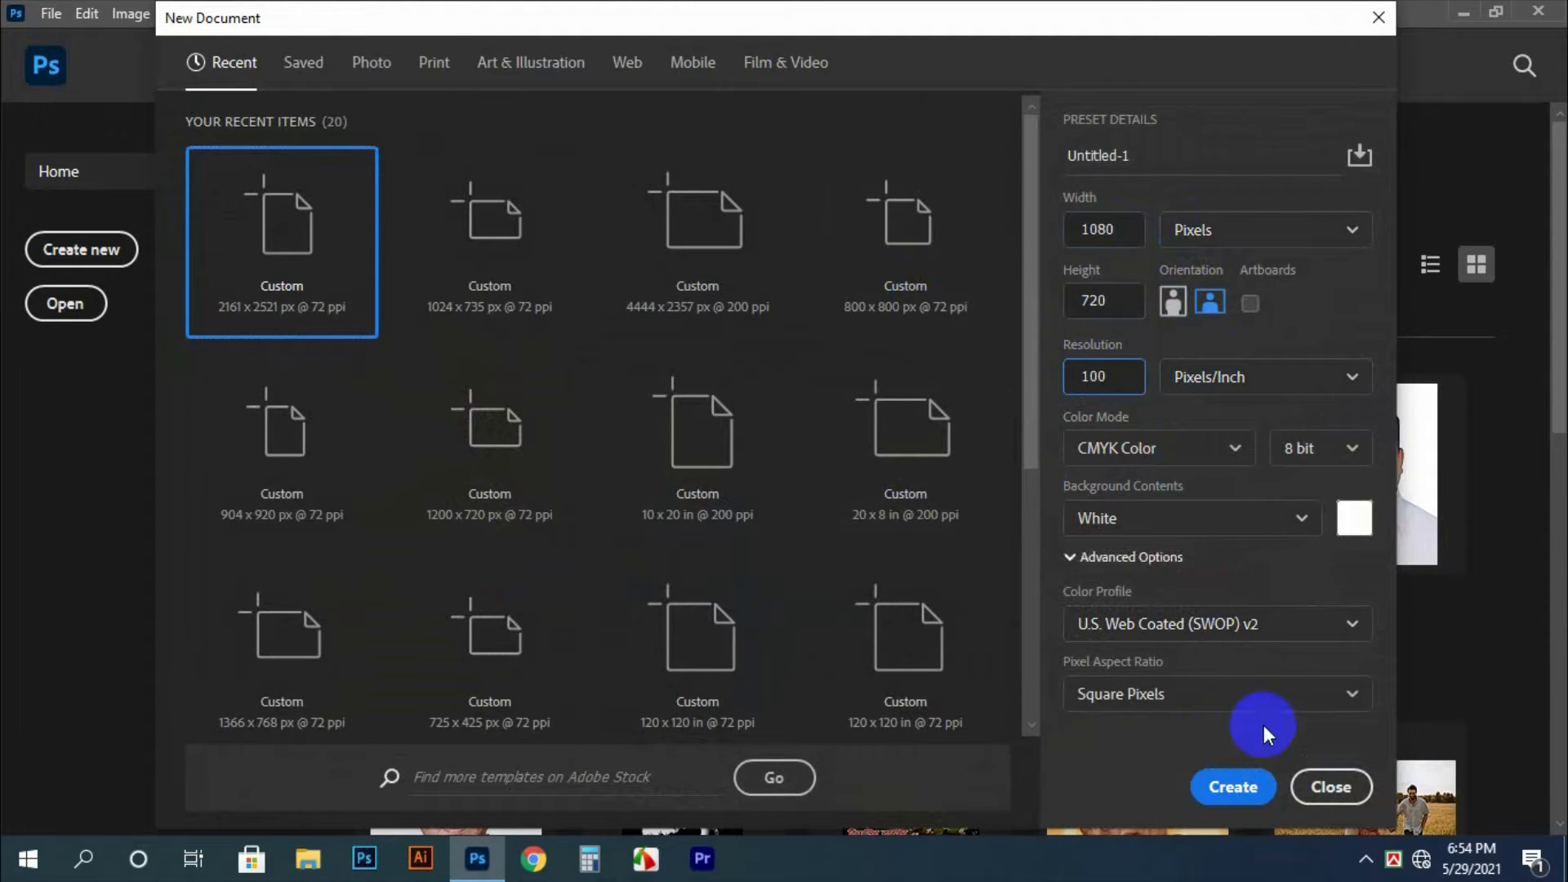
click(1229, 785)
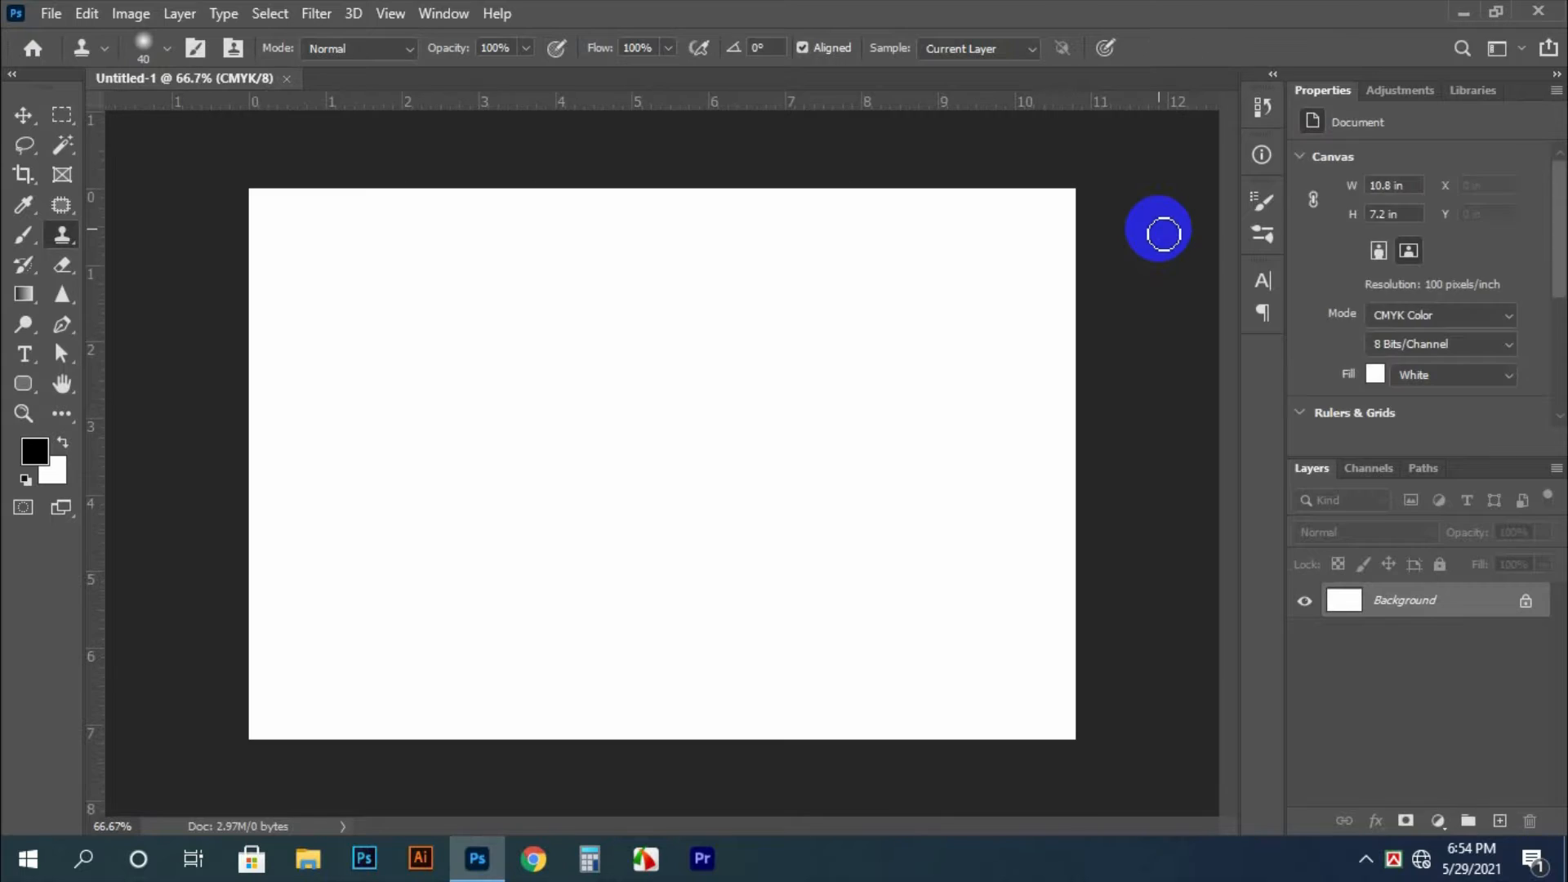
Hide the panels and add a vertical guide at 0.5 in
key(Tab)
key(alt+v)
key(e)
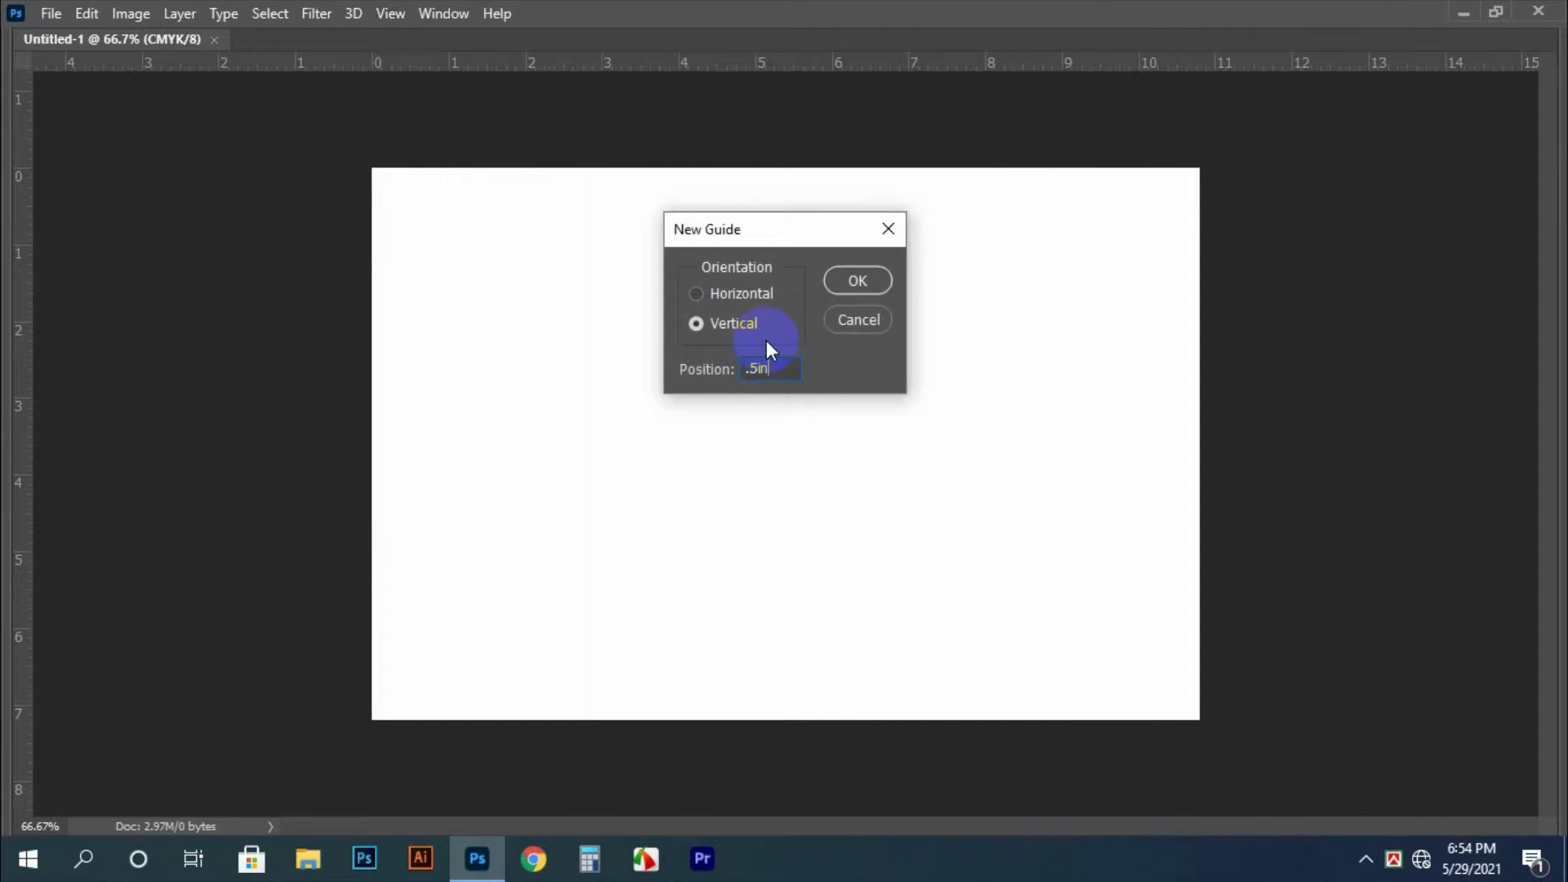
key(Return)
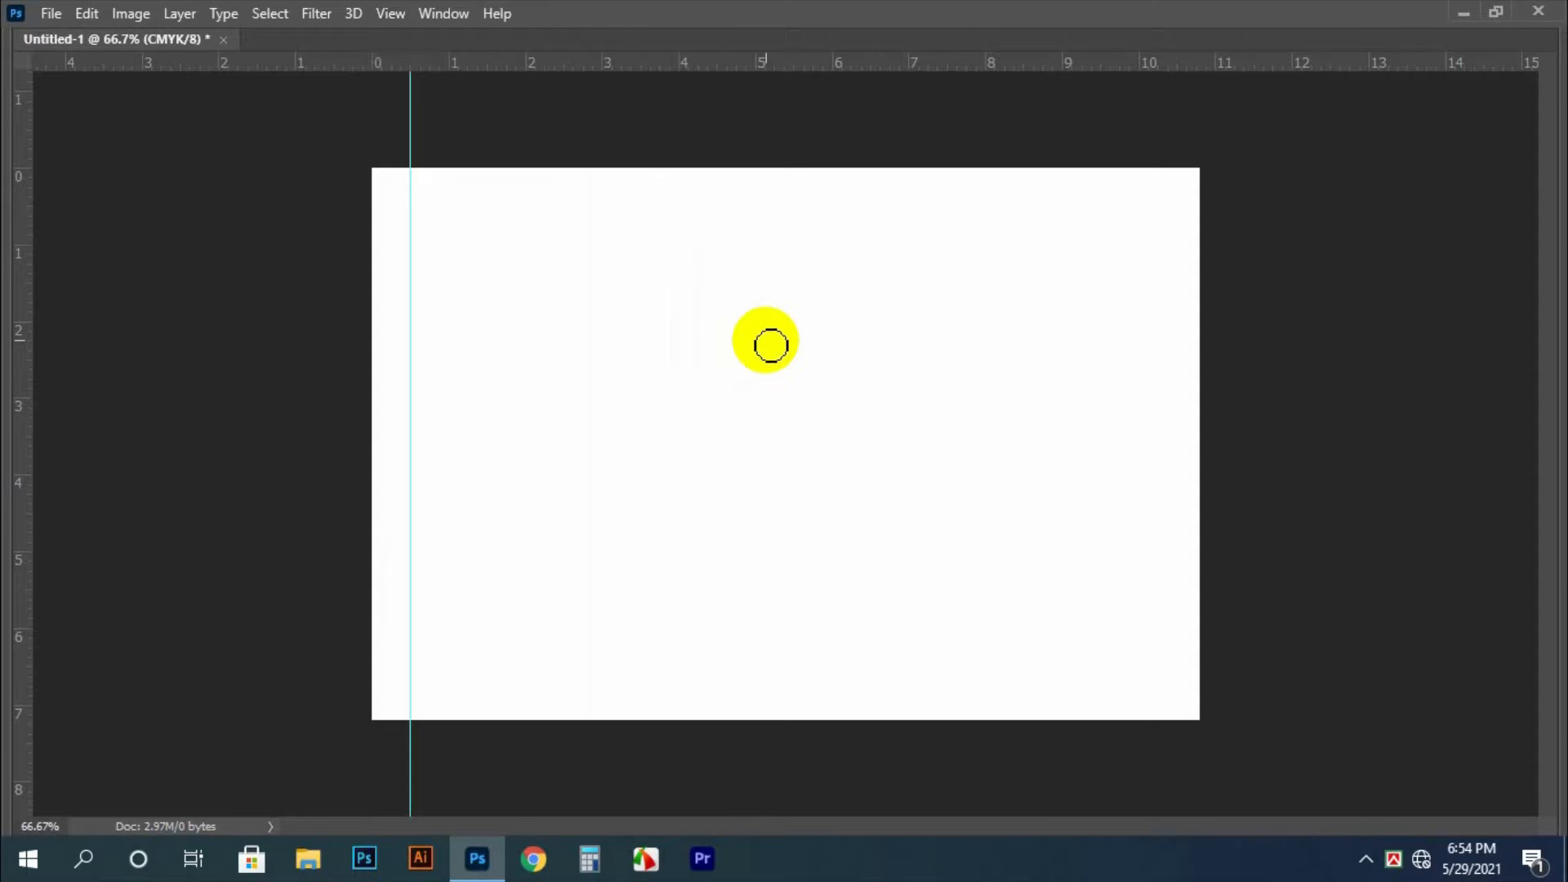
key(alt+v)
key(e)
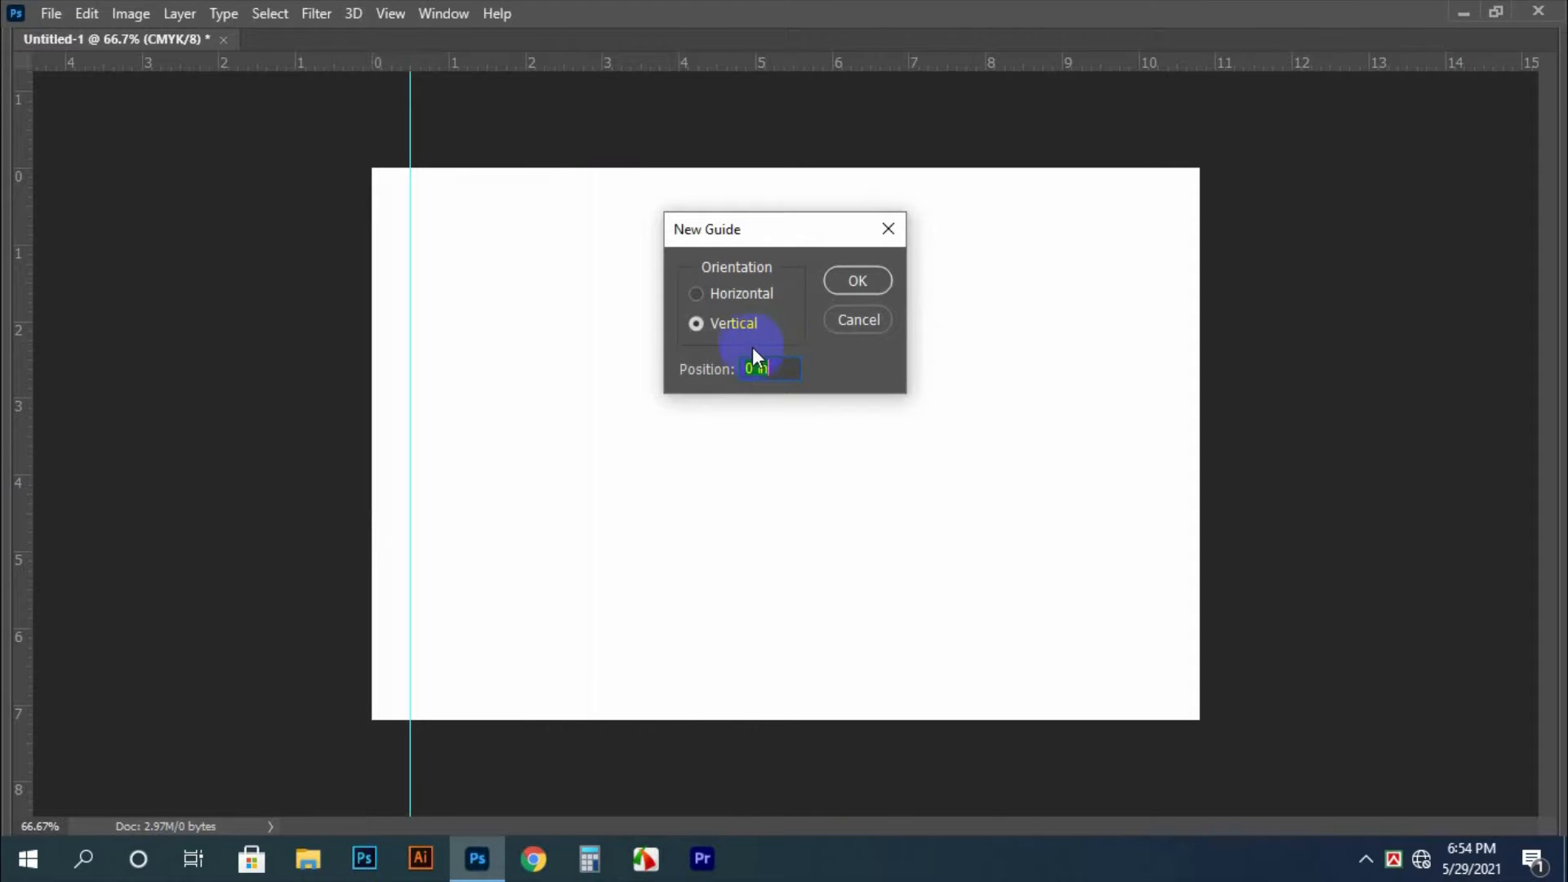
click(771, 369)
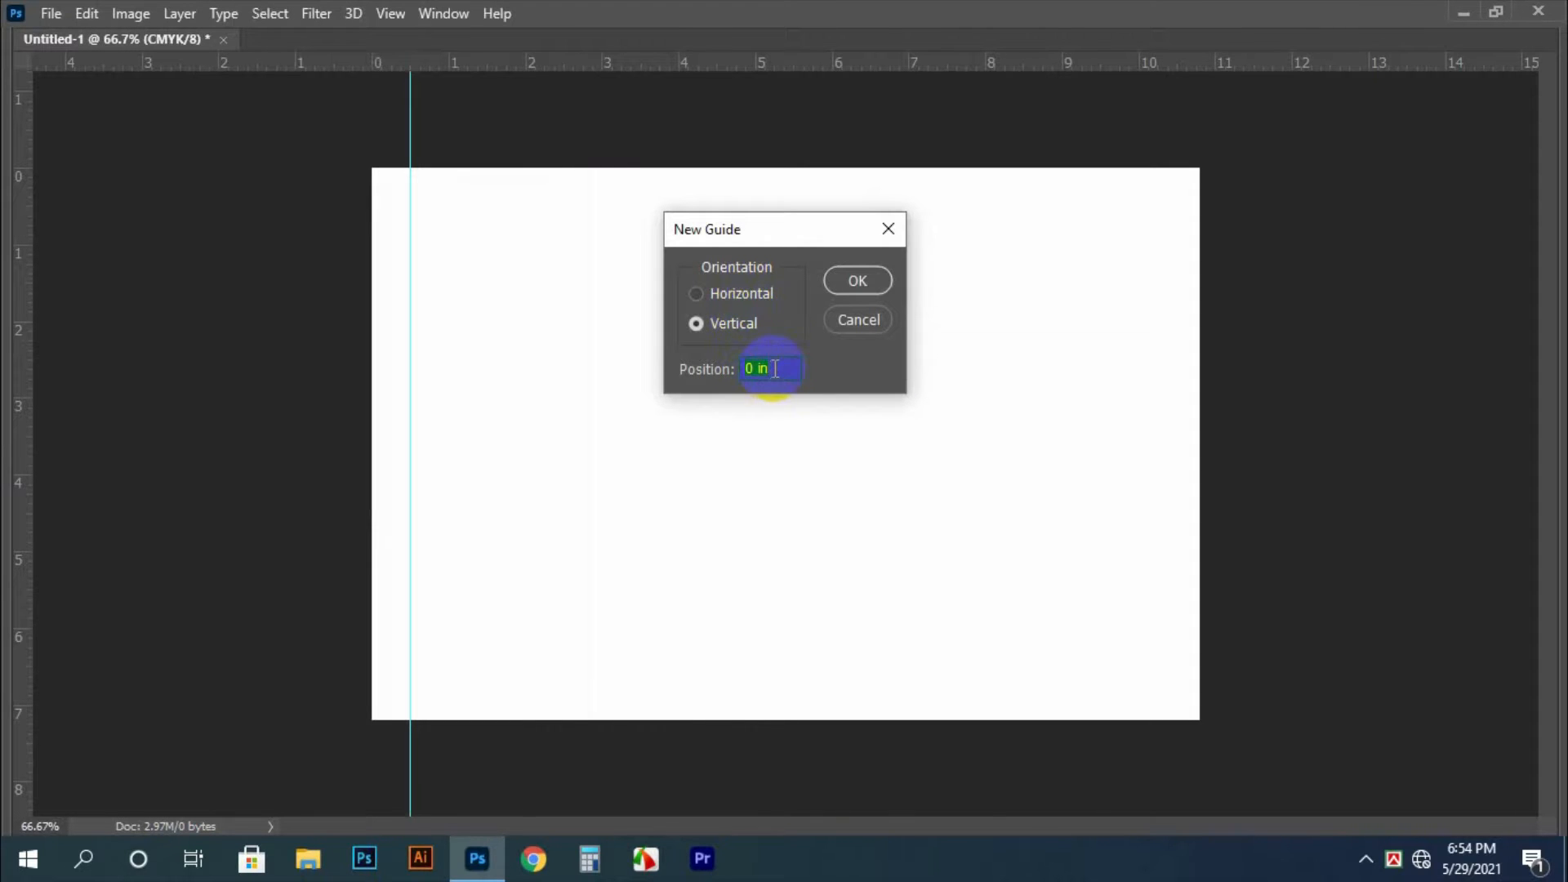
click(849, 320)
Place margin guides near the canvas's right edge at about 10.3 in, top edge at about 0.5 in and bottom edge at about 6.7 in
drag(523, 65, 1164, 442)
key(alt)
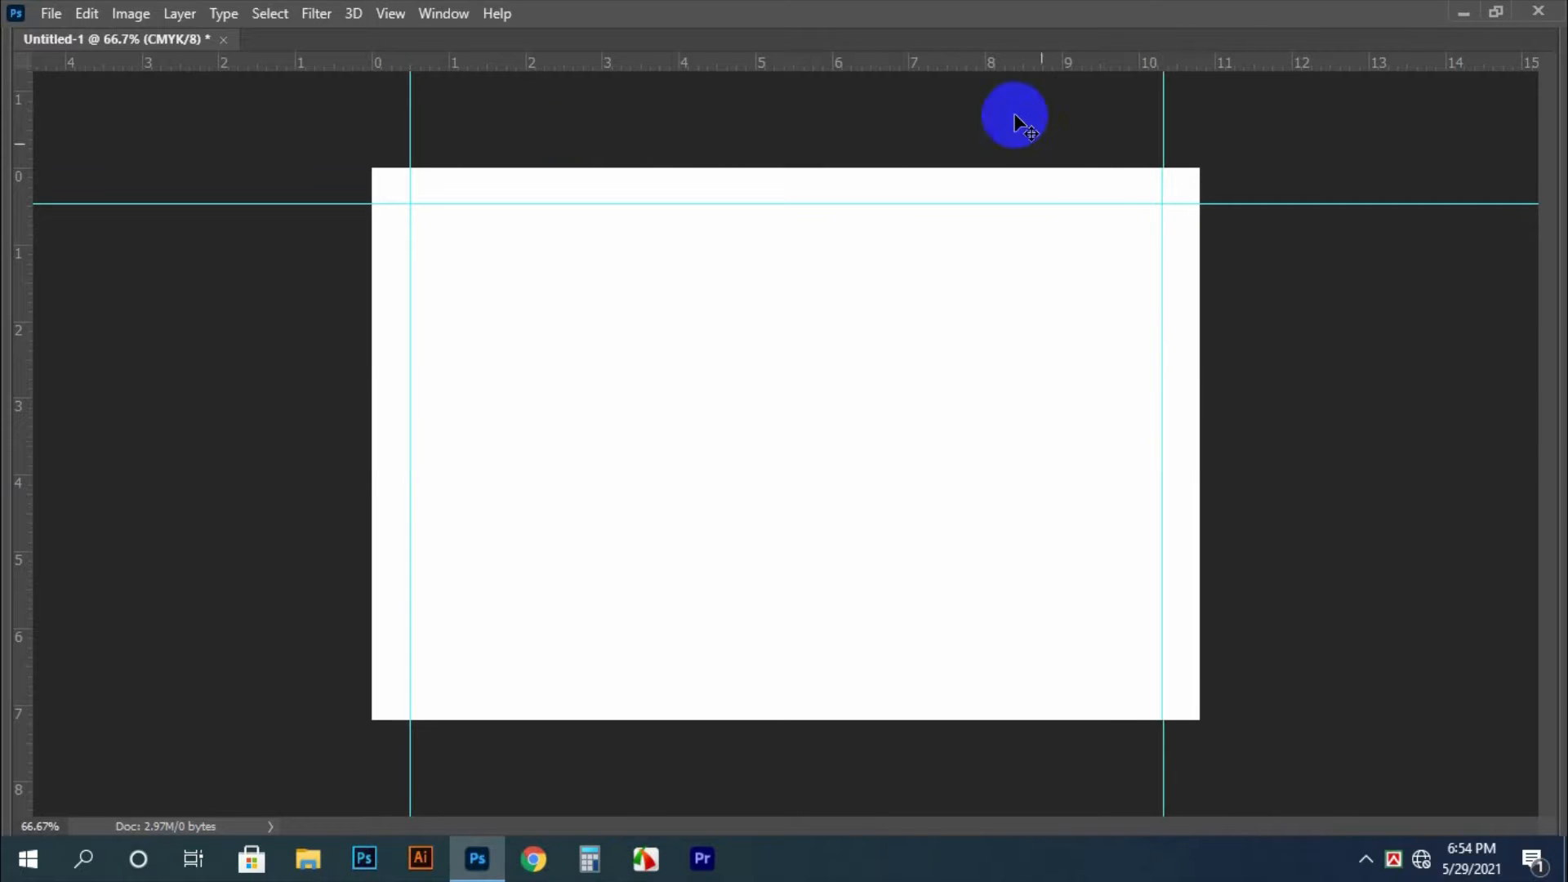
drag(972, 62, 1070, 678)
key(ctrl+0)
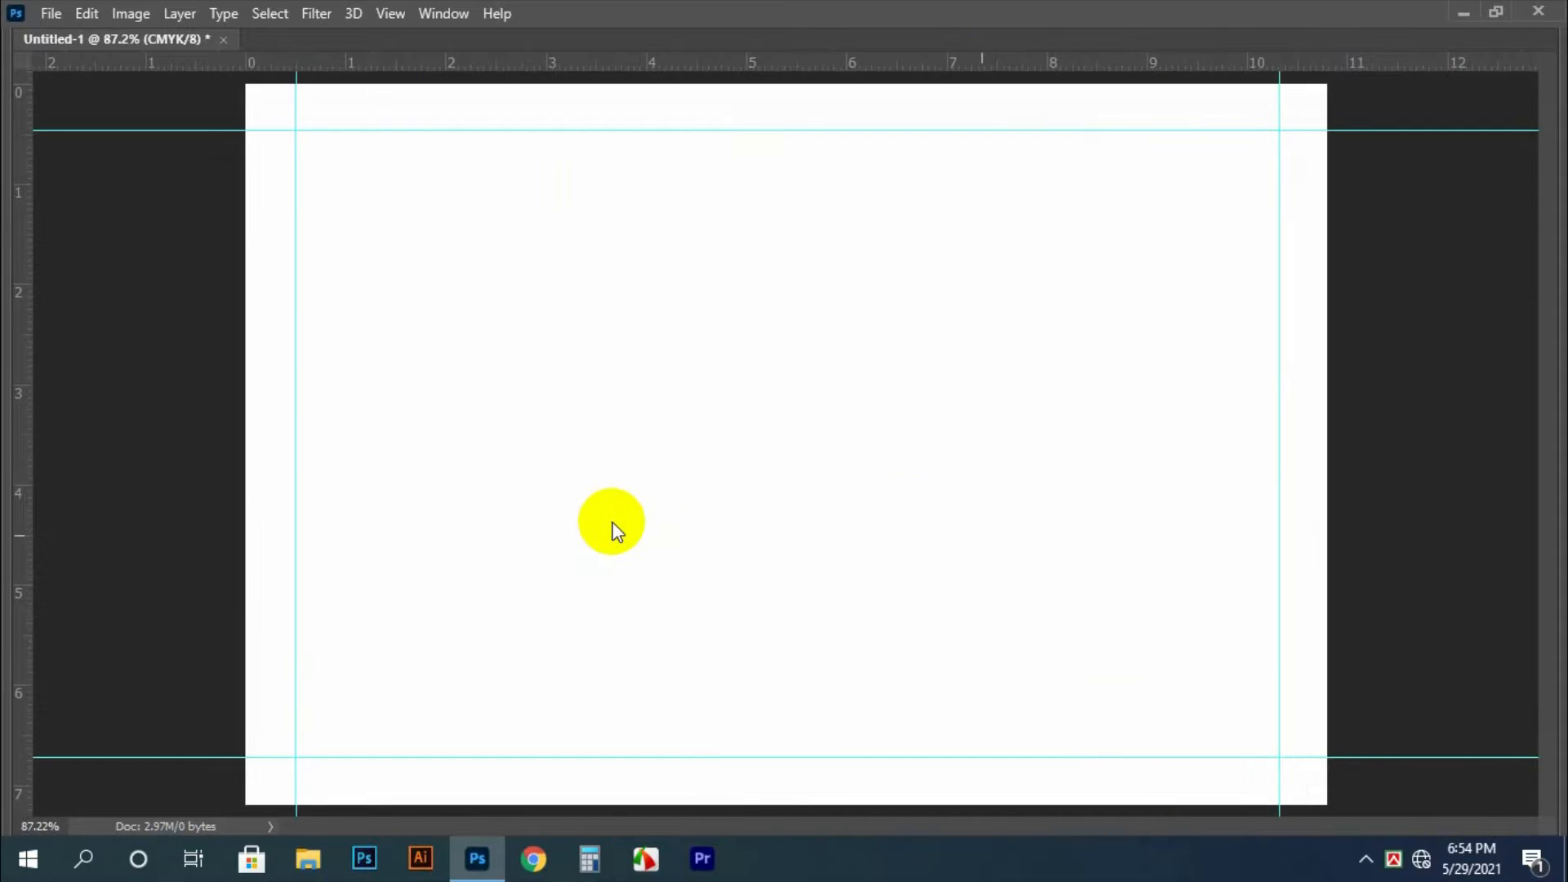
Save the document as Manupulation-1 in Photoshop (PSD) format in the Manupulation folder on the desktop
key(ctrl+s)
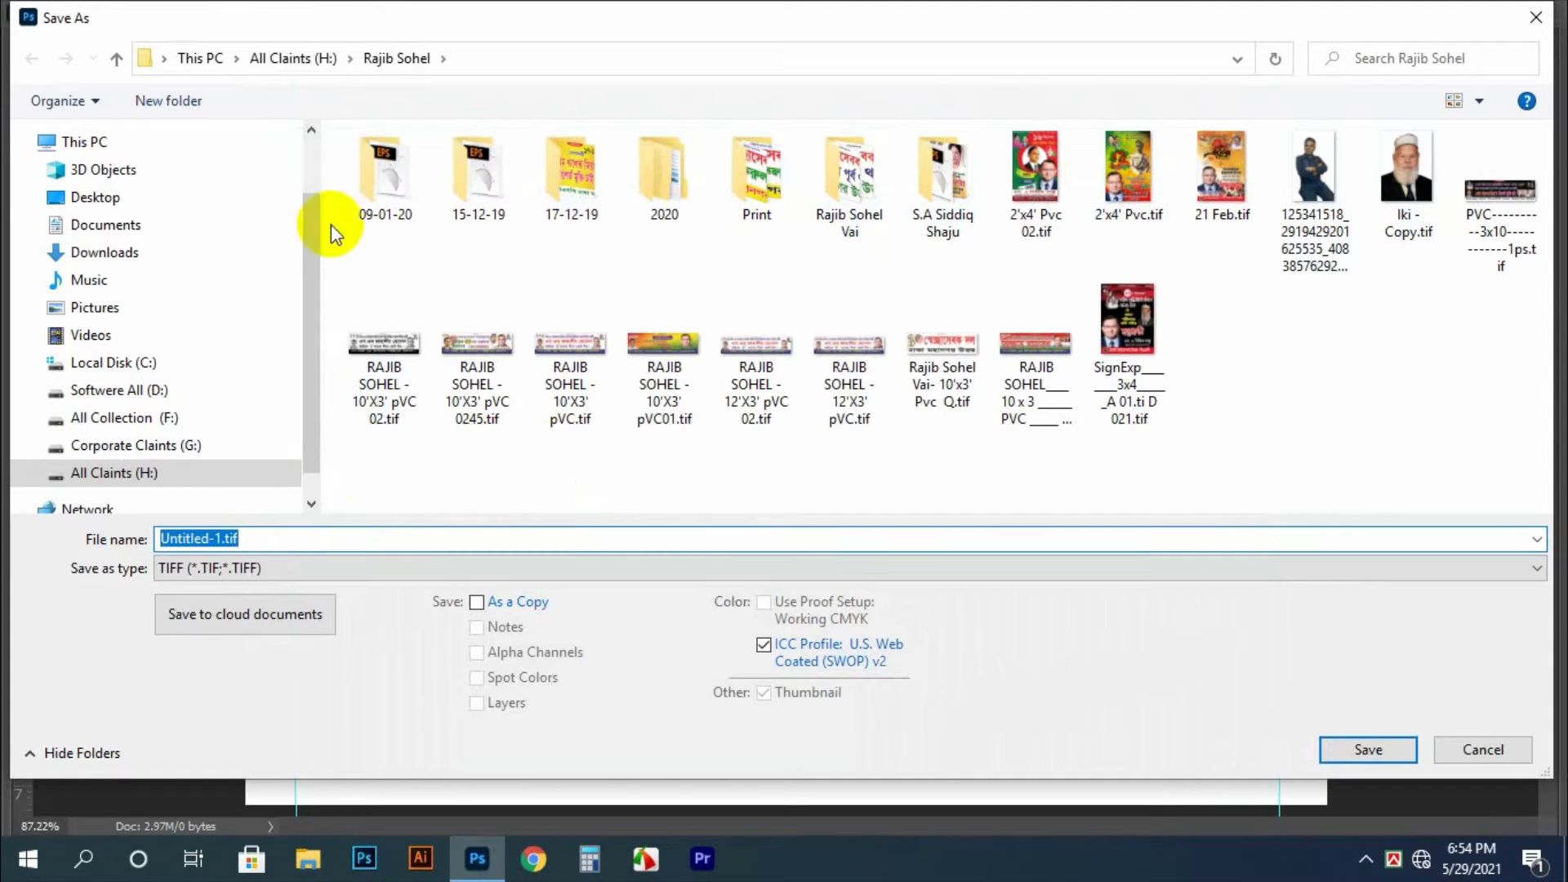
click(118, 199)
click(383, 219)
double_click(382, 219)
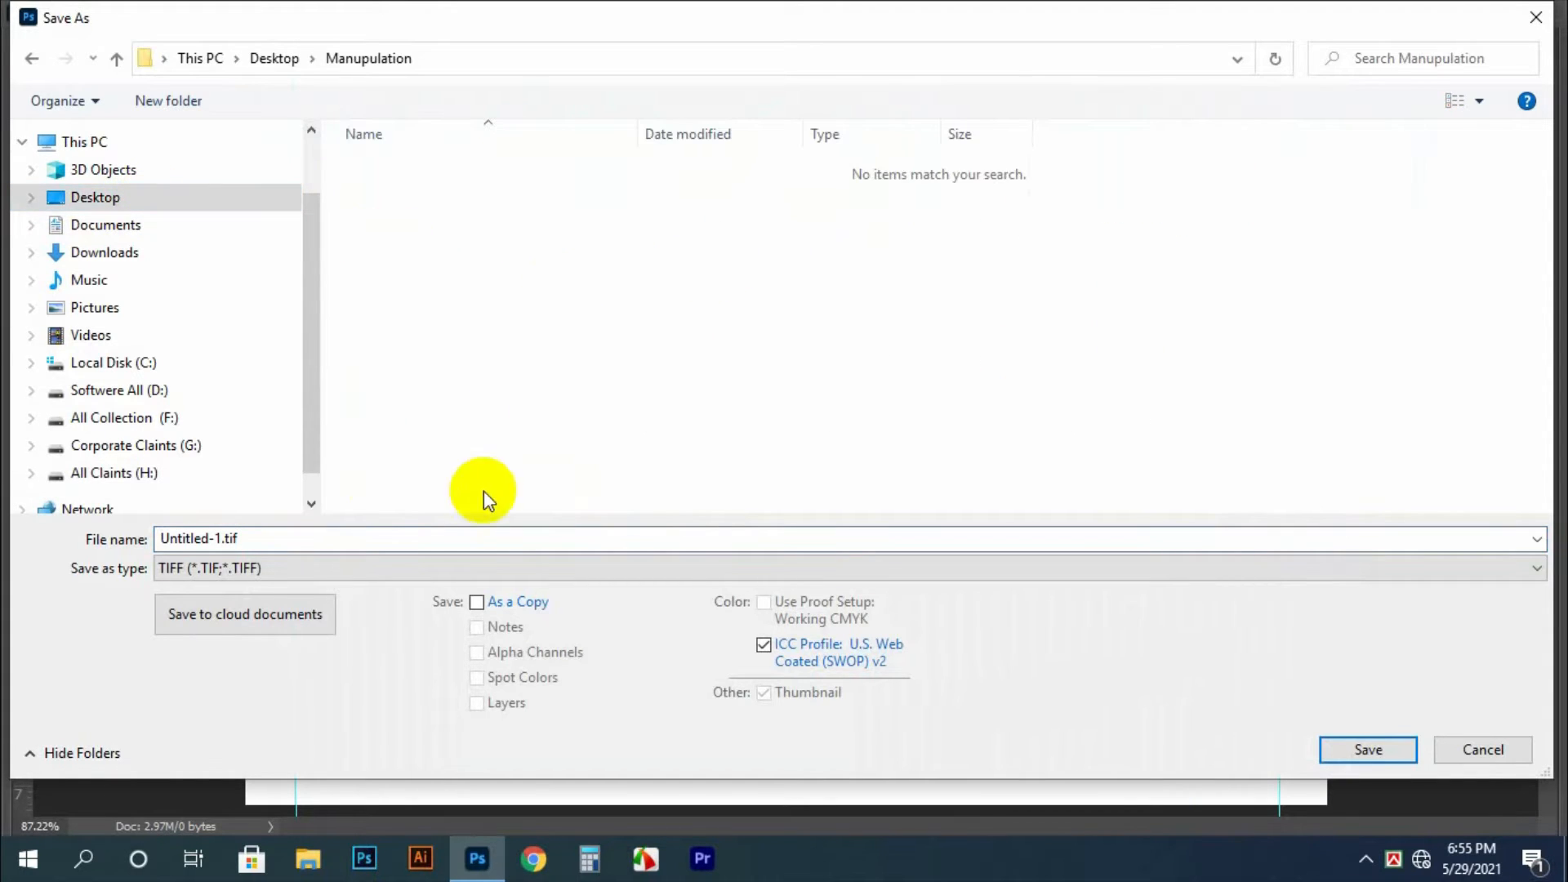
click(451, 531)
text(Ma)
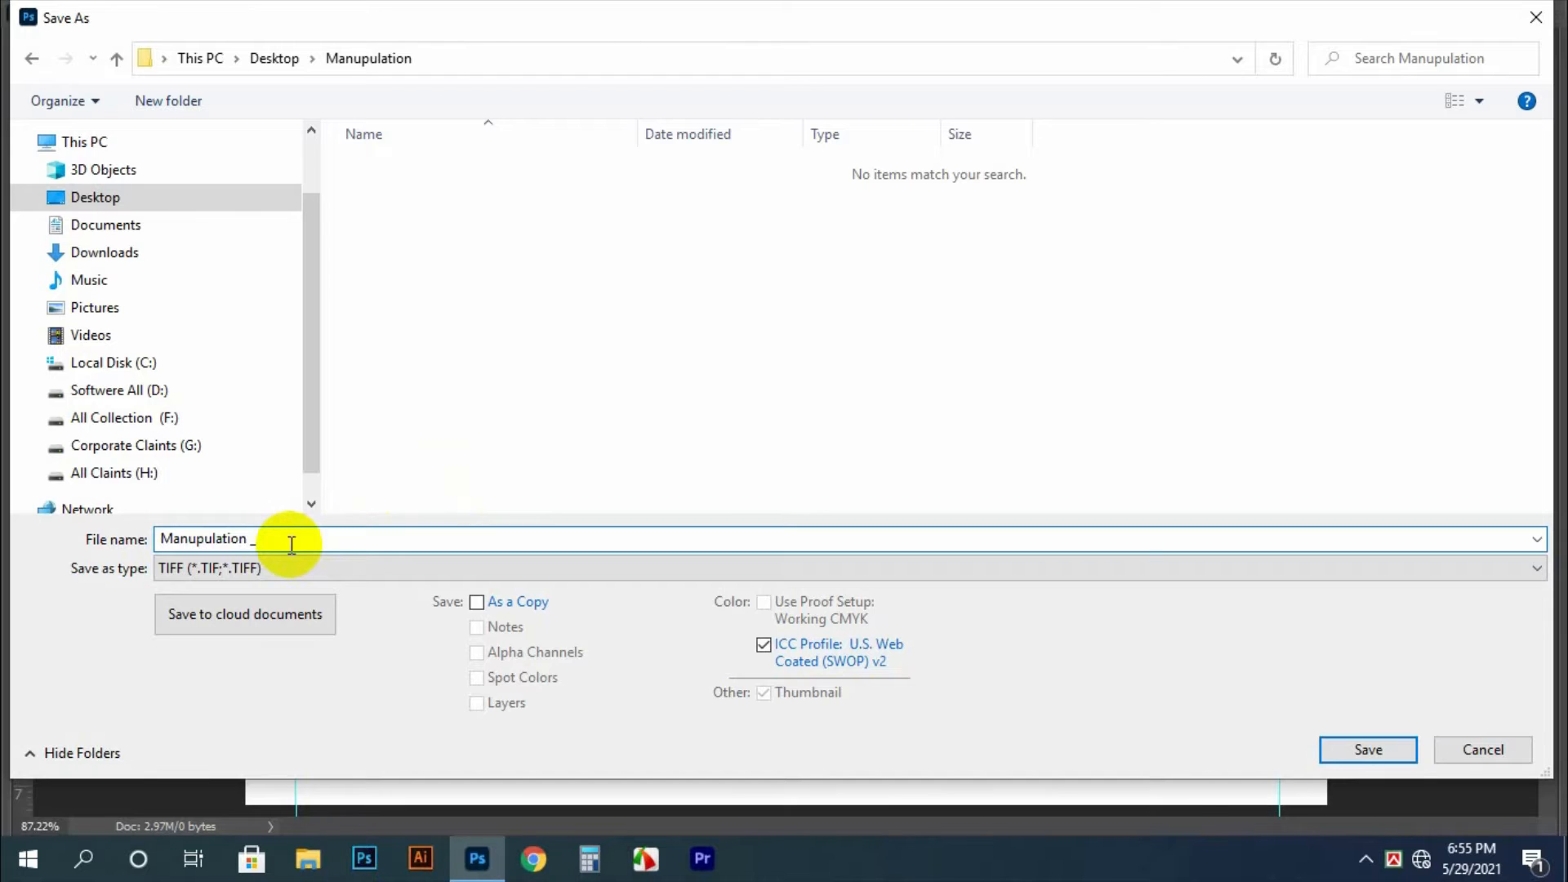
text(nupulation-1)
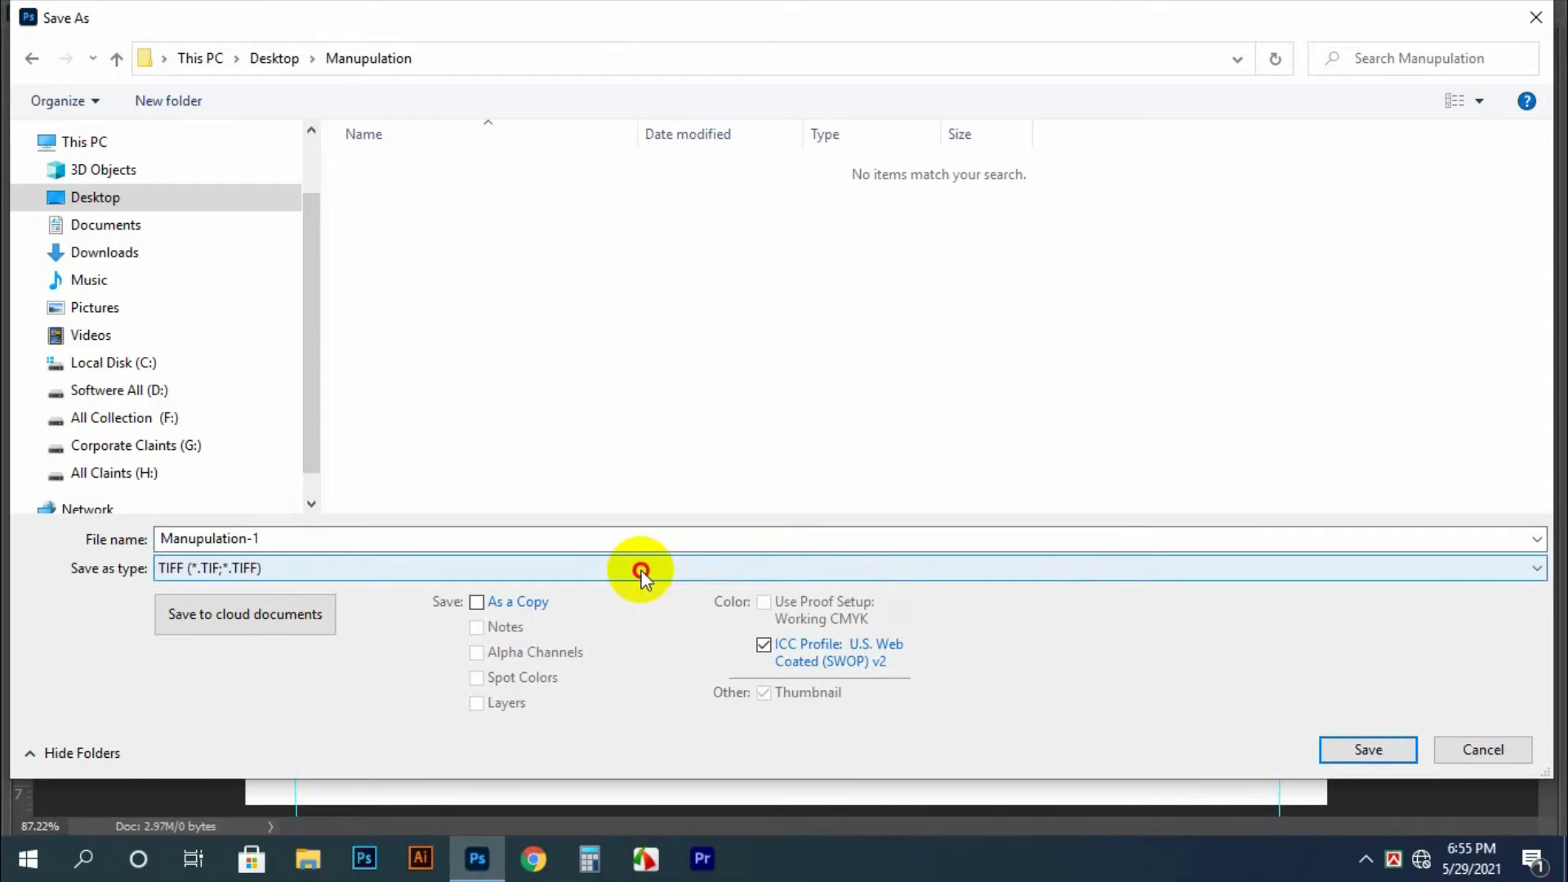
click(641, 573)
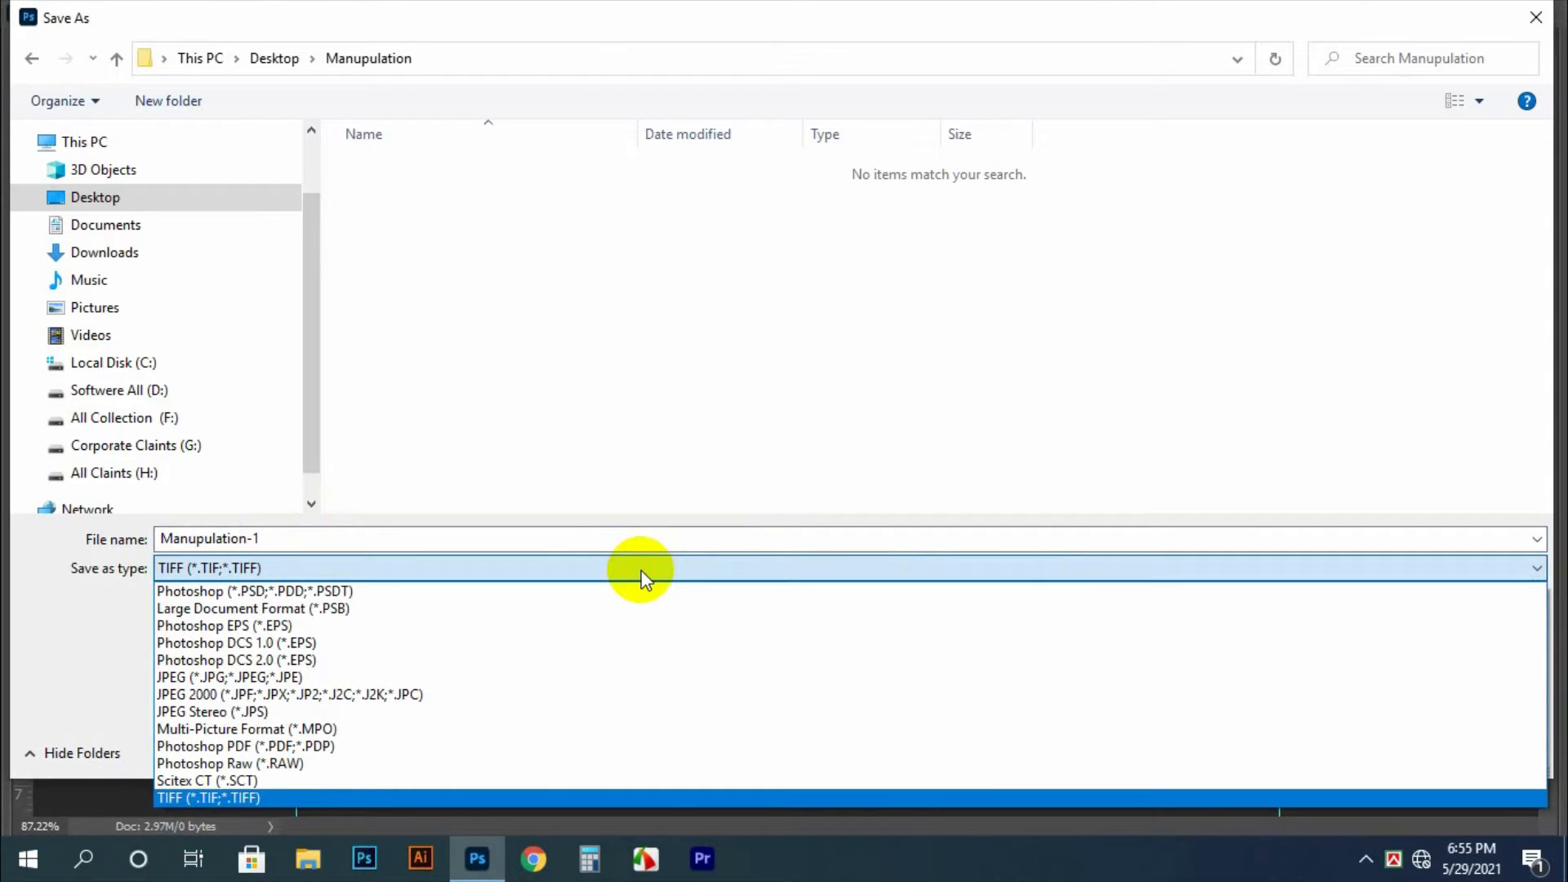
click(438, 591)
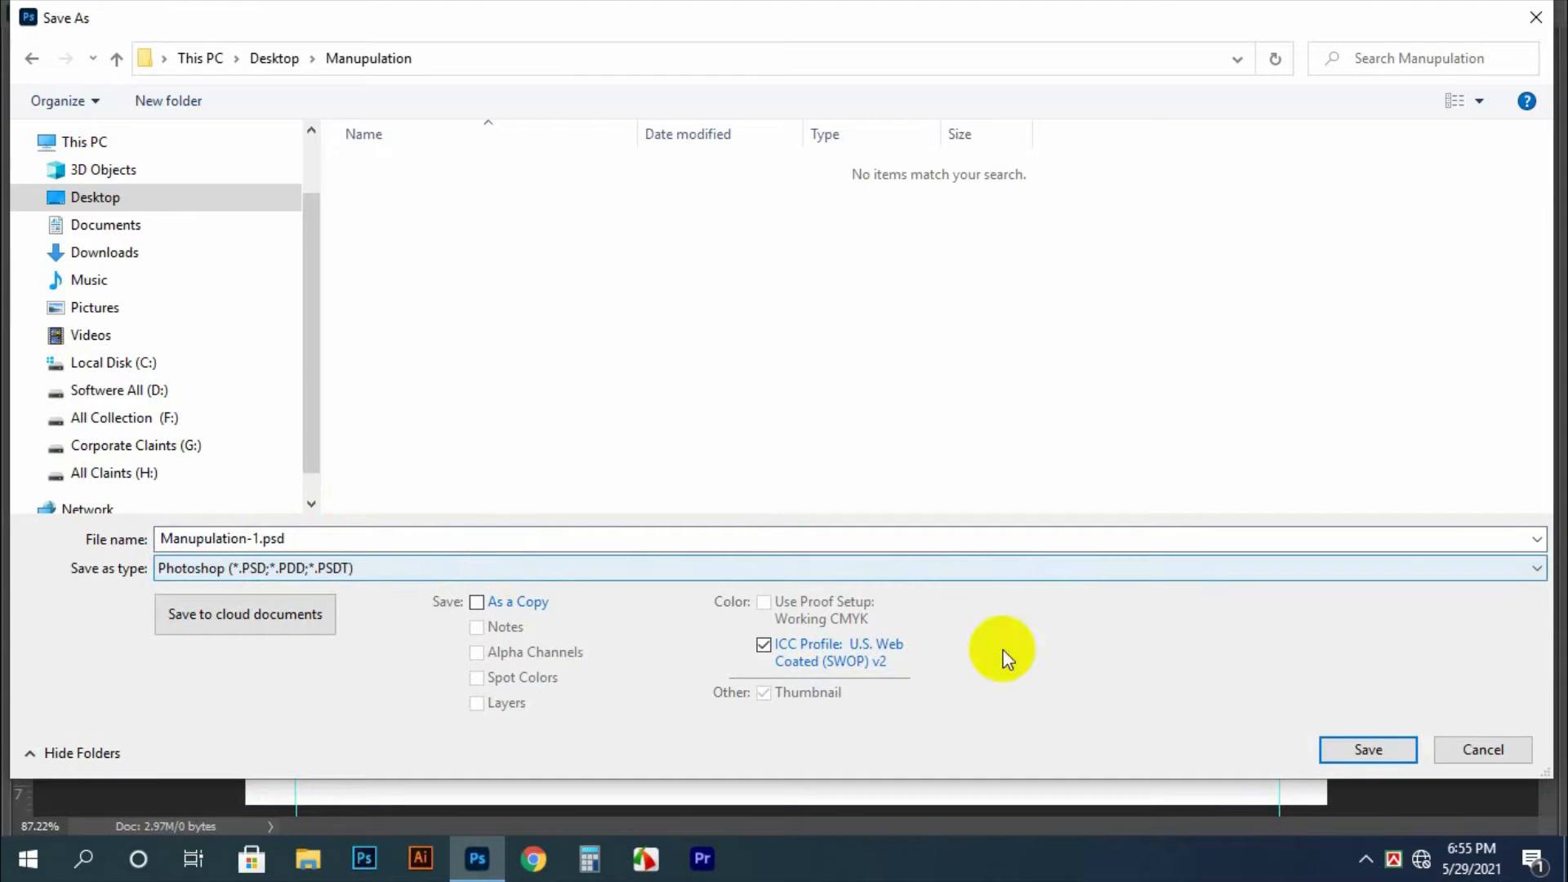
click(1385, 758)
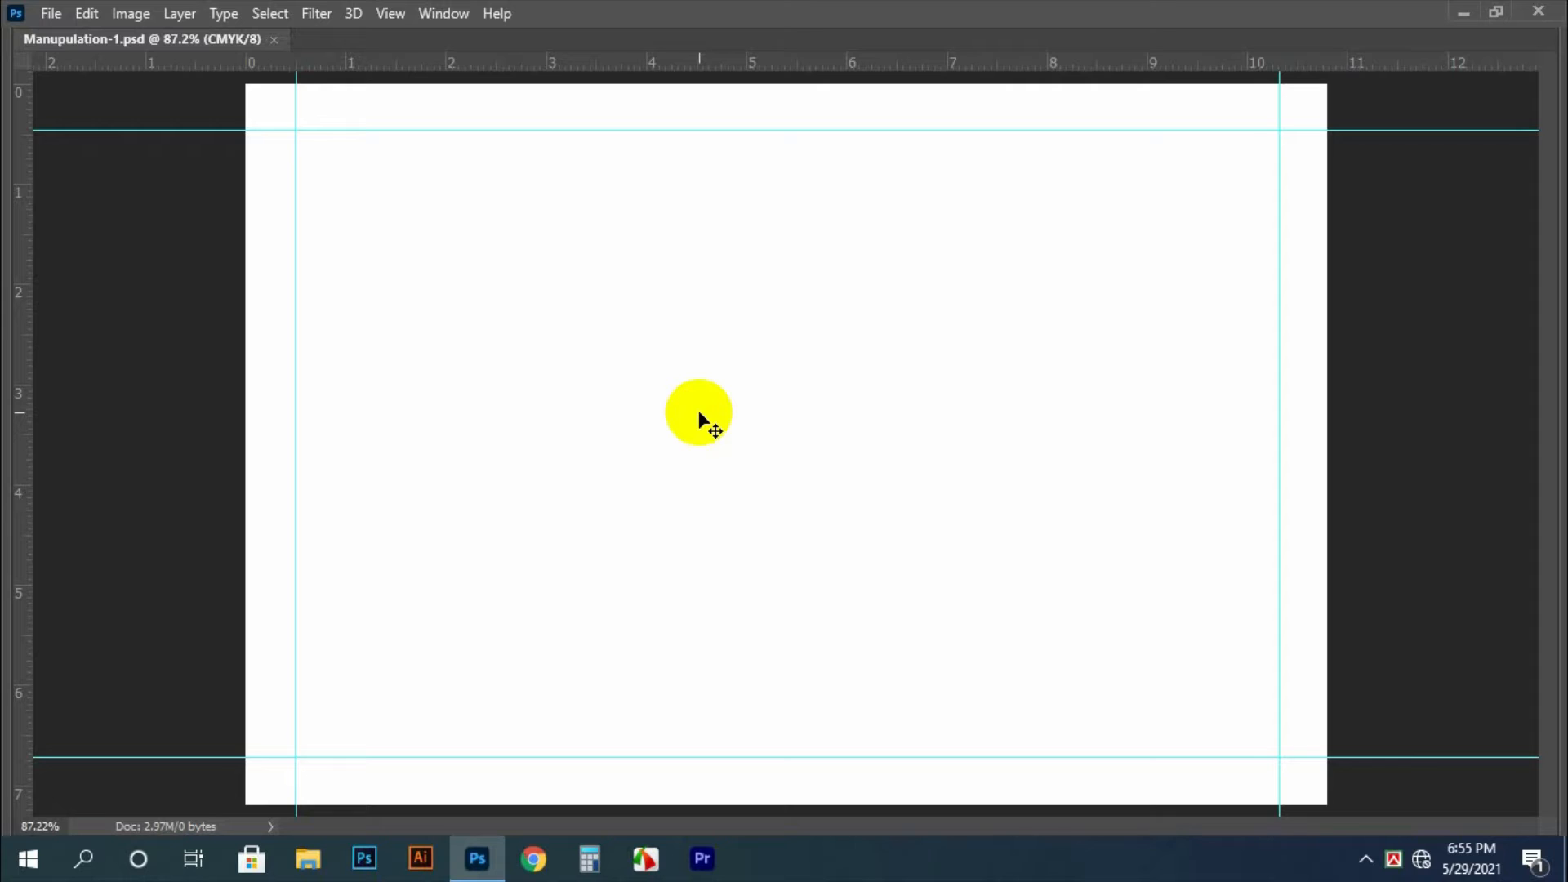
Open clay-pot-3.png and the bald man's portrait JPG from the desktop's Manupulation folder in Photoshop
click(1463, 28)
right_click(374, 218)
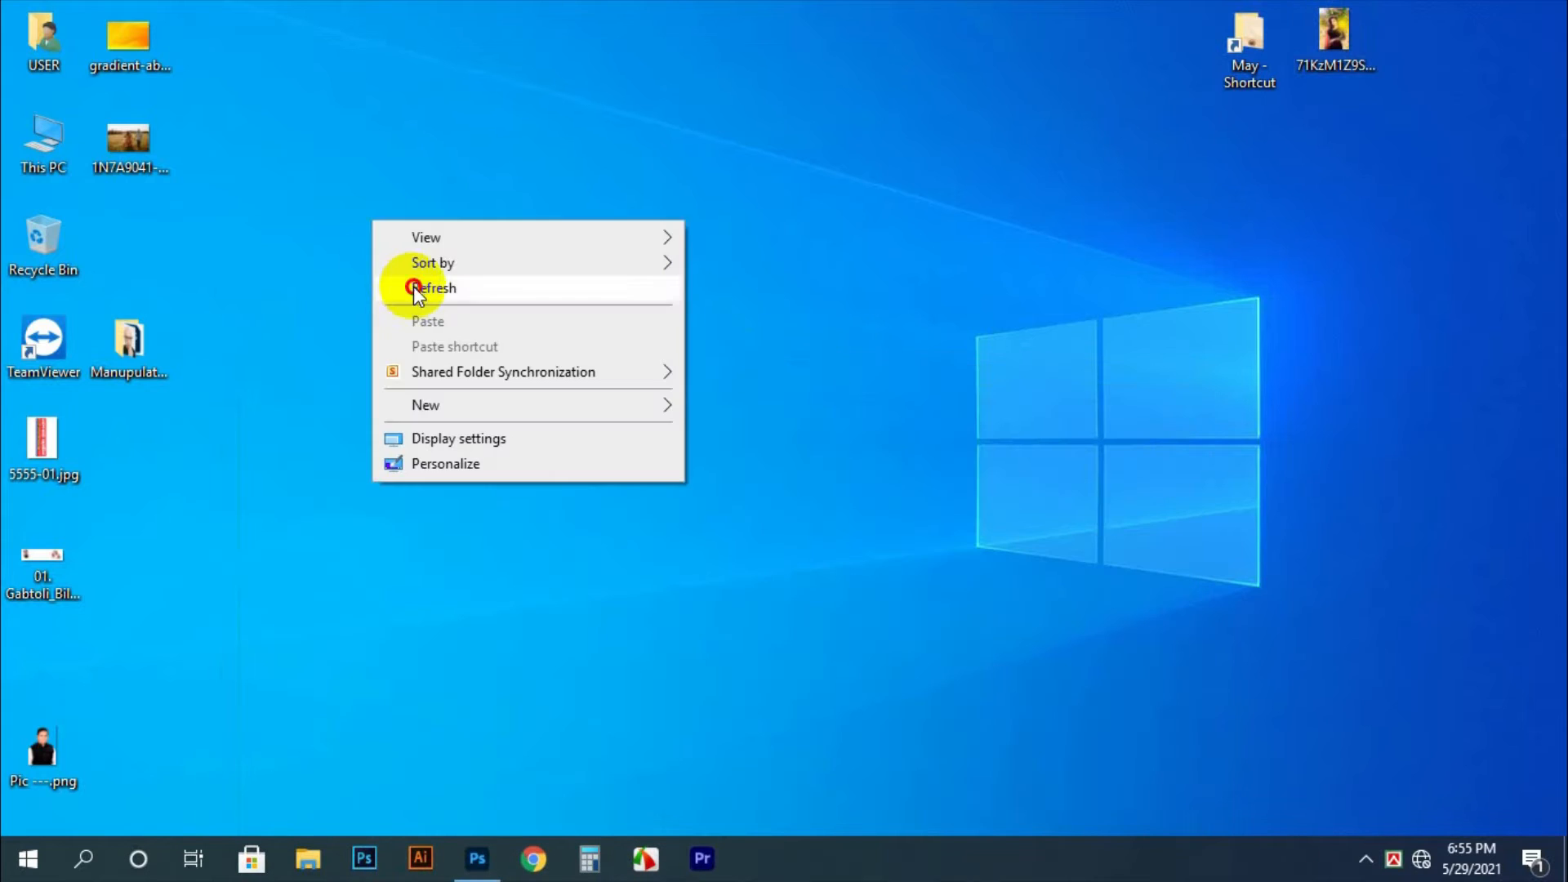
click(408, 287)
click(147, 335)
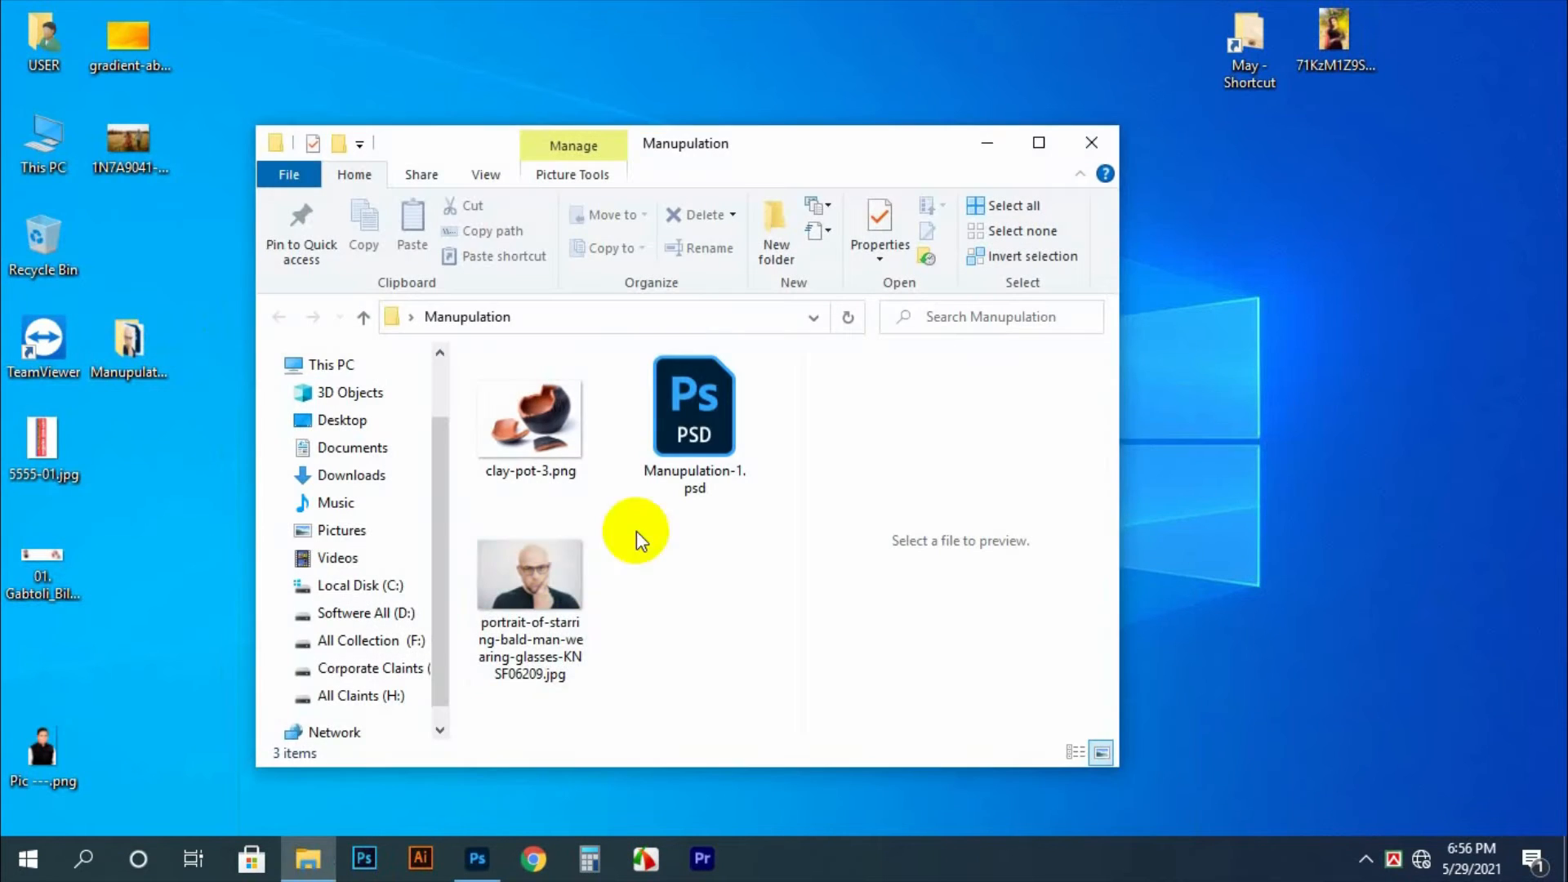
click(543, 576)
ctrl+click(535, 429)
drag(540, 640, 599, 413)
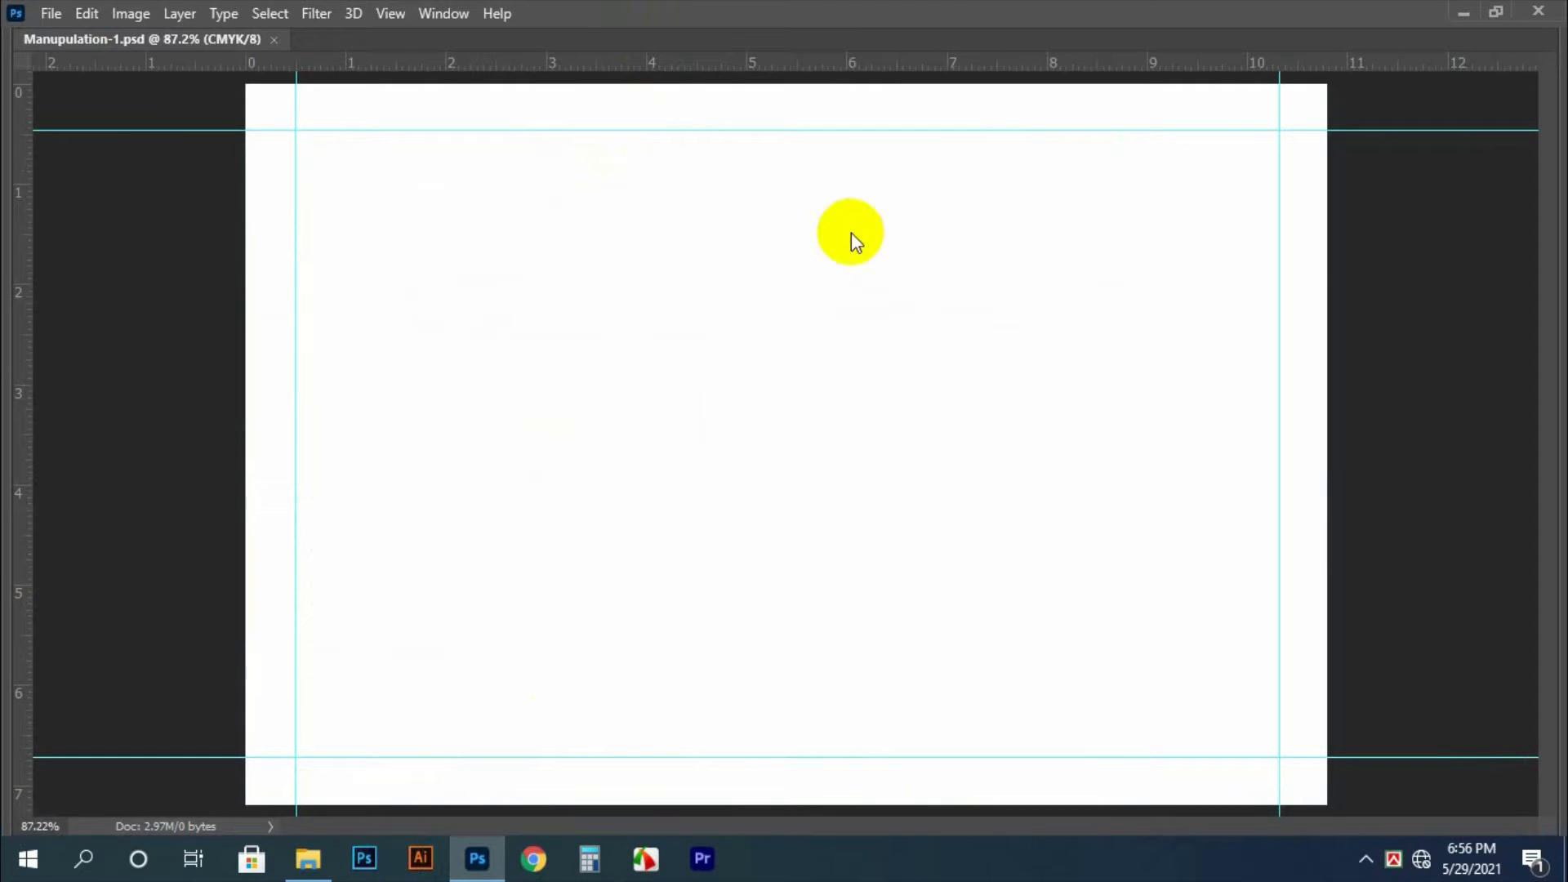
drag(982, 435, 981, 434)
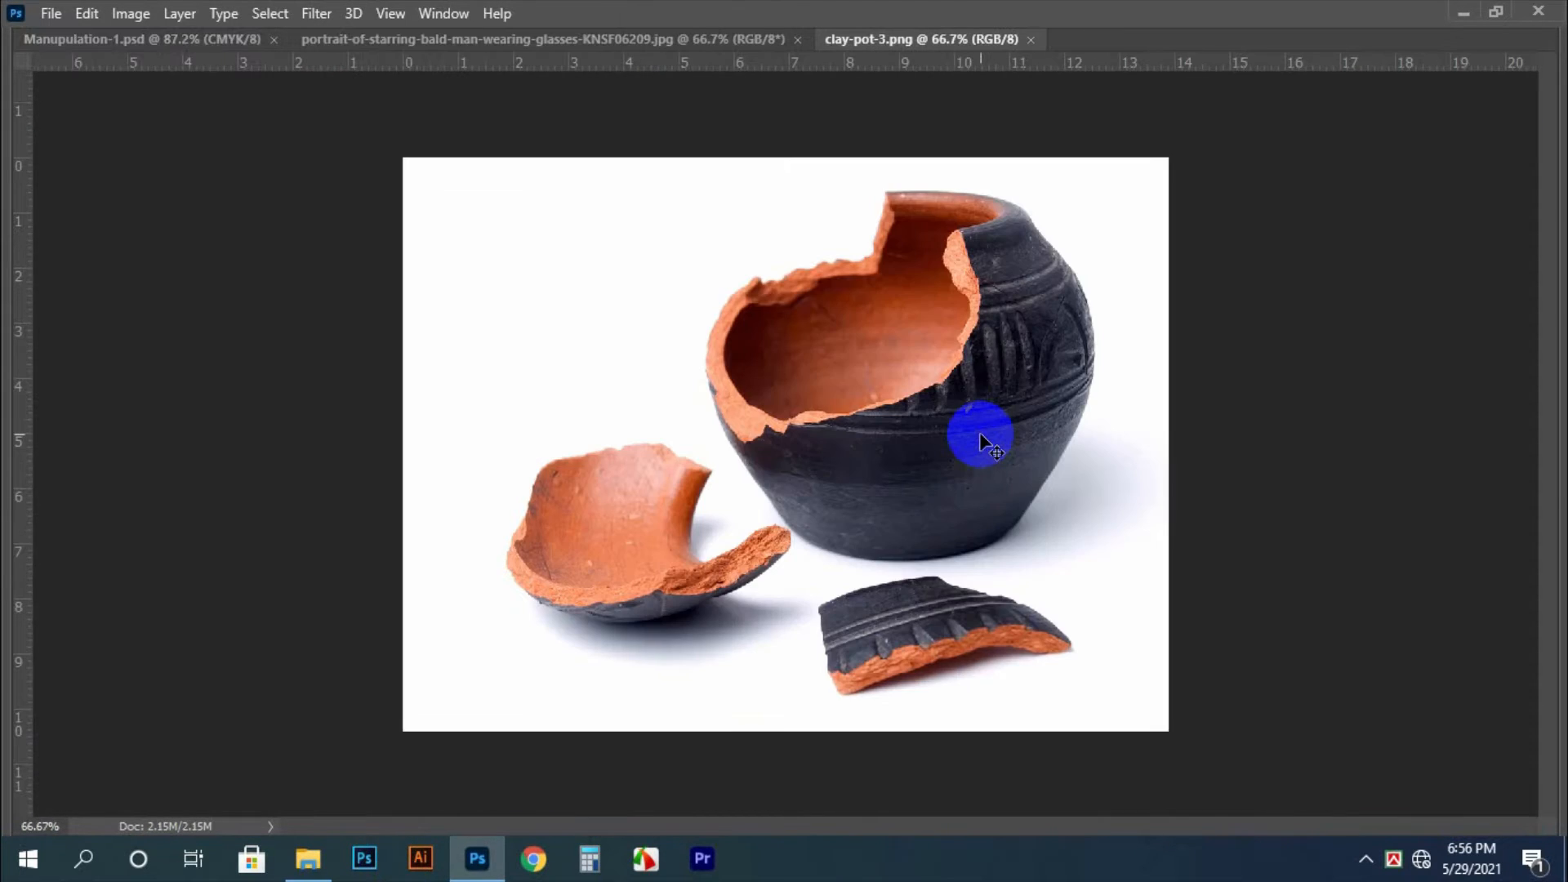
Transfer the whole clay pot image into Manupulation-1.psd and close its source file without saving
key(m)
drag(332, 108, 1400, 844)
key(Delete)
key(ctrl+w)
key(n)
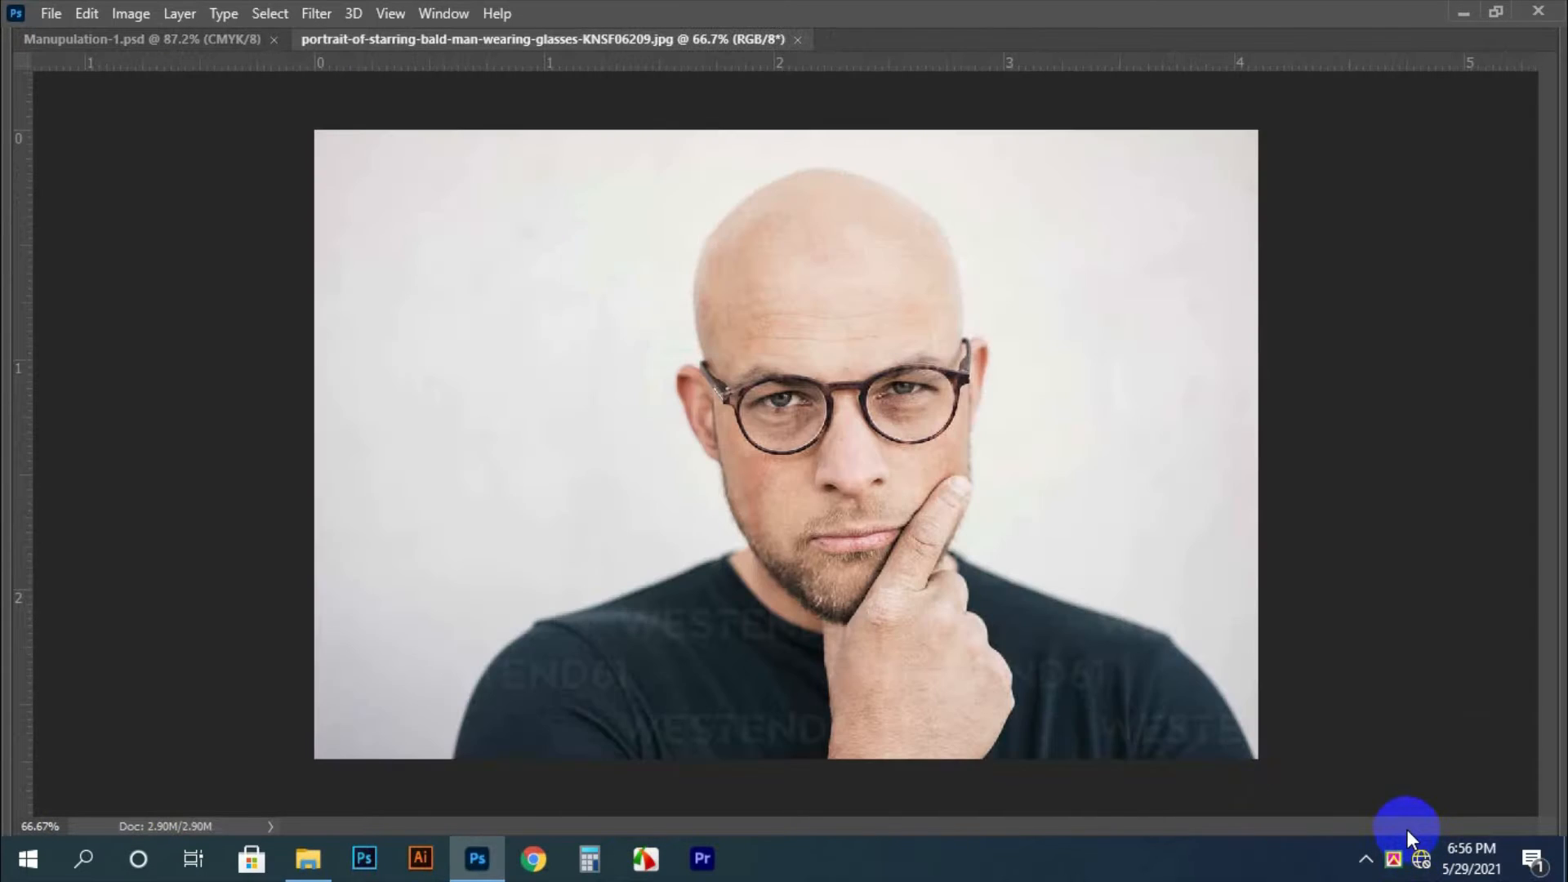
click(236, 39)
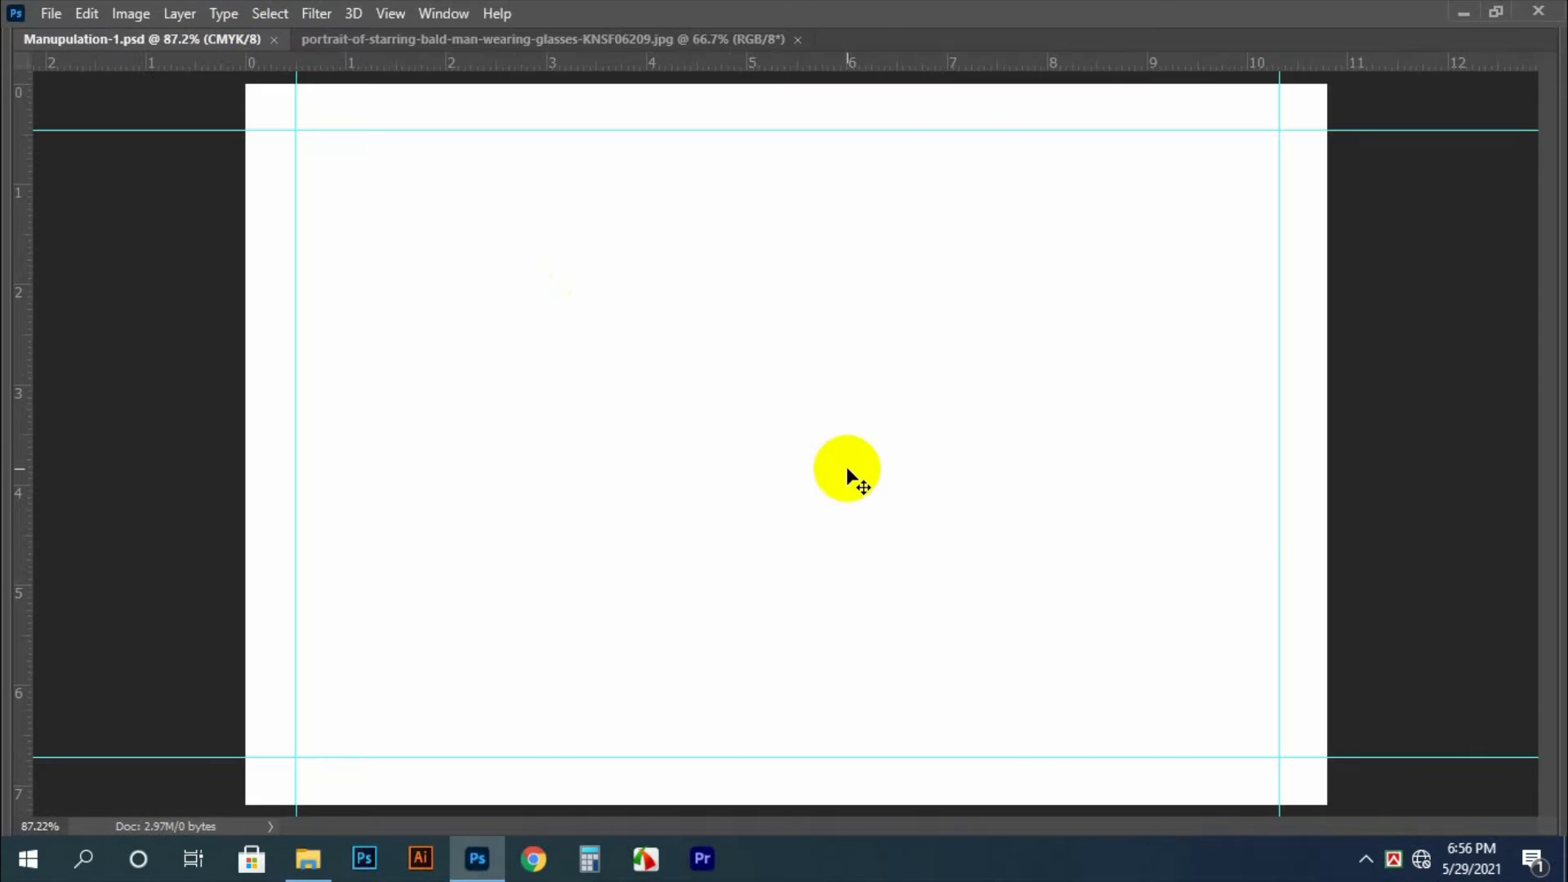
key(ctrl+v)
Transfer the portrait image into Manupulation-1.psd, close its source file and scale the portrait to about 10.1 by 6.73 in
click(557, 47)
key(ctrl+a)
key(ctrl+x)
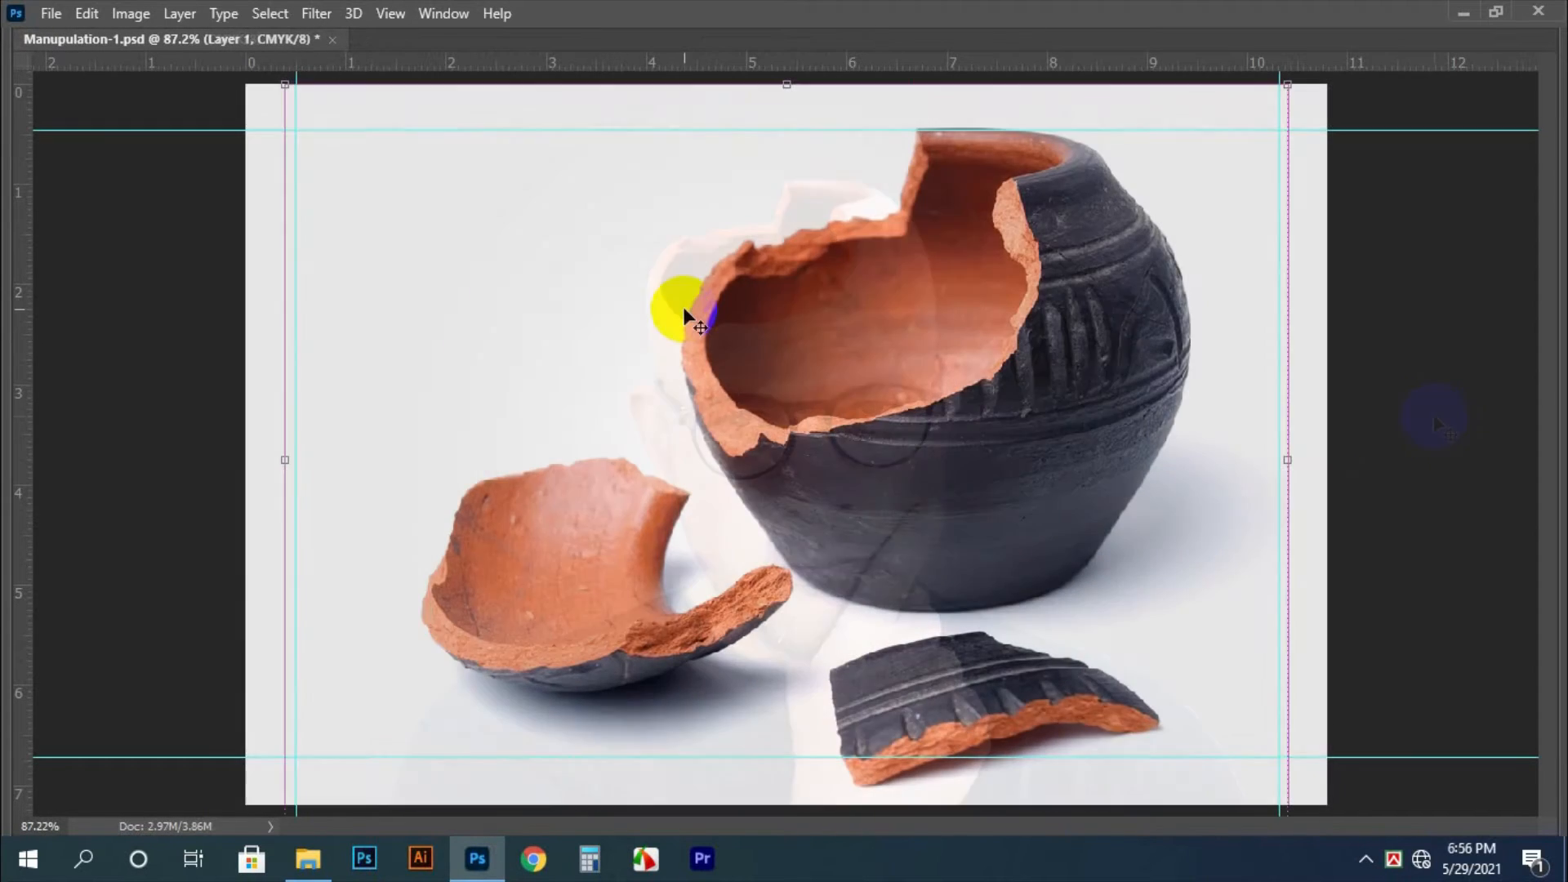
key(ctrl+v)
drag(1041, 452, 920, 441)
key(ctrl+0)
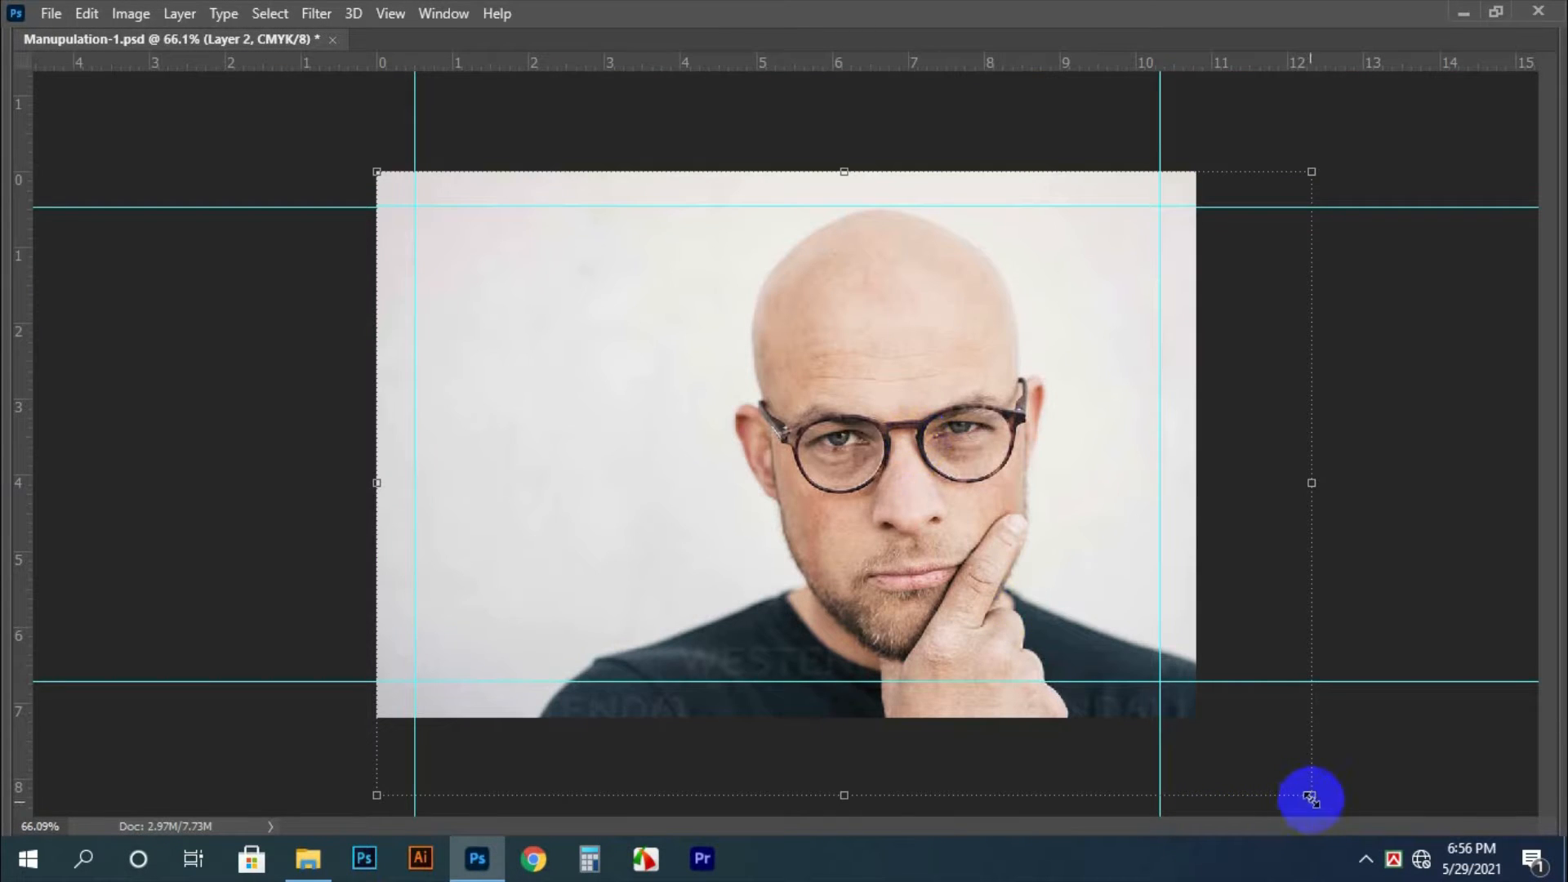
drag(1309, 794, 1171, 699)
Try to select the portrait's light background with the Magic Wand at tolerance 50, showing the panels, and clear the selection
key(w)
click(1024, 463)
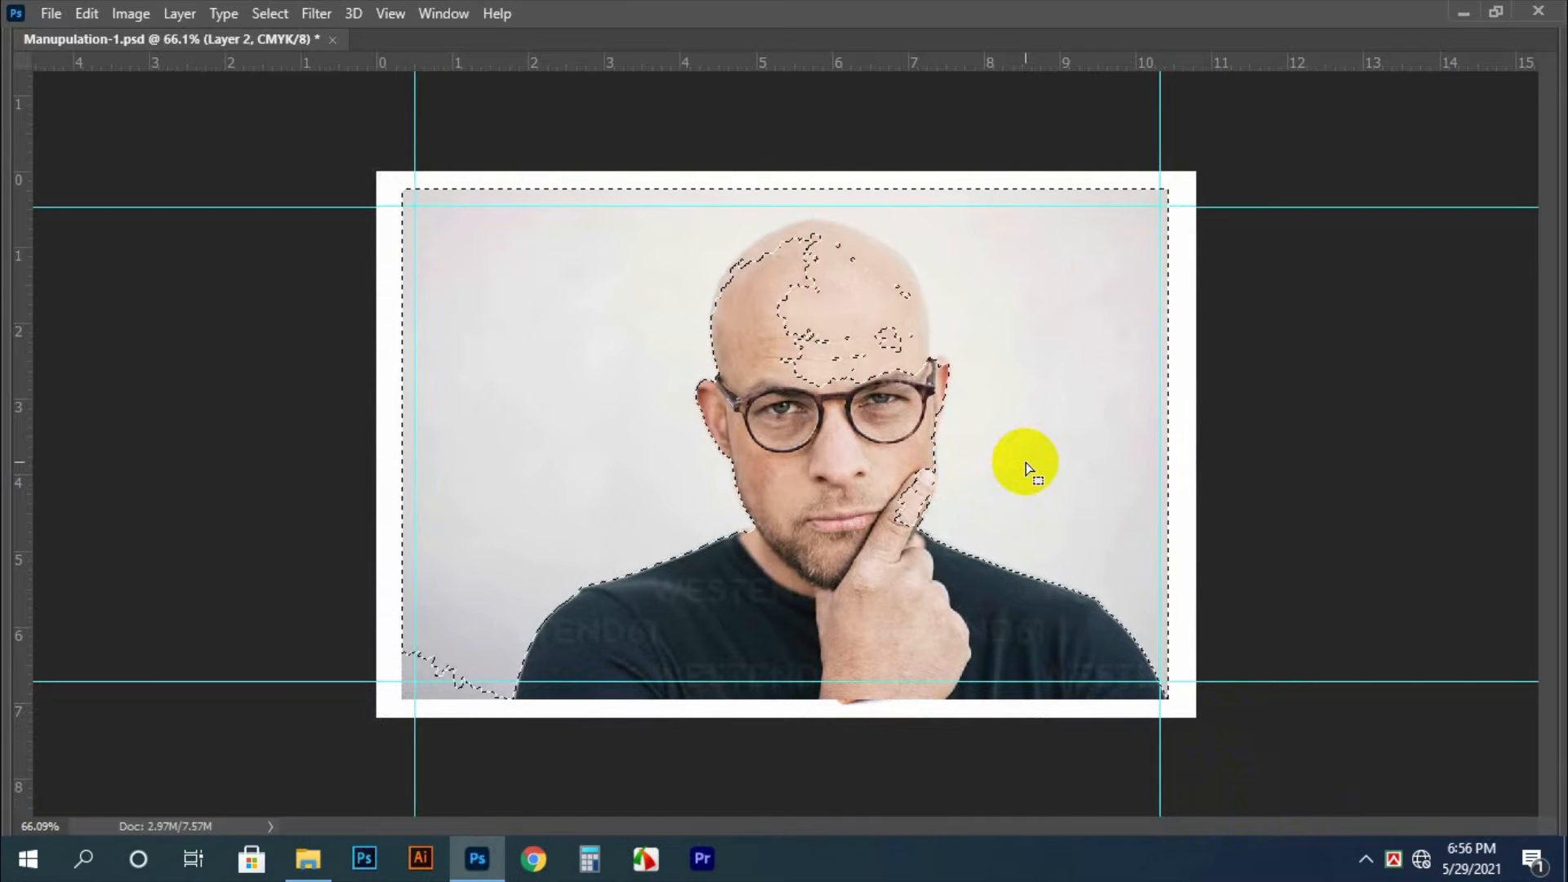
key(Tab)
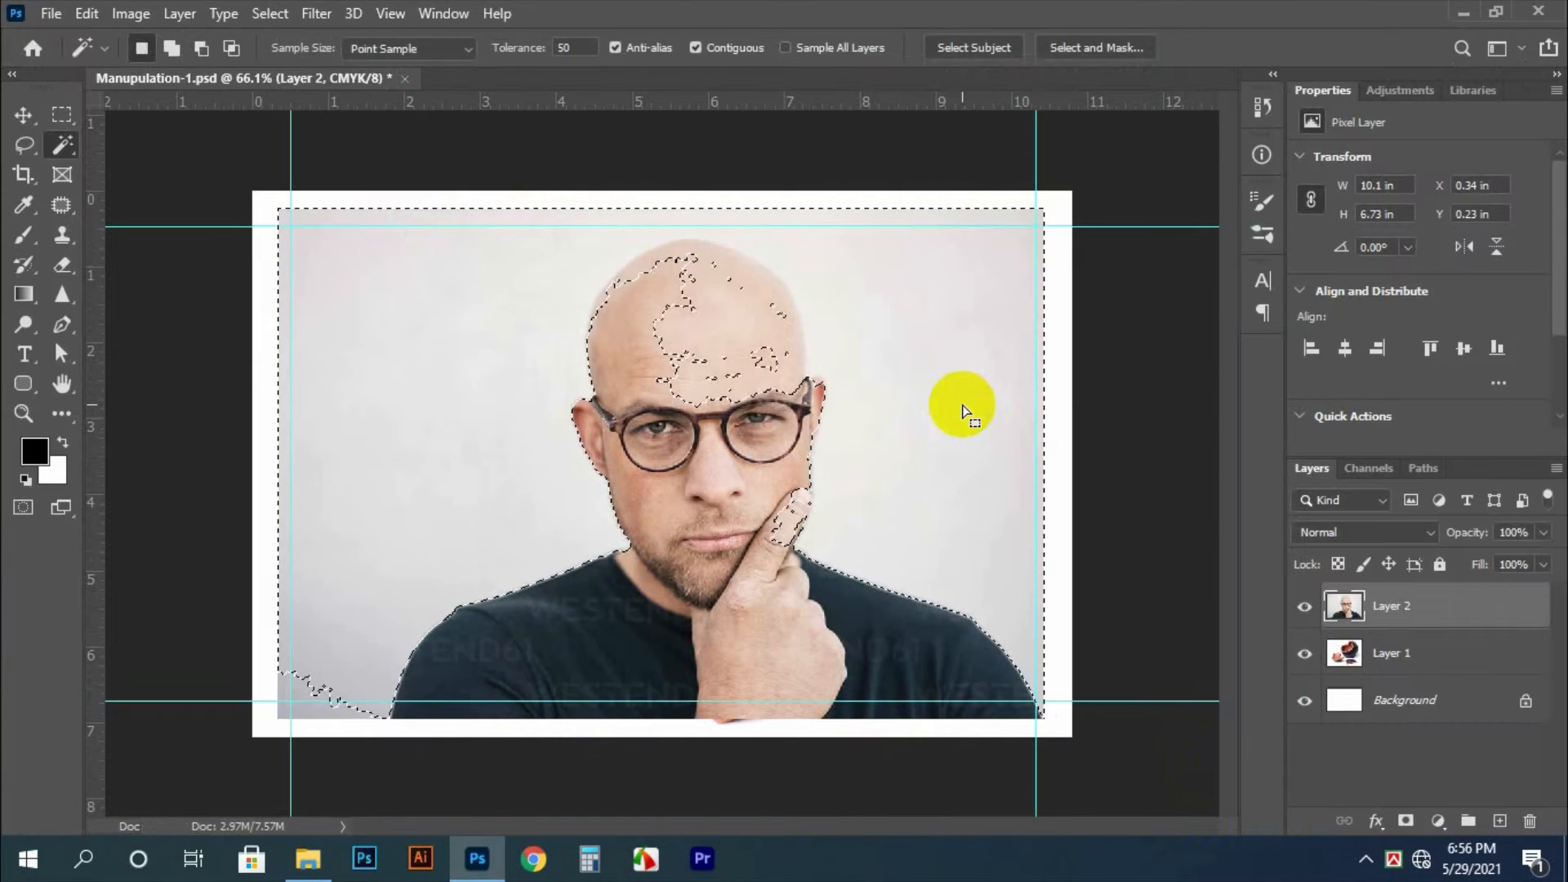
right_click(61, 148)
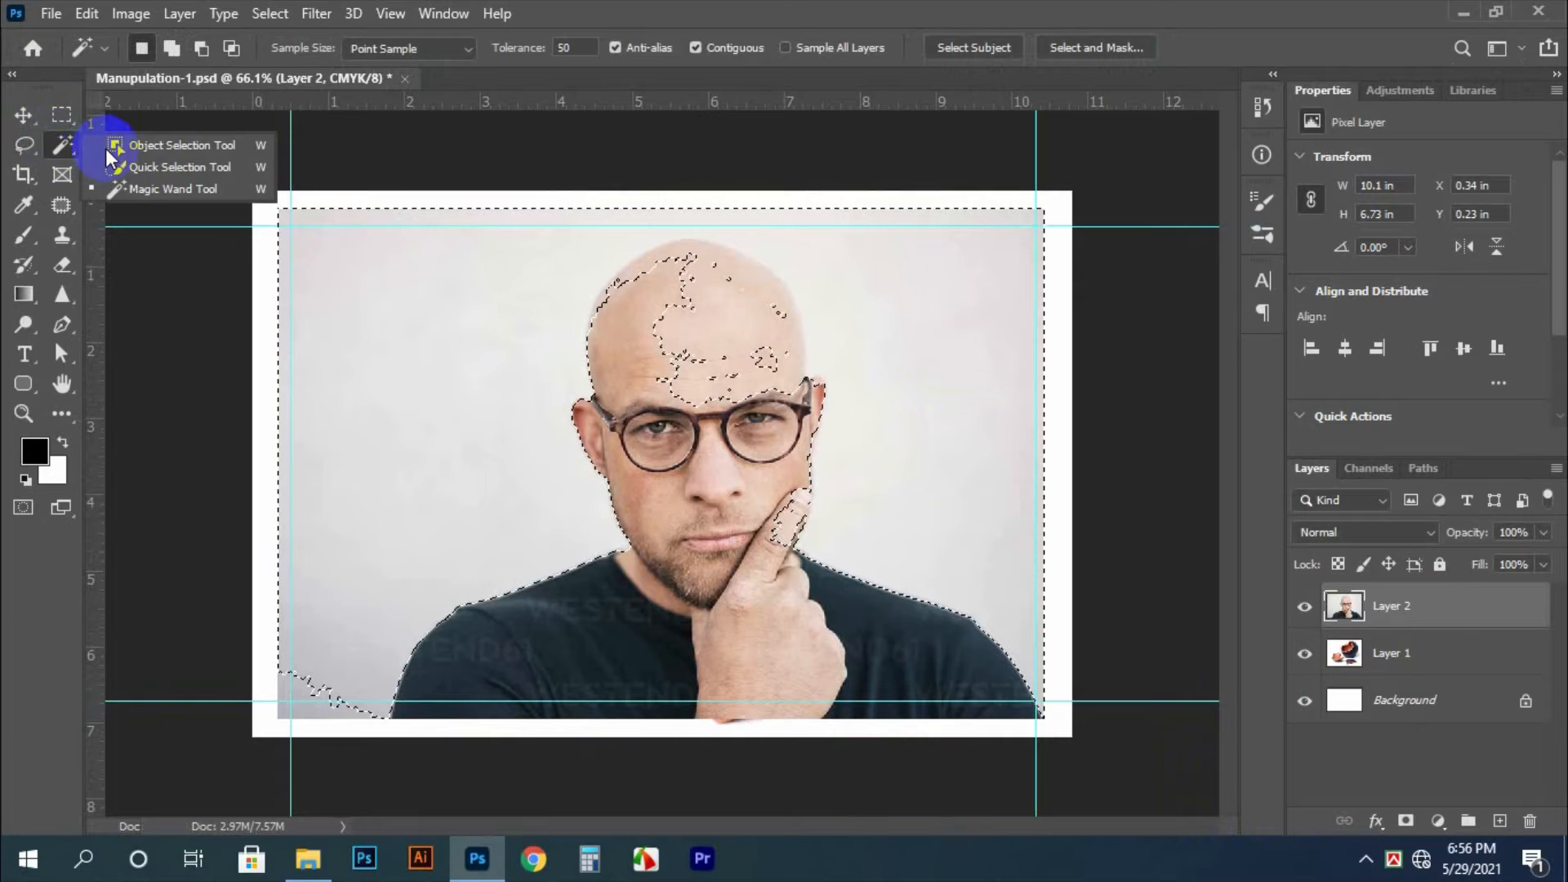
click(130, 189)
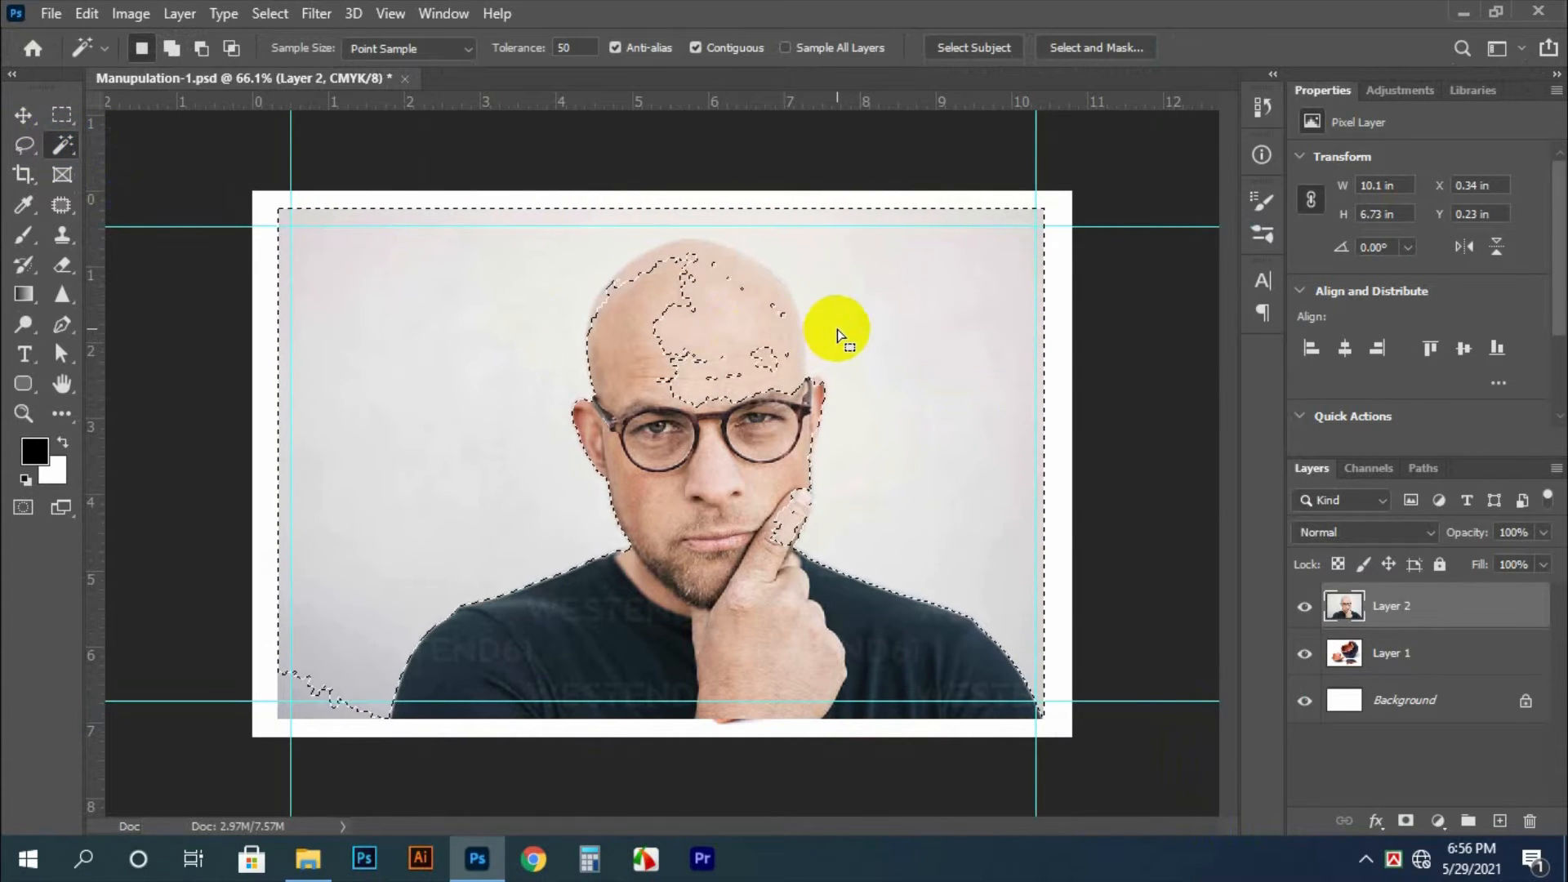
key(ctrl+d)
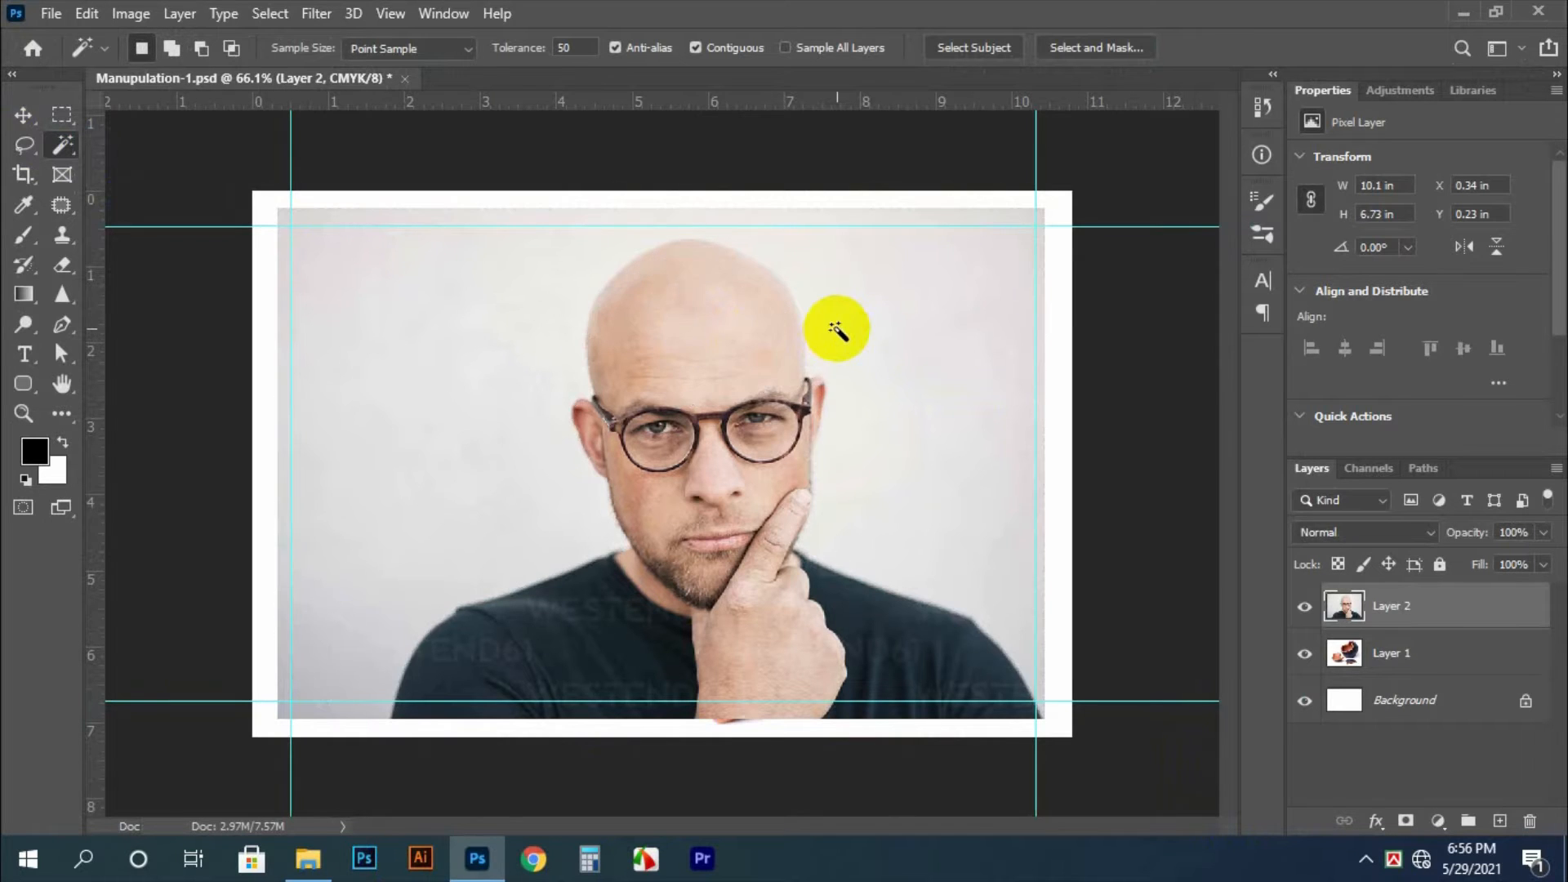
Select the man with Select Subject and copy him onto a new layer
click(957, 51)
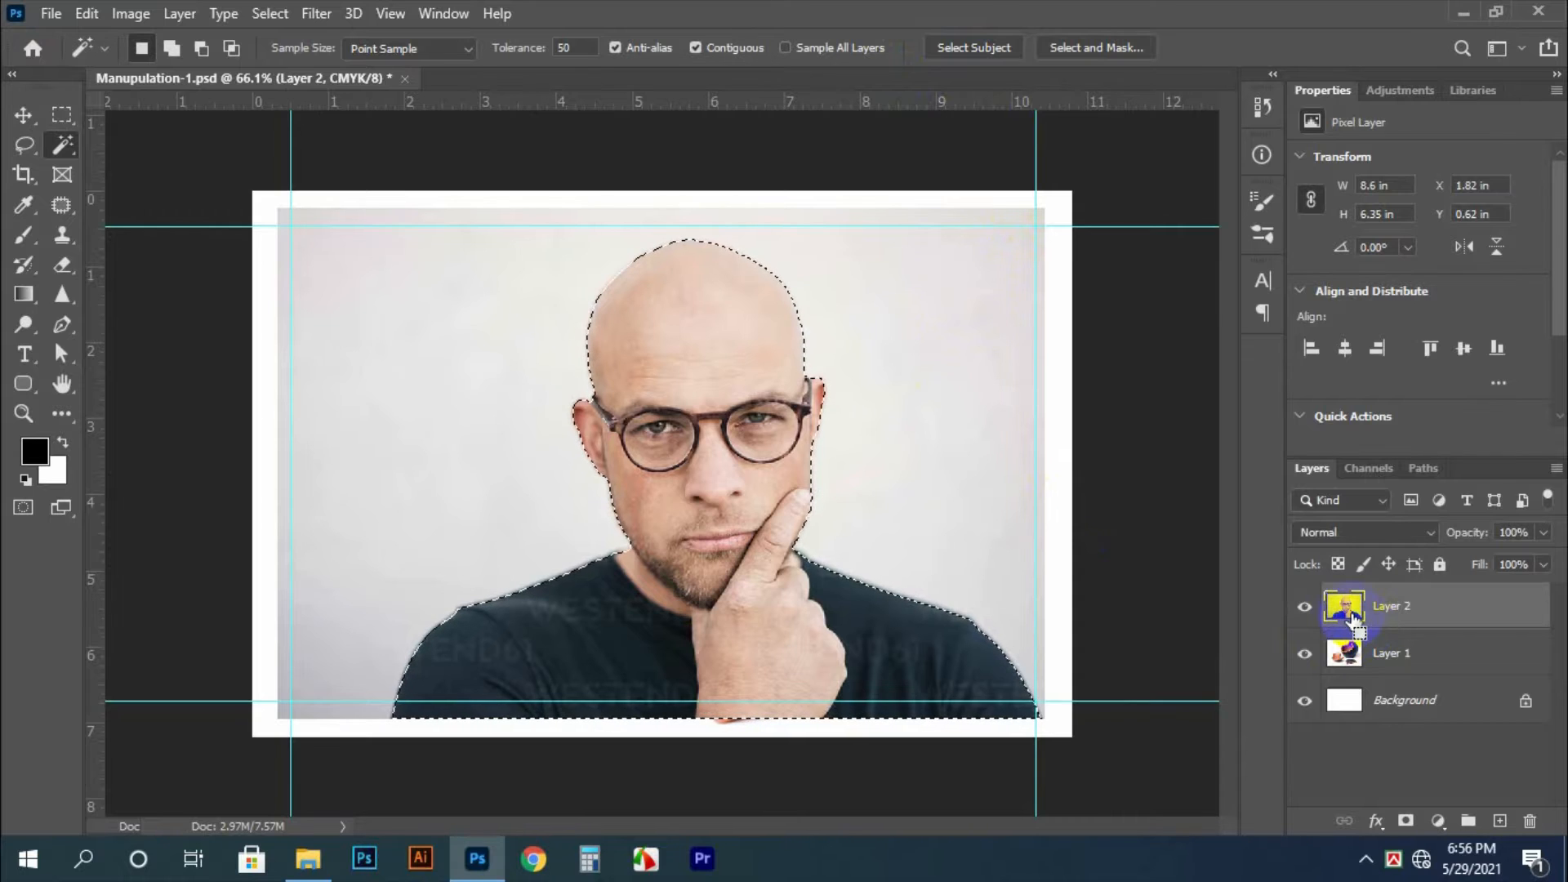
key(ctrl+j)
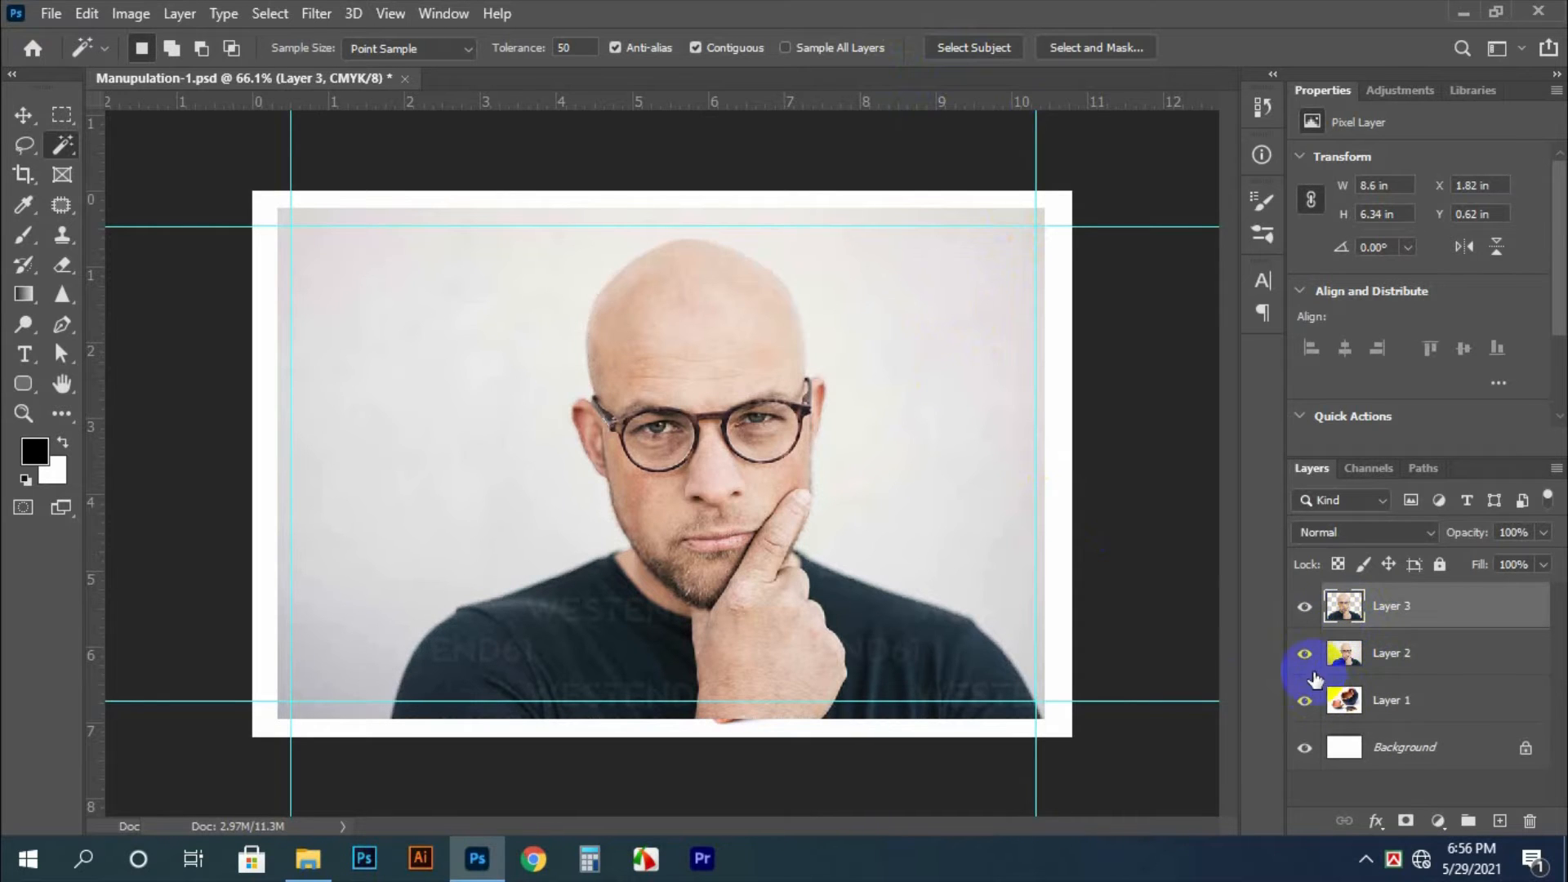
Delete the original portrait layer with its background and hide the man's cutout layer
click(1304, 654)
click(1345, 656)
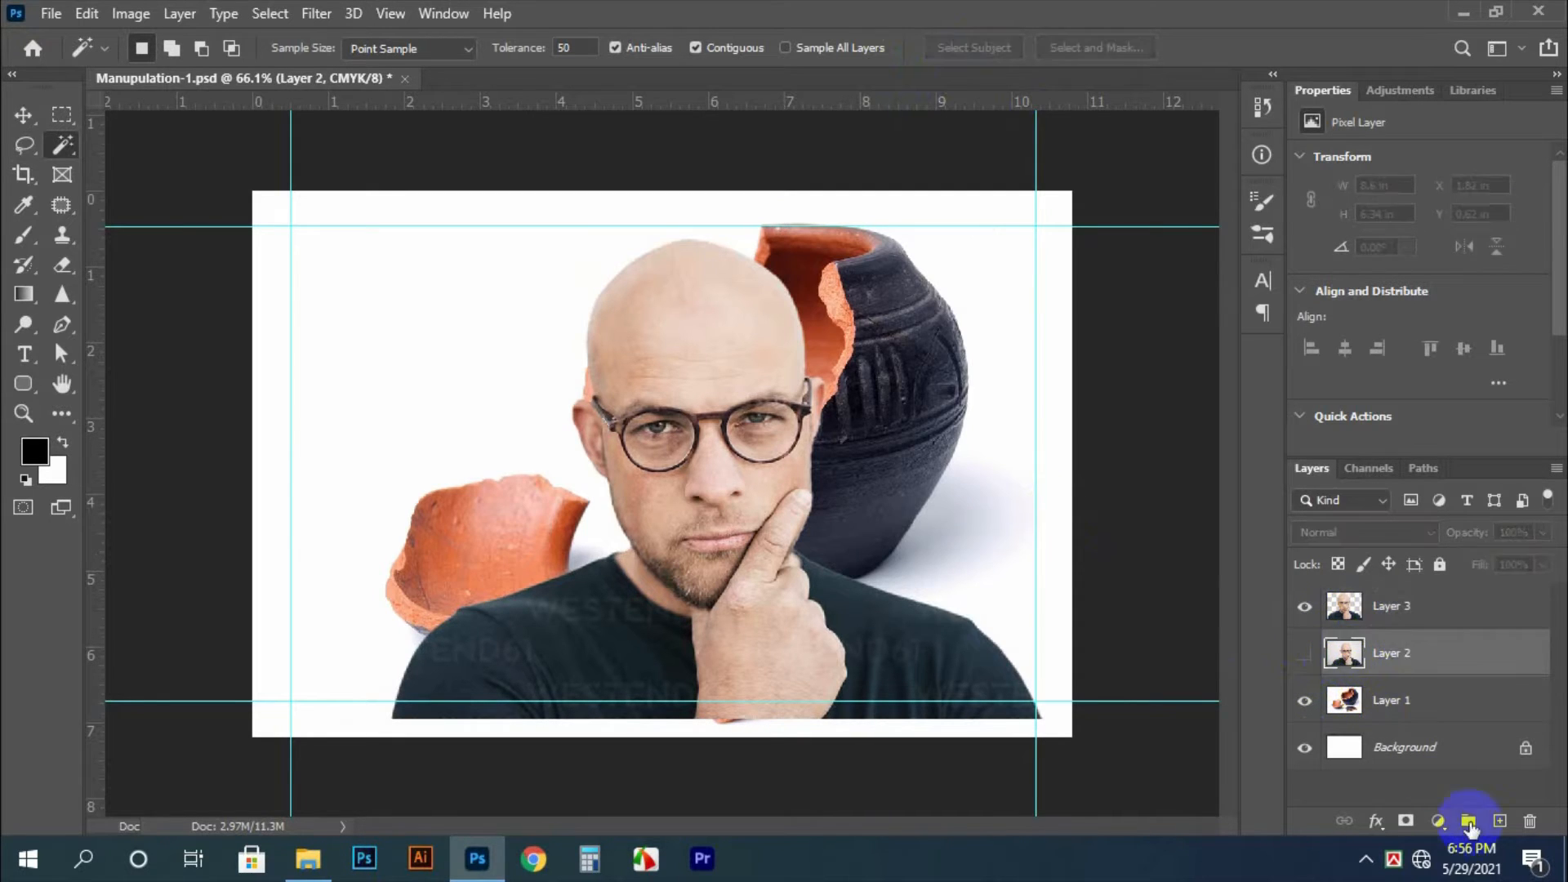
click(1530, 820)
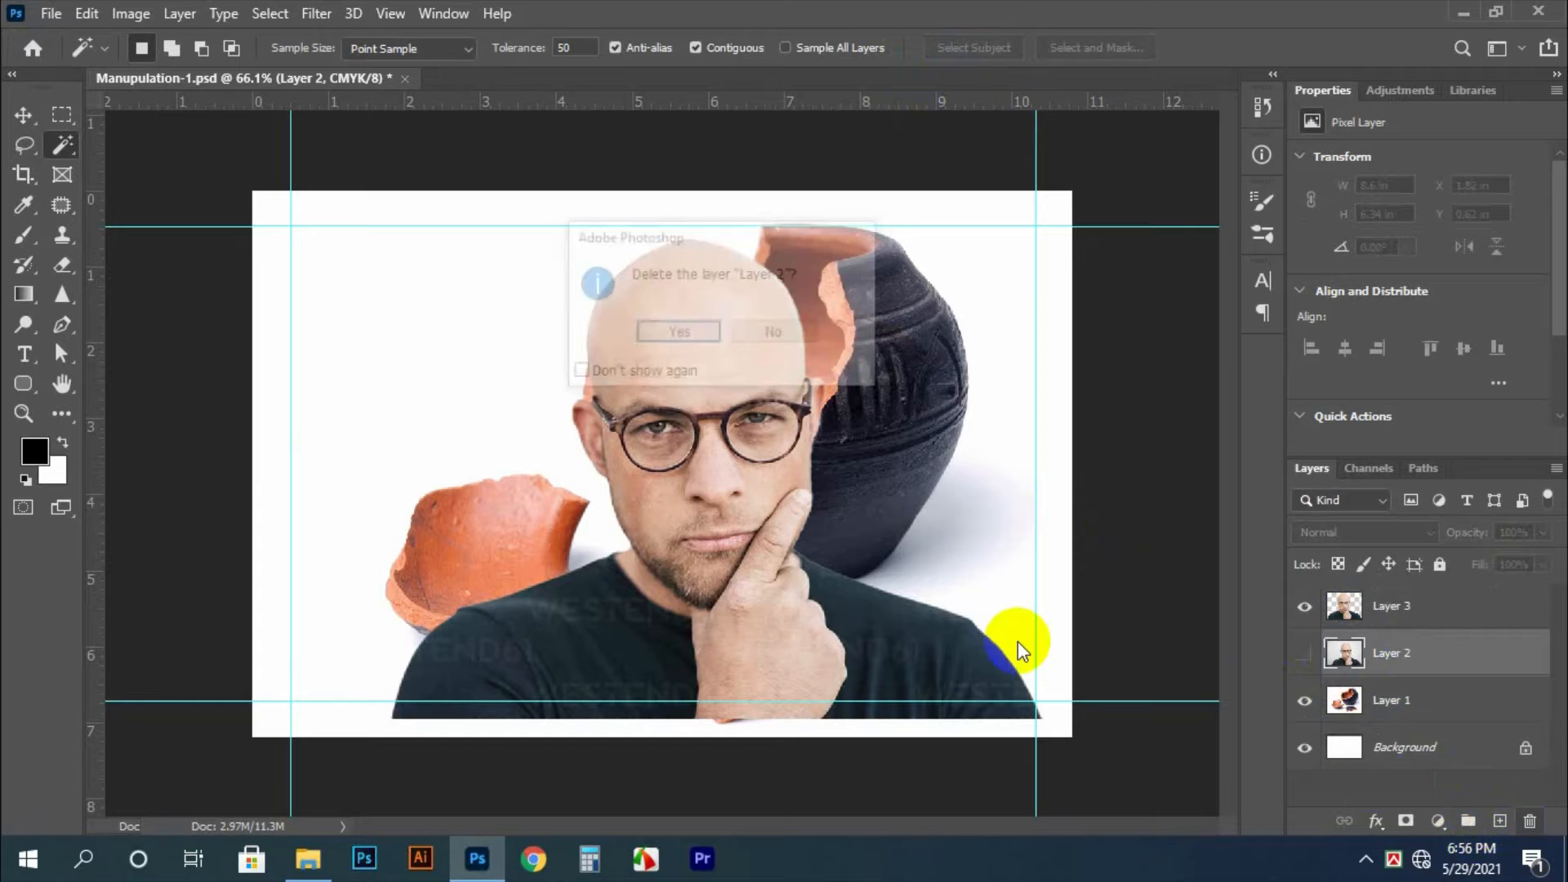
click(678, 333)
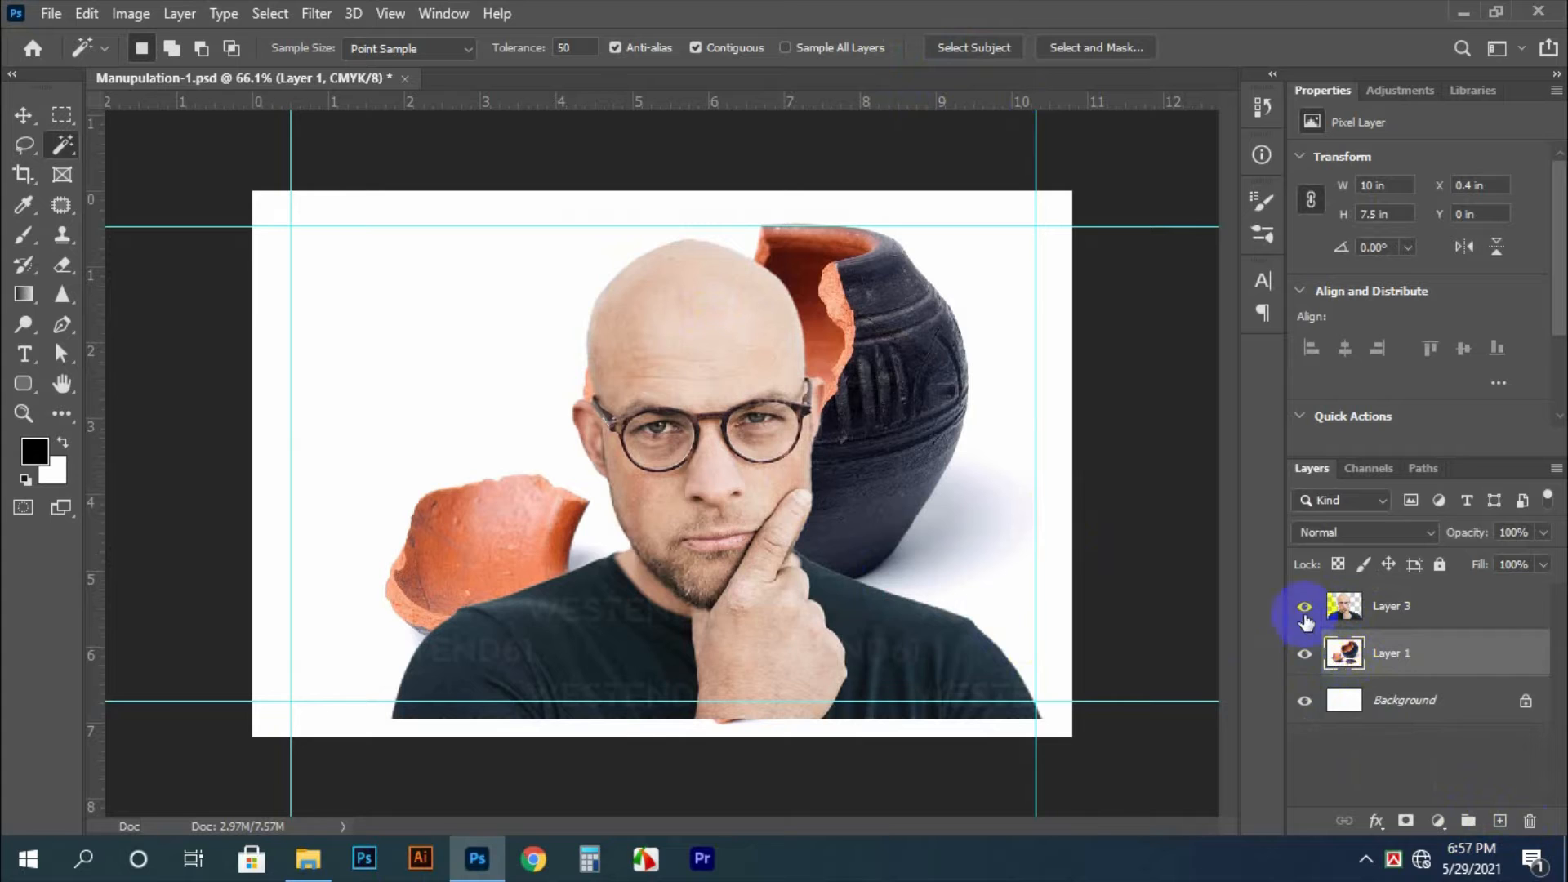
click(1304, 608)
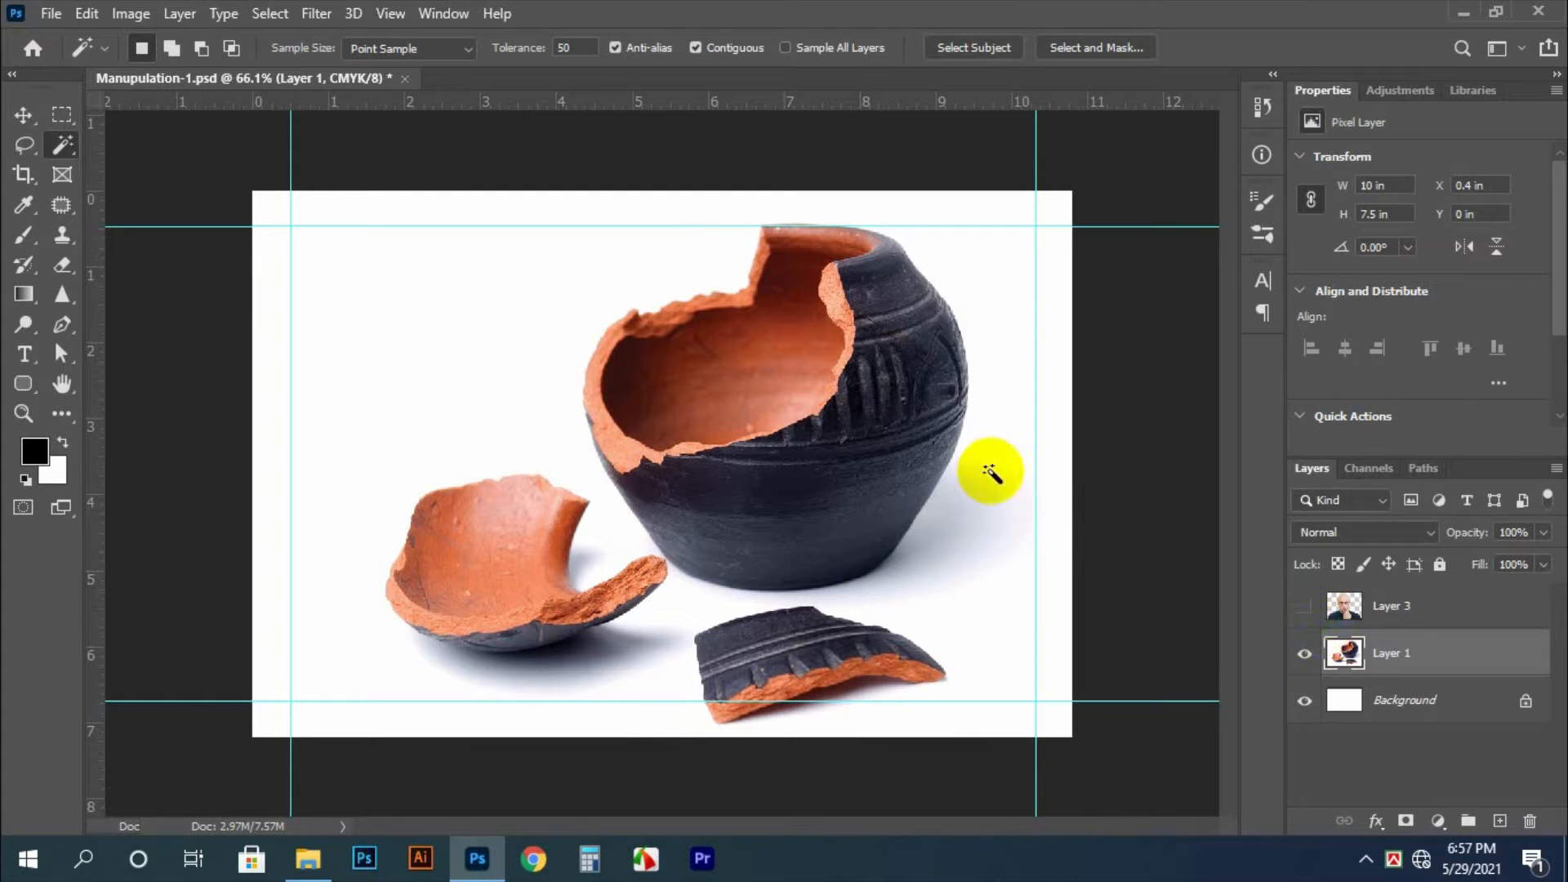
Select the pot and its shards without their shadows, and subtract the shard tip touching the pot with the Lasso at 0 px feather
click(1000, 260)
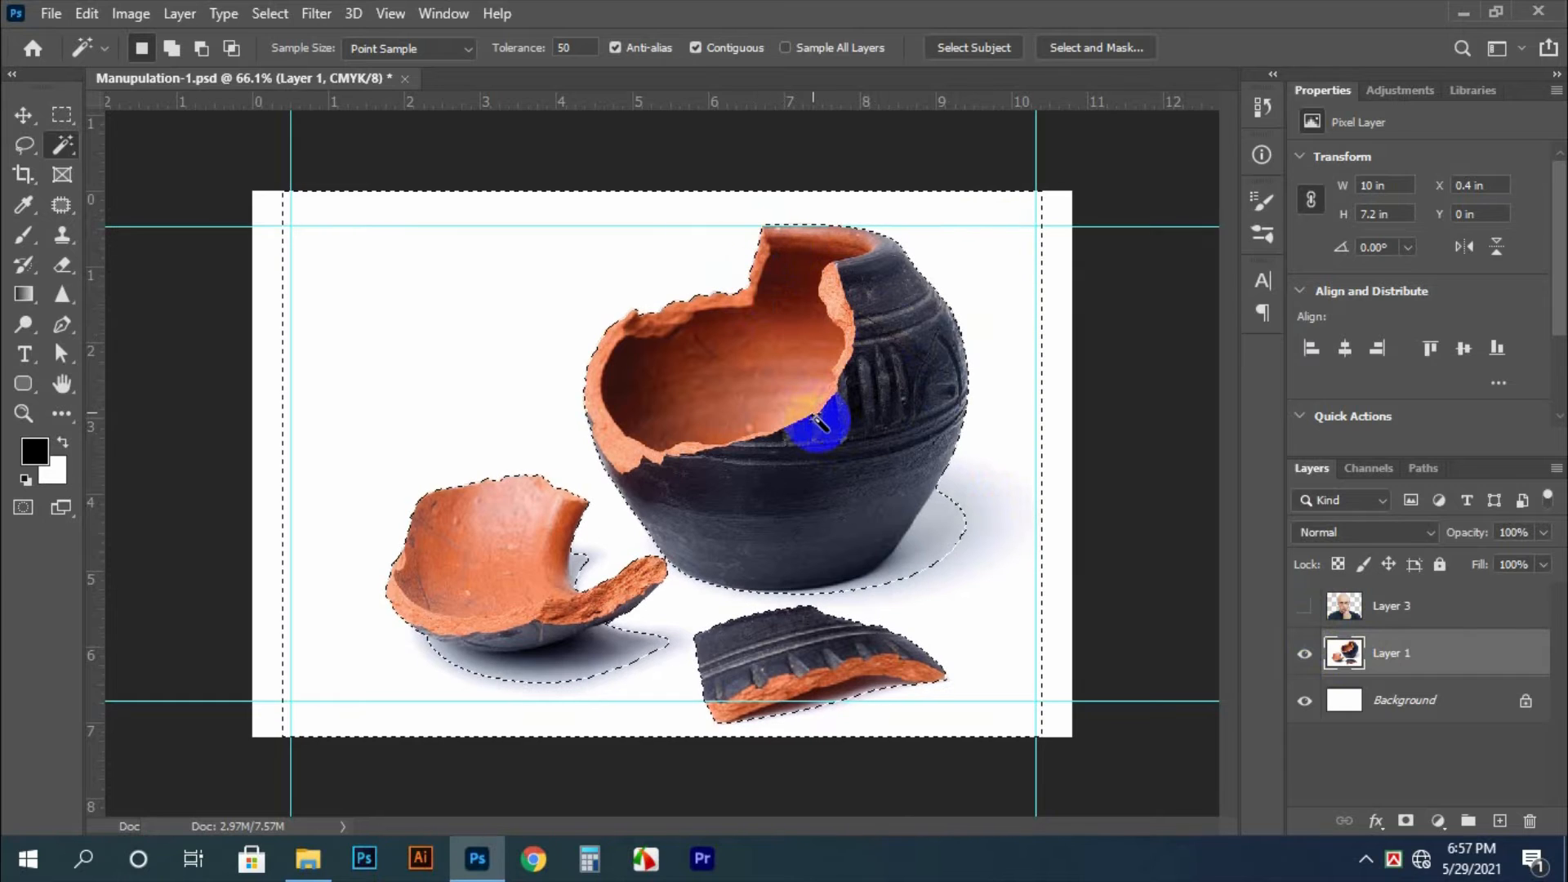
click(819, 424)
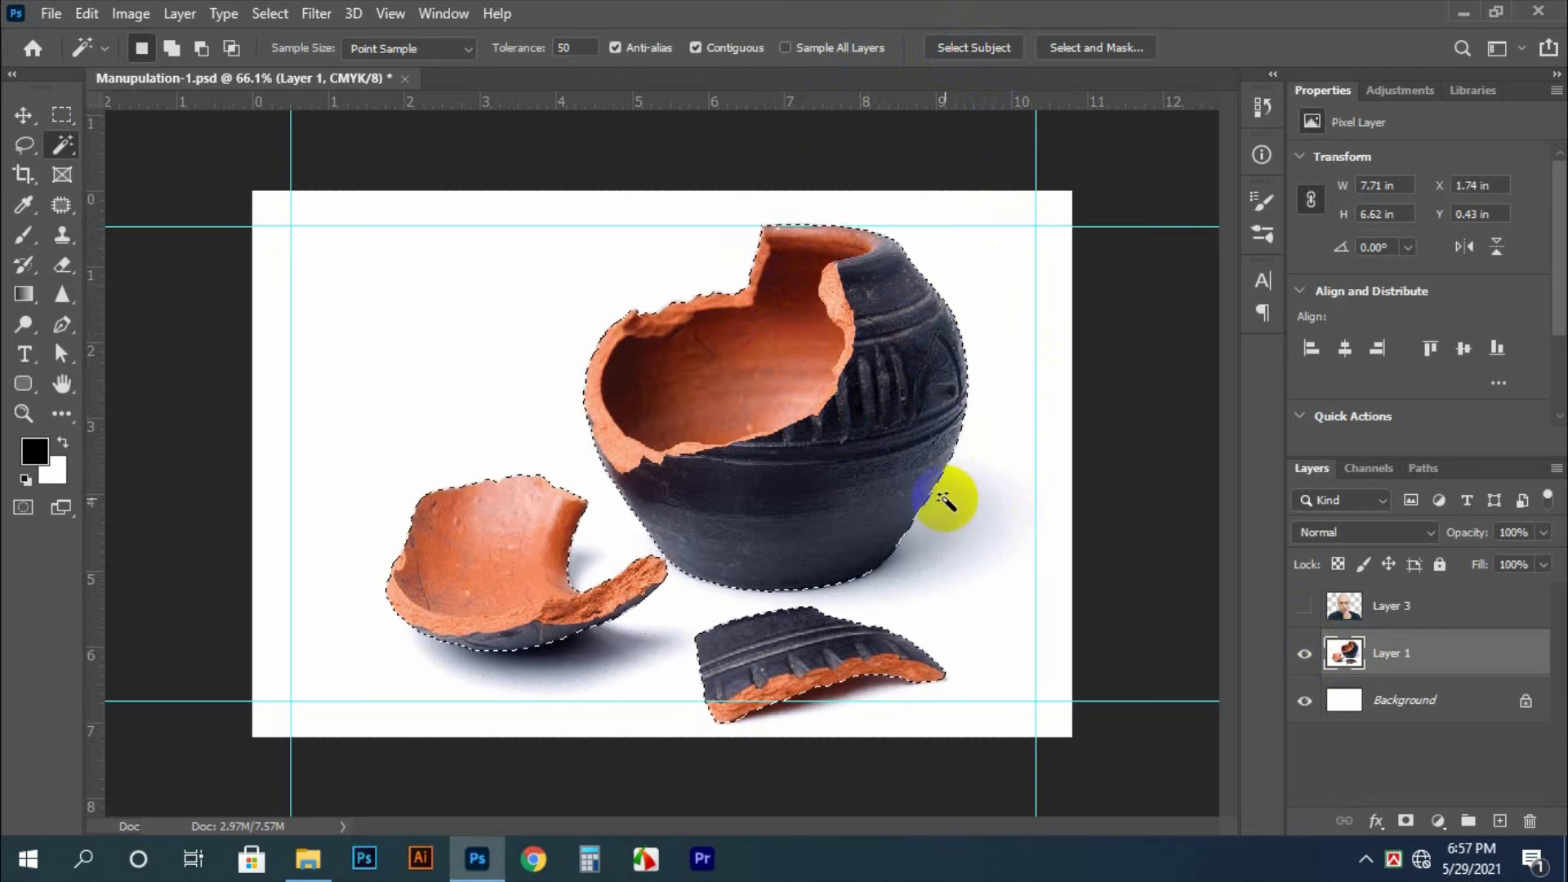
key(l)
drag(666, 581, 809, 679)
drag(598, 458, 942, 813)
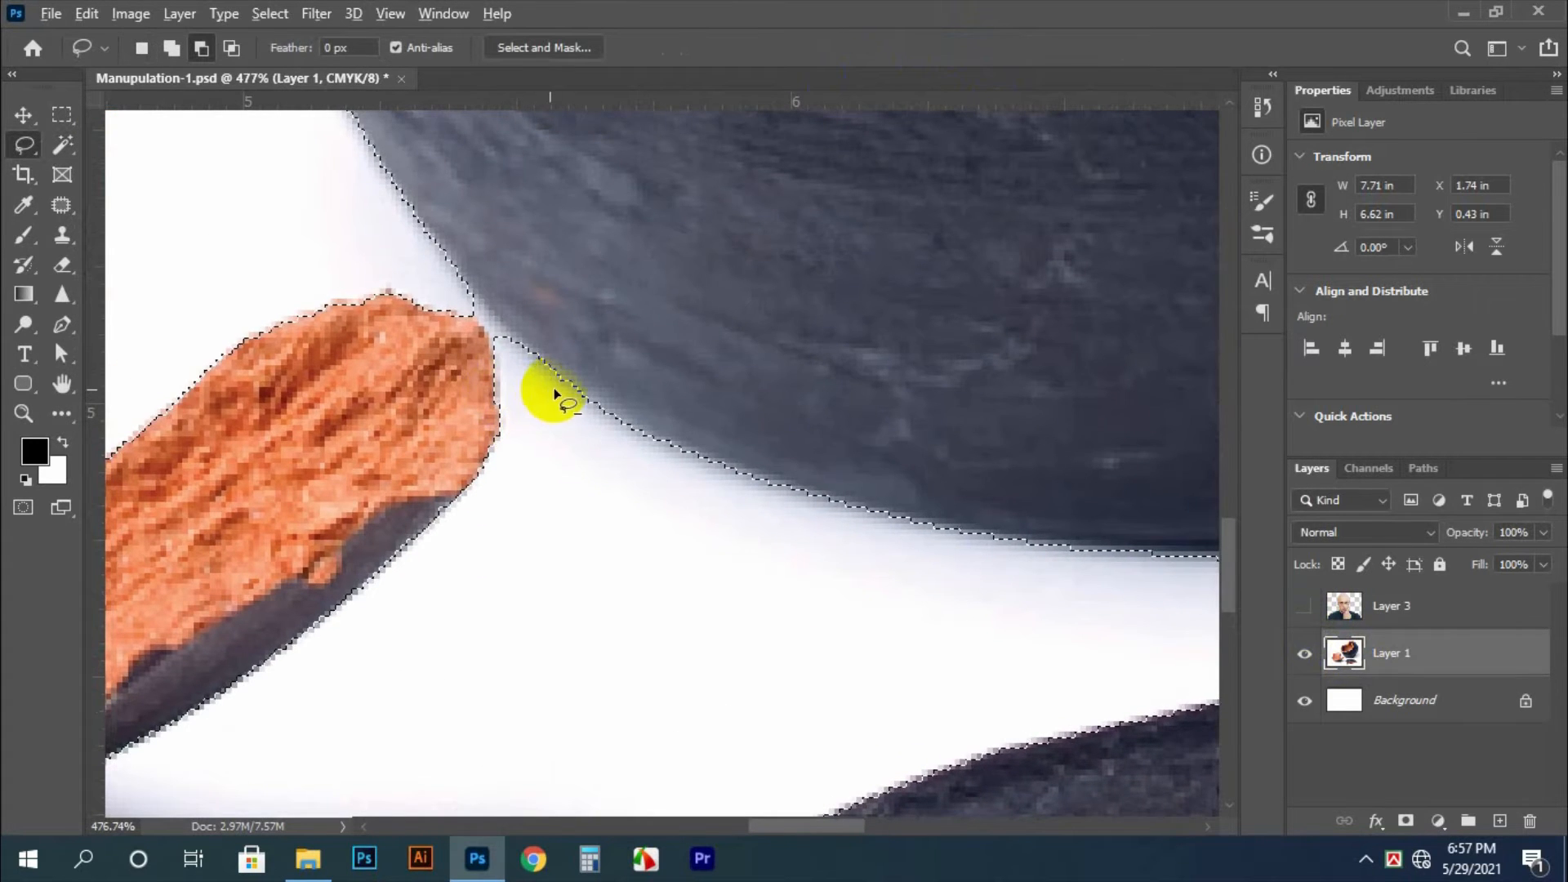
mouse_move(555, 396)
mouse_down()
mouse_move(376, 421)
mouse_move(346, 279)
mouse_move(469, 294)
mouse_up()
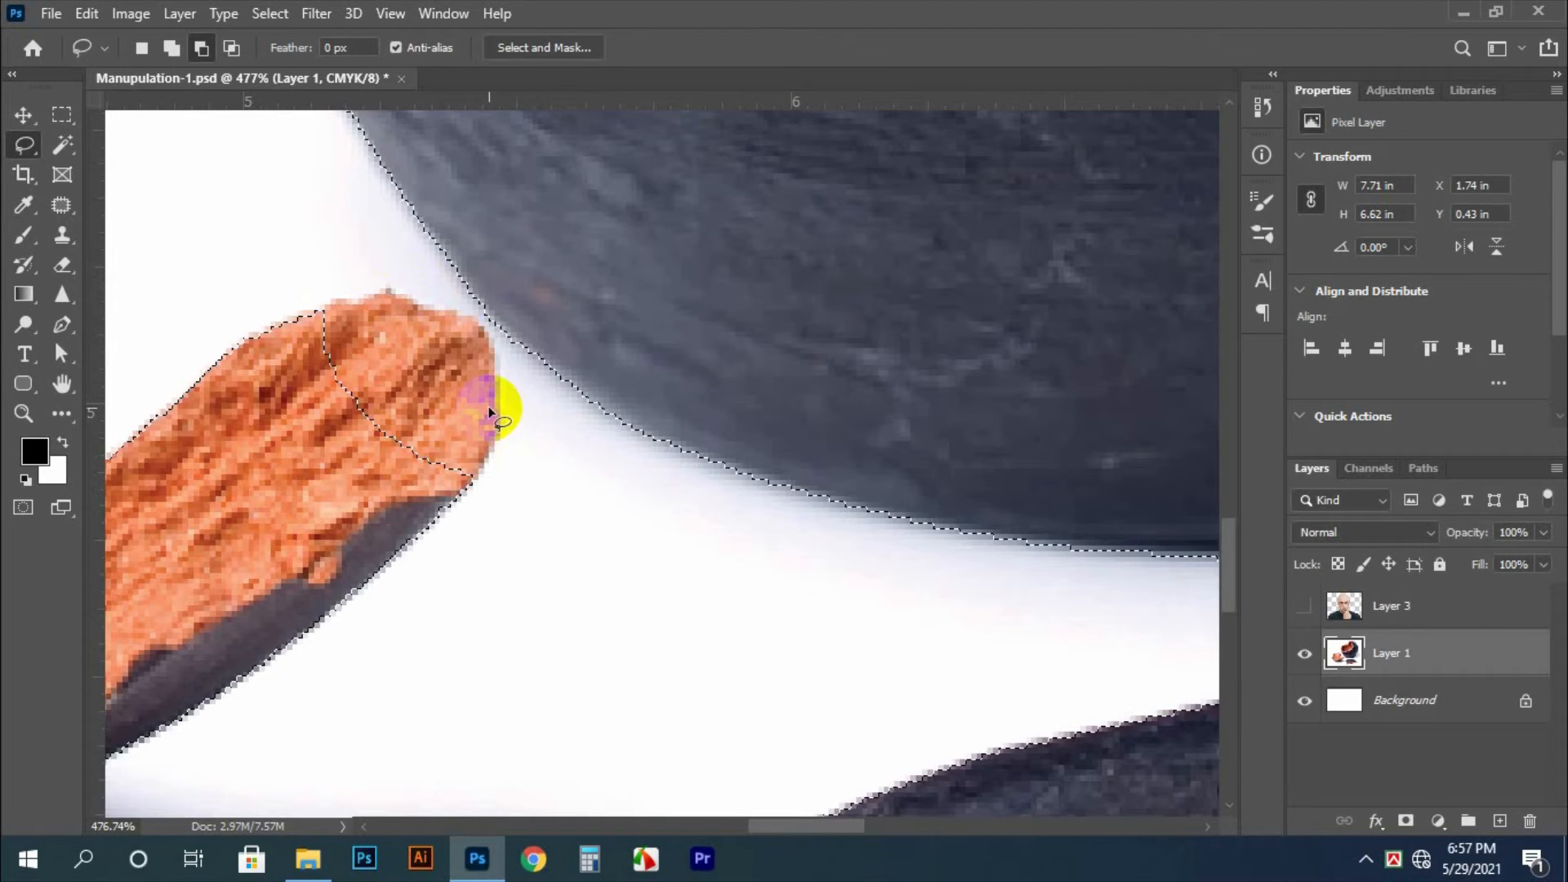
Subtract both loose shards from the selection with the Lasso, leaving only the main pot selected
scroll(490, 413, down, 5)
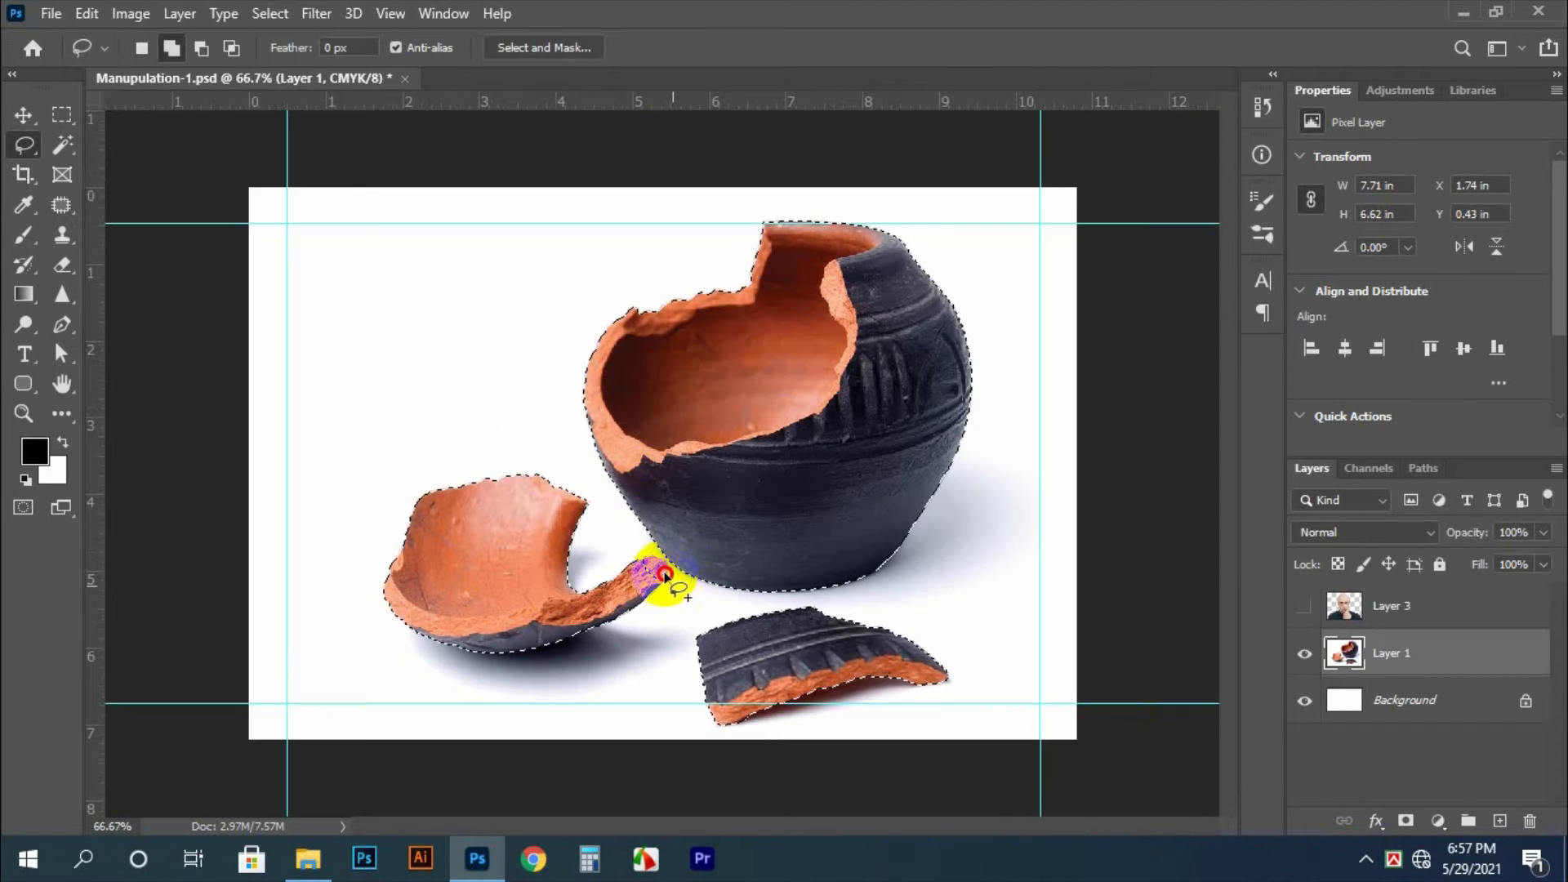
mouse_move(664, 576)
mouse_down()
mouse_move(588, 478)
mouse_move(572, 763)
mouse_up()
key(ctrl+z)
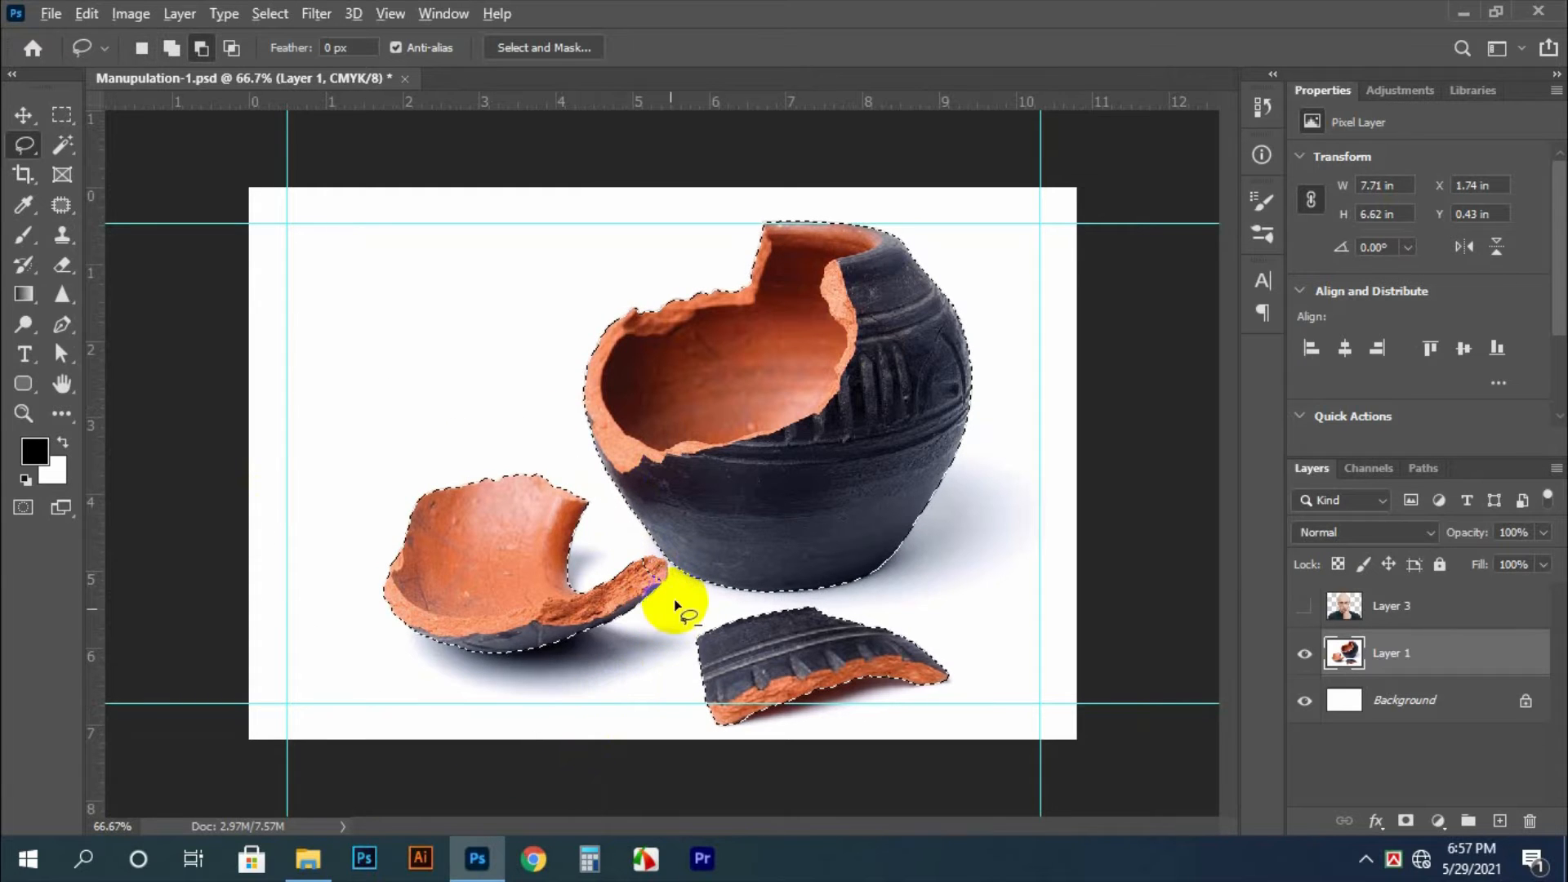
mouse_move(675, 602)
mouse_down()
mouse_move(620, 511)
mouse_move(417, 403)
mouse_move(520, 753)
mouse_move(954, 808)
mouse_move(1040, 658)
mouse_move(850, 601)
mouse_up()
Copy the selected pot onto a new layer and delete the original pot image layer
click(1340, 654)
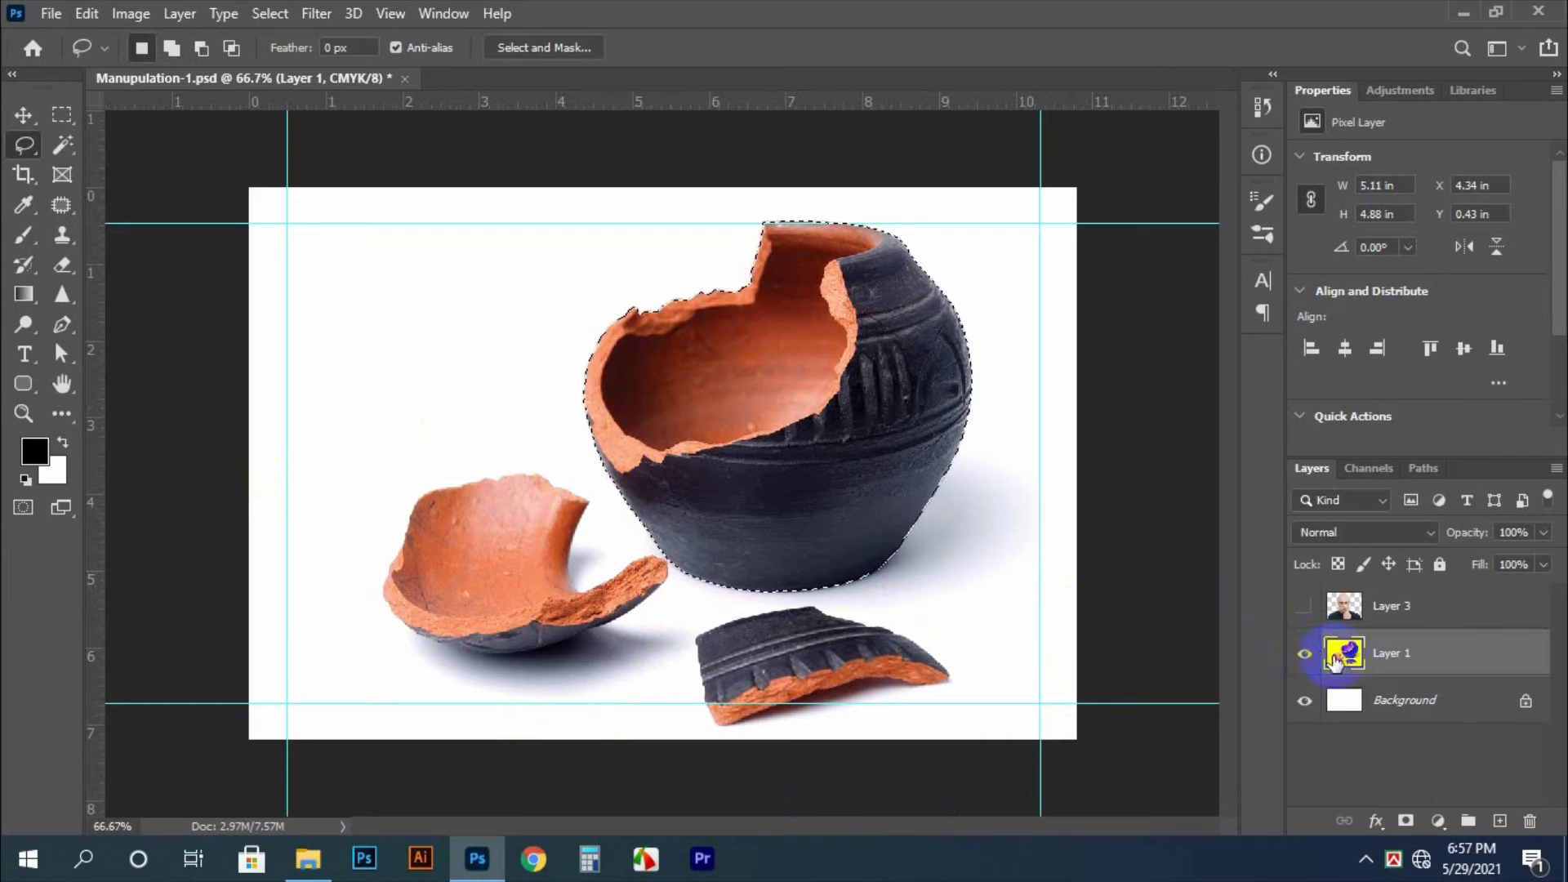
key(ctrl+j)
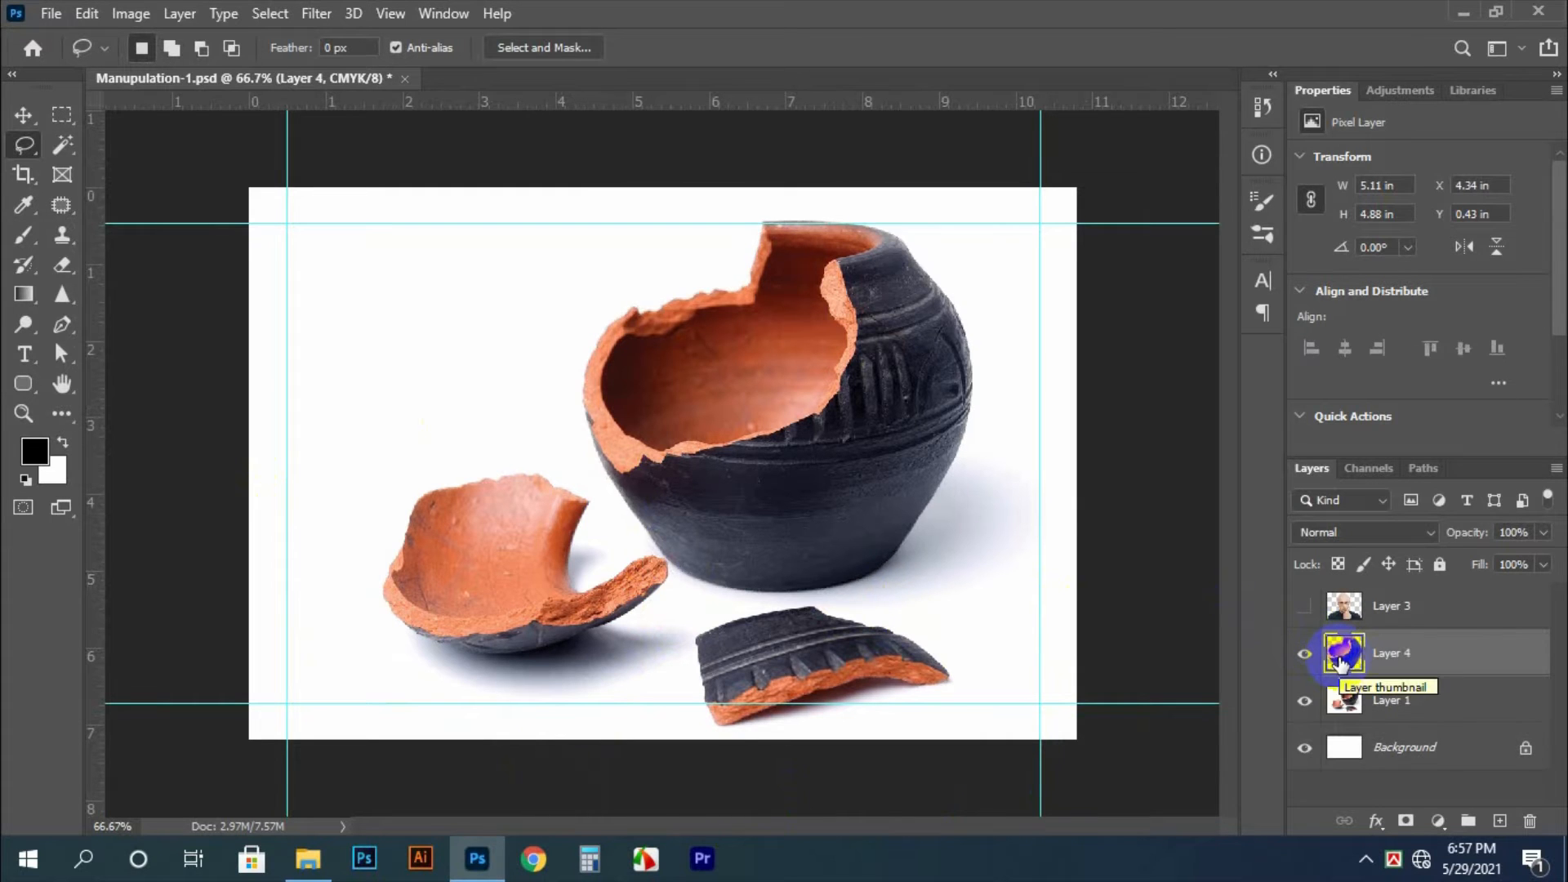
click(1307, 700)
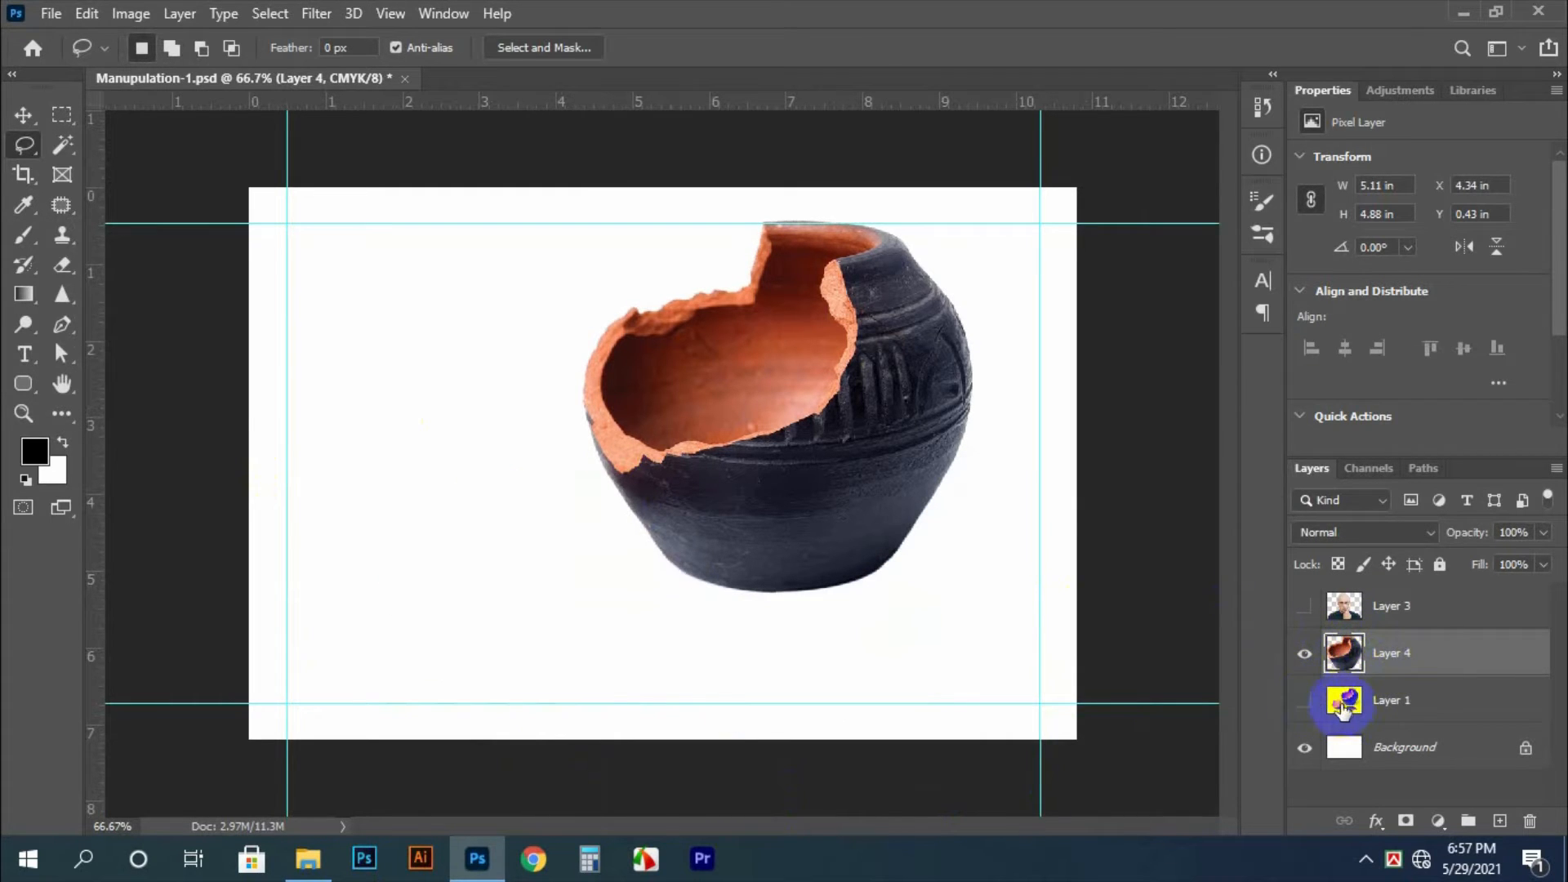
click(1372, 715)
key(Delete)
click(1343, 654)
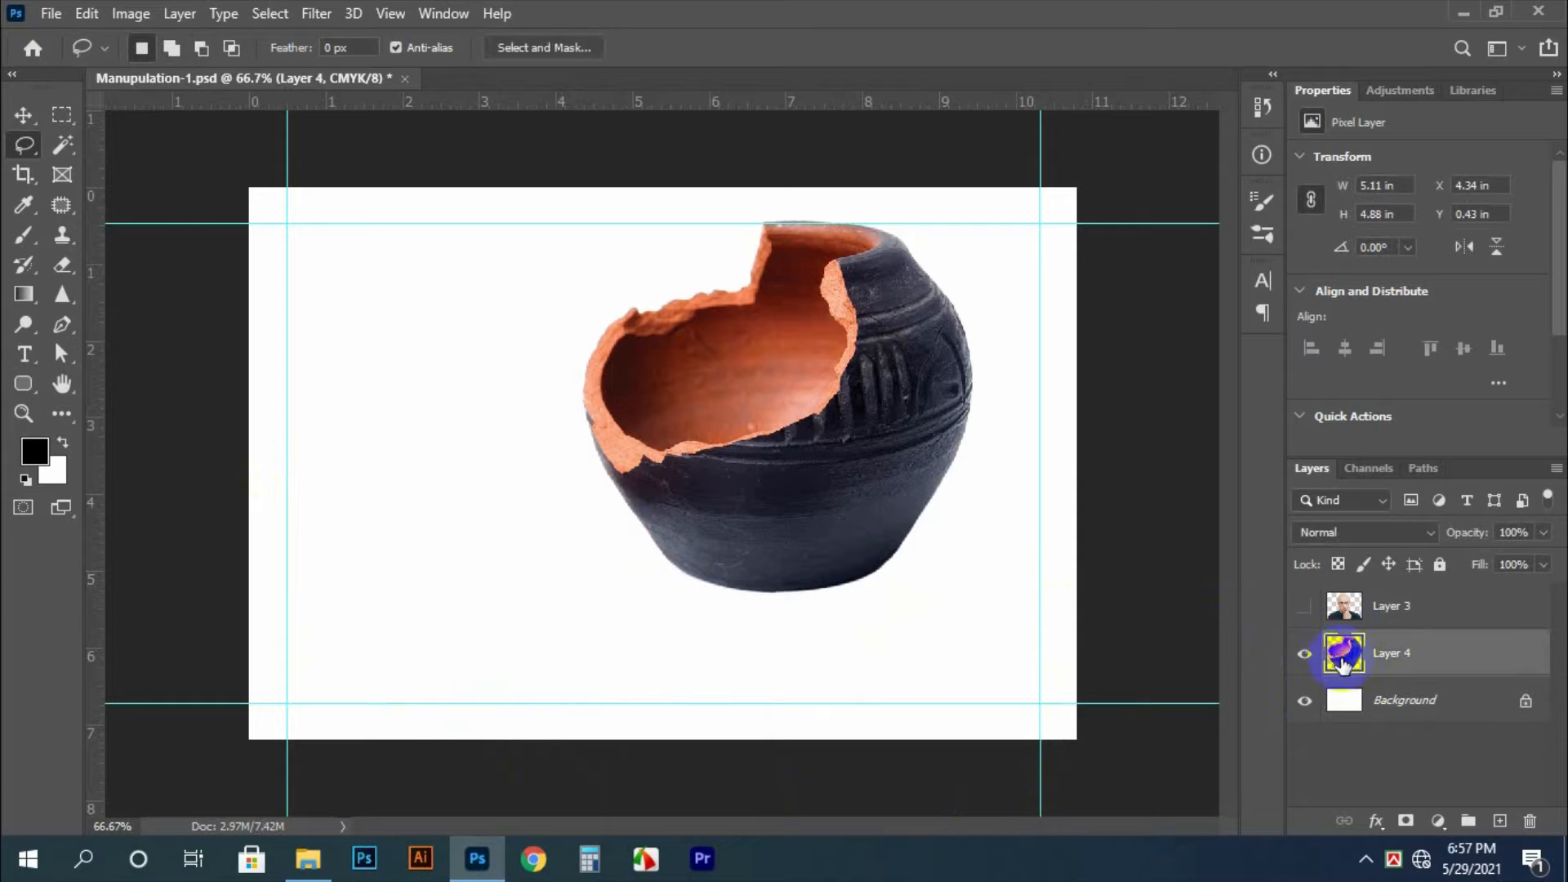
Show the man's cutout and move it down to the canvas's lower edge, at about X 1.43 in and Y 0.86 in
click(1304, 612)
key(v)
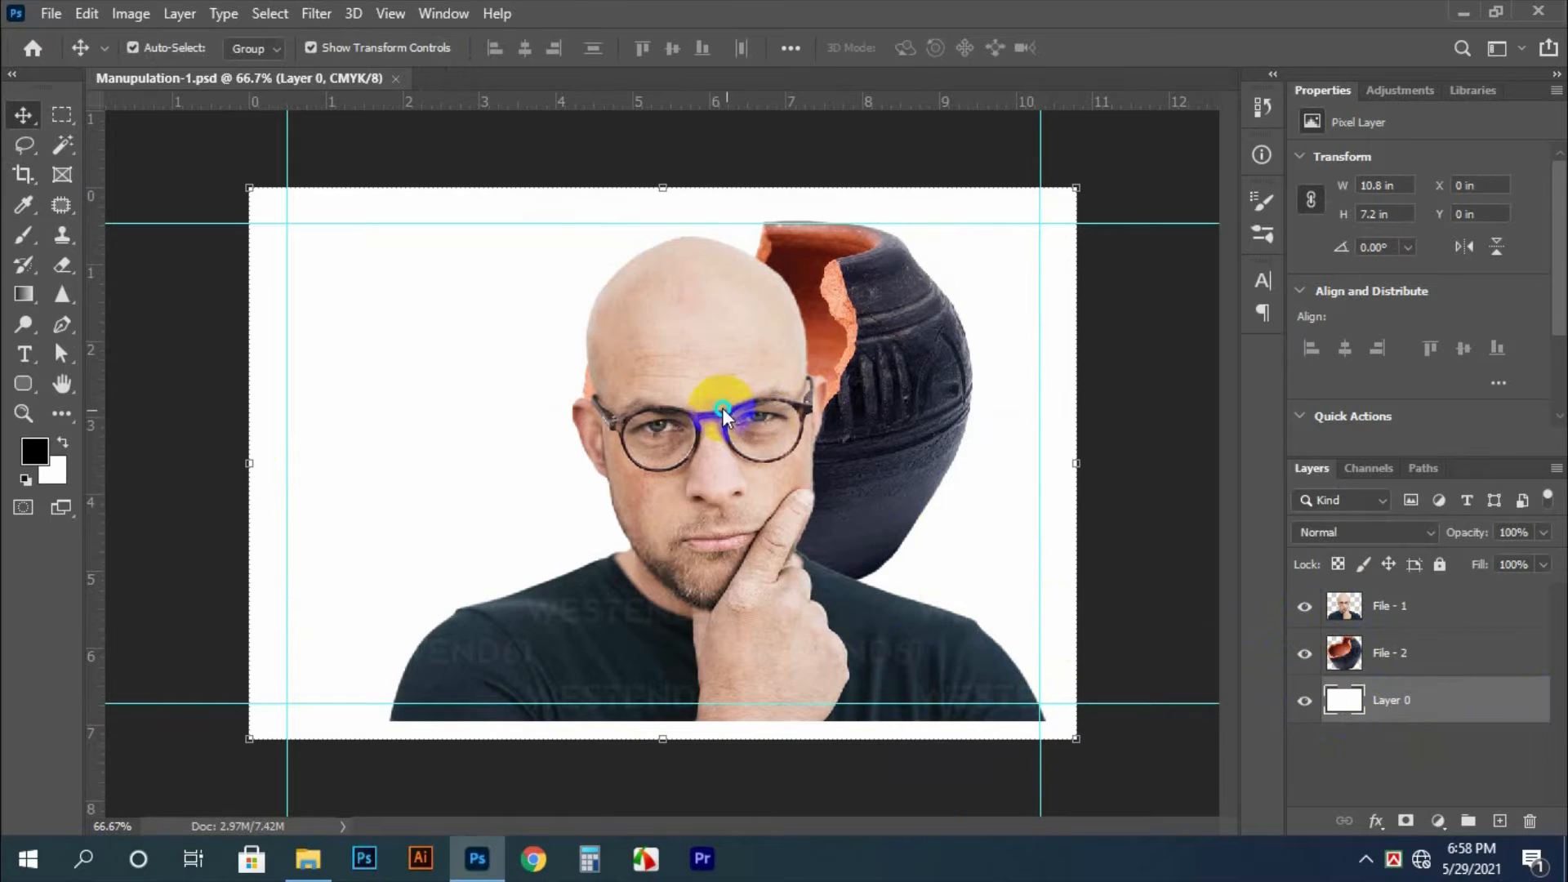
drag(718, 392, 709, 519)
key(ctrl+t)
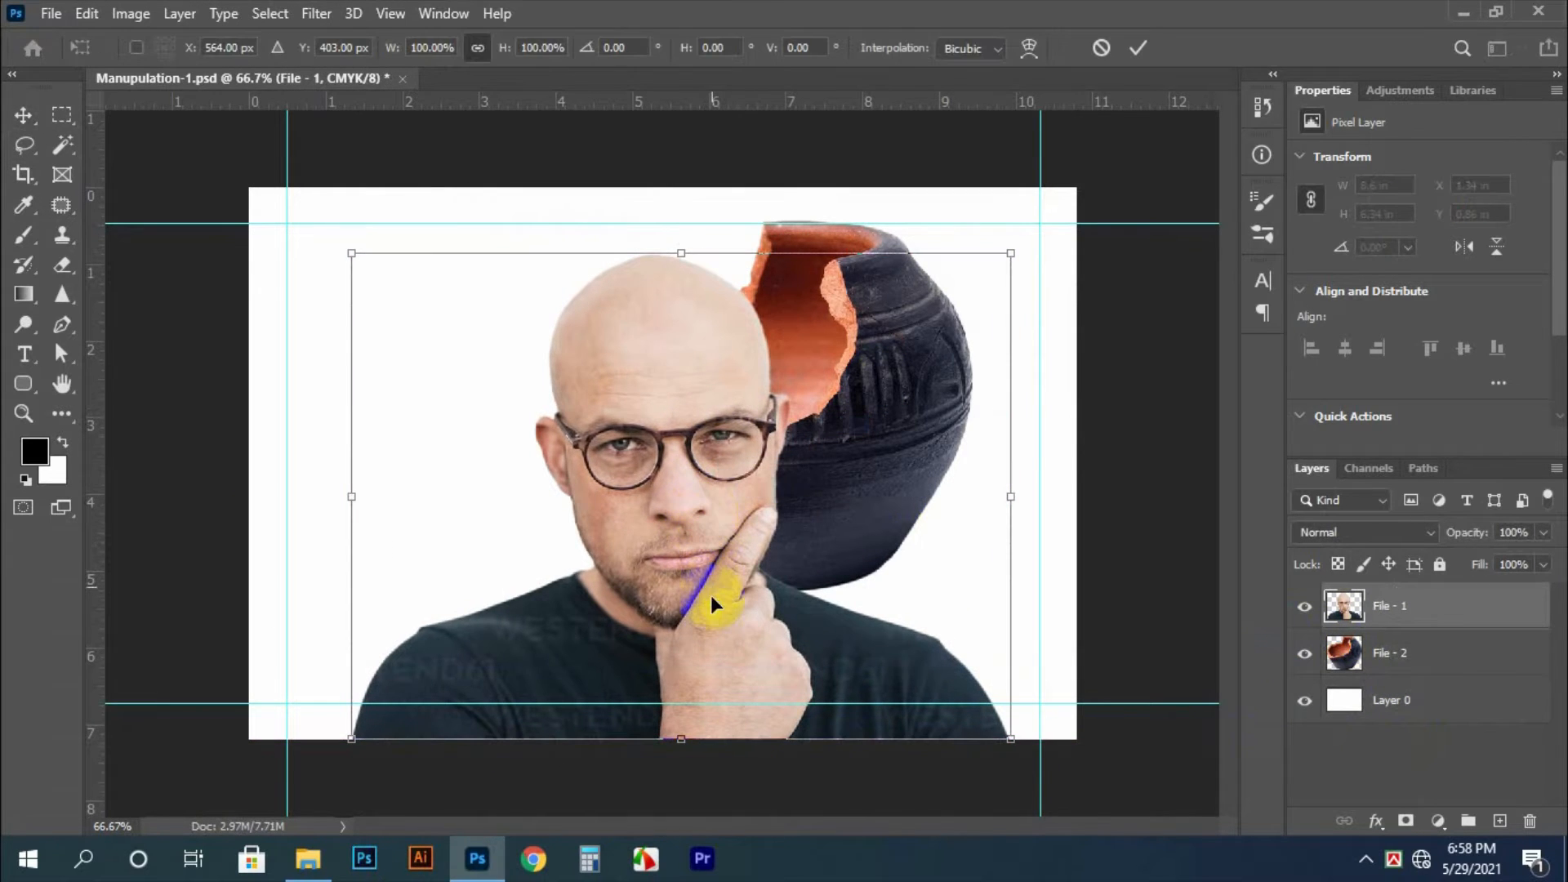
drag(711, 629, 718, 627)
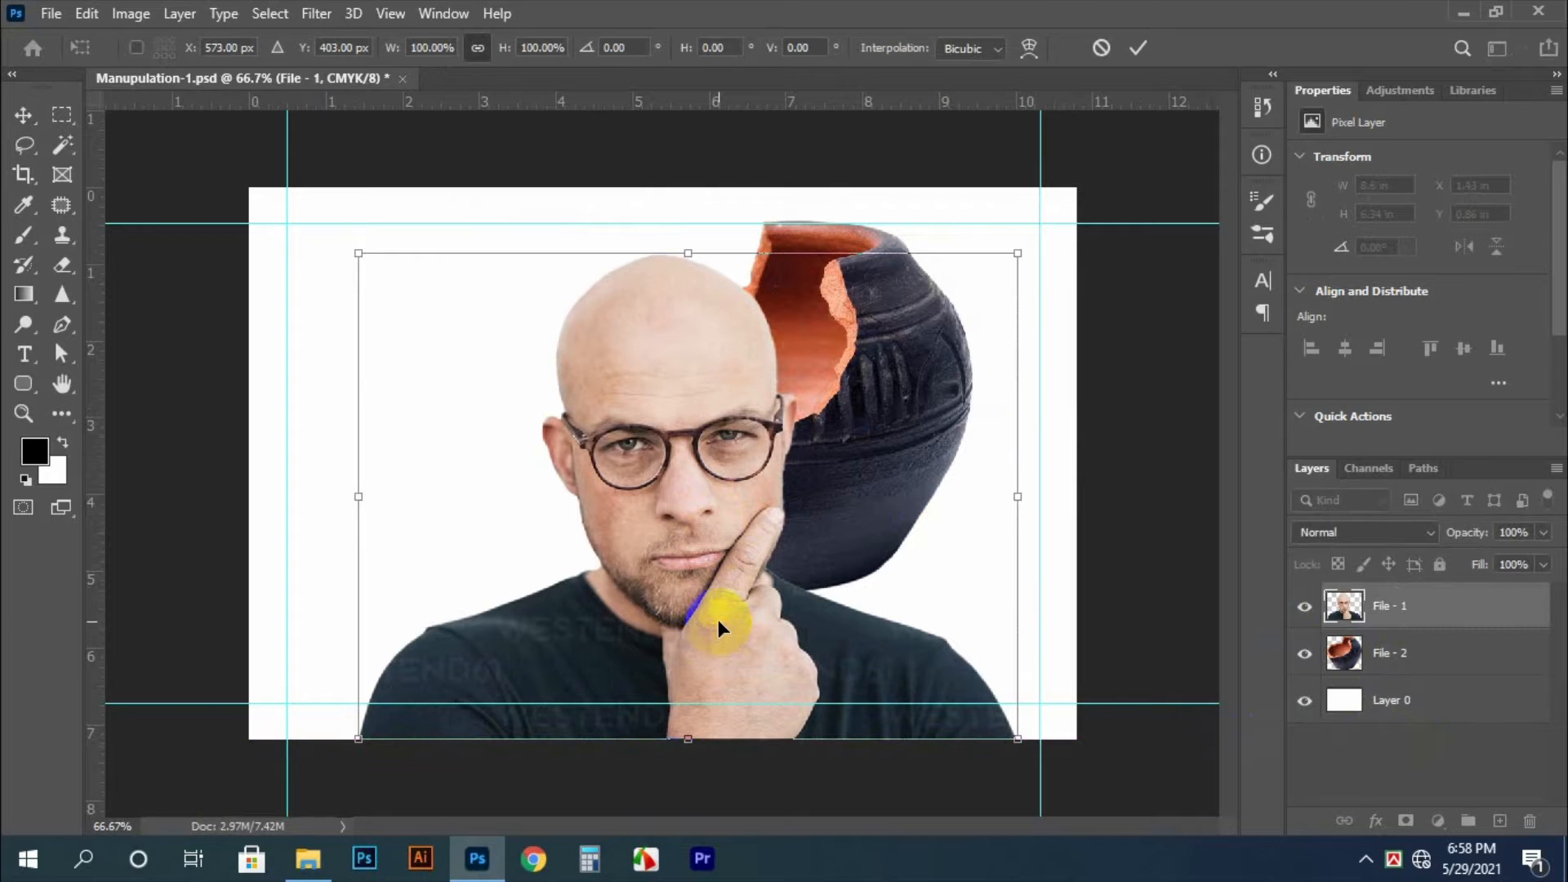
key(Return)
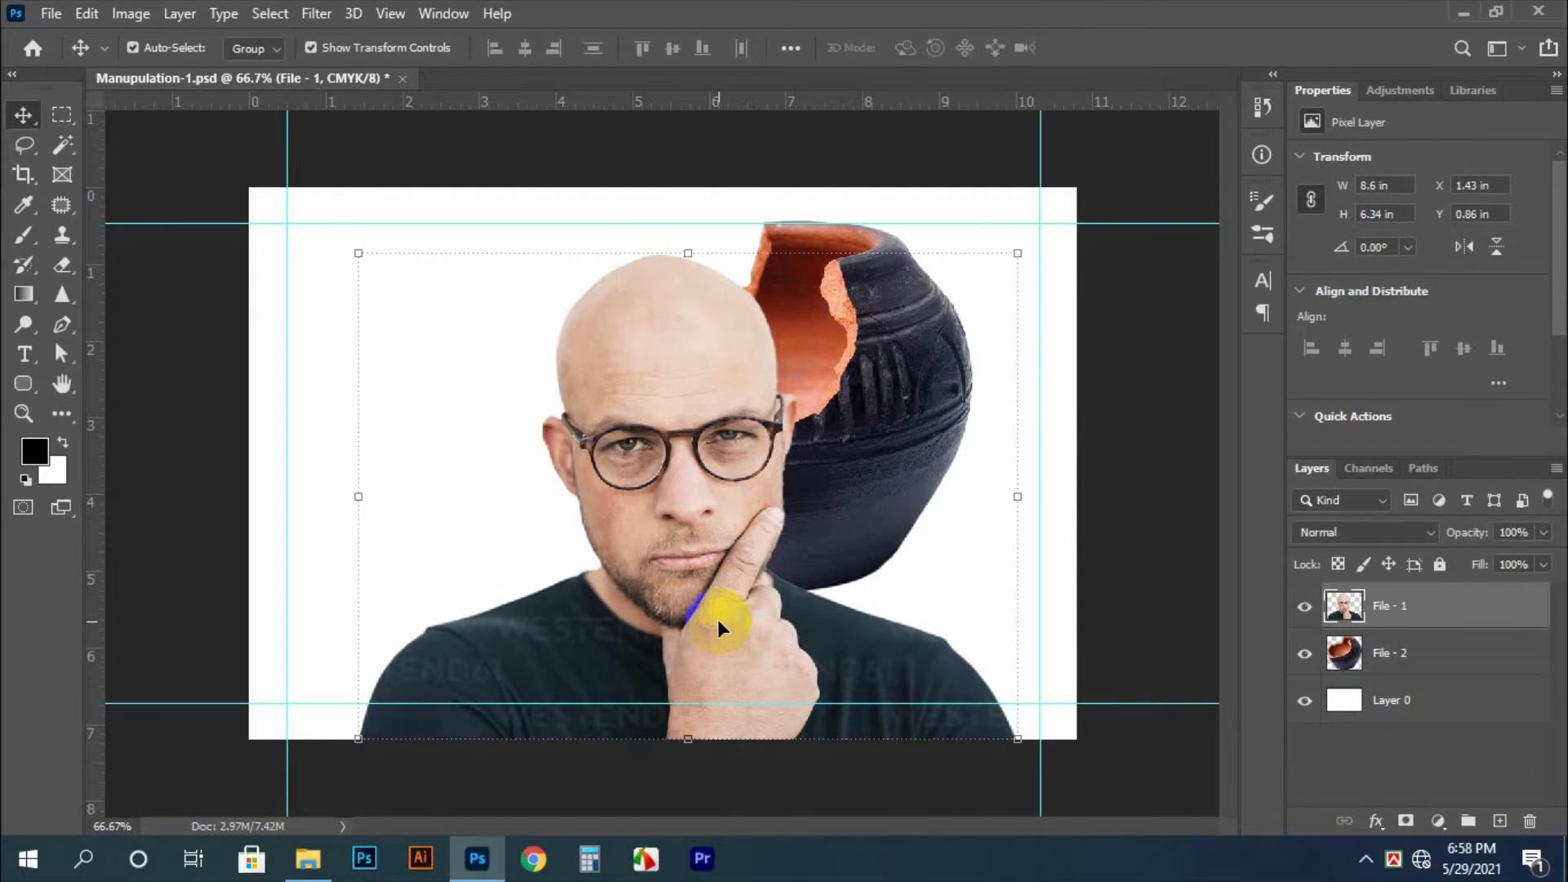
Bring the pot layer in front of the man and scale the pot to about 52.65%
click(869, 351)
key(ctrl+bracketright)
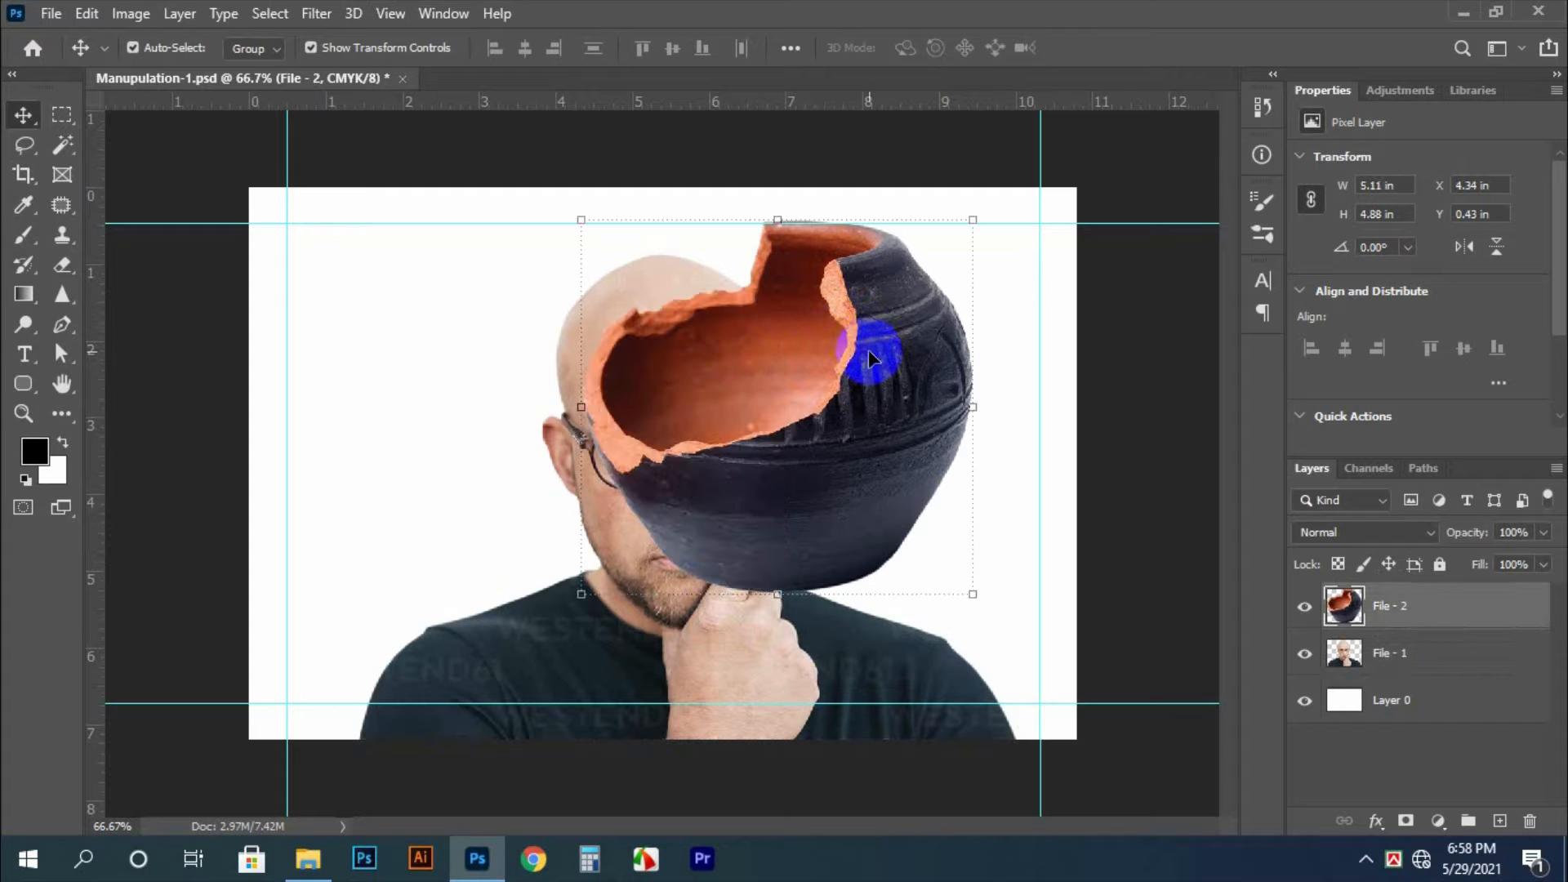
drag(982, 605, 744, 421)
key(ctrl+plus)
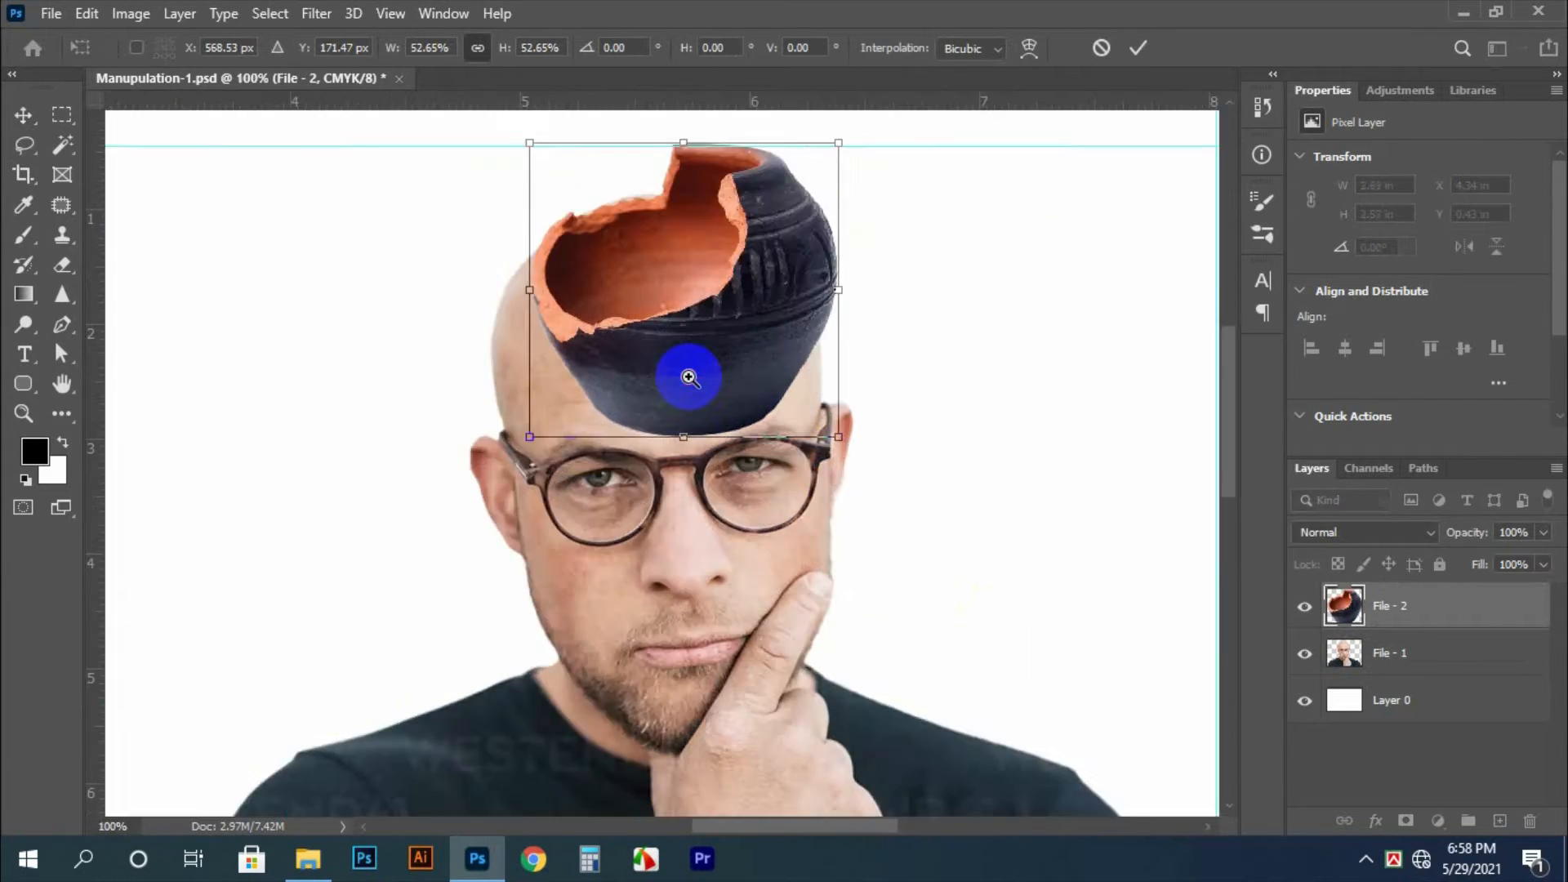
Position the pot over the man's forehead so its upper edge lines up with the top of his head
key(ctrl+plus)
drag(708, 360, 676, 411)
drag(686, 480, 679, 483)
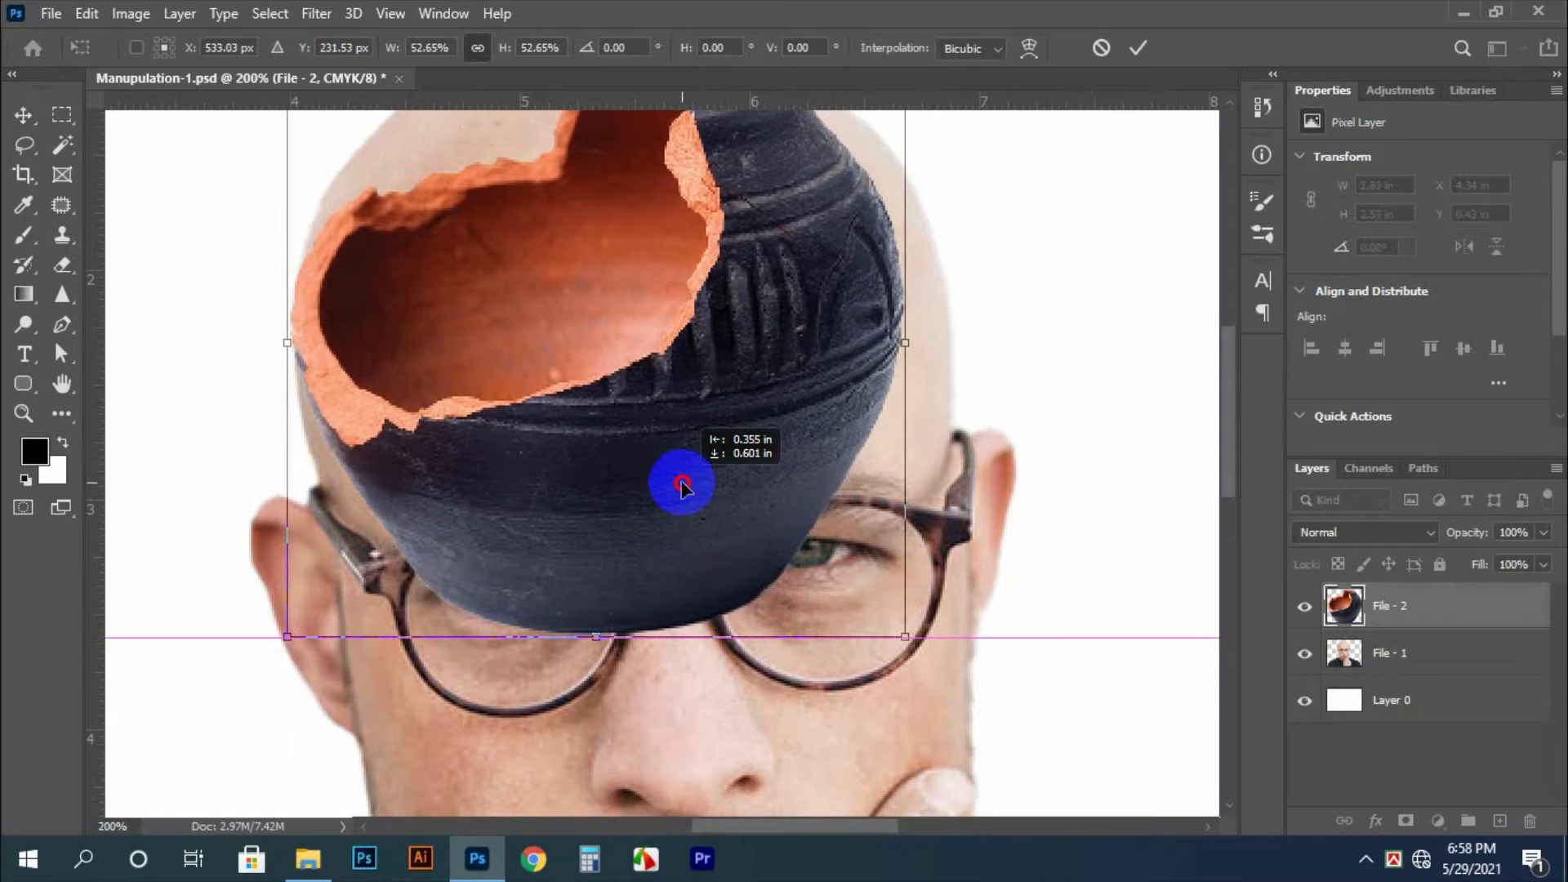
drag(759, 433, 744, 625)
drag(769, 518, 778, 487)
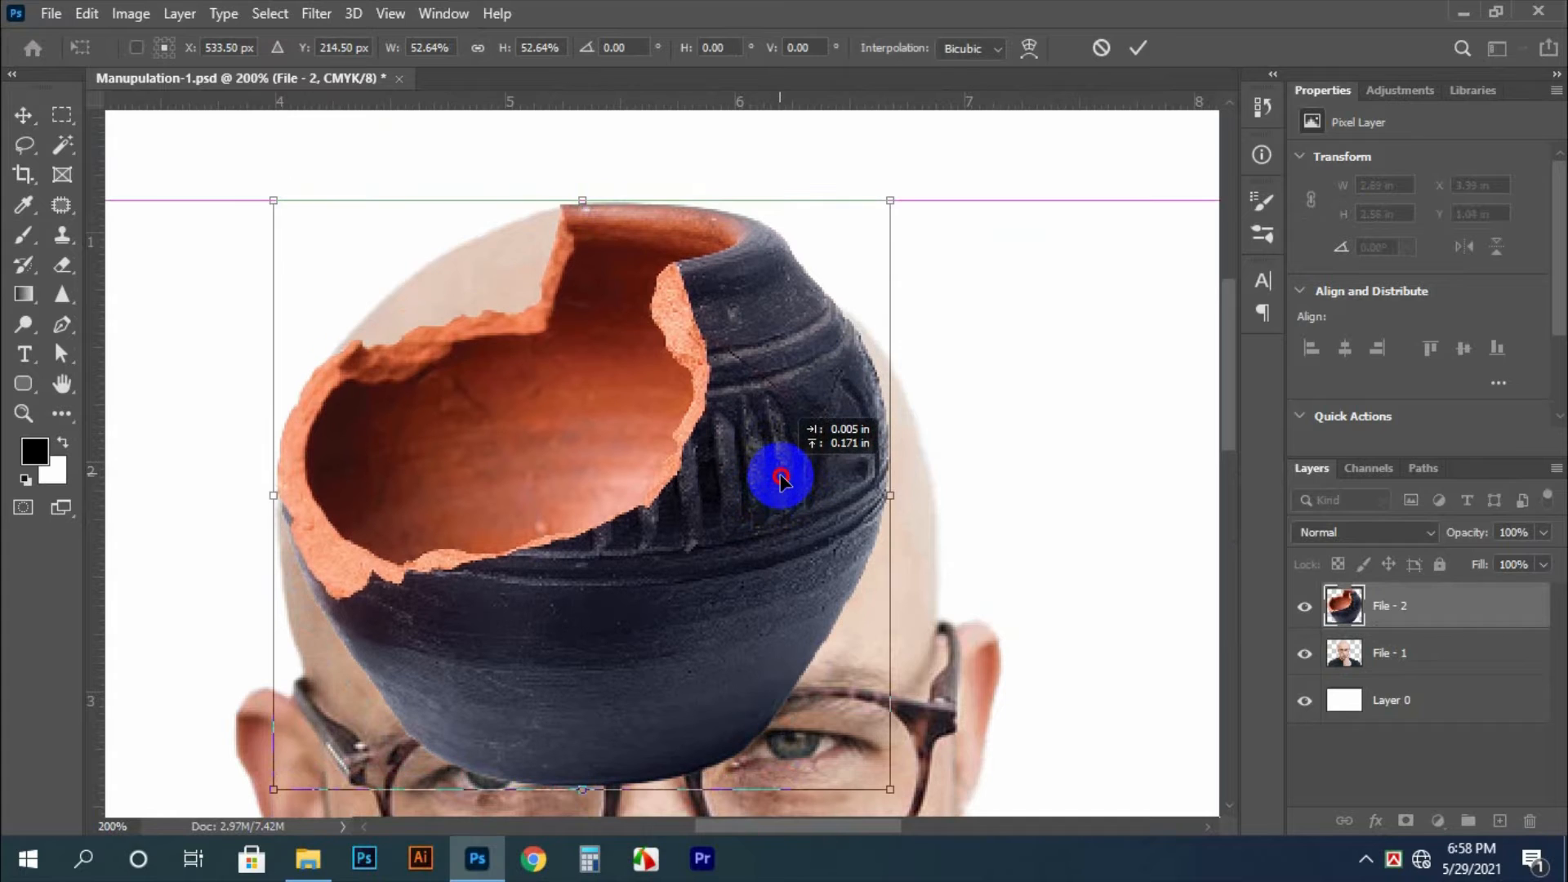
Stretch the pot to about 56.36% width and 50% height to match the head, and apply the transform
drag(893, 495, 934, 489)
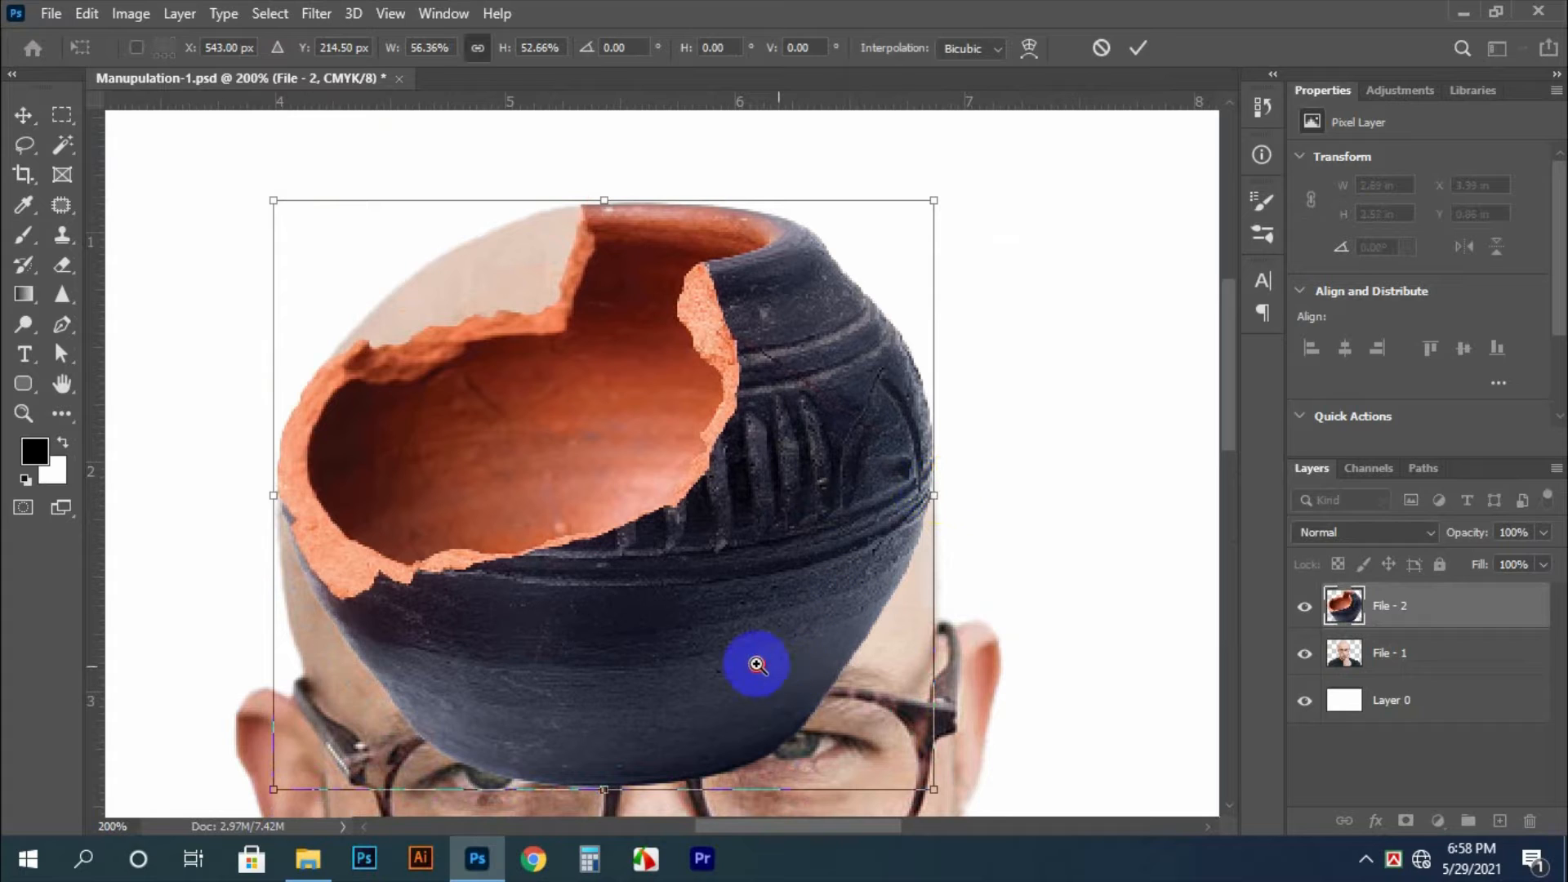
drag(756, 665, 721, 658)
key(ctrl+0)
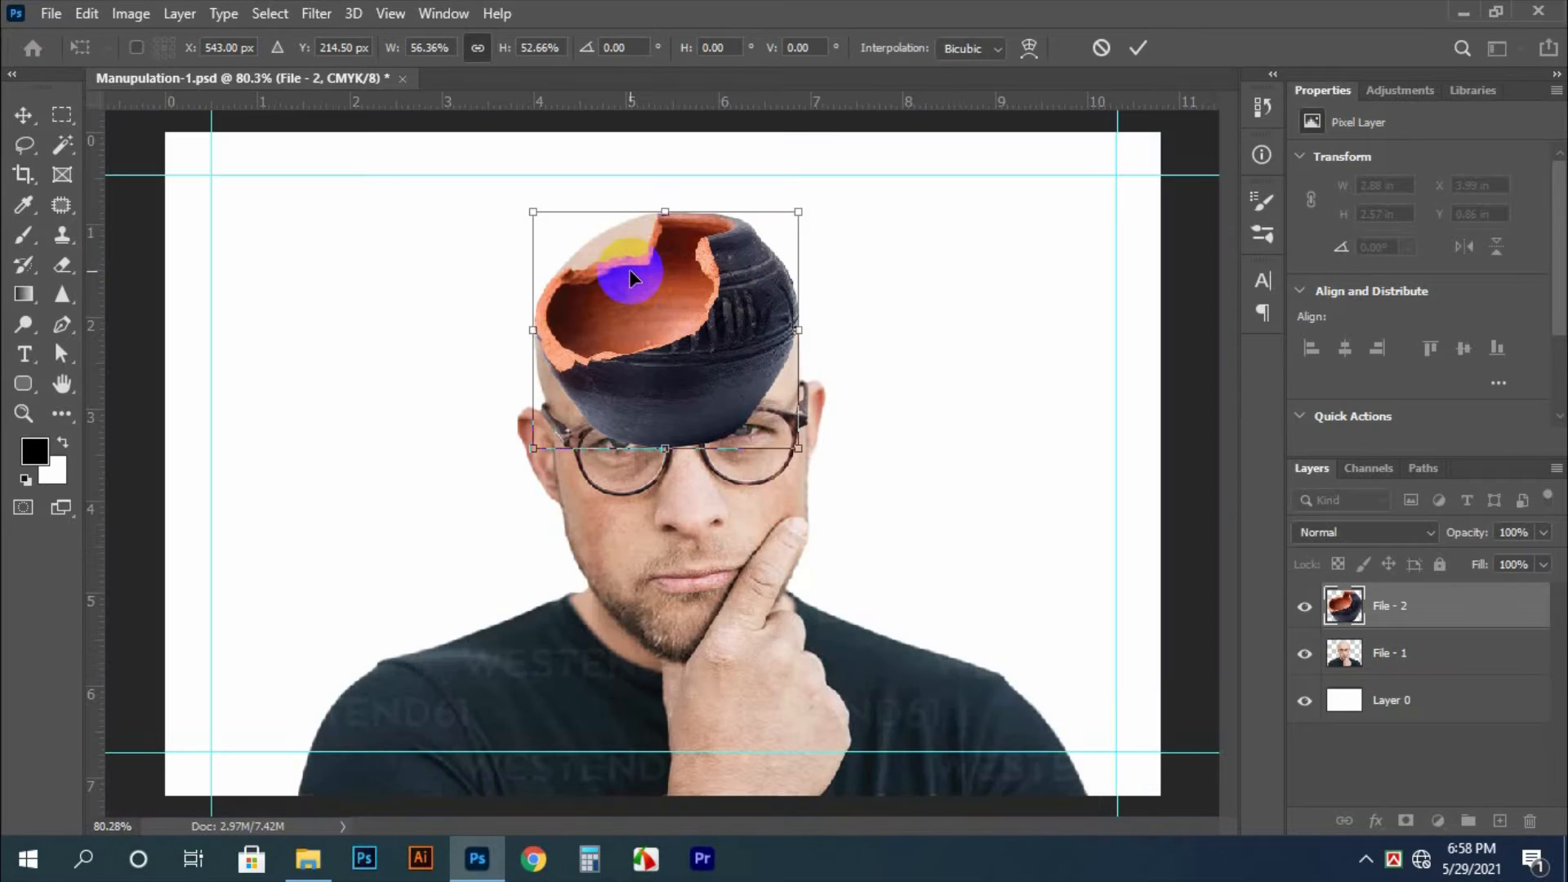
click(680, 347)
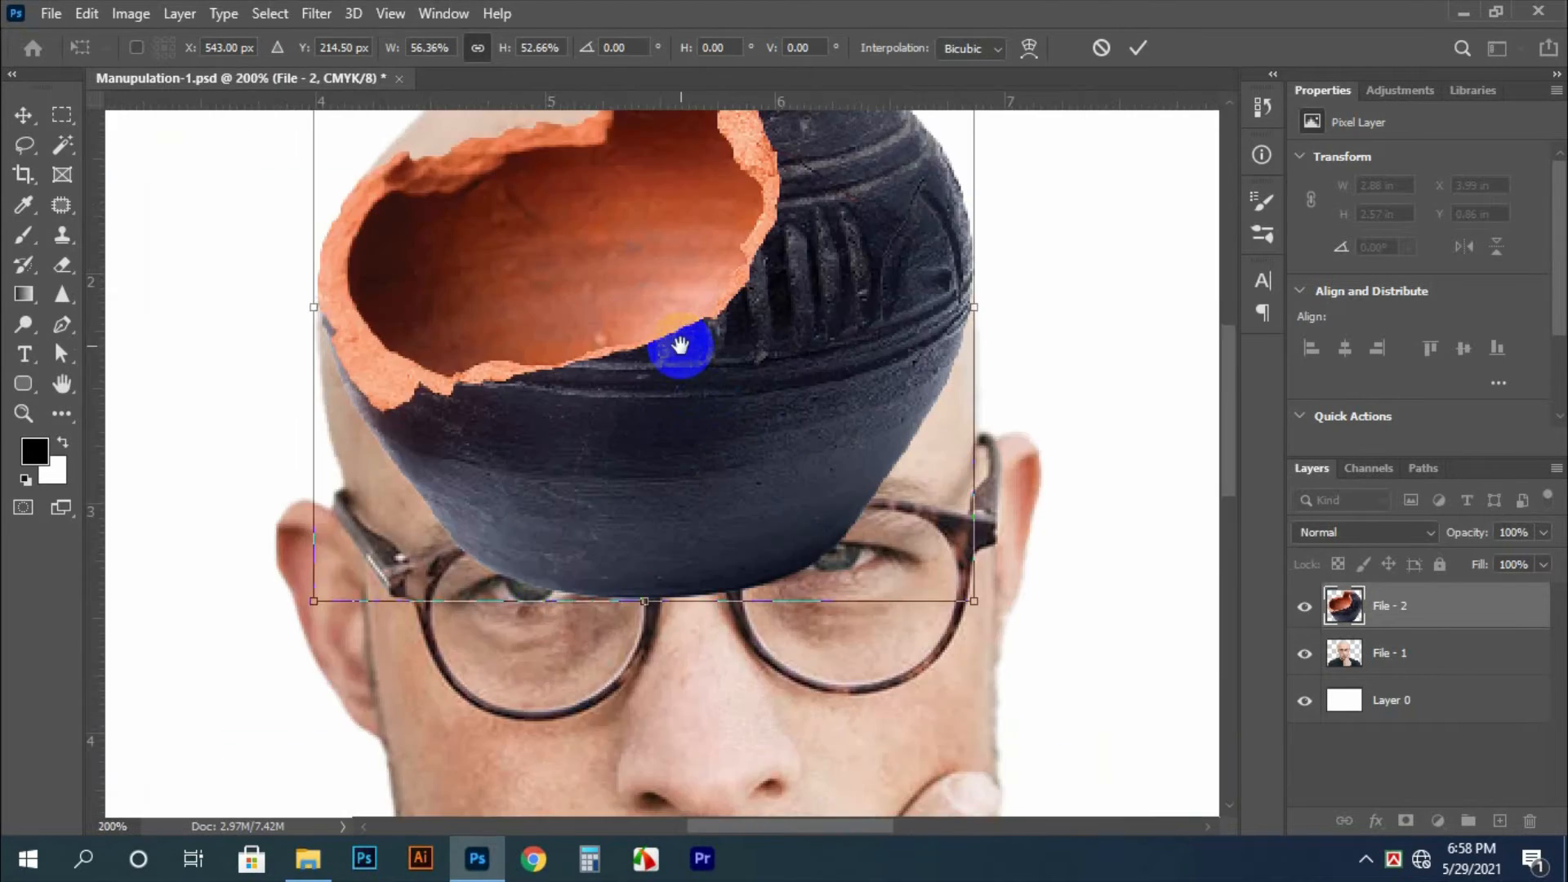
mouse_move(648, 602)
mouse_down()
mouse_move(648, 561)
mouse_move(656, 578)
mouse_up()
key(ctrl+minus)
key(ctrl+minus)
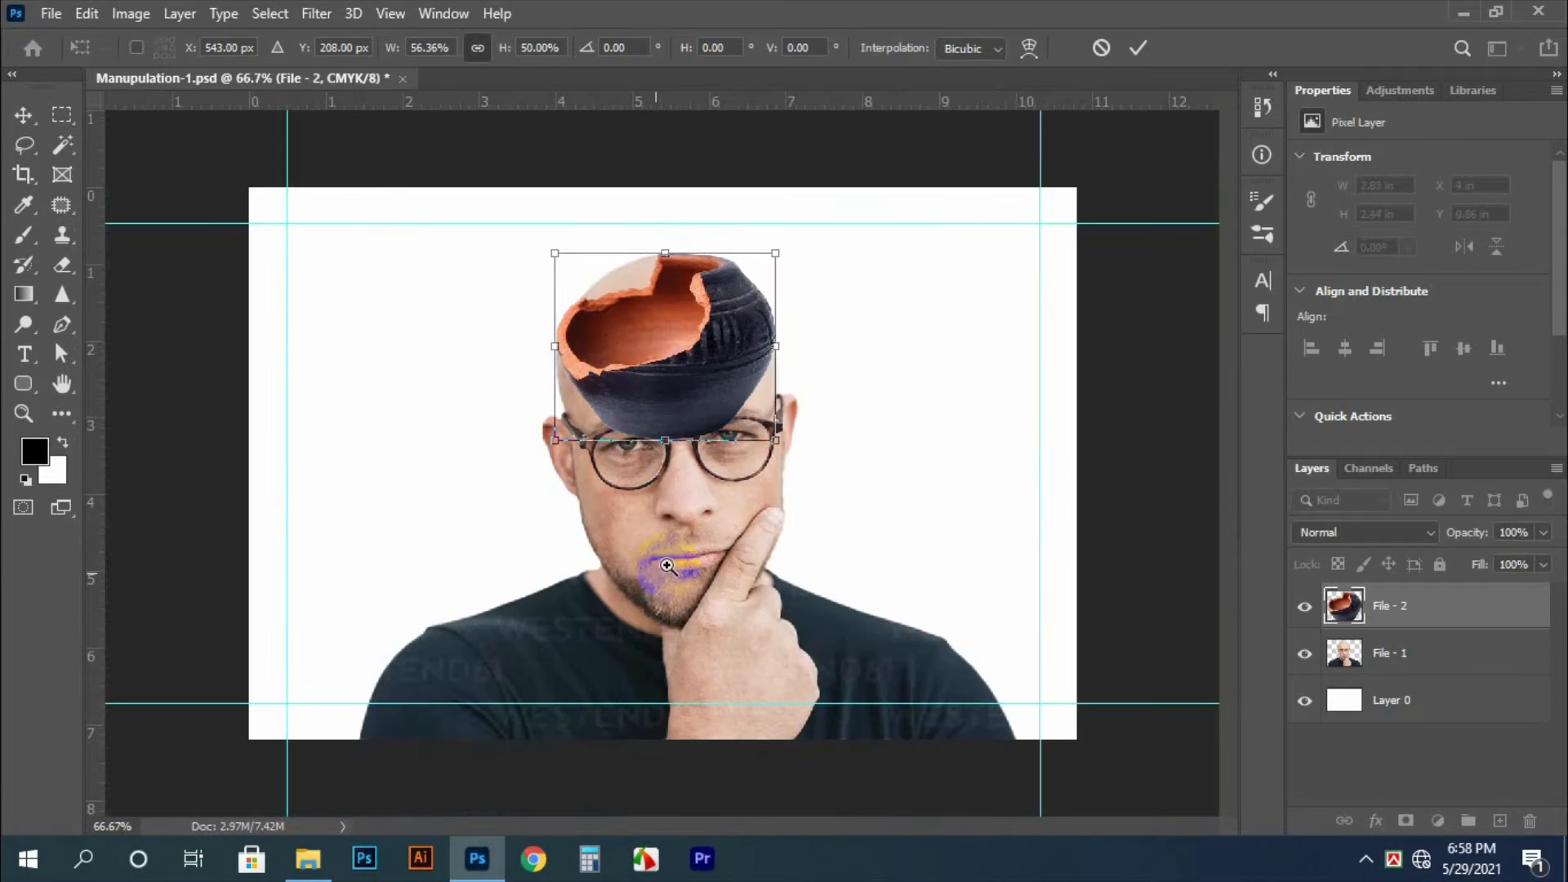
key(Return)
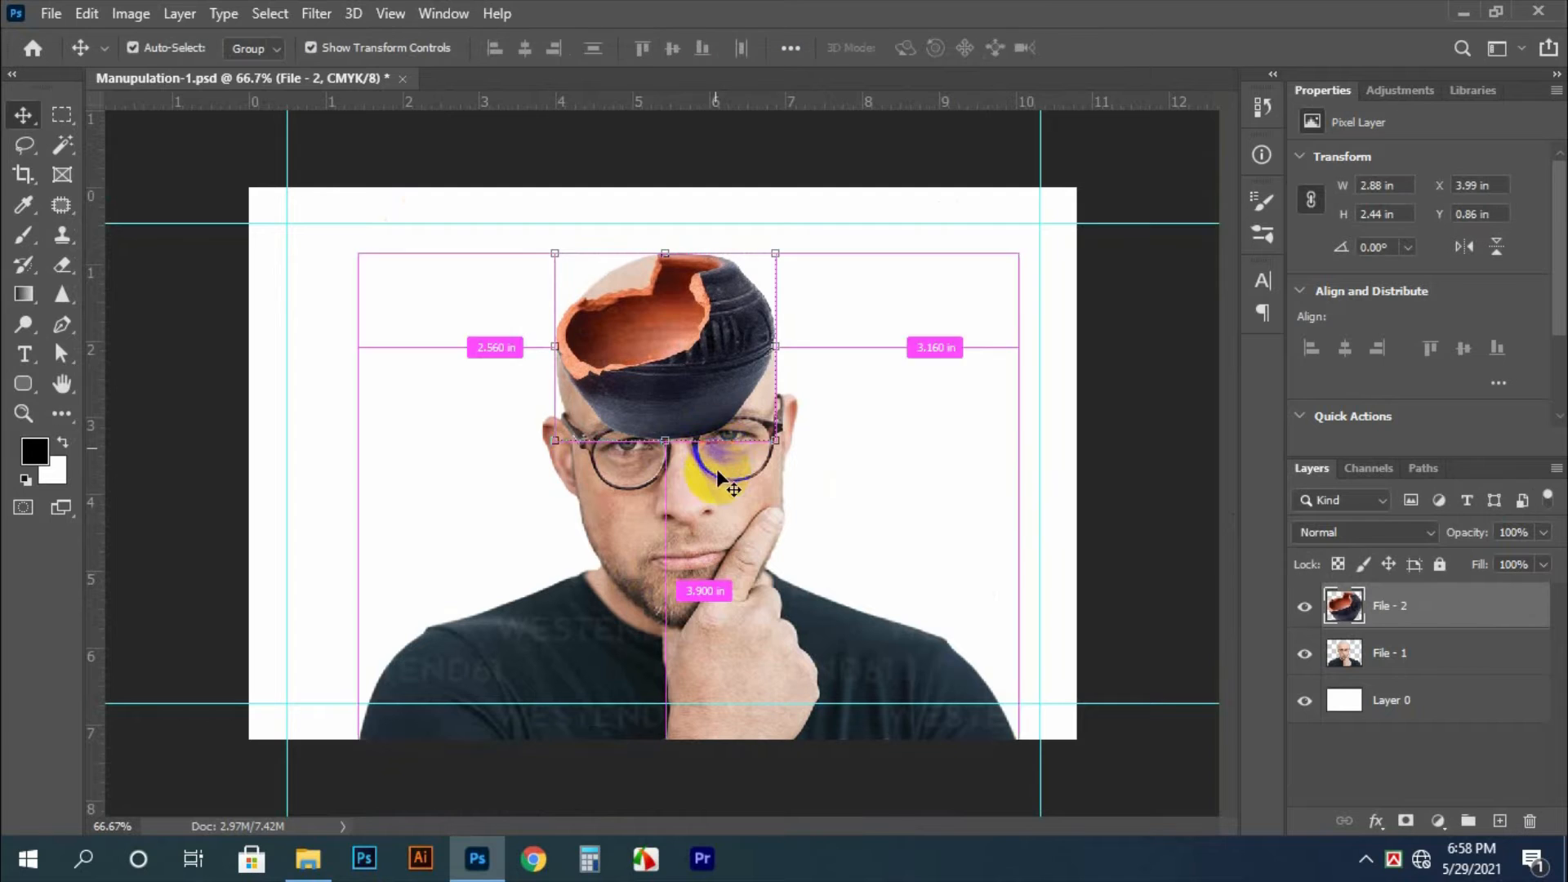
Marquee-select the upper part of the man's head on the File - 1 layer, about 3.03 by 1.67 in
ctrl+click(717, 503)
click(661, 331)
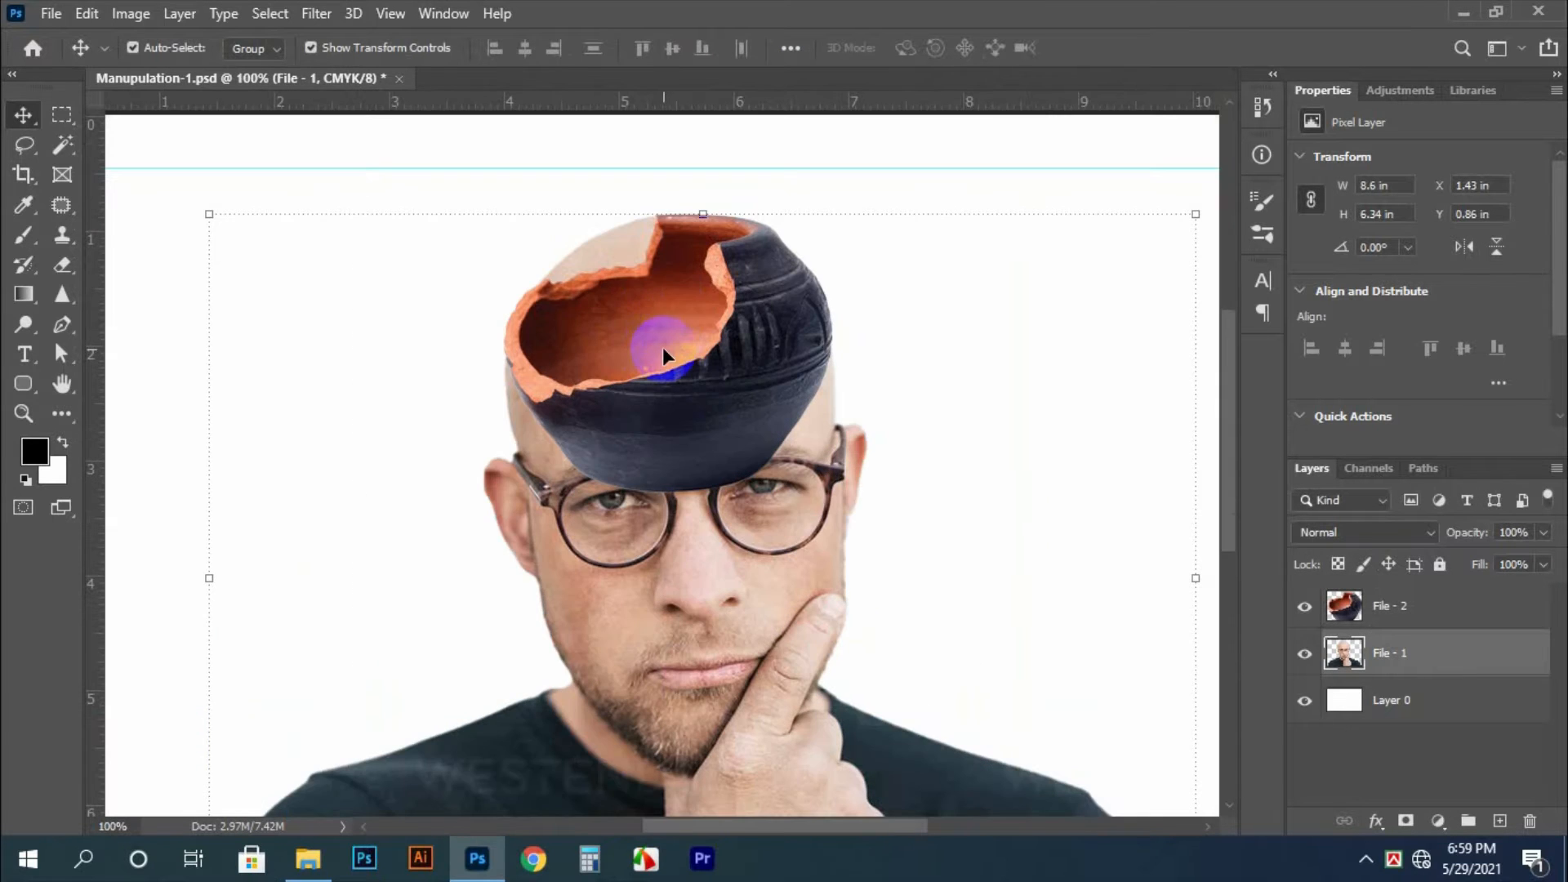
key(m)
drag(503, 206, 837, 385)
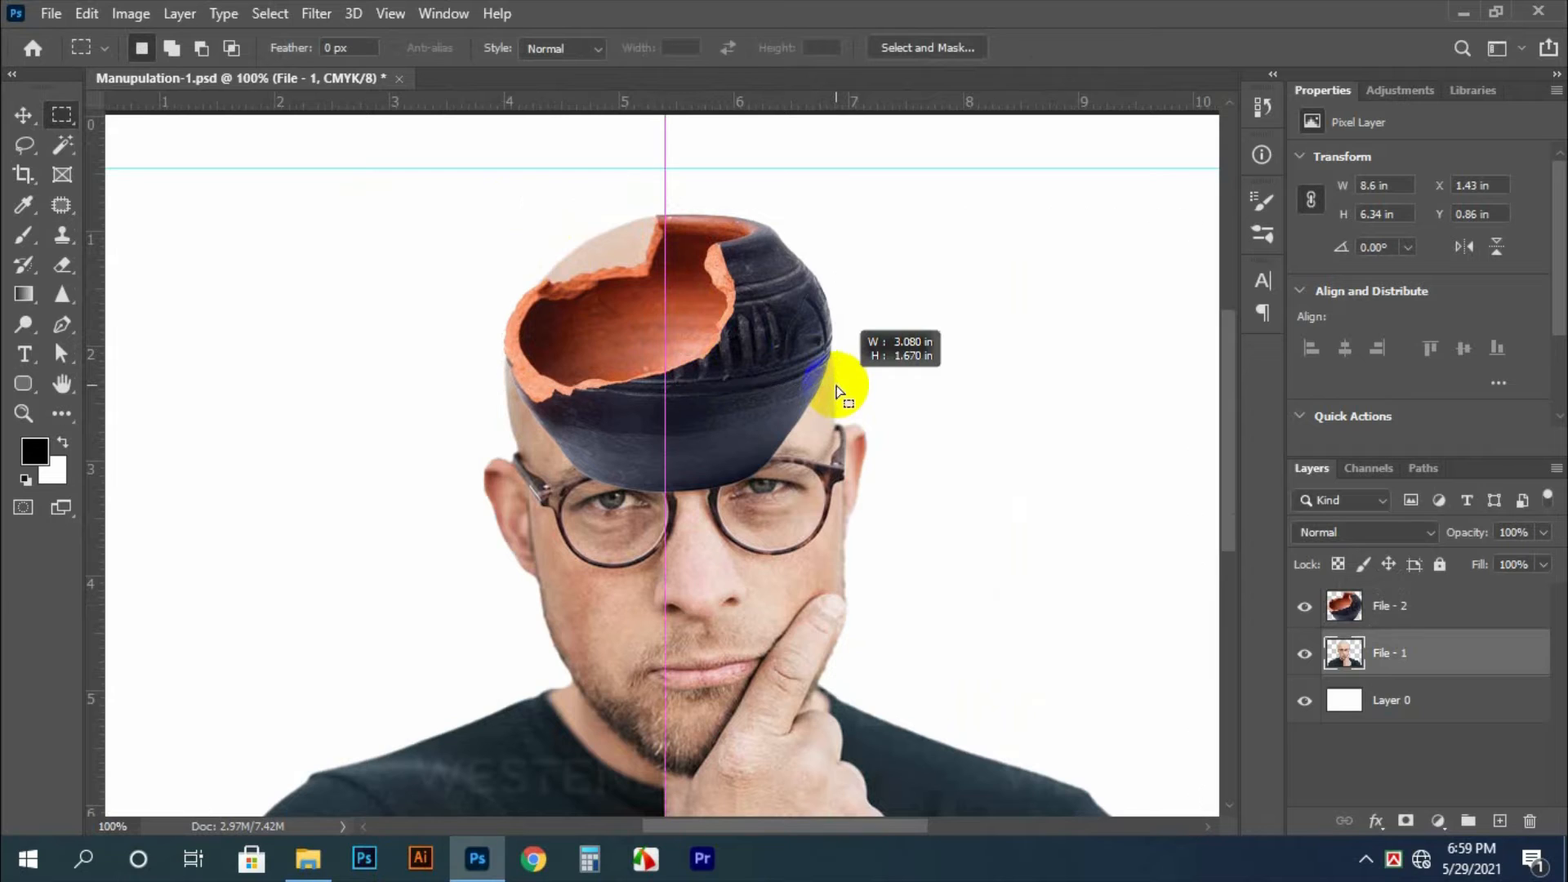
ctrl+right_click(762, 474)
click(786, 486)
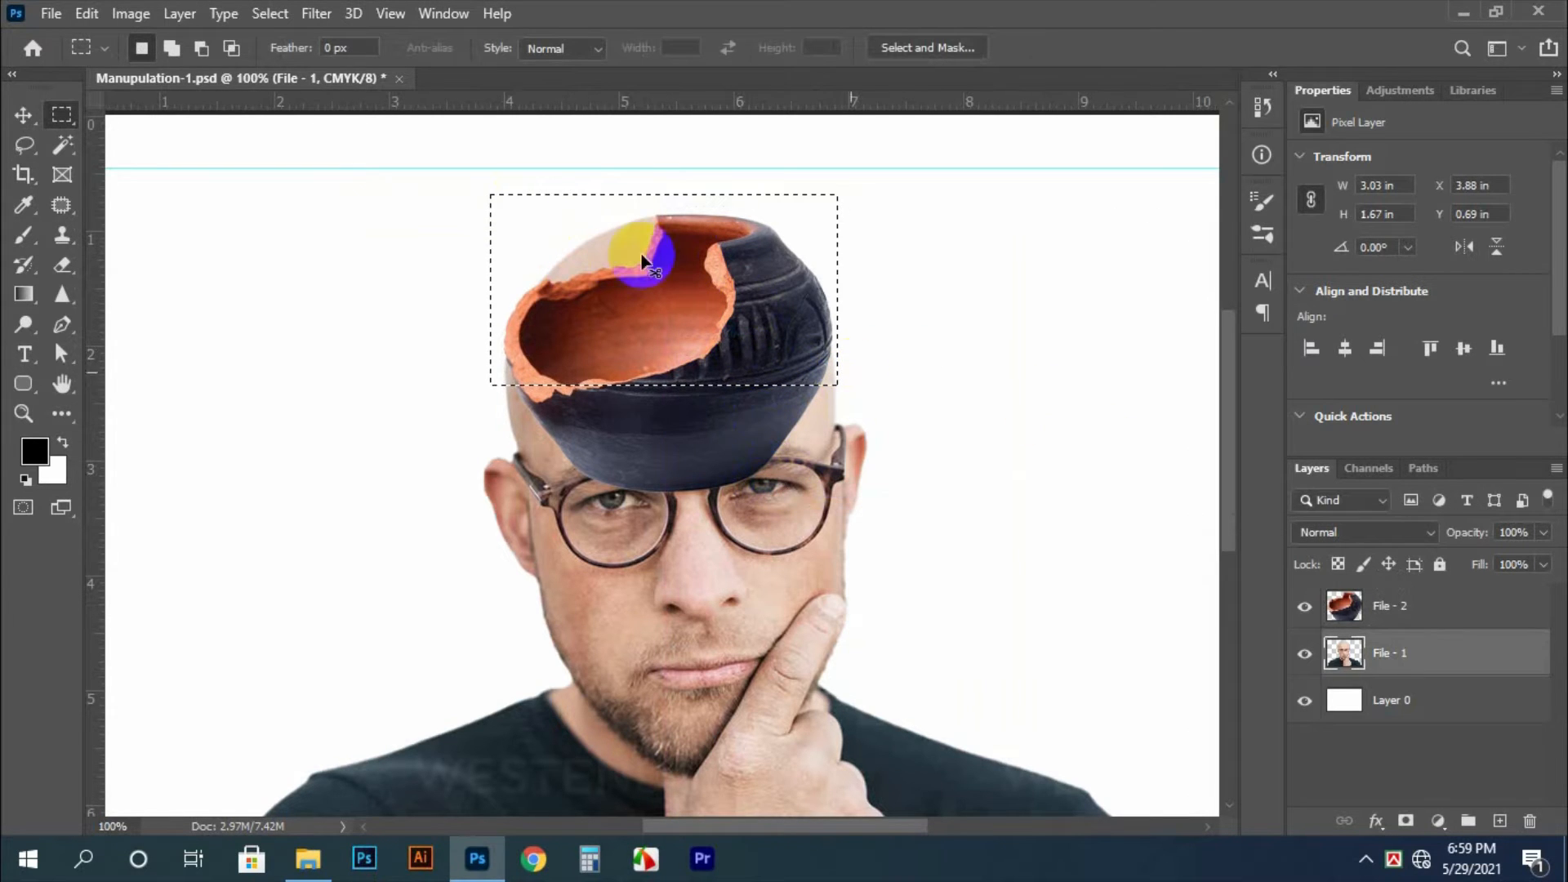
Stretch the selected upper head to about 113.77% height, pull its upper corners outward slightly, apply the transform and clear the selection
key(ctrl+t)
drag(662, 196, 675, 165)
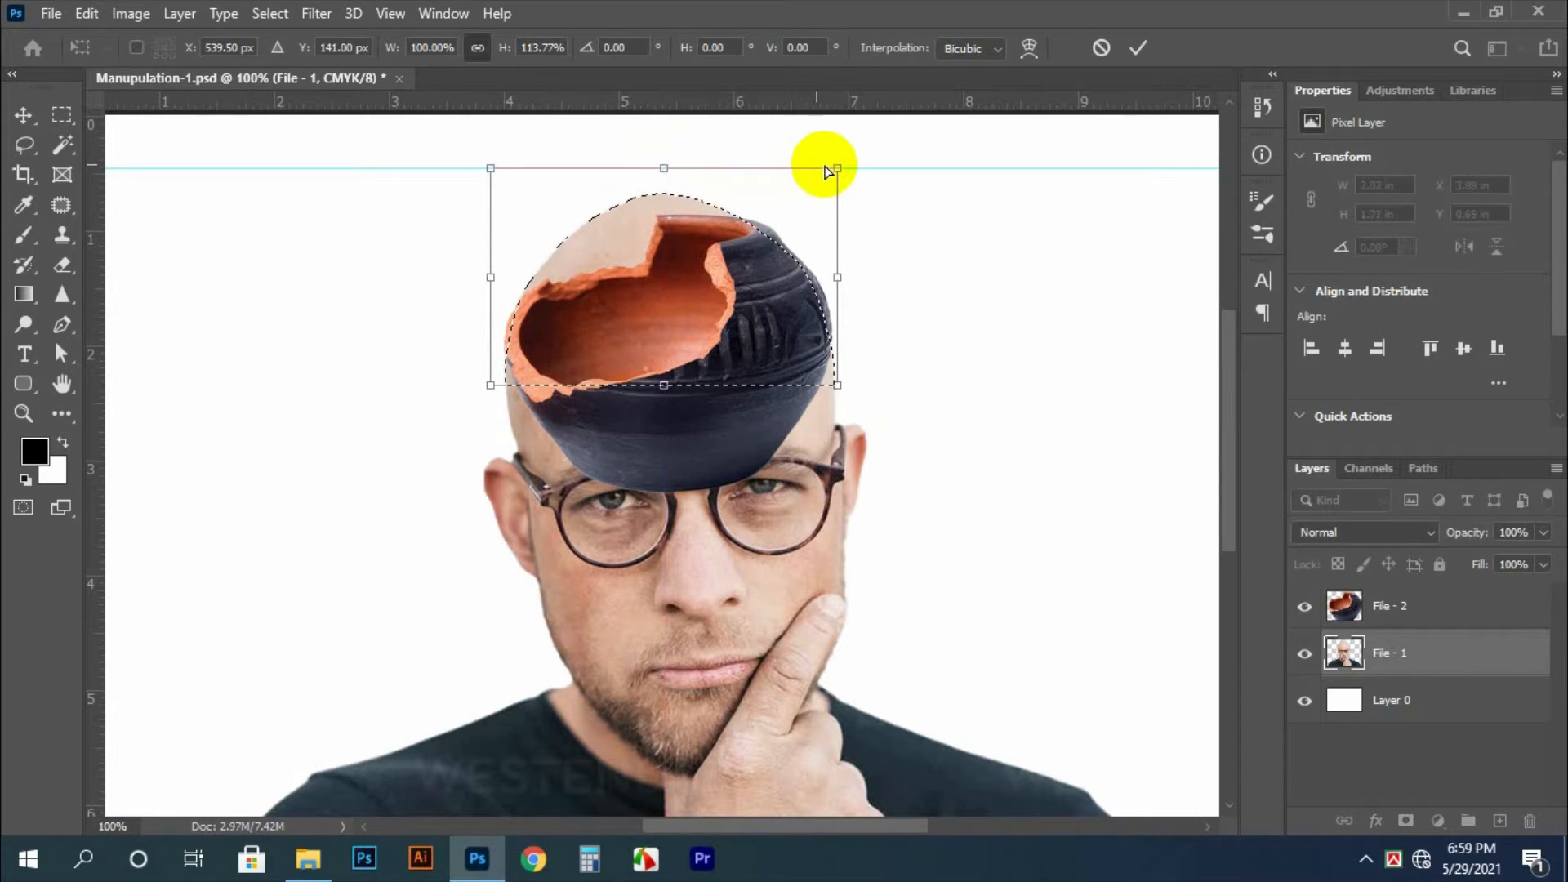
drag(838, 166, 854, 165)
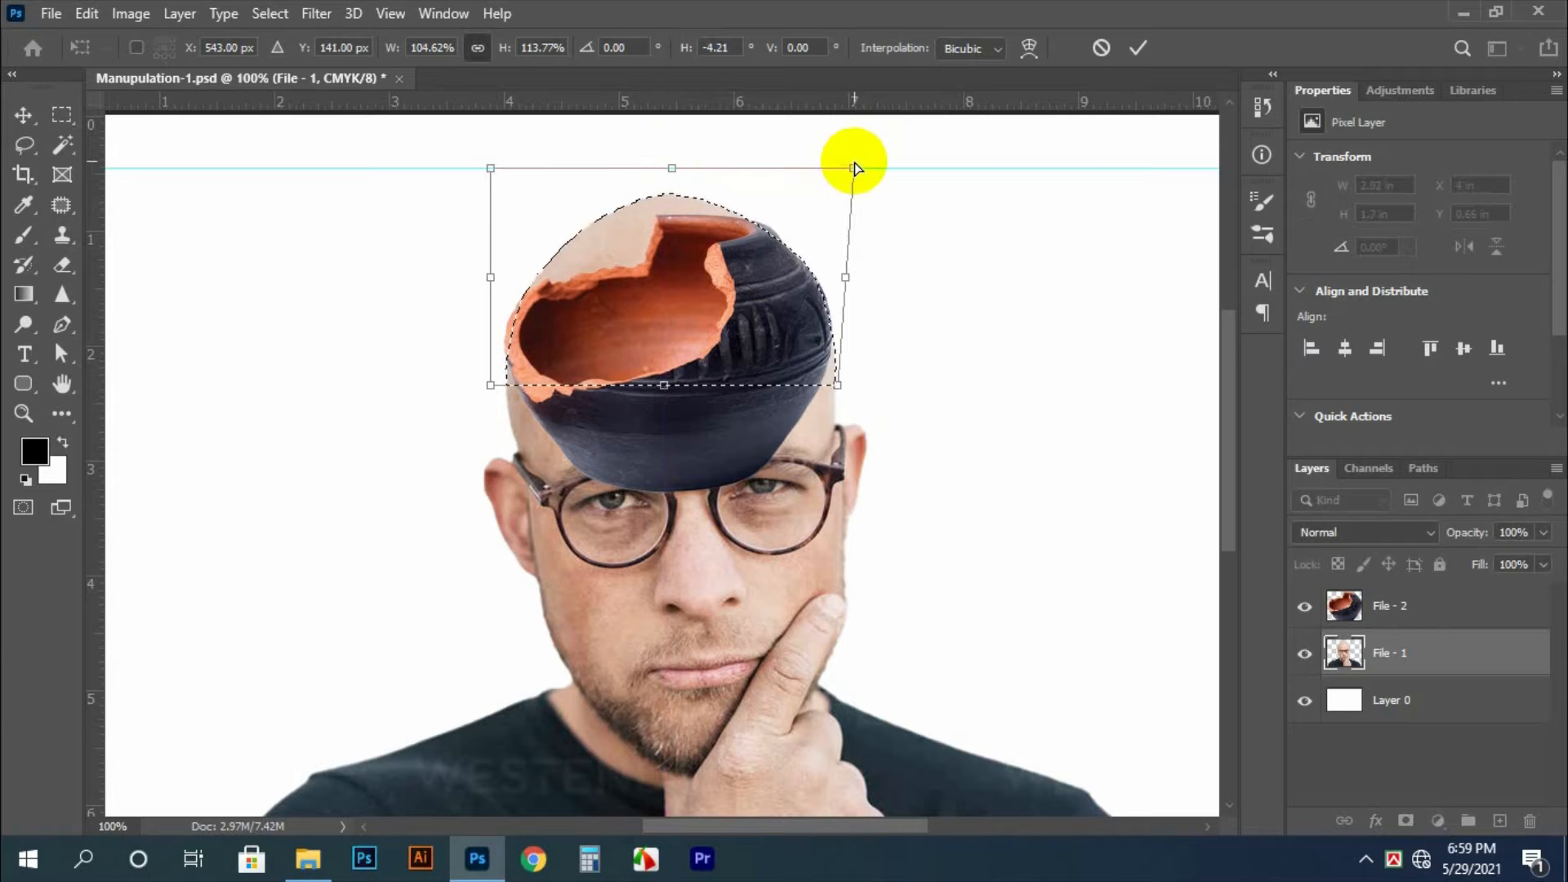
drag(490, 170, 477, 170)
key(Return)
click(613, 268)
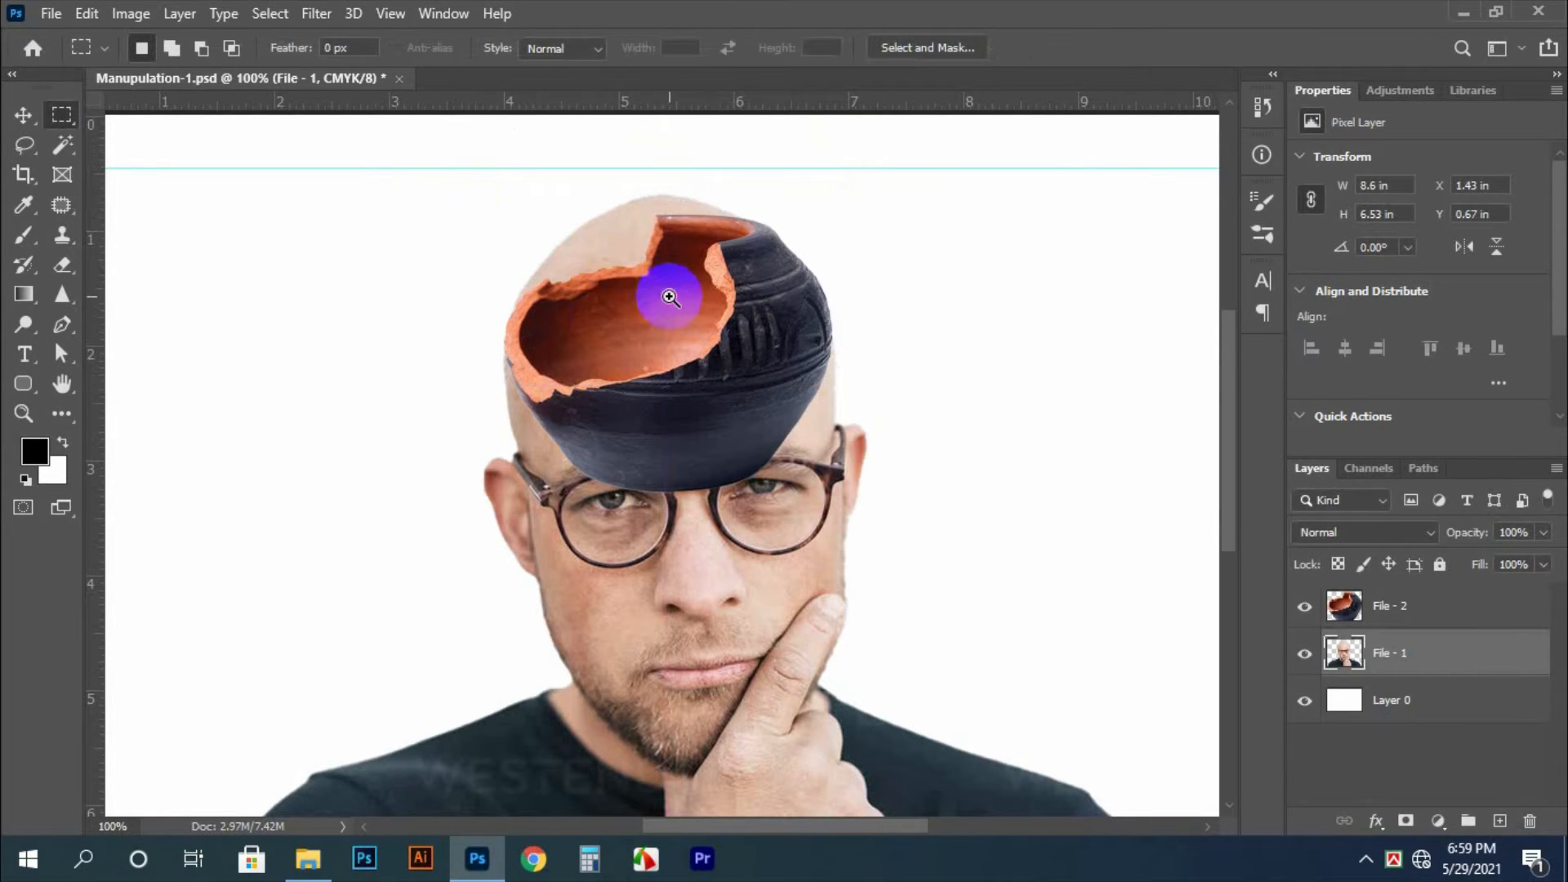
Toggle the pot layer's visibility to examine the reshaped head underneath
click(670, 297)
key(v)
click(1305, 610)
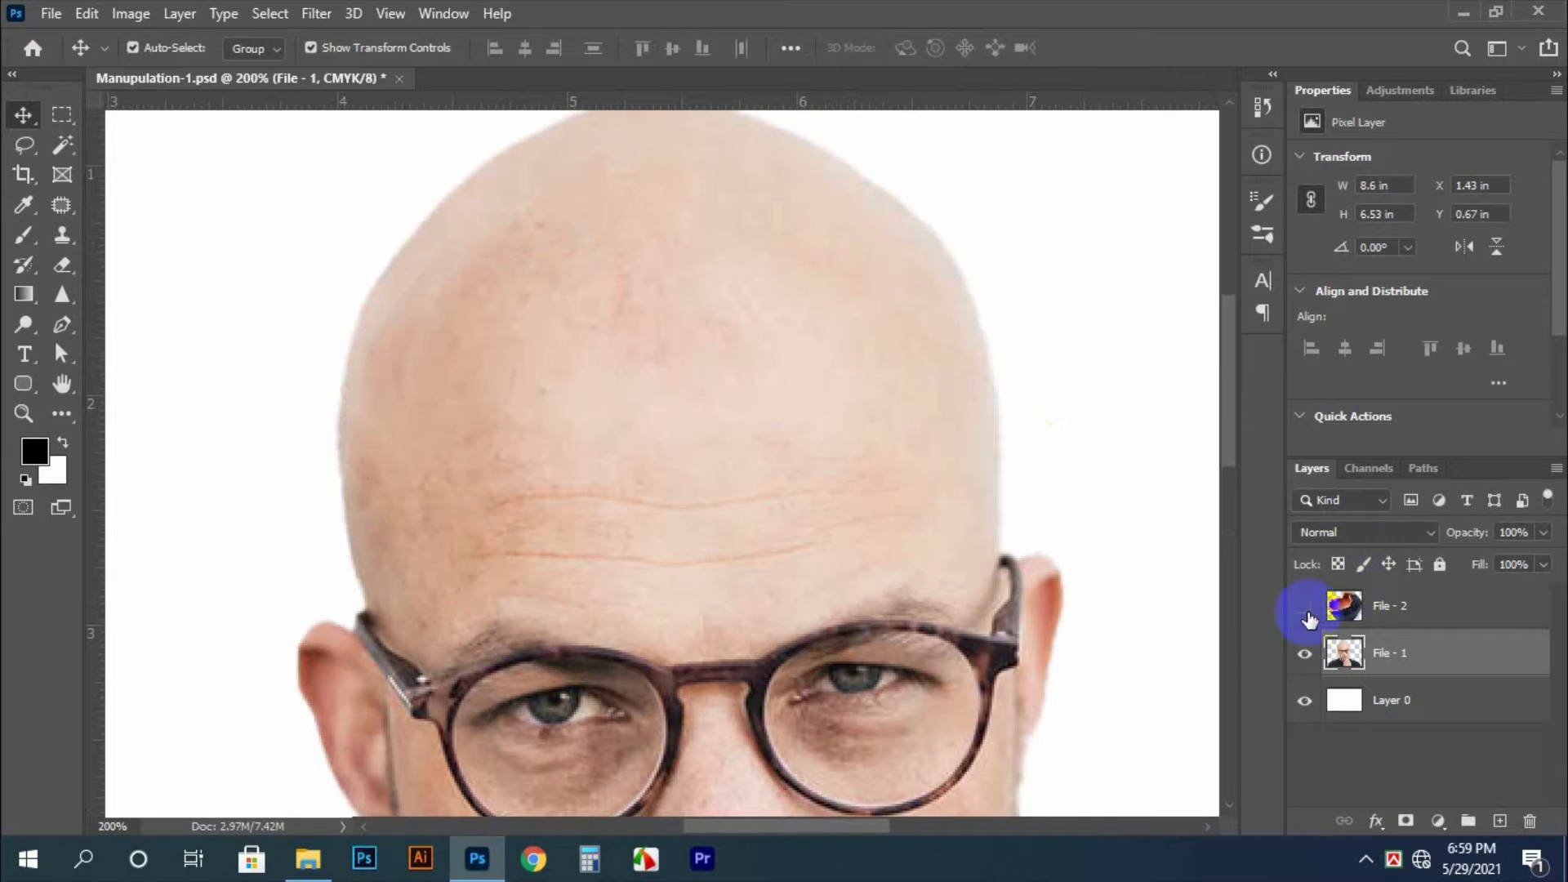
click(1305, 611)
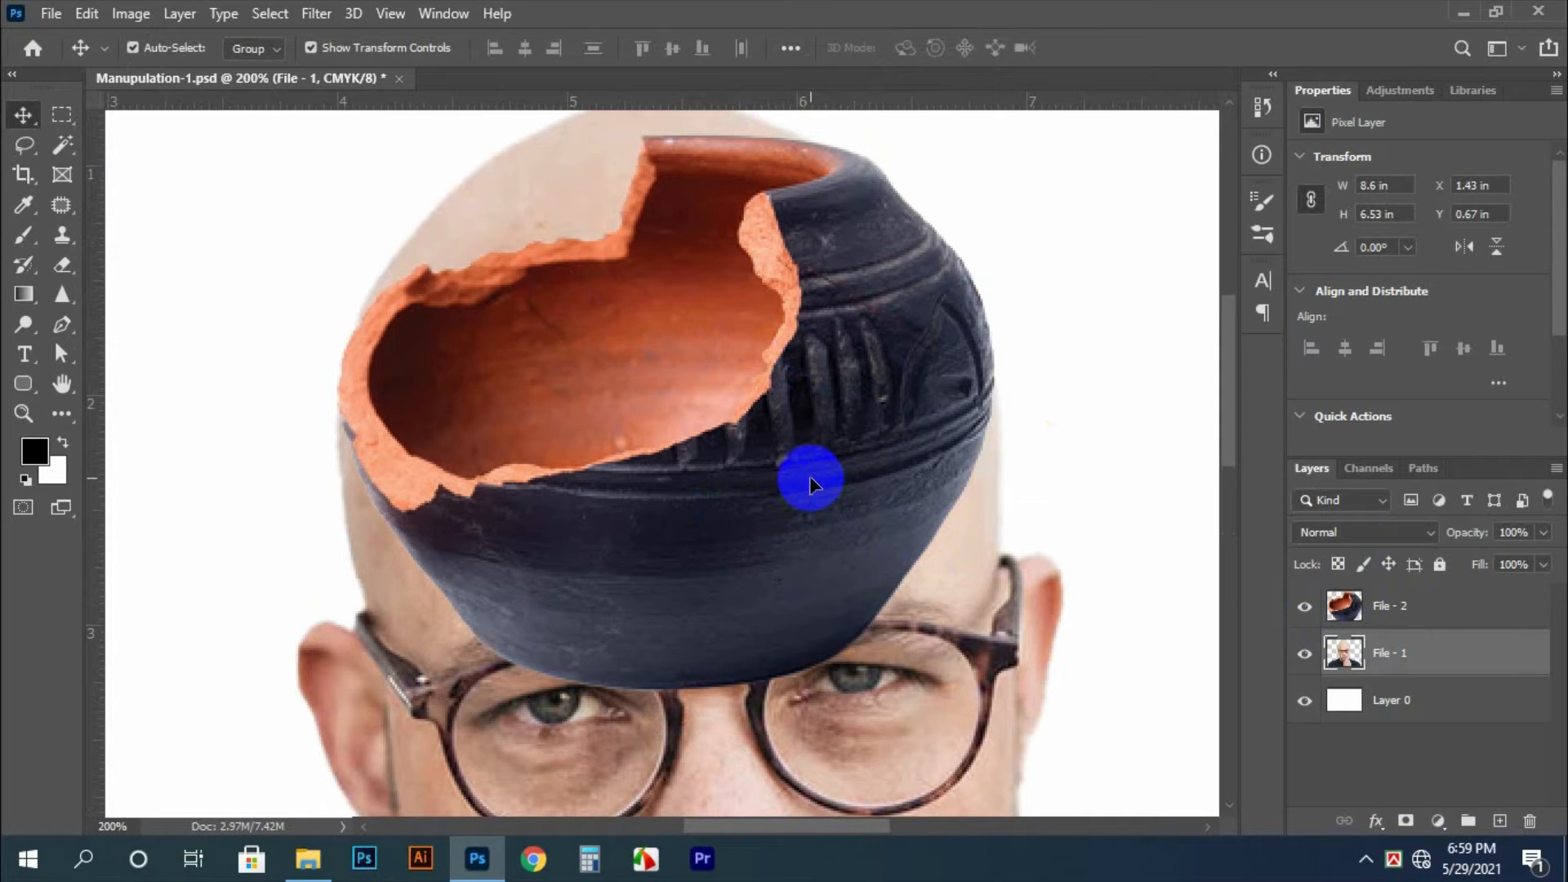
Make the File - 2 pot layer active and select the pot's dark outer surface with the Magic Wand at tolerance 50
key(w)
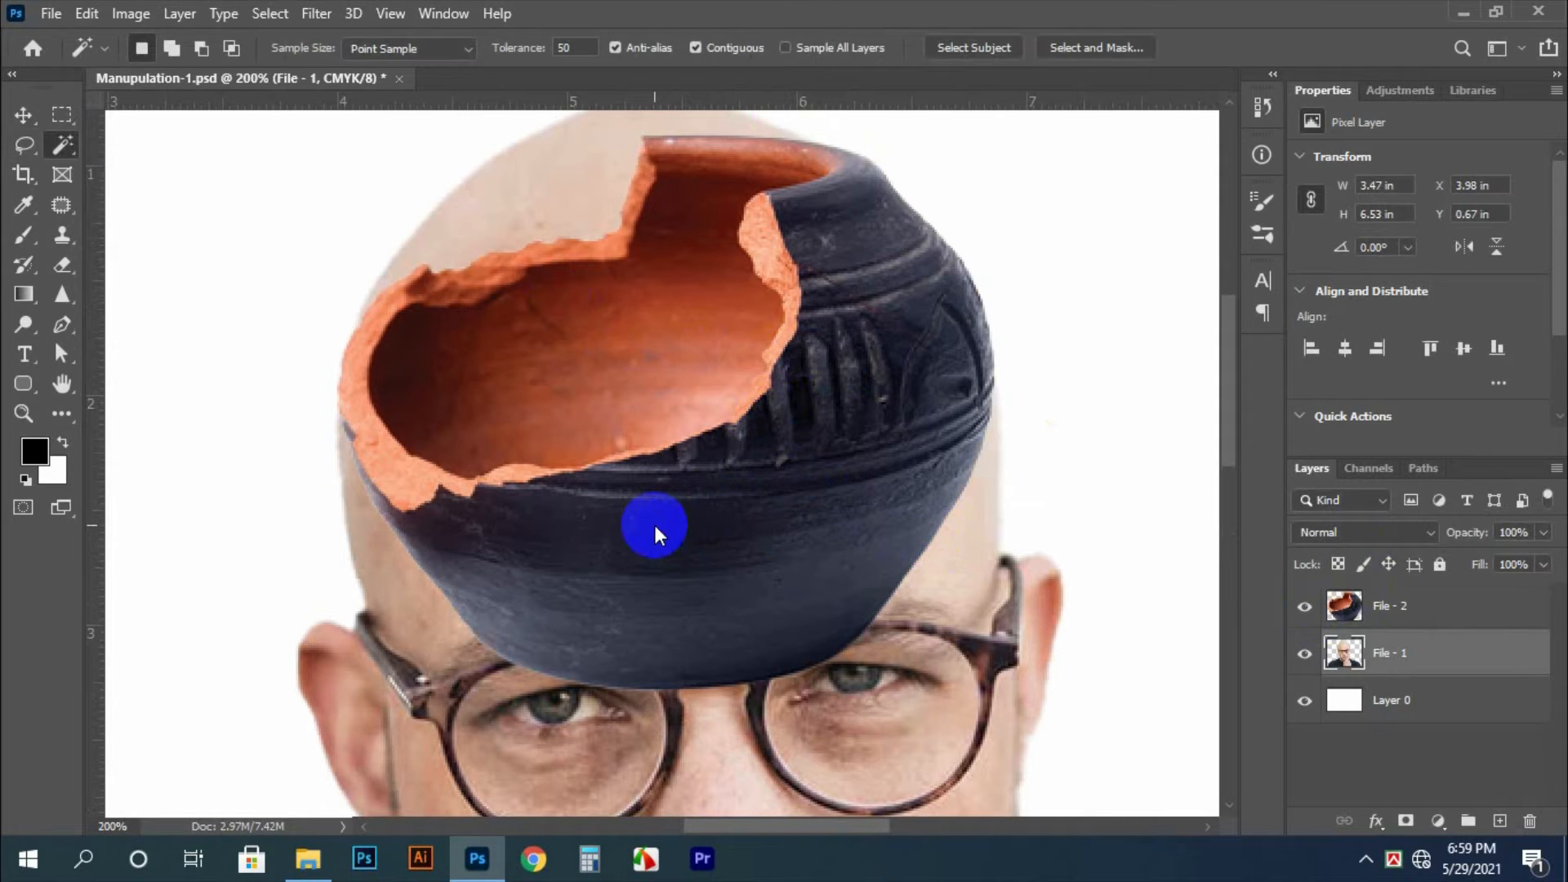
click(654, 526)
key(ctrl+d)
ctrl+right_click(658, 527)
click(672, 513)
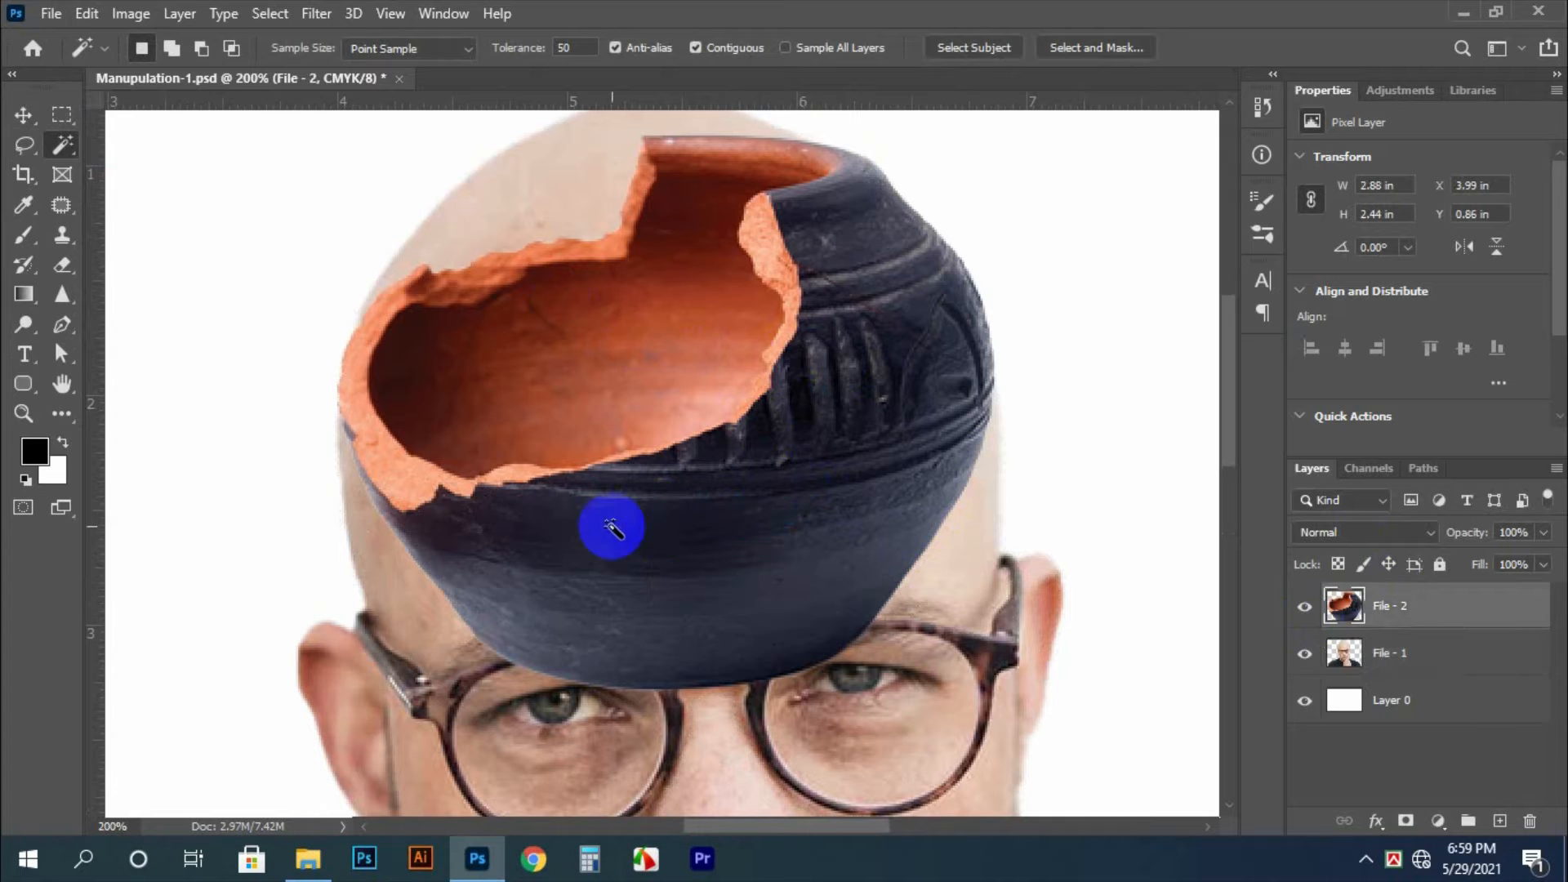
click(602, 526)
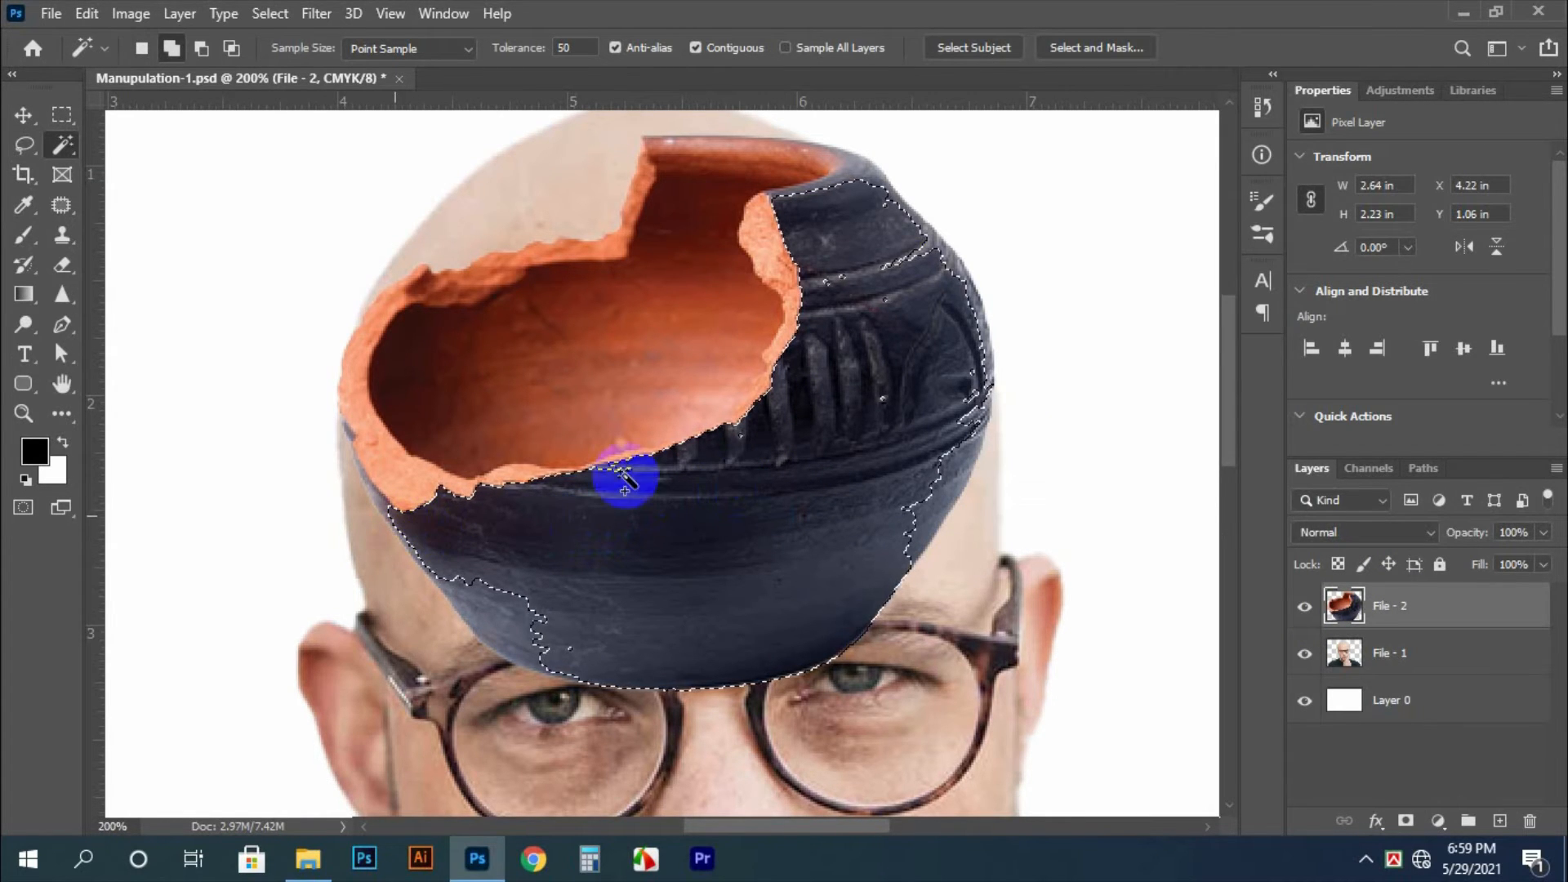
Add the remaining dark areas at the pot's neck and along its side edges to the Magic Wand selection, undoing any stray addition
shift+click(865, 189)
shift+click(859, 162)
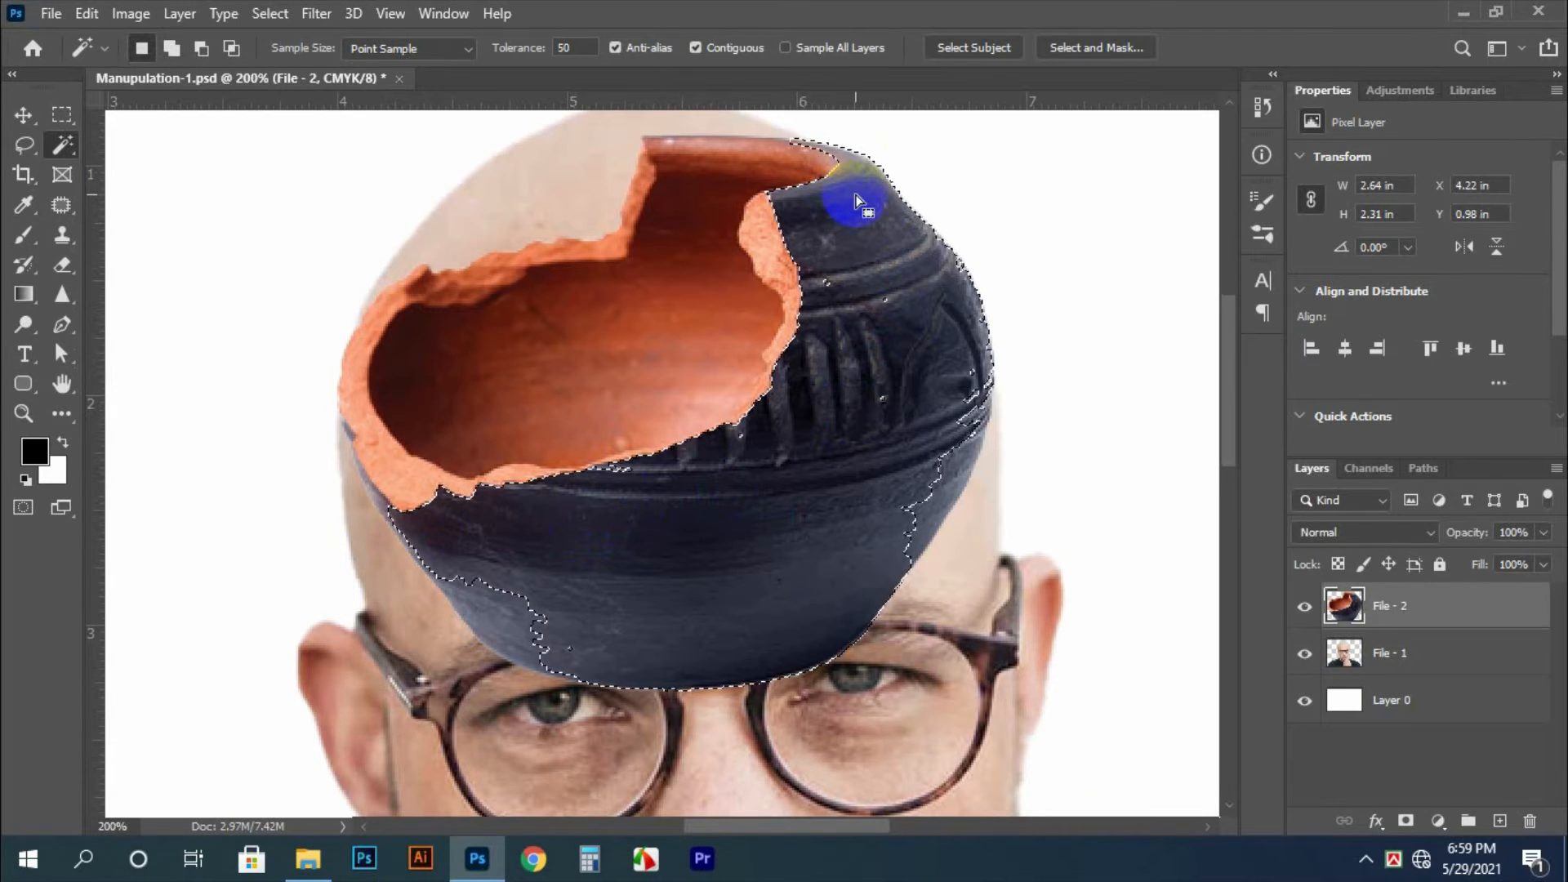
alt+click(854, 169)
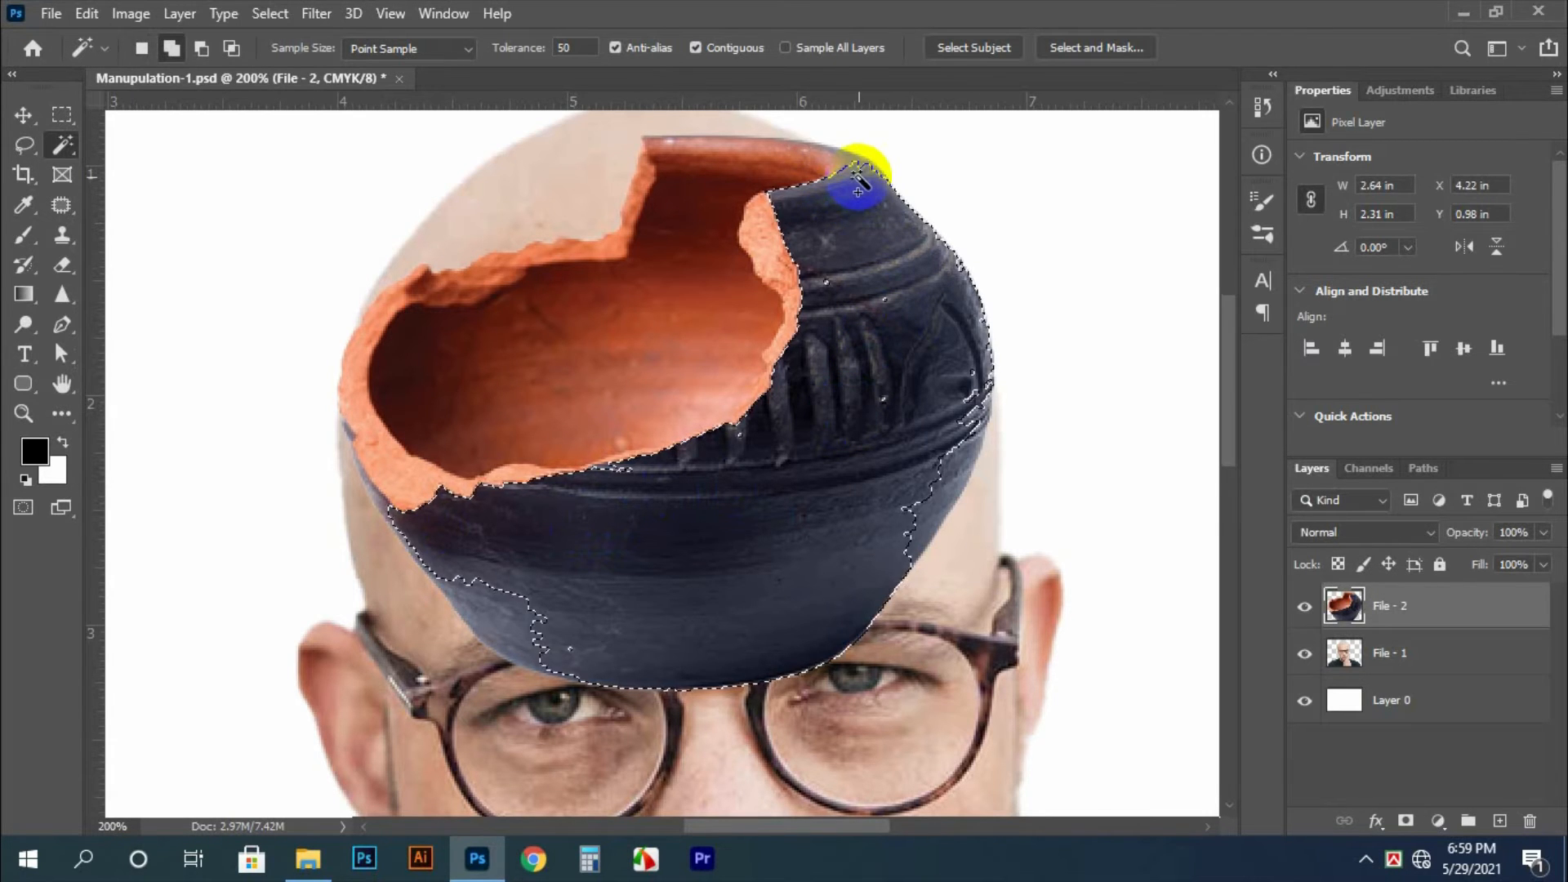
shift+click(492, 607)
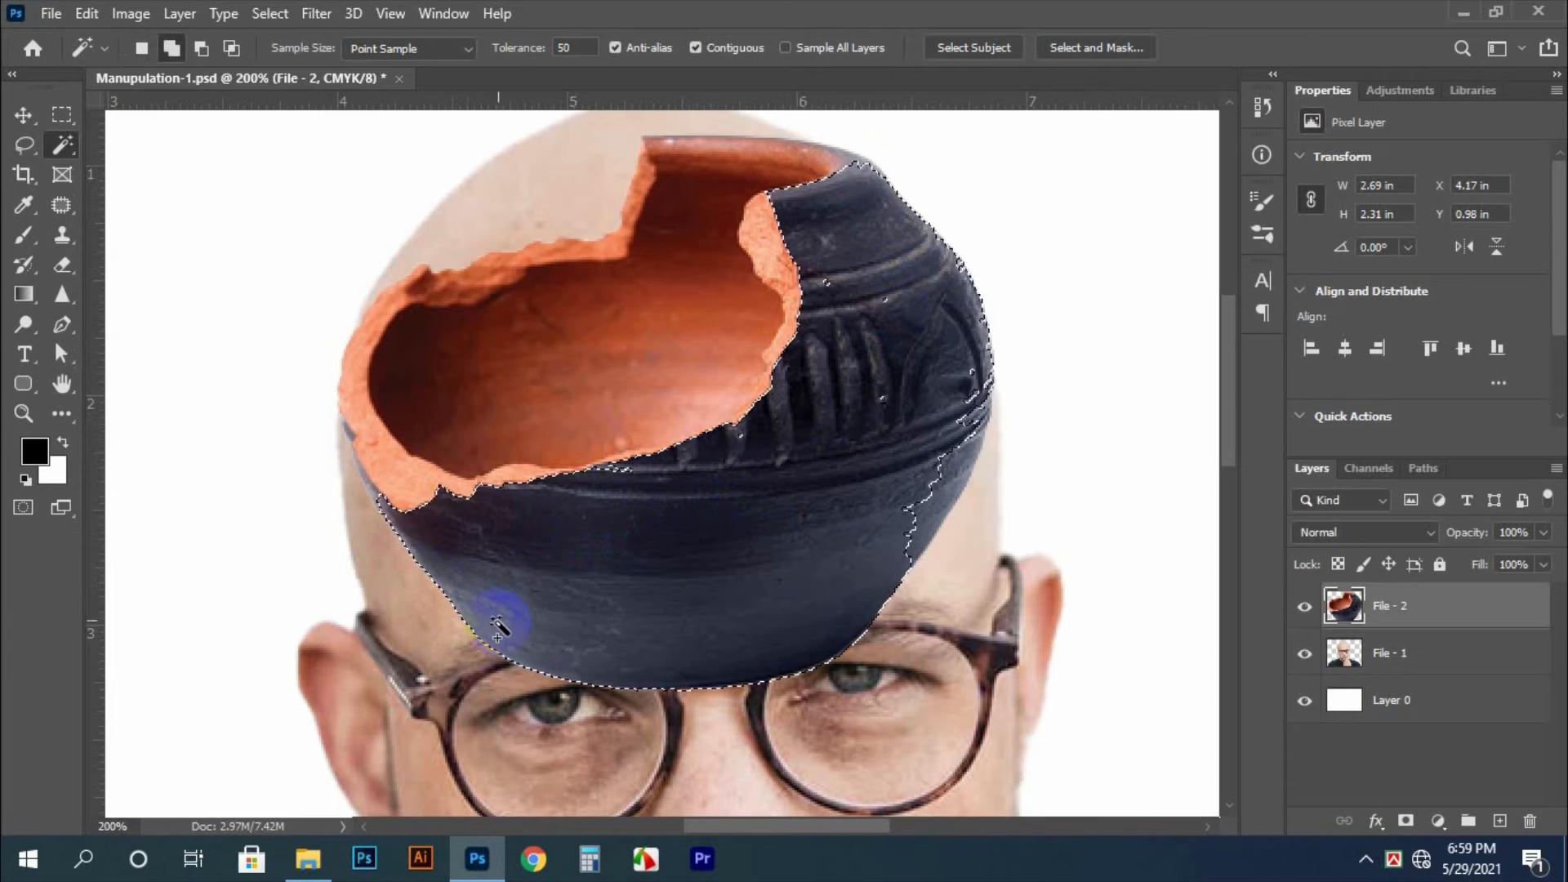
shift+click(386, 521)
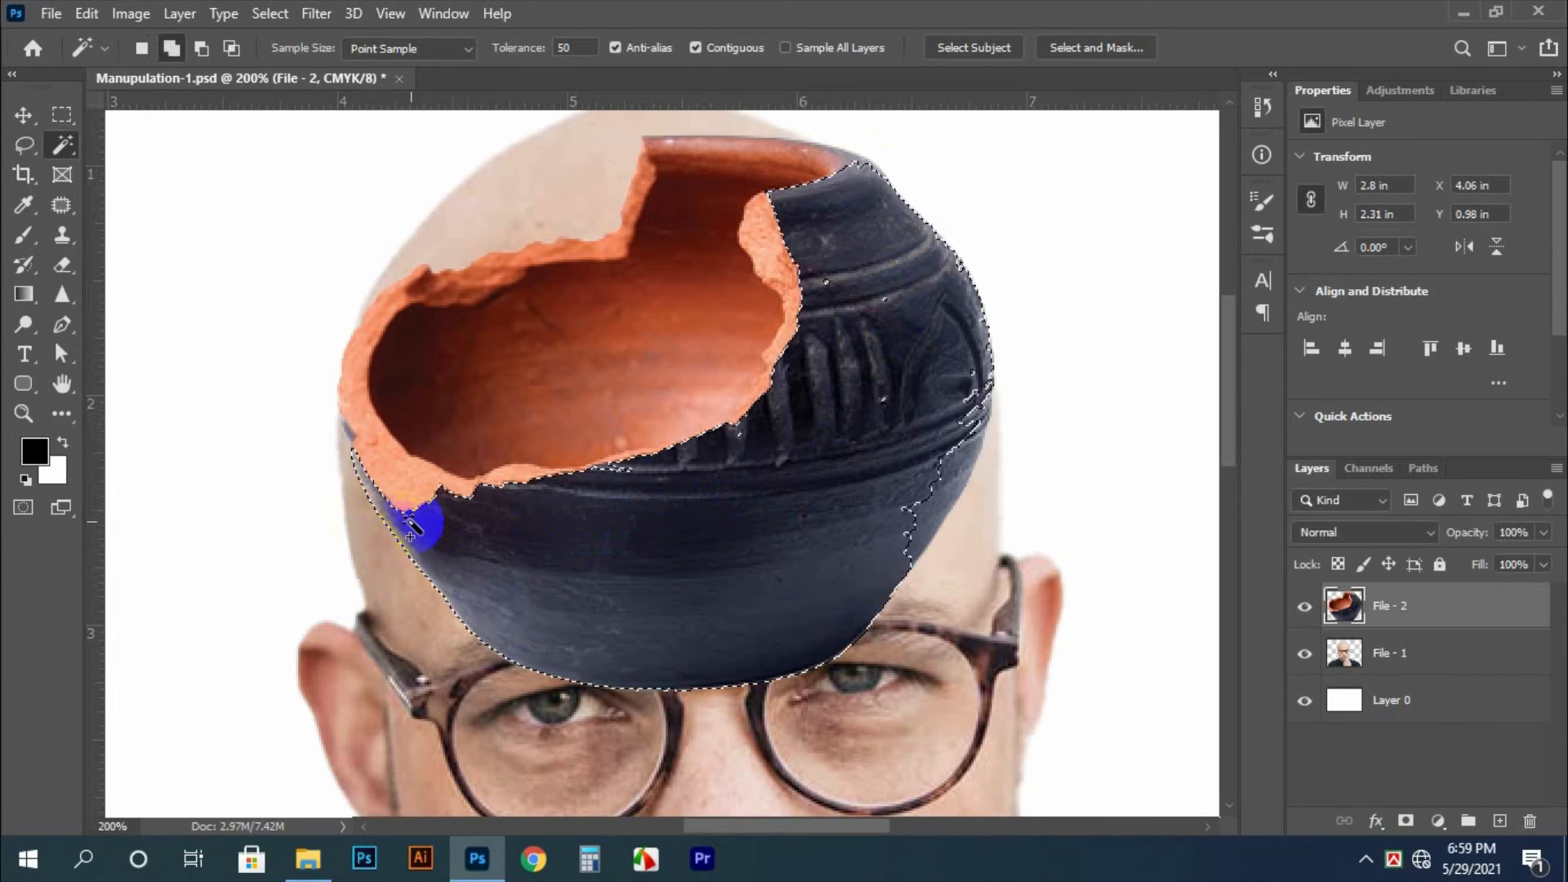
shift+click(350, 433)
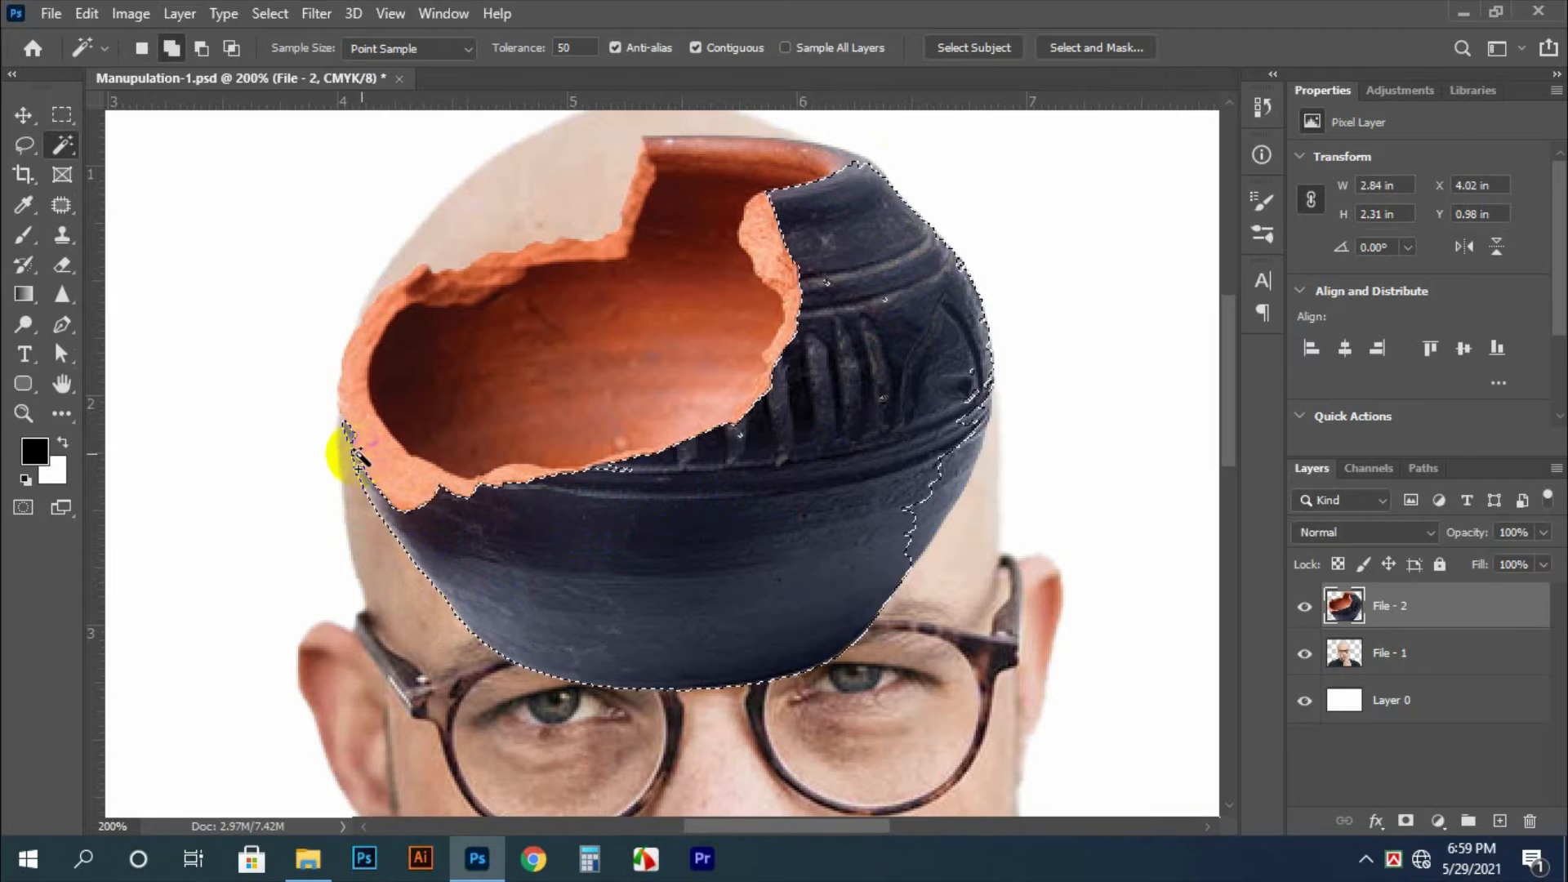
shift+click(356, 488)
key(ctrl+z)
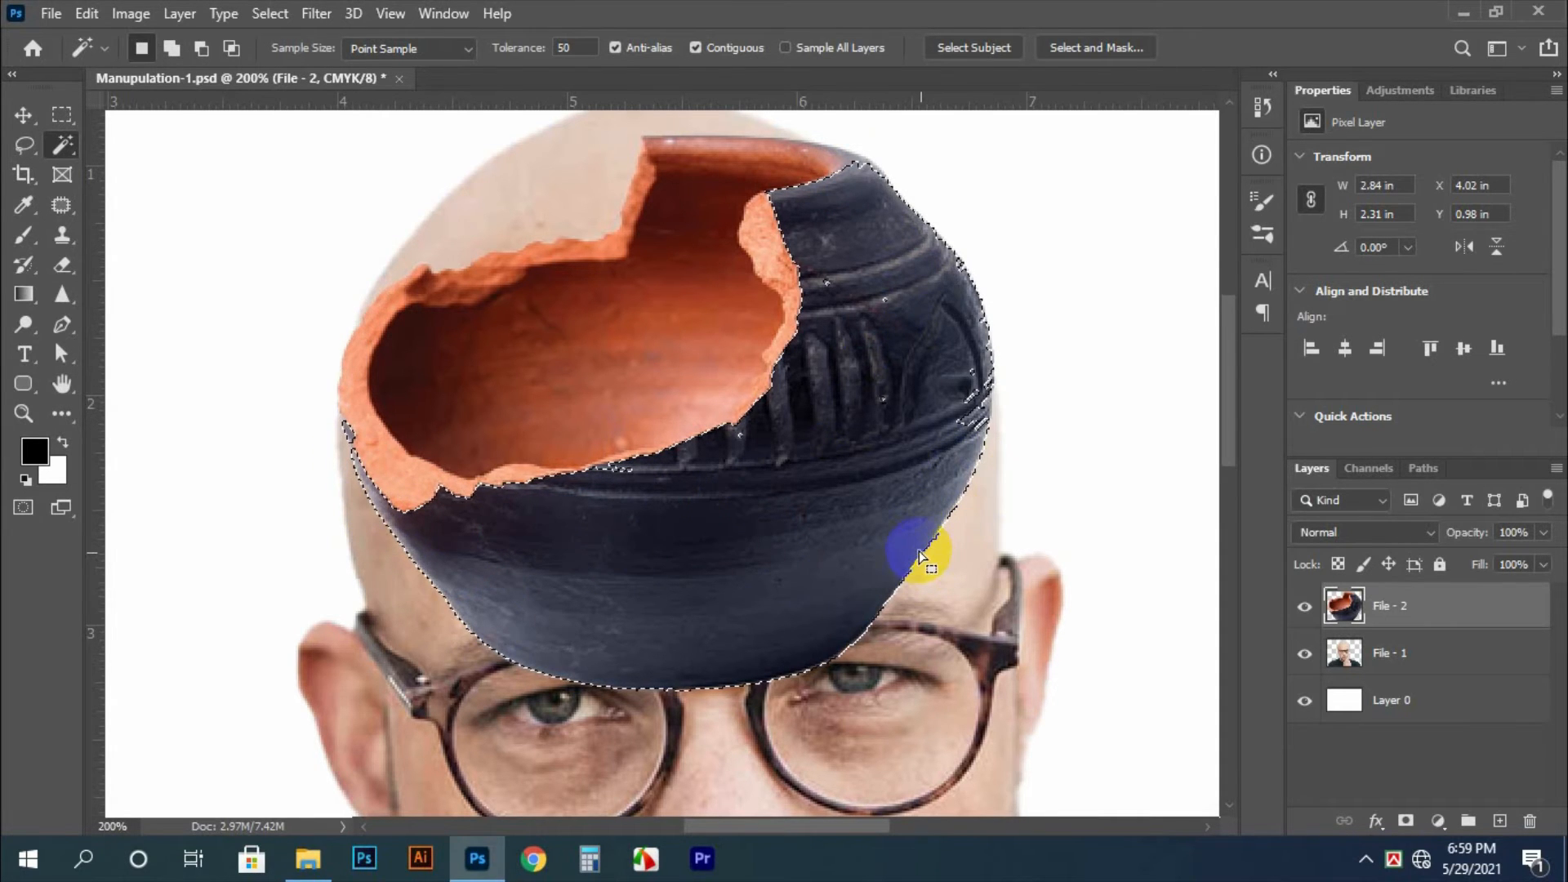
Extend the selection with the Lasso around the pot's outer sides and base, covering about 3.52 by 2.63 in
key(l)
mouse_move(1059, 409)
mouse_down()
mouse_move(1040, 227)
mouse_move(875, 220)
mouse_move(648, 518)
mouse_move(1013, 540)
mouse_move(1140, 313)
mouse_up()
mouse_move(757, 424)
mouse_down()
mouse_move(612, 540)
mouse_move(973, 710)
mouse_move(768, 434)
mouse_up()
Add the missed patch of dark pixels just below the pot's lower broken edge to the selection with the Lasso
key(ctrl+space)
drag(606, 465, 705, 511)
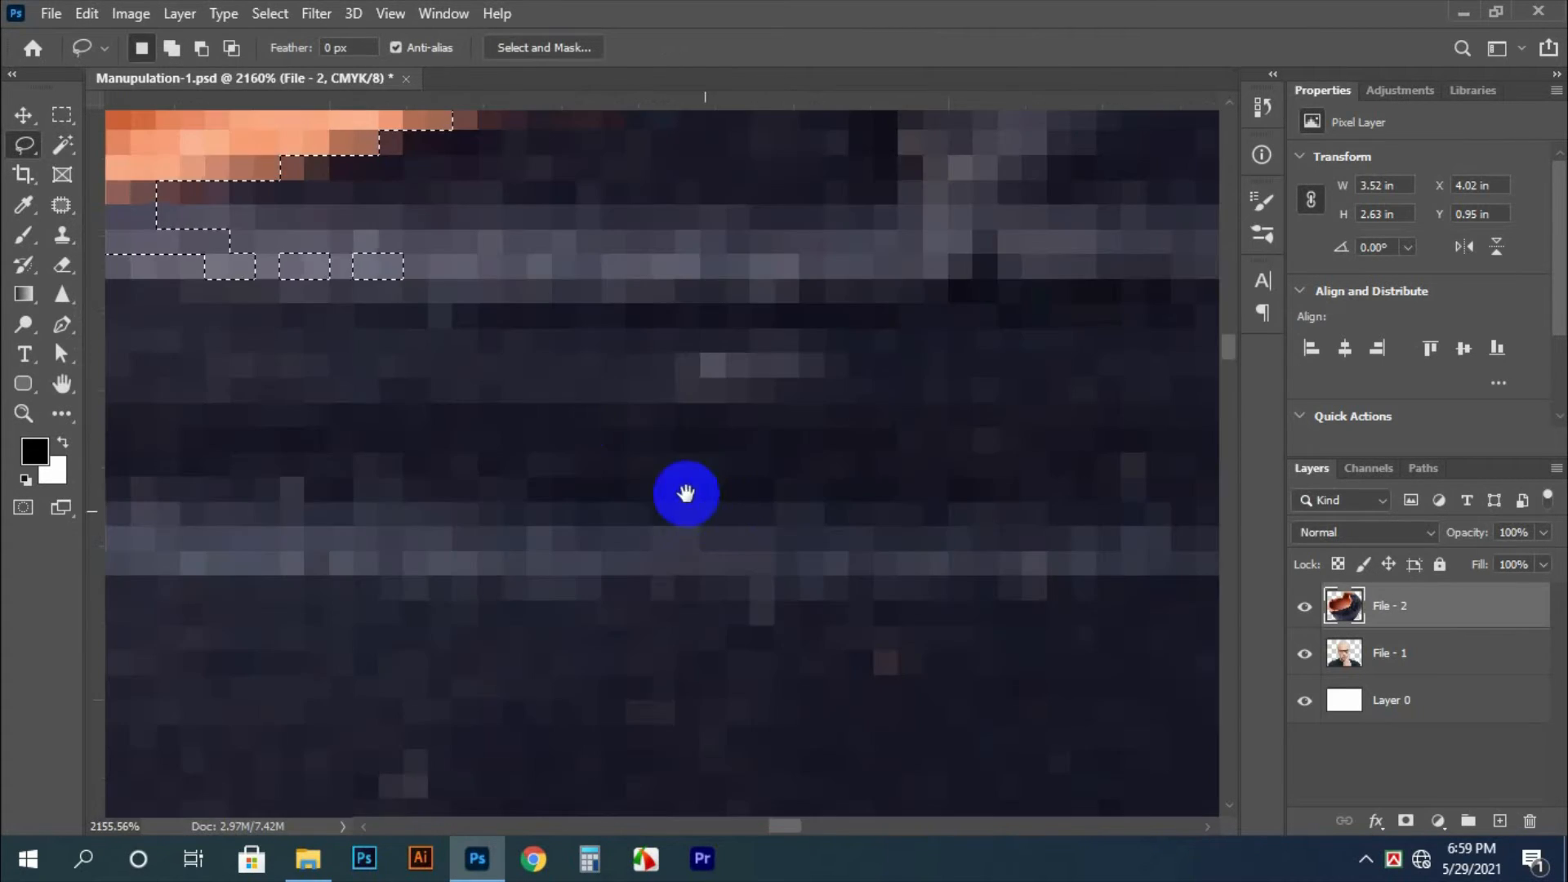
key(ctrl+minus)
key(ctrl+minus)
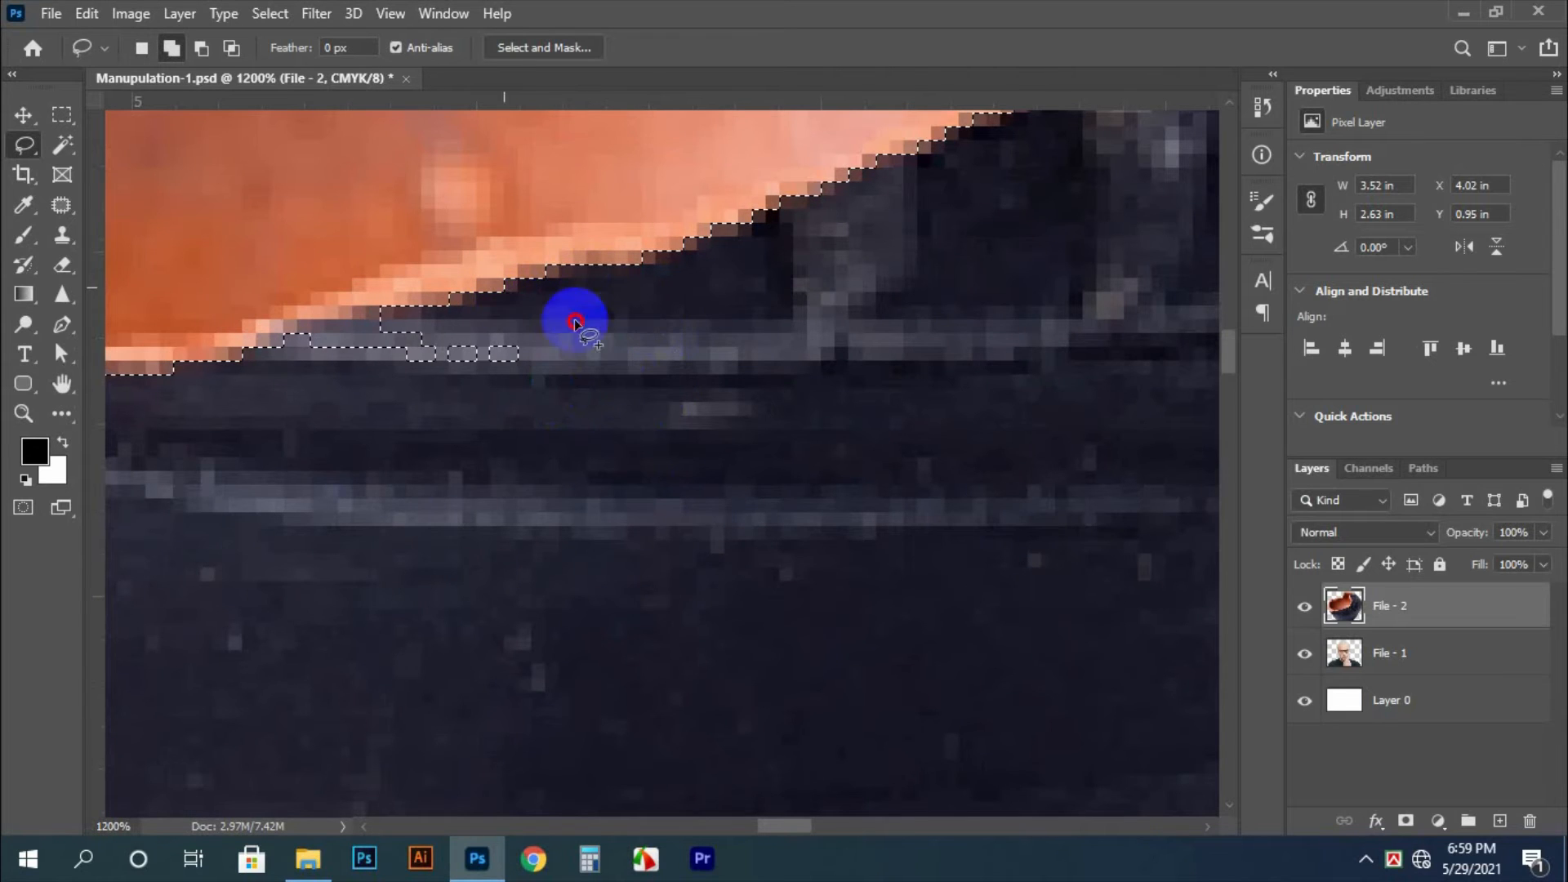
mouse_move(575, 322)
mouse_down()
mouse_move(199, 422)
mouse_move(205, 361)
mouse_up()
Add the last unselected sliver between the orange broken edge and the dark surface to the selection
key(ctrl+minus)
key(ctrl+minus)
key(ctrl+minus)
key(ctrl+minus)
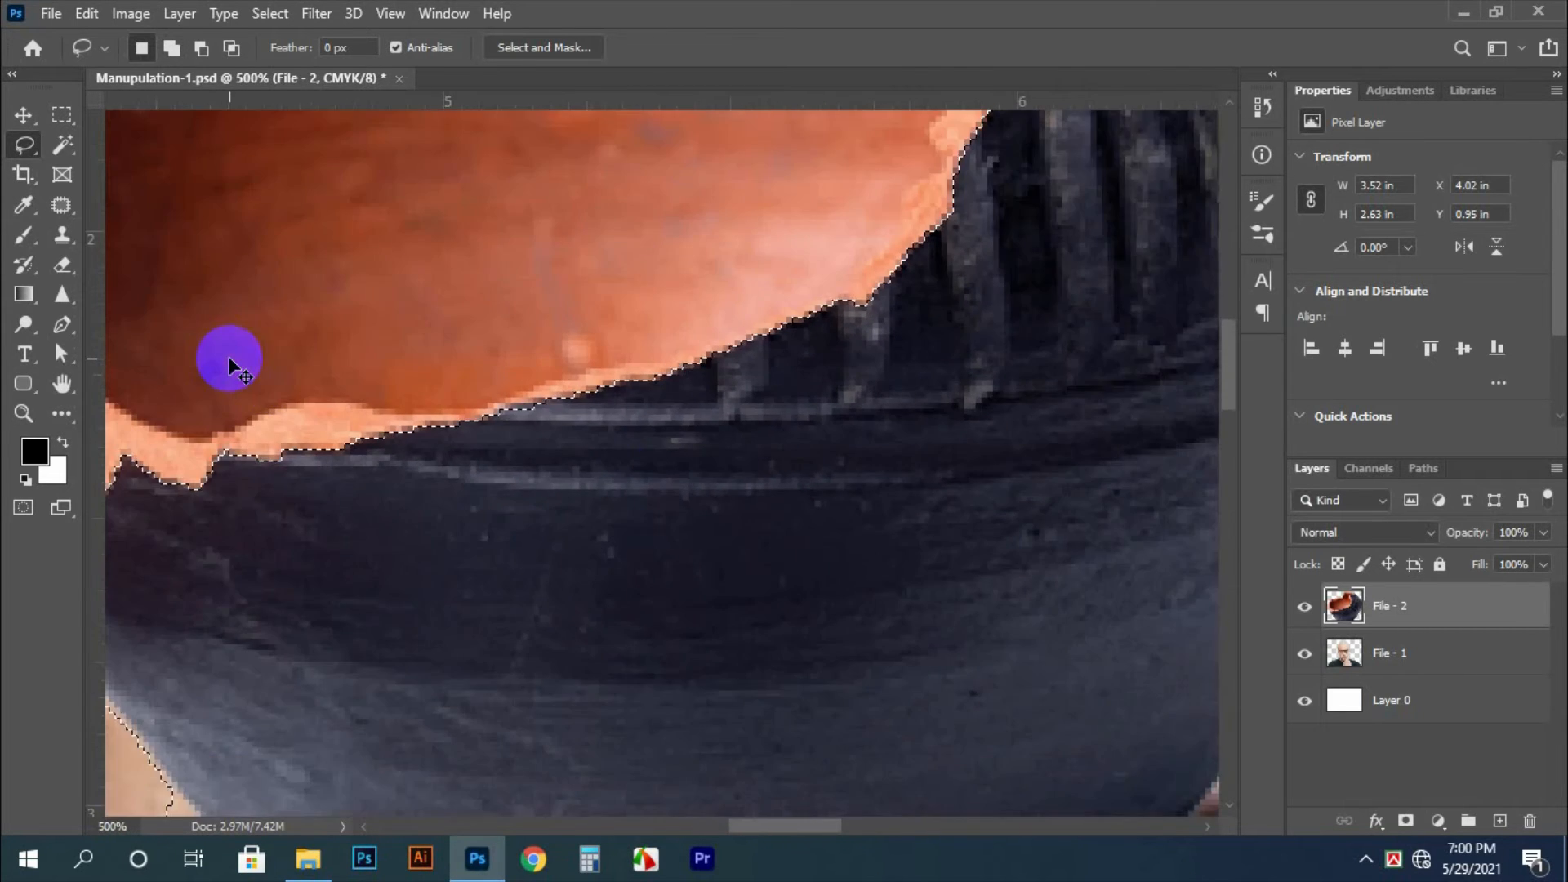
key(ctrl+minus)
key(ctrl+space)
ctrl+double_click(521, 397)
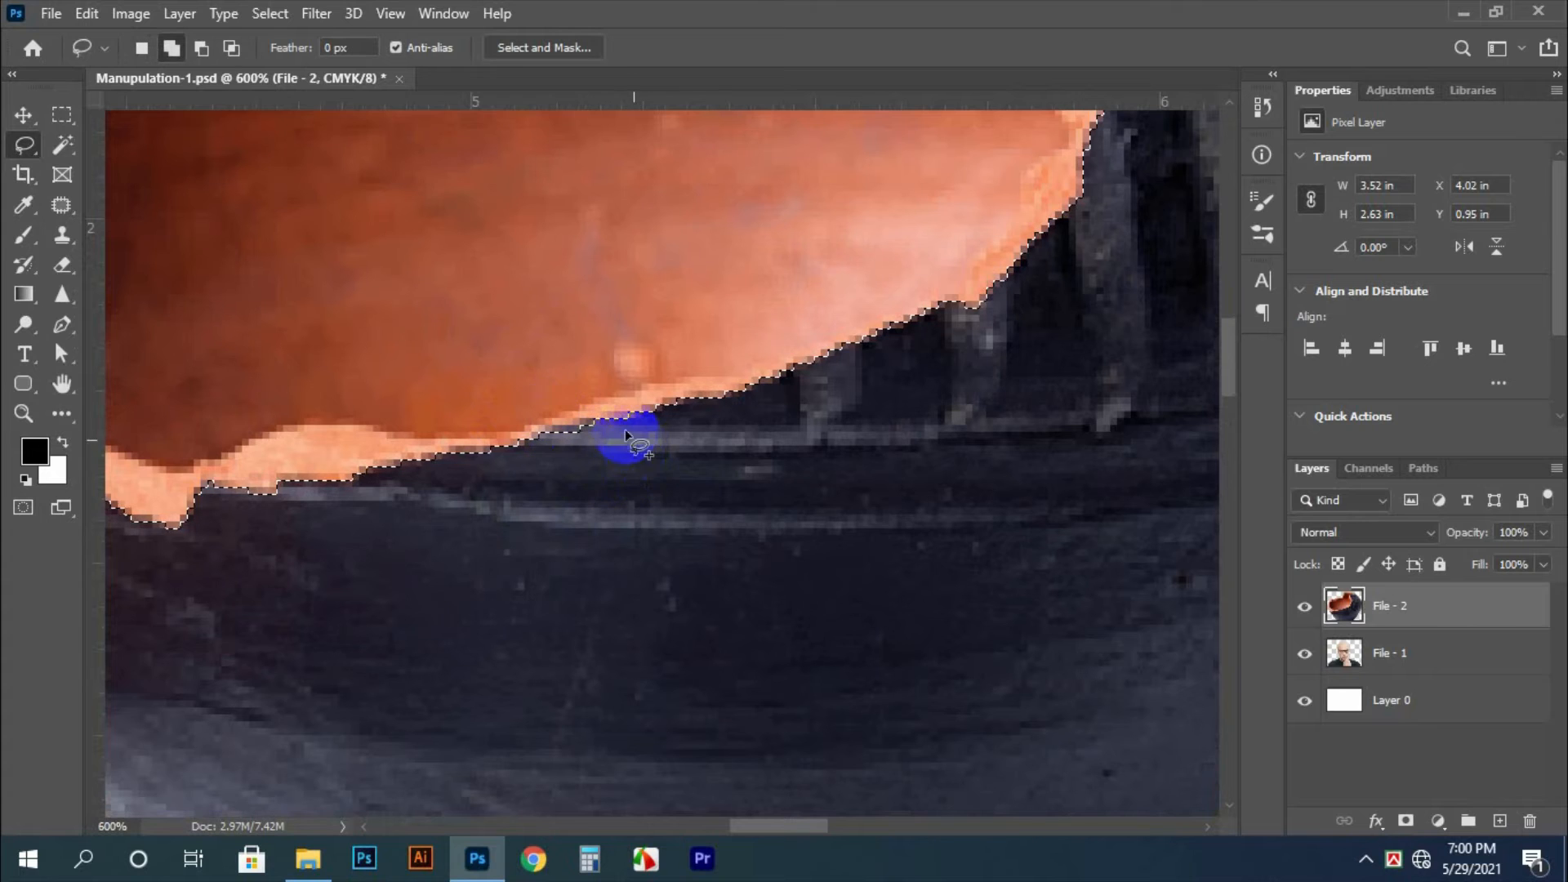
drag(578, 423, 520, 445)
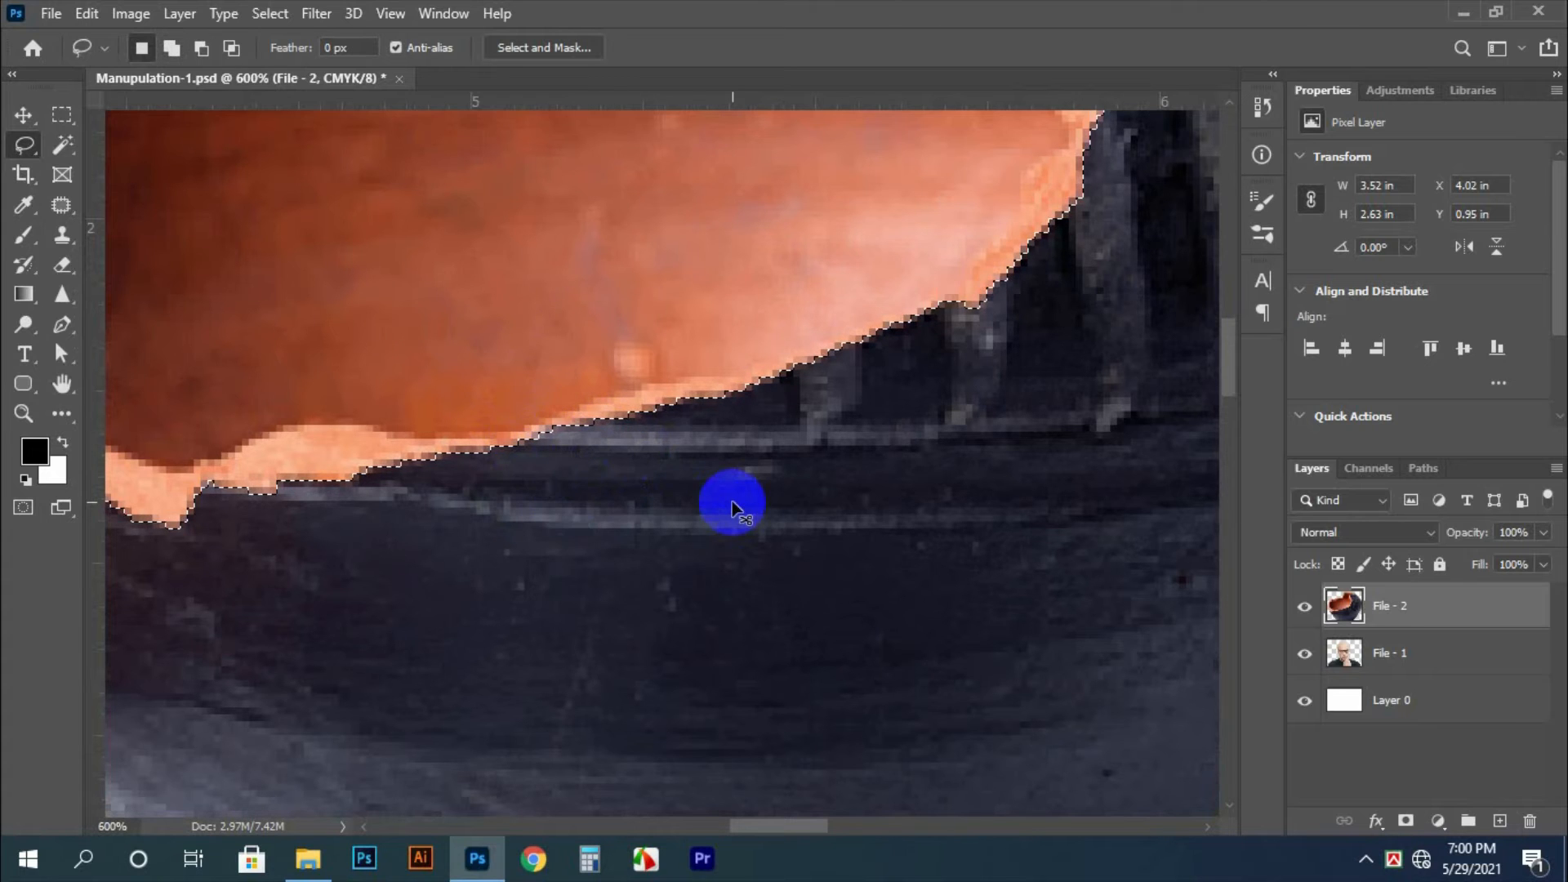
Feather the selection around the pot's dark outer surface
key(ctrl+minus)
key(ctrl+minus)
key(ctrl+minus)
key(ctrl+minus)
key(ctrl+minus)
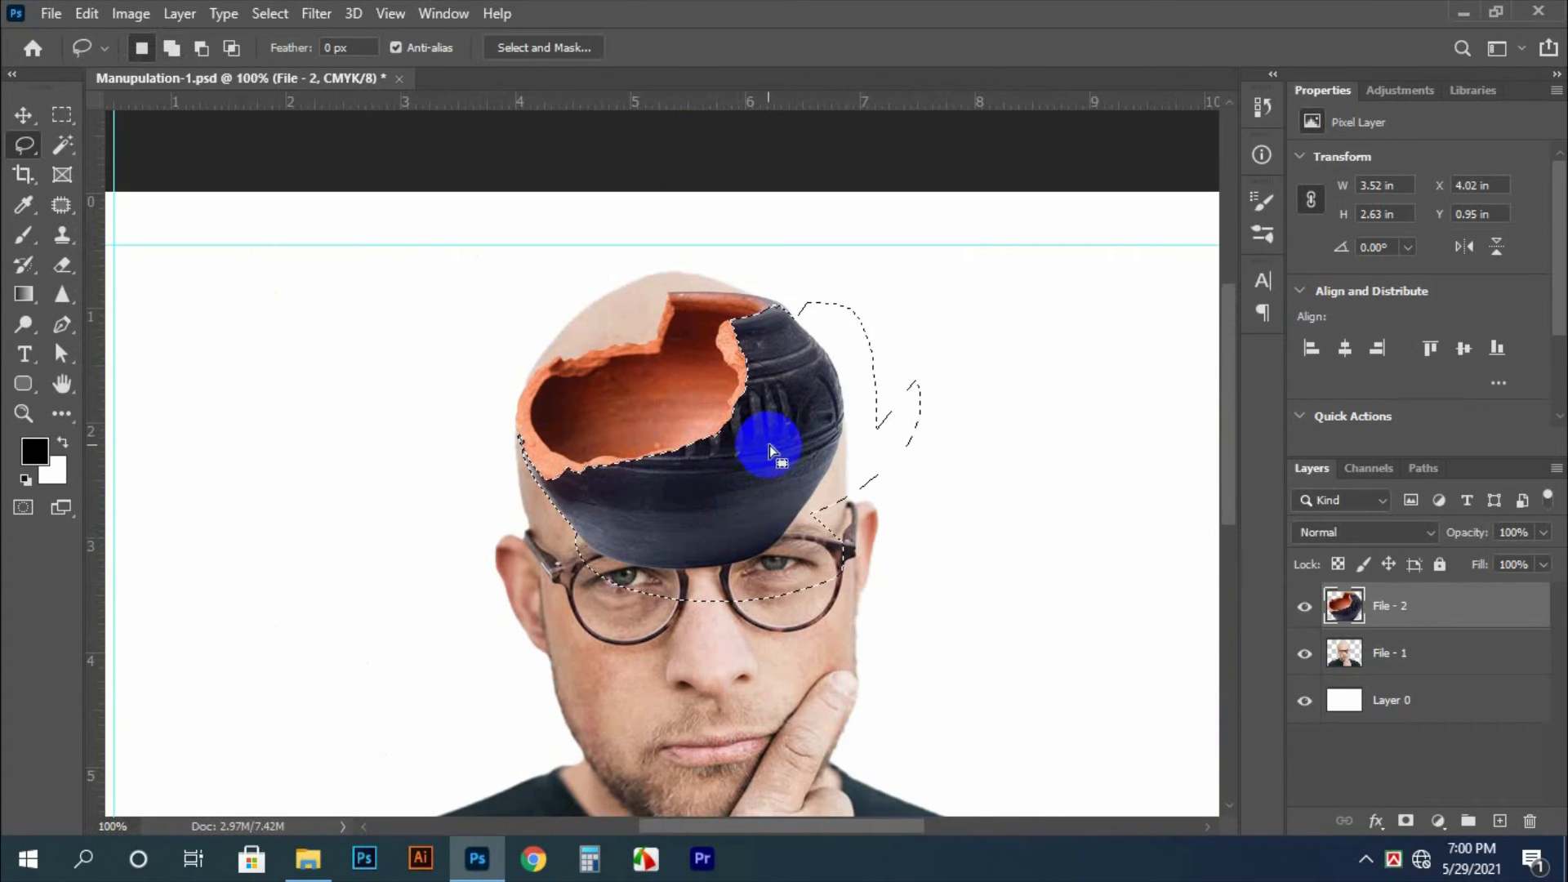
right_click(840, 410)
click(869, 454)
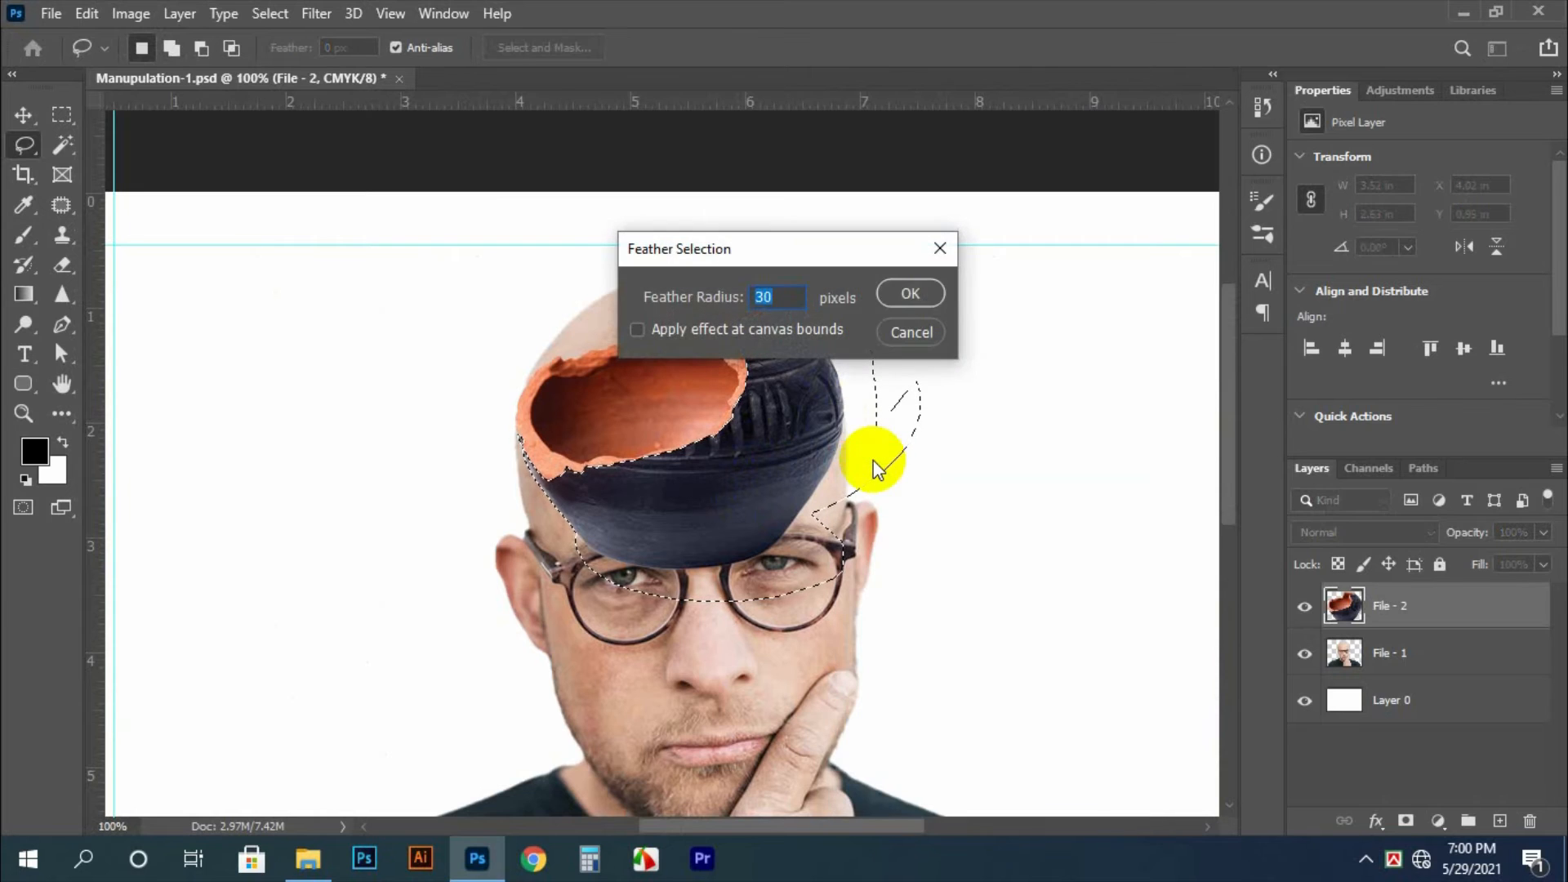
key(Return)
Try deleting the selected dark surface and clearing the selection, and undo both
key(Delete)
key(ctrl+d)
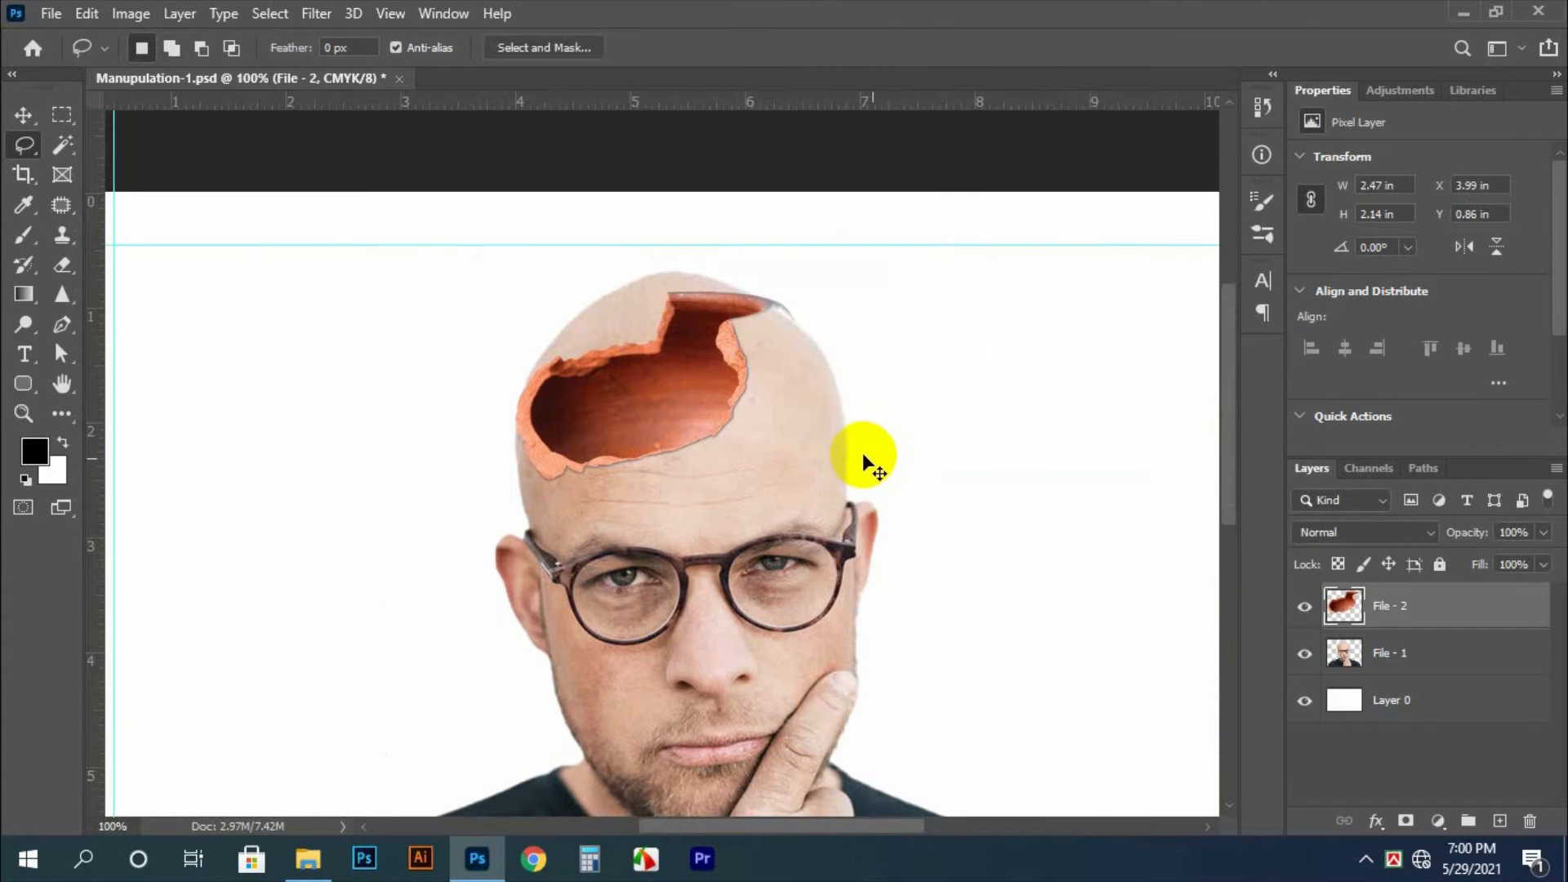
key(ctrl+z)
key(ctrl+z)
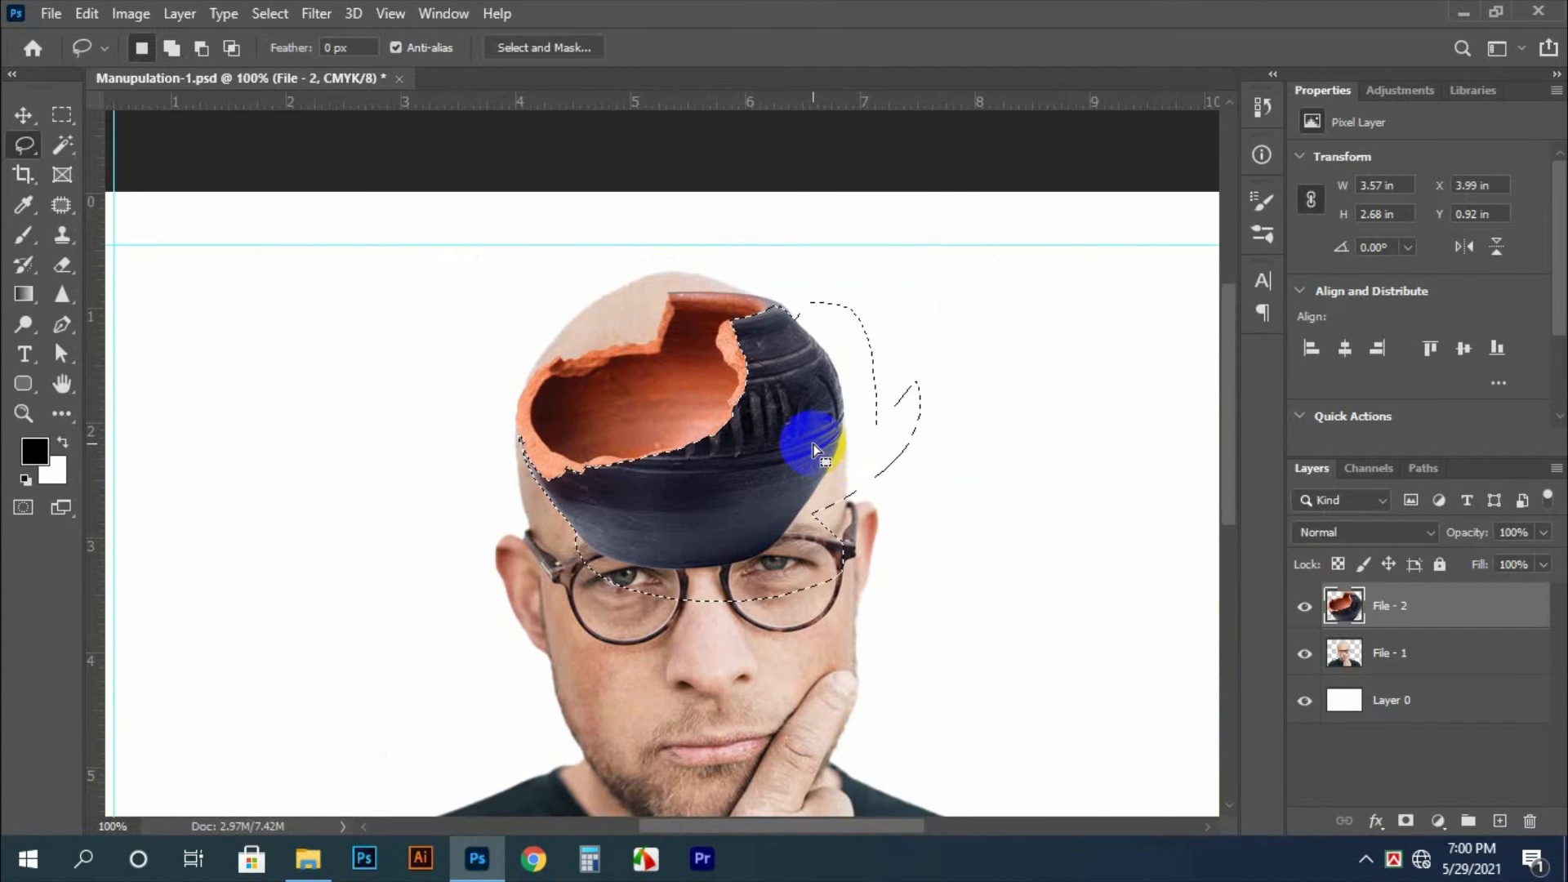
Delete the selected dark outer surface from the pot layer, leaving the orange interior and broken rim, and clear the selection
scroll(757, 418, up, 2)
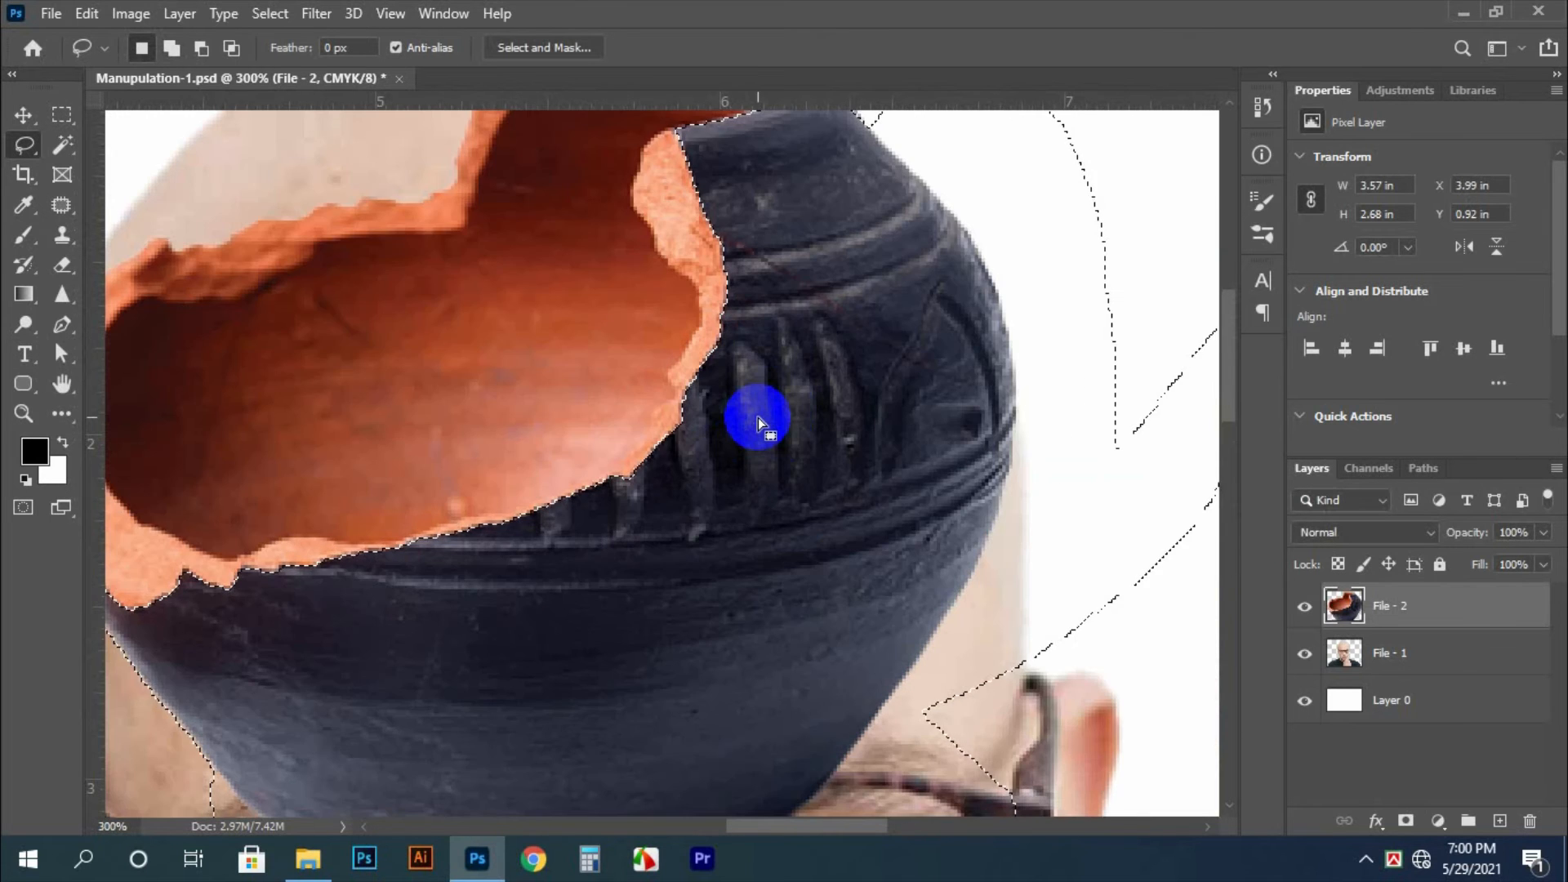
scroll(758, 418, down, 1)
key(Delete)
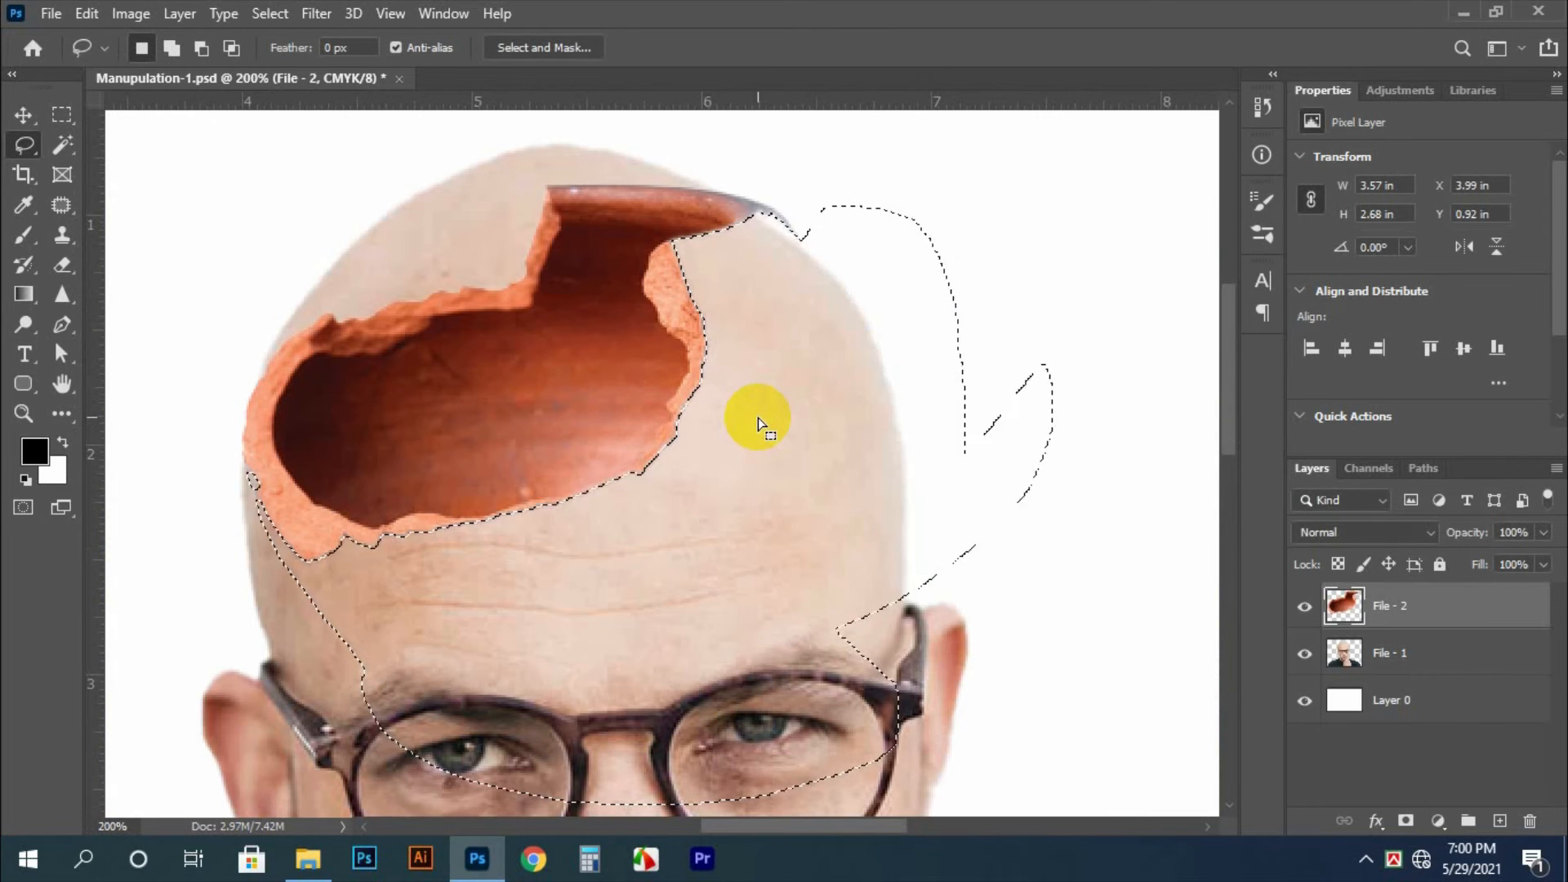
key(ctrl+d)
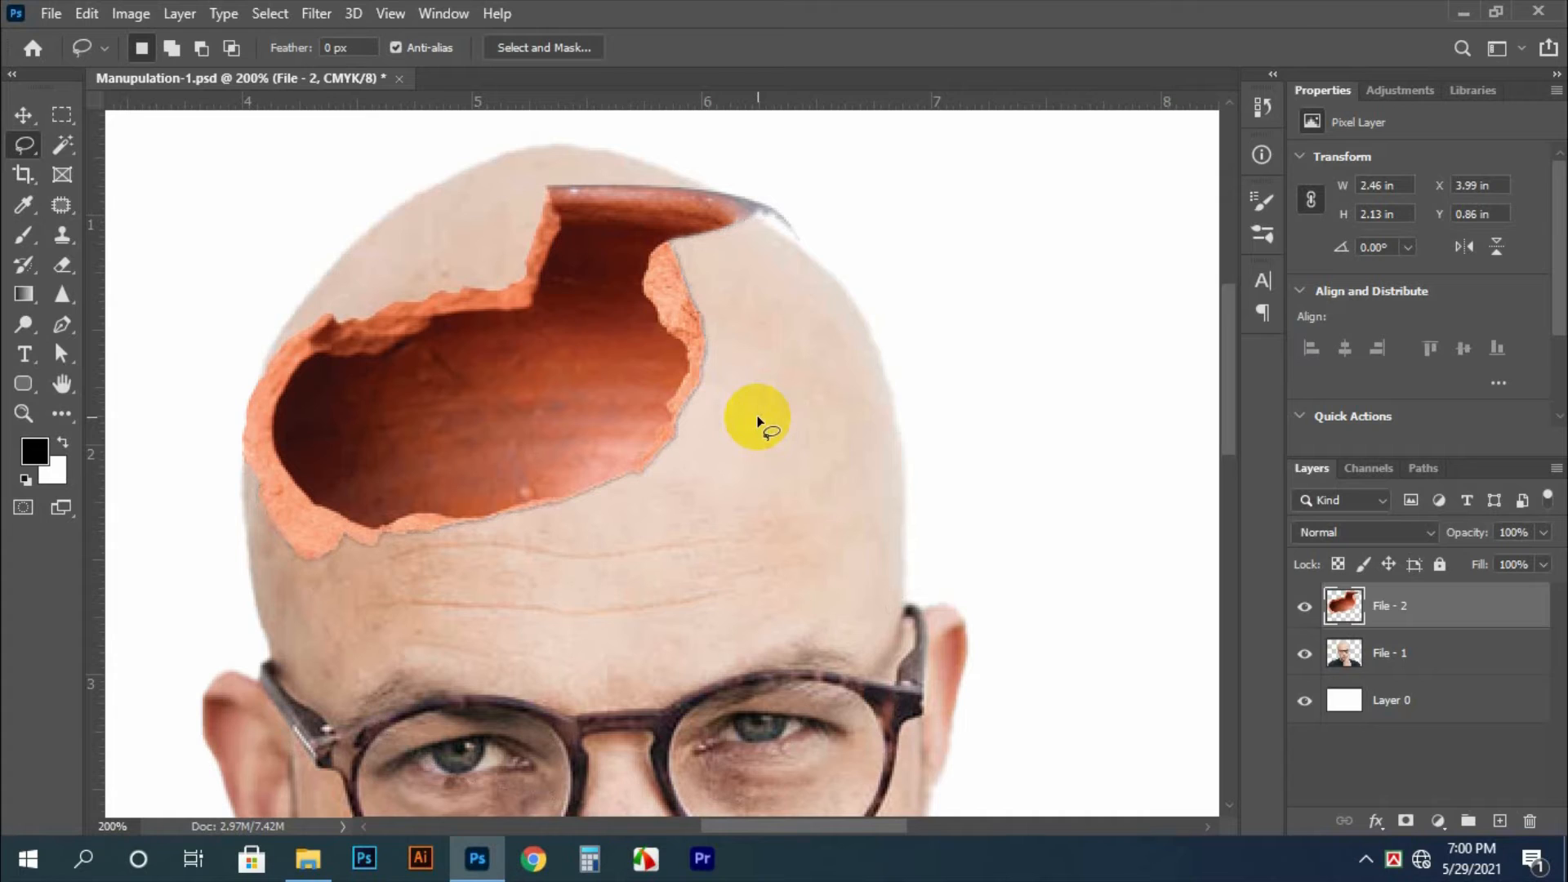
Lasso the skull area behind and above the pot opening, about 2.59 by 1.57 in, delete it from the File - 1 layer and deselect
key(v)
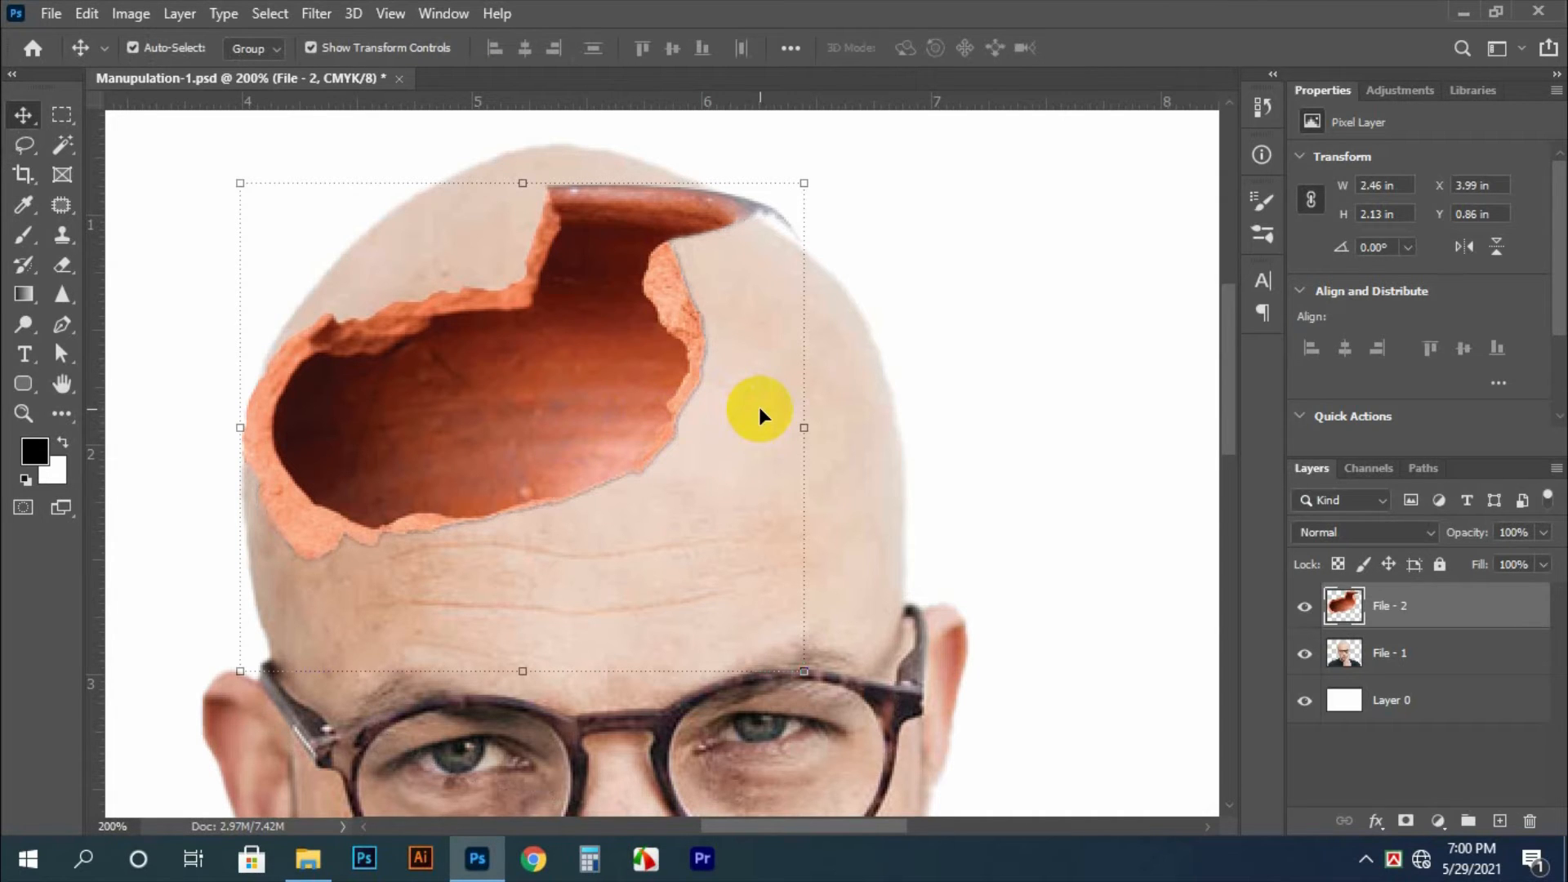
drag(686, 420, 691, 516)
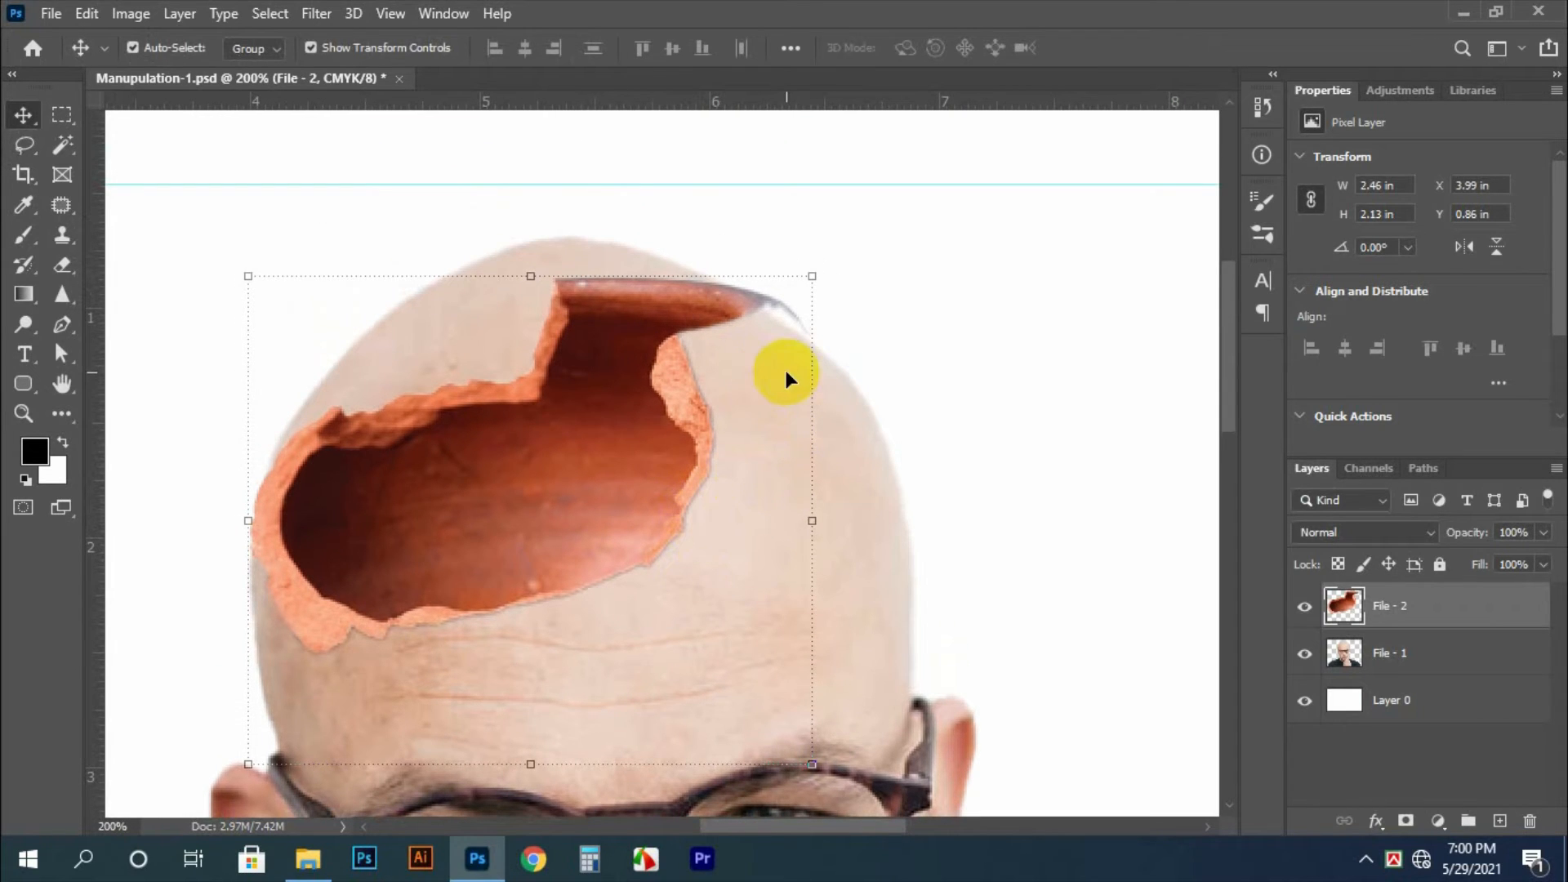
key(l)
mouse_move(694, 223)
mouse_down()
mouse_move(825, 279)
mouse_move(693, 315)
mouse_move(585, 441)
mouse_move(395, 544)
mouse_move(276, 534)
mouse_move(238, 428)
mouse_move(640, 210)
mouse_up()
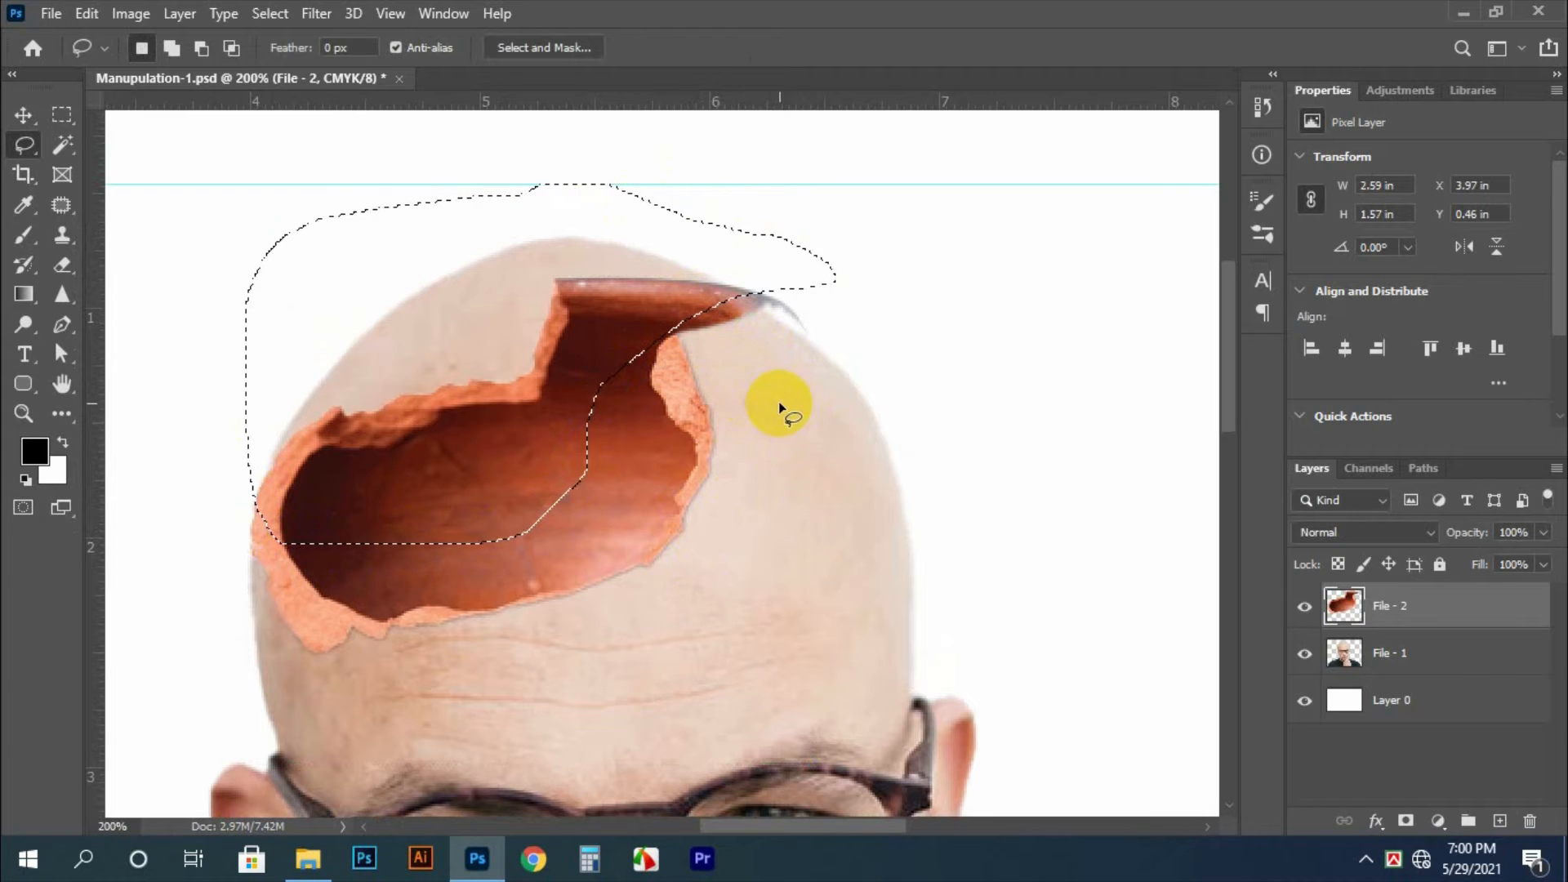
ctrl+right_click(844, 477)
click(862, 489)
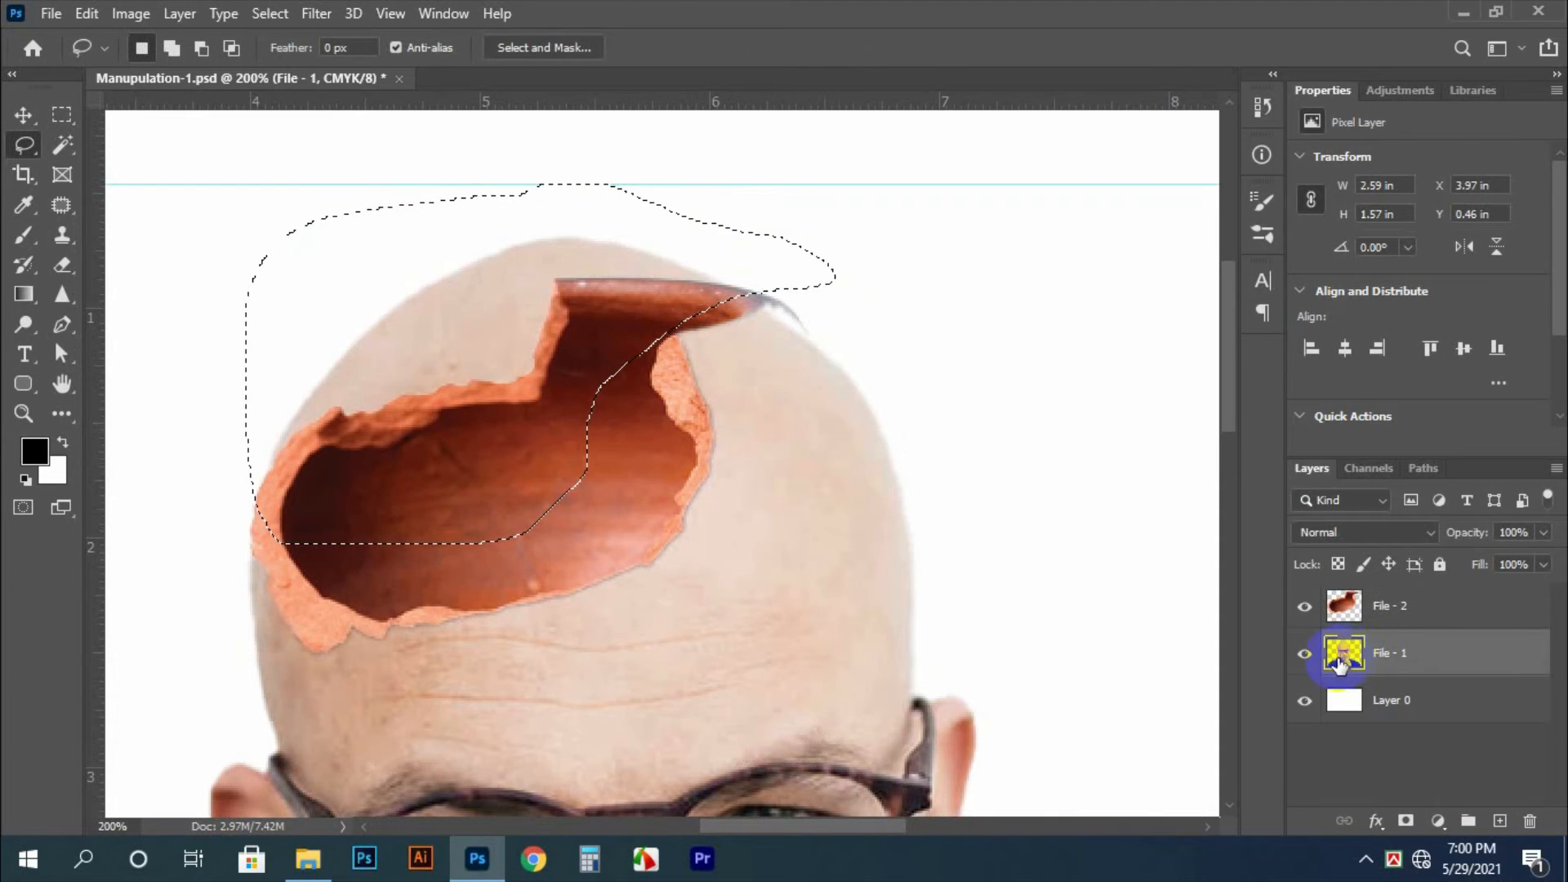
key(ctrl+minus)
click(1199, 625)
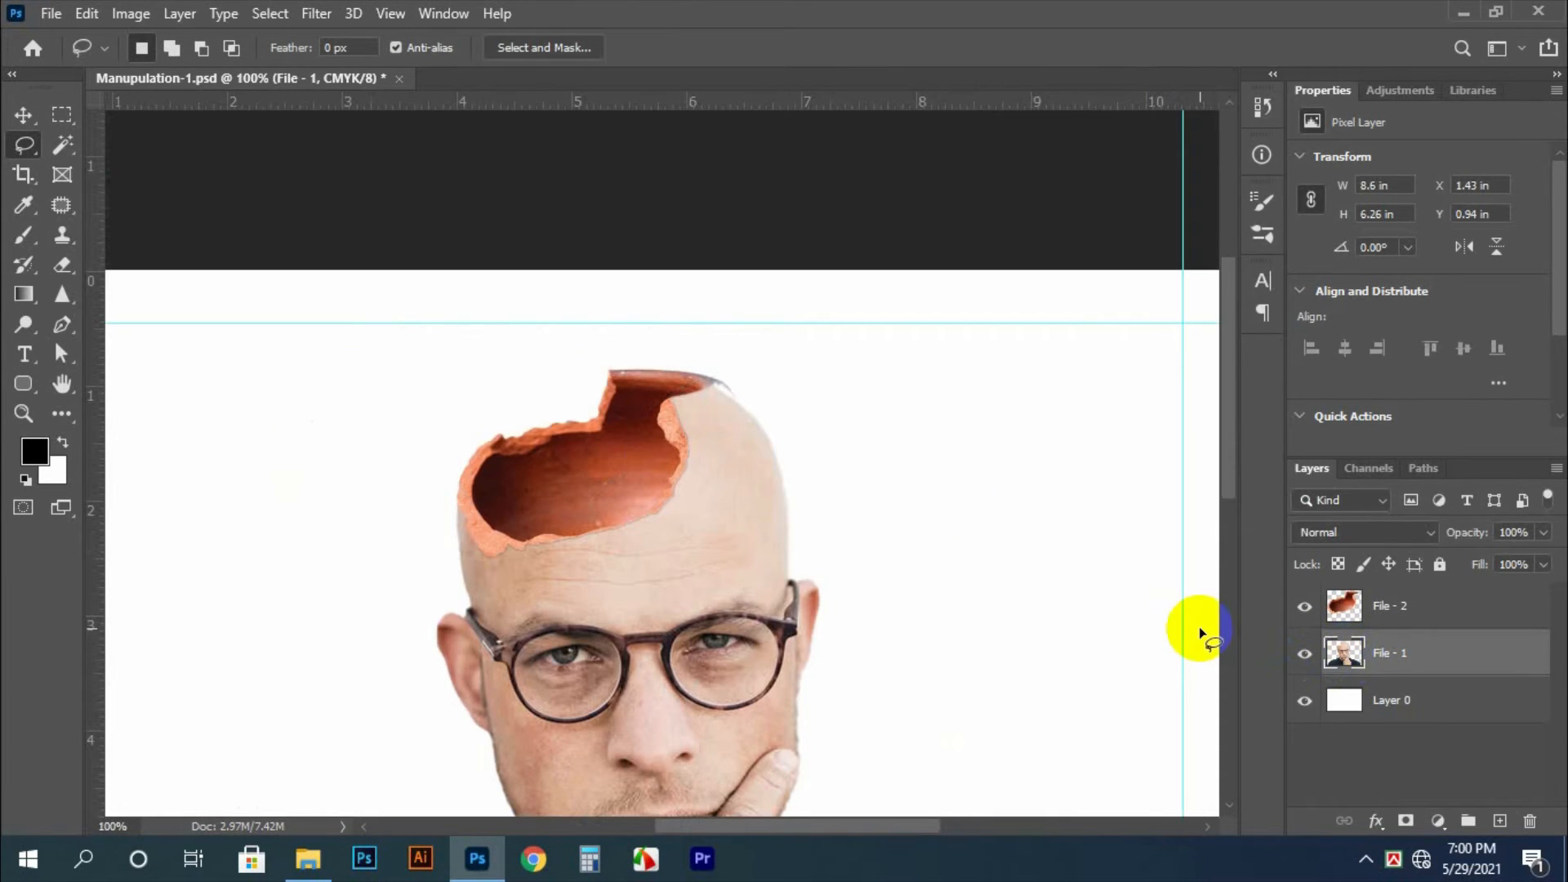
Select the orange pot piece on the File - 2 layer and nudge it slightly right to align with the head's outline
key(v)
ctrl+click(581, 468)
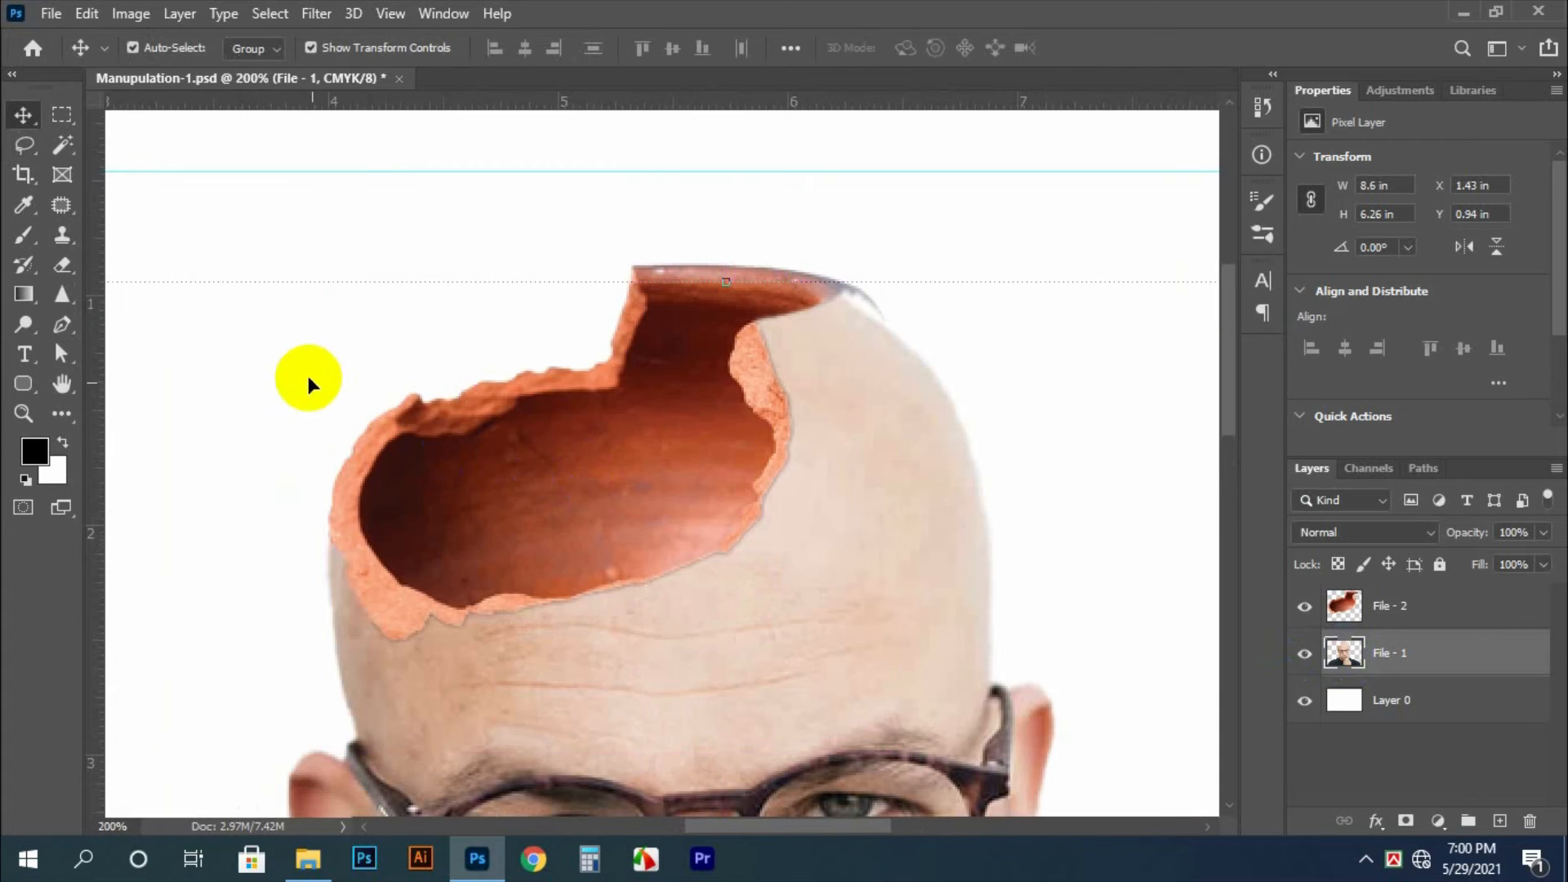
right_click(493, 466)
click(509, 480)
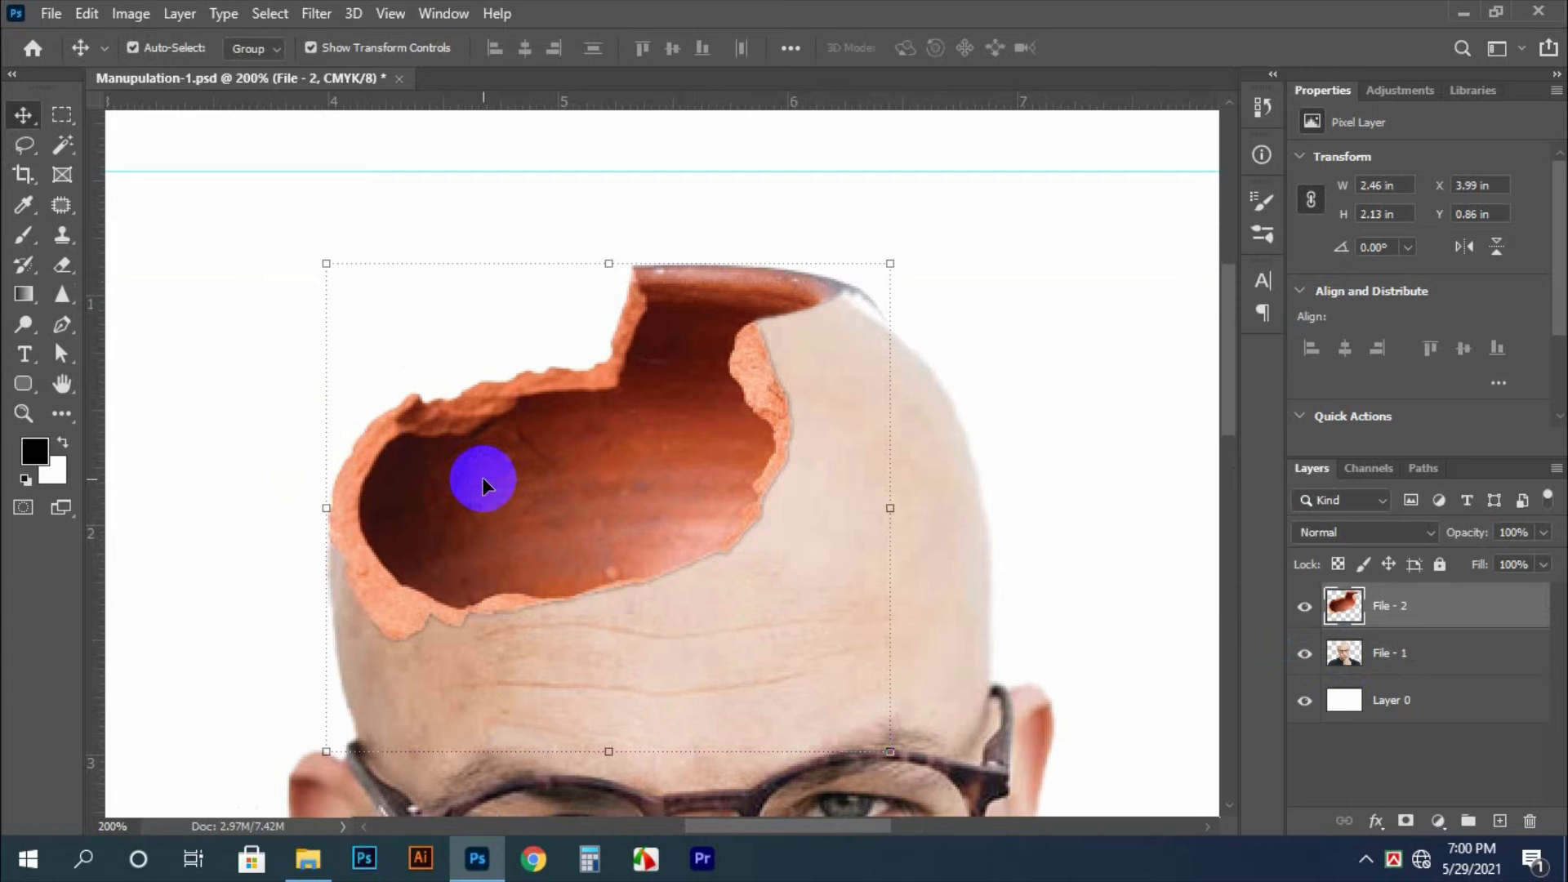
key(Right)
key(Right)
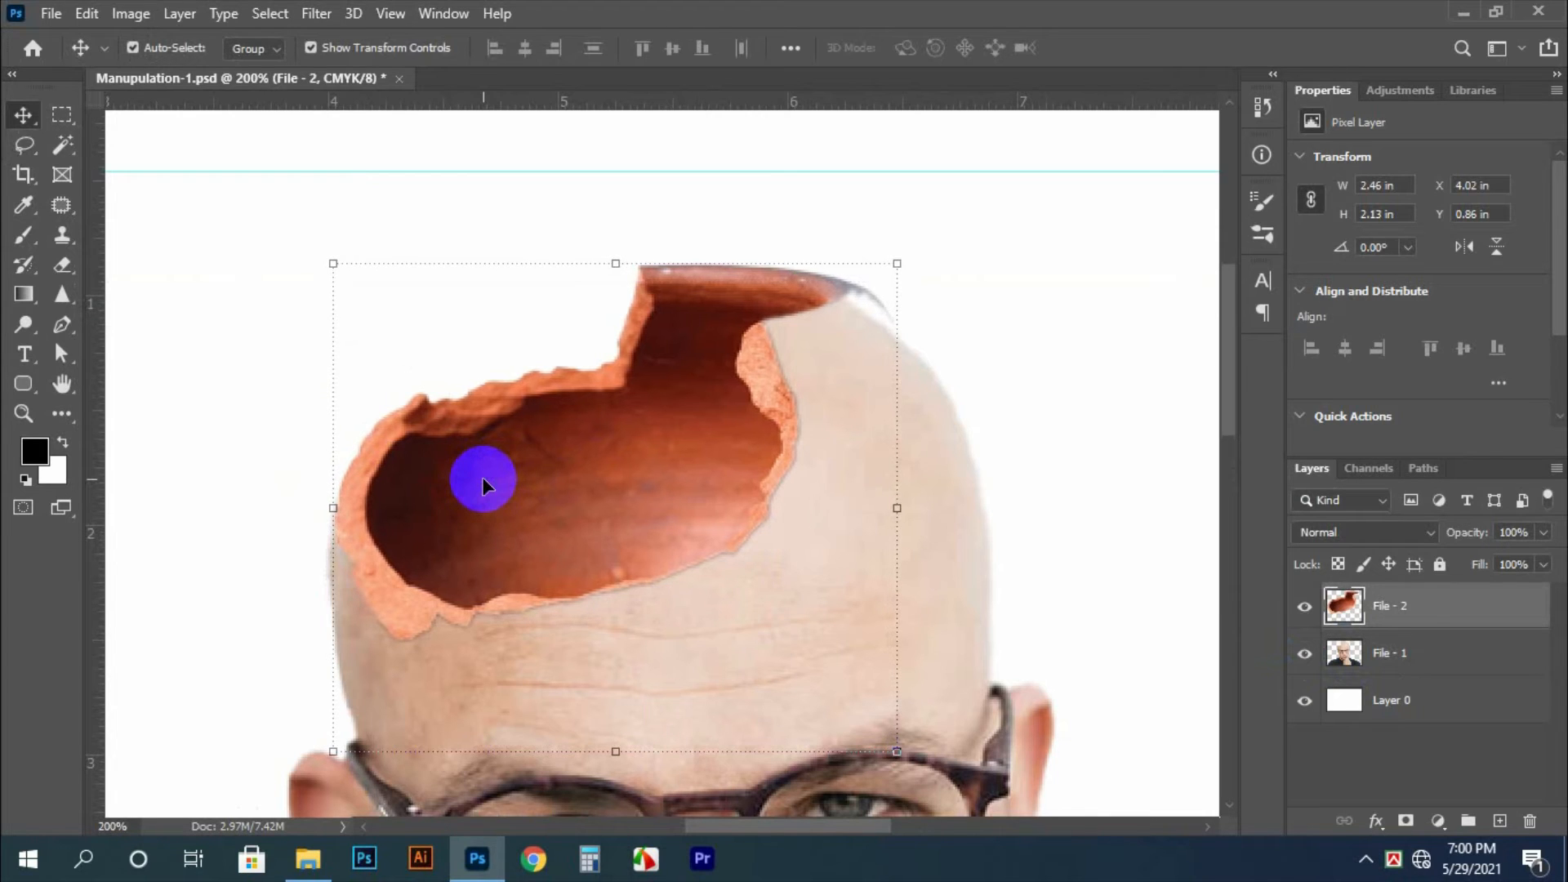
click(286, 385)
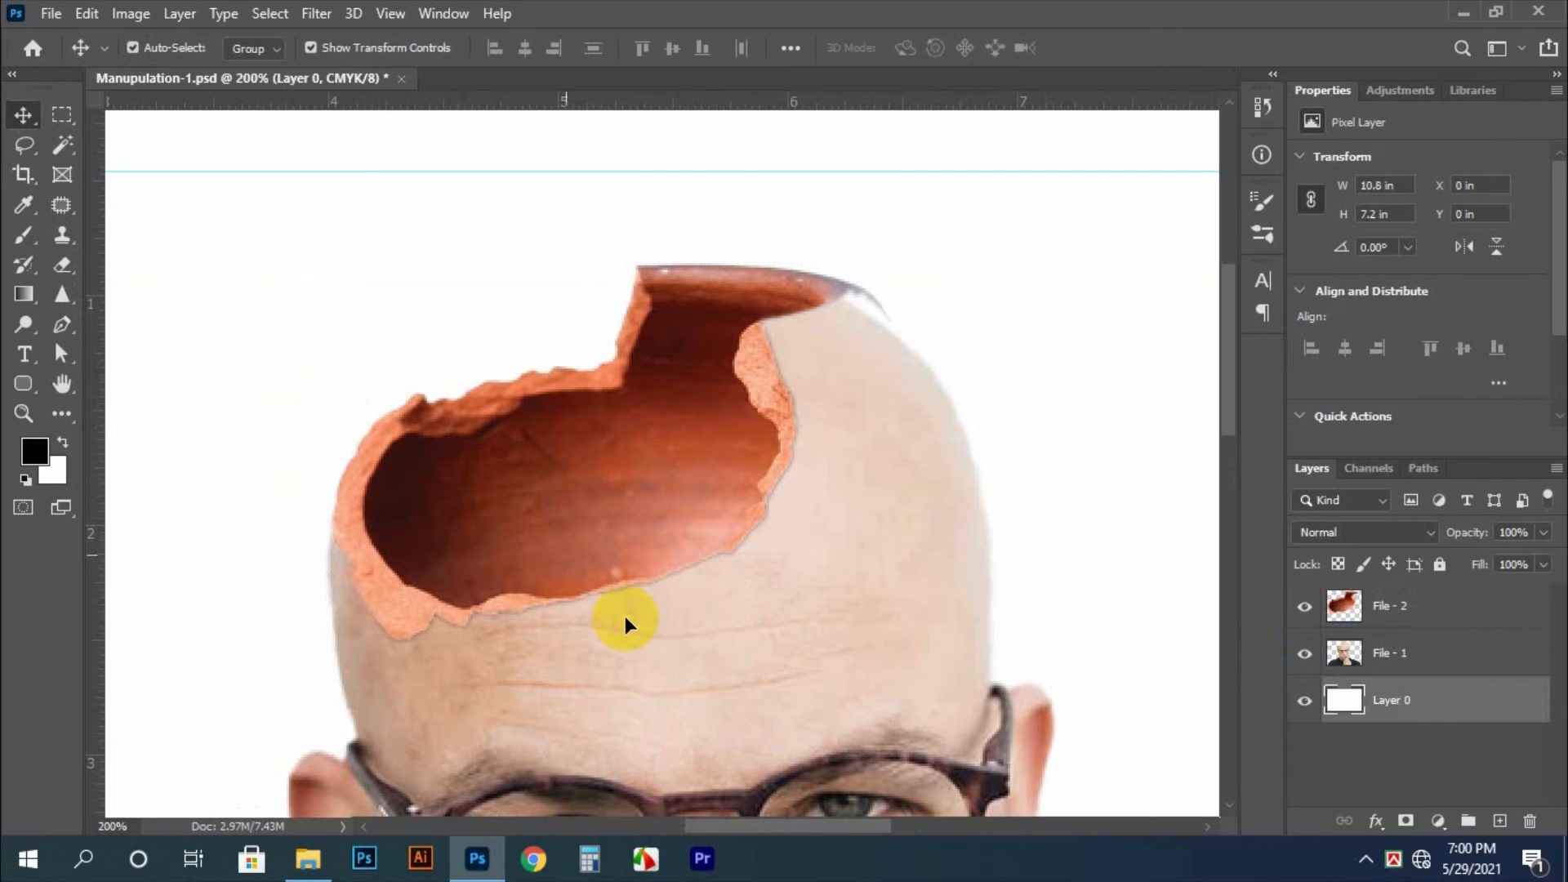
Nudge the pot piece down and slightly left to X 4 in, Y 0.92 in, and widen it to 2.5 in
click(610, 514)
key(Down)
key(Down)
key(Down)
key(Down)
key(Down)
key(Down)
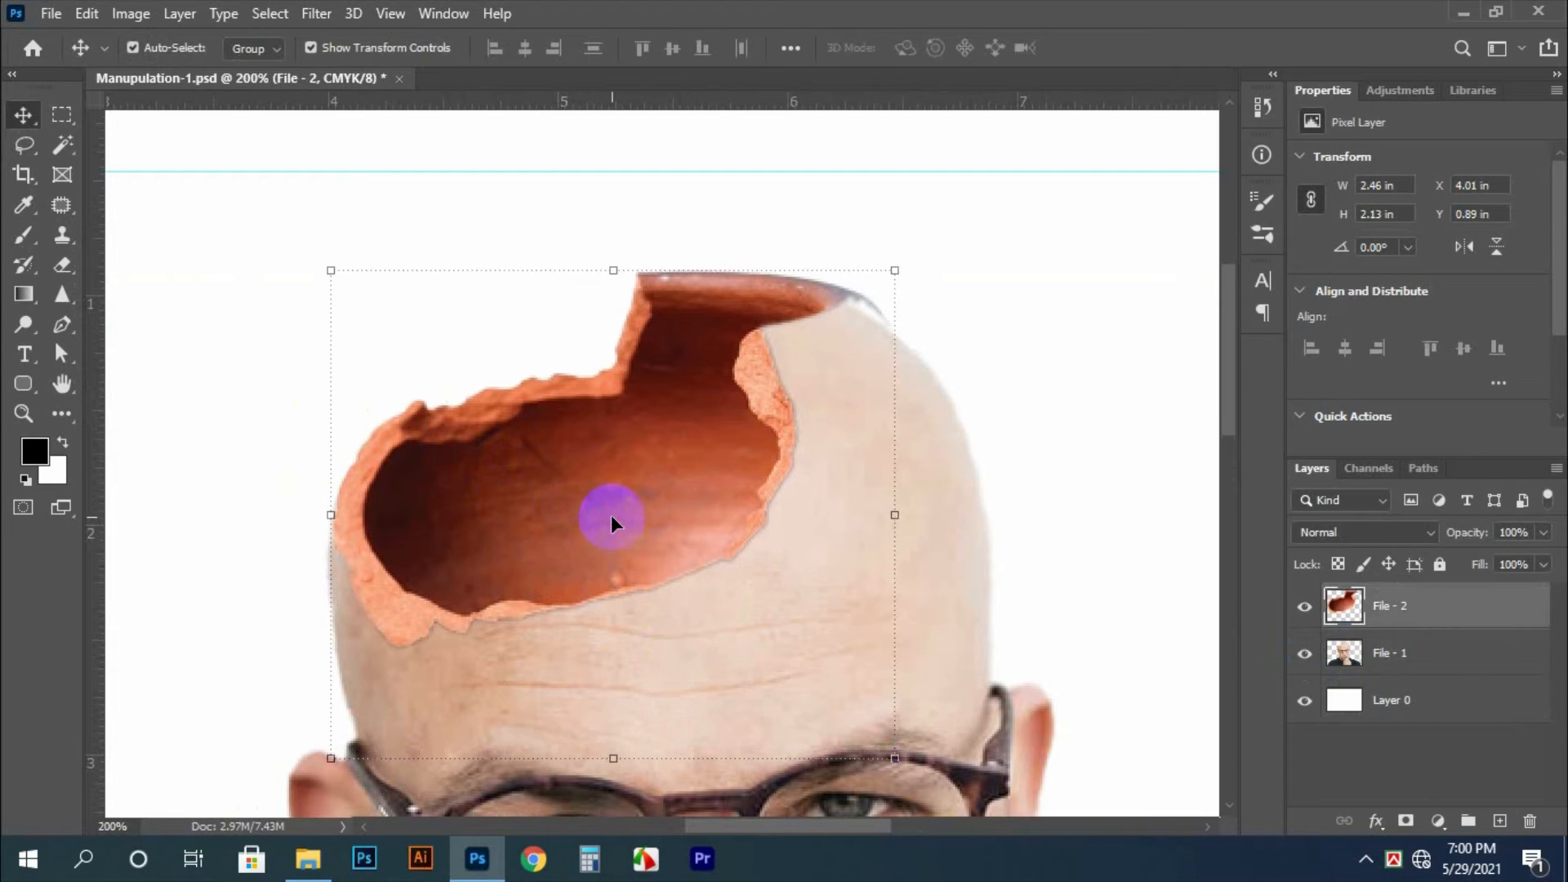
key(Down)
key(Down)
key(Left)
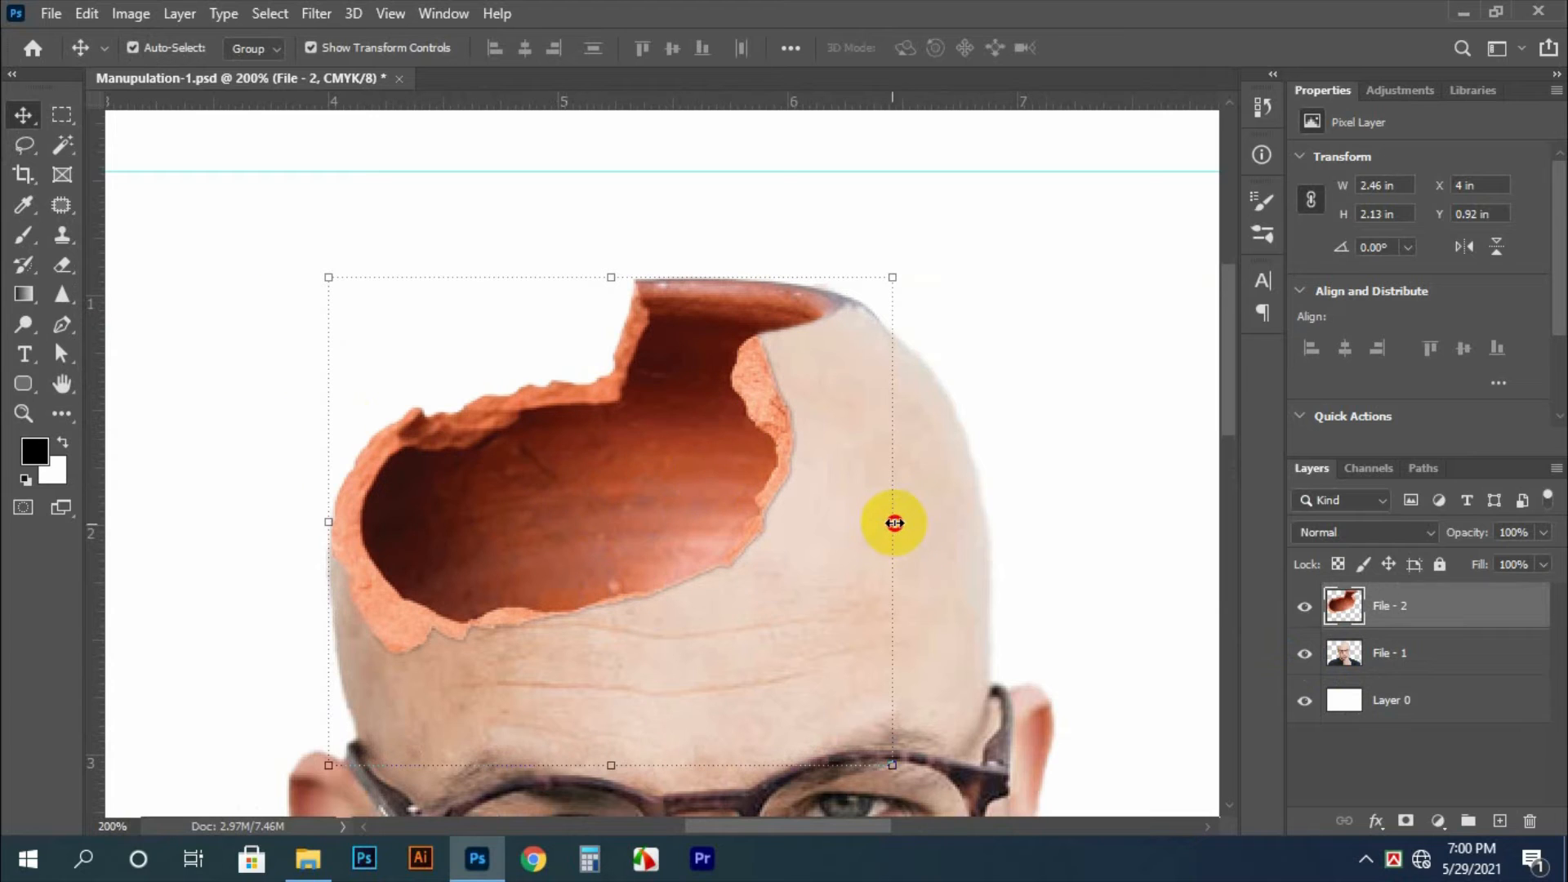
drag(894, 523, 902, 523)
key(Return)
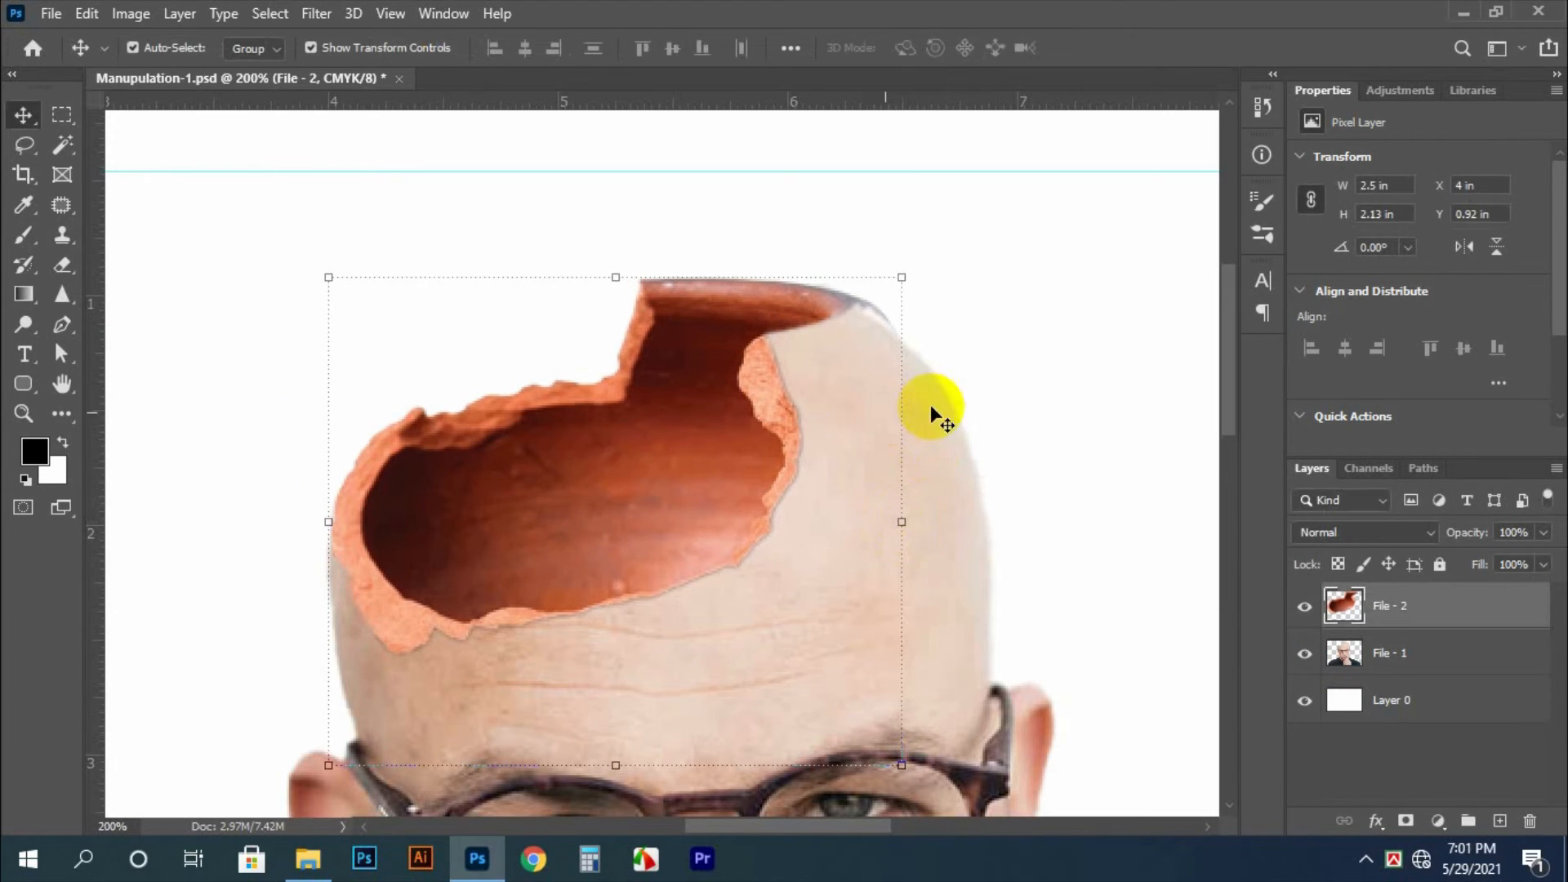
Try to erase the stray edge beyond the pot rim's upper right end on the File - 1 layer with a 20 px eraser
click(238, 395)
key(e)
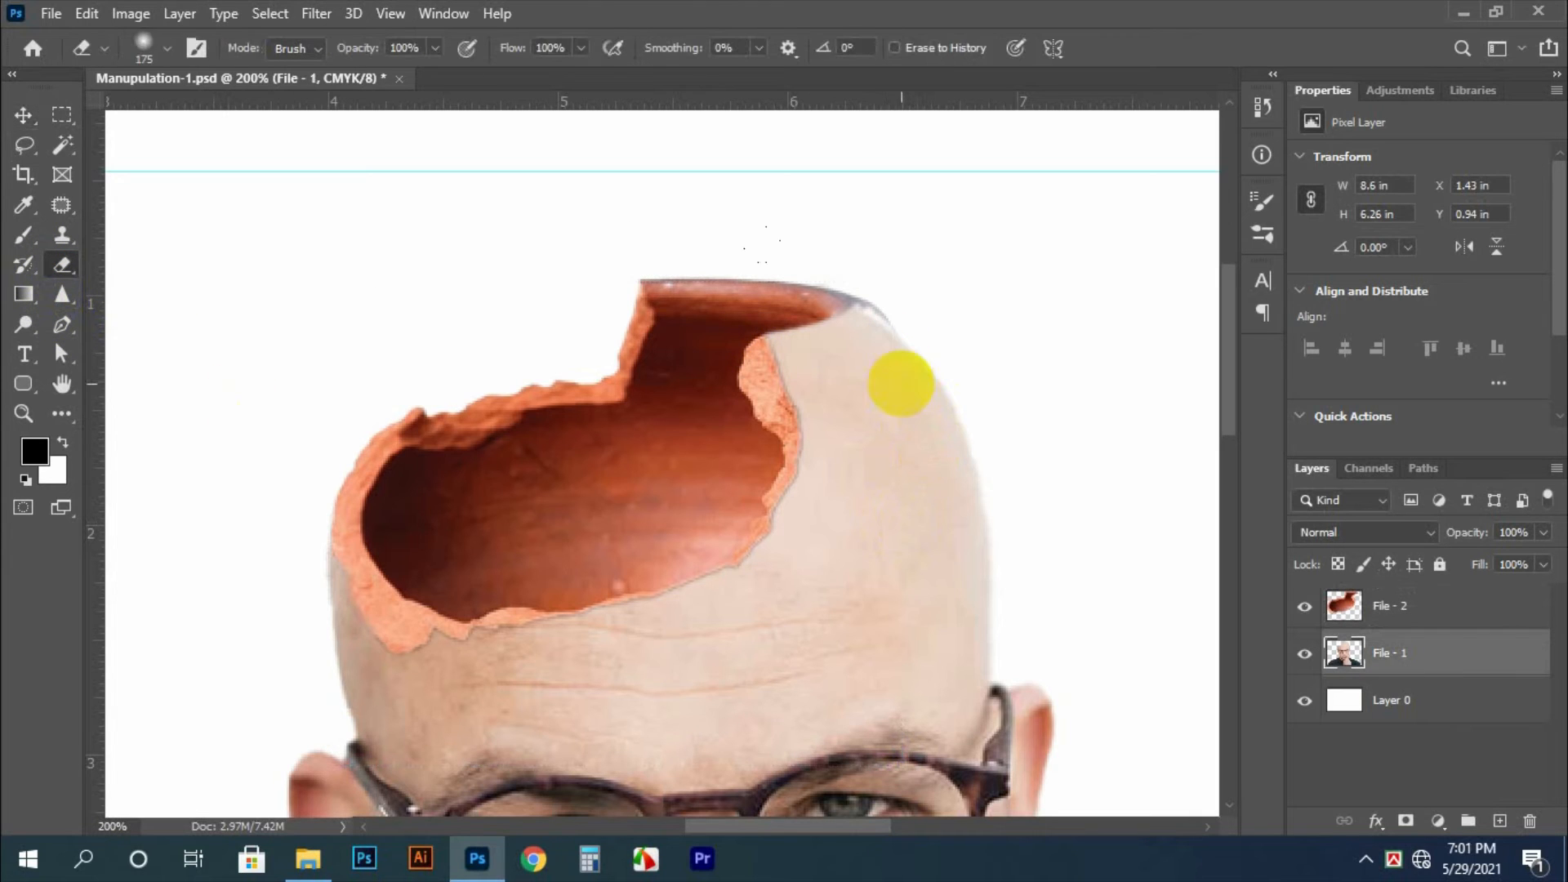
key(bracketleft)
key(bracketleft)
key(bracketleft)
key(bracketleft)
key(bracketleft)
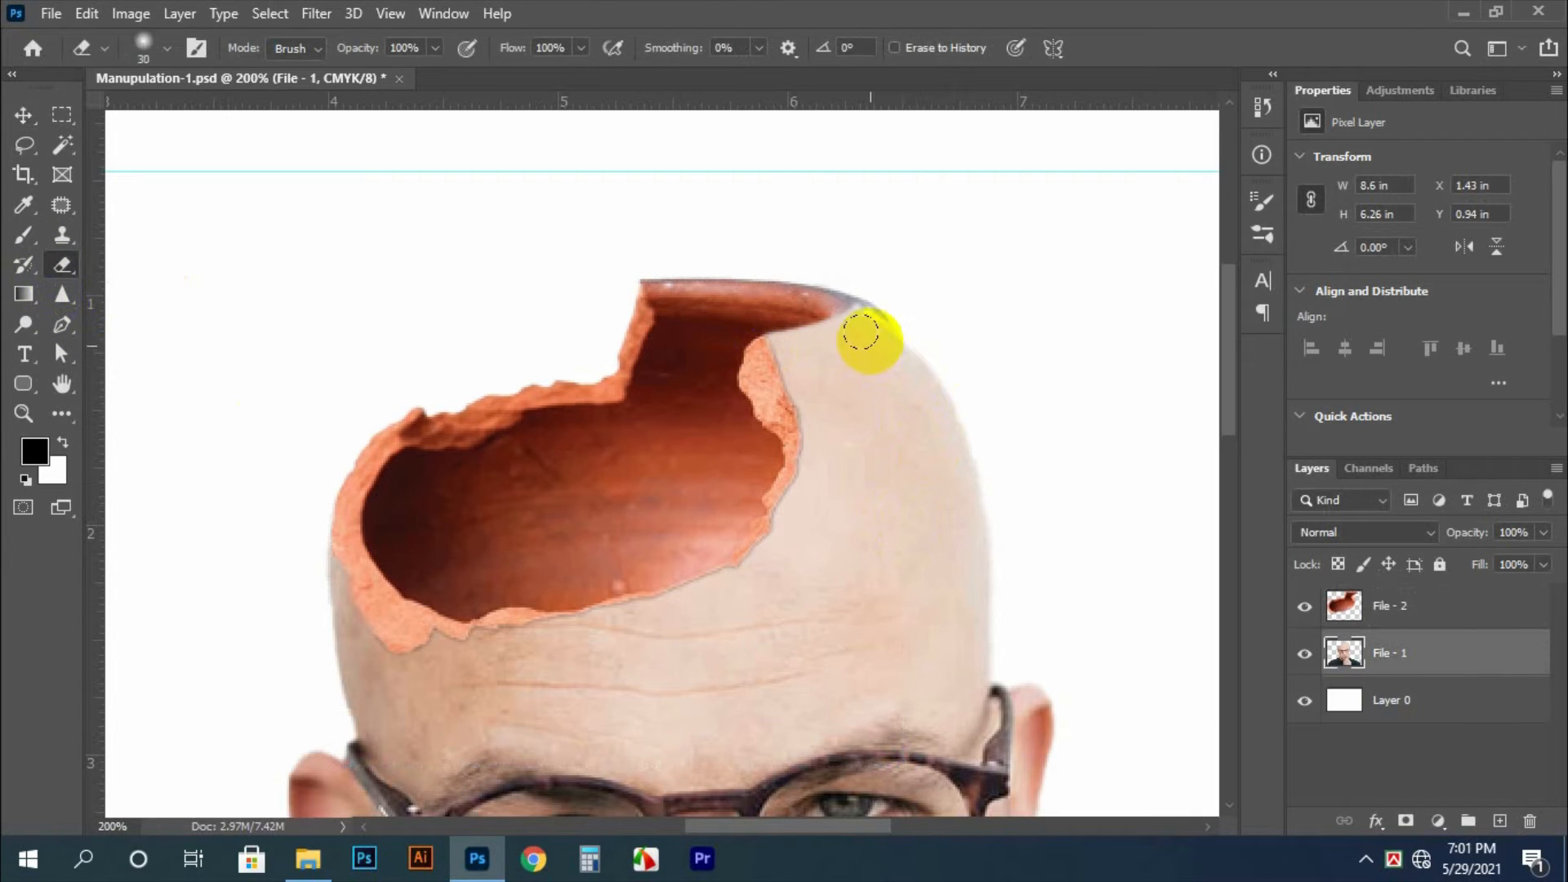
ctrl+click(871, 325)
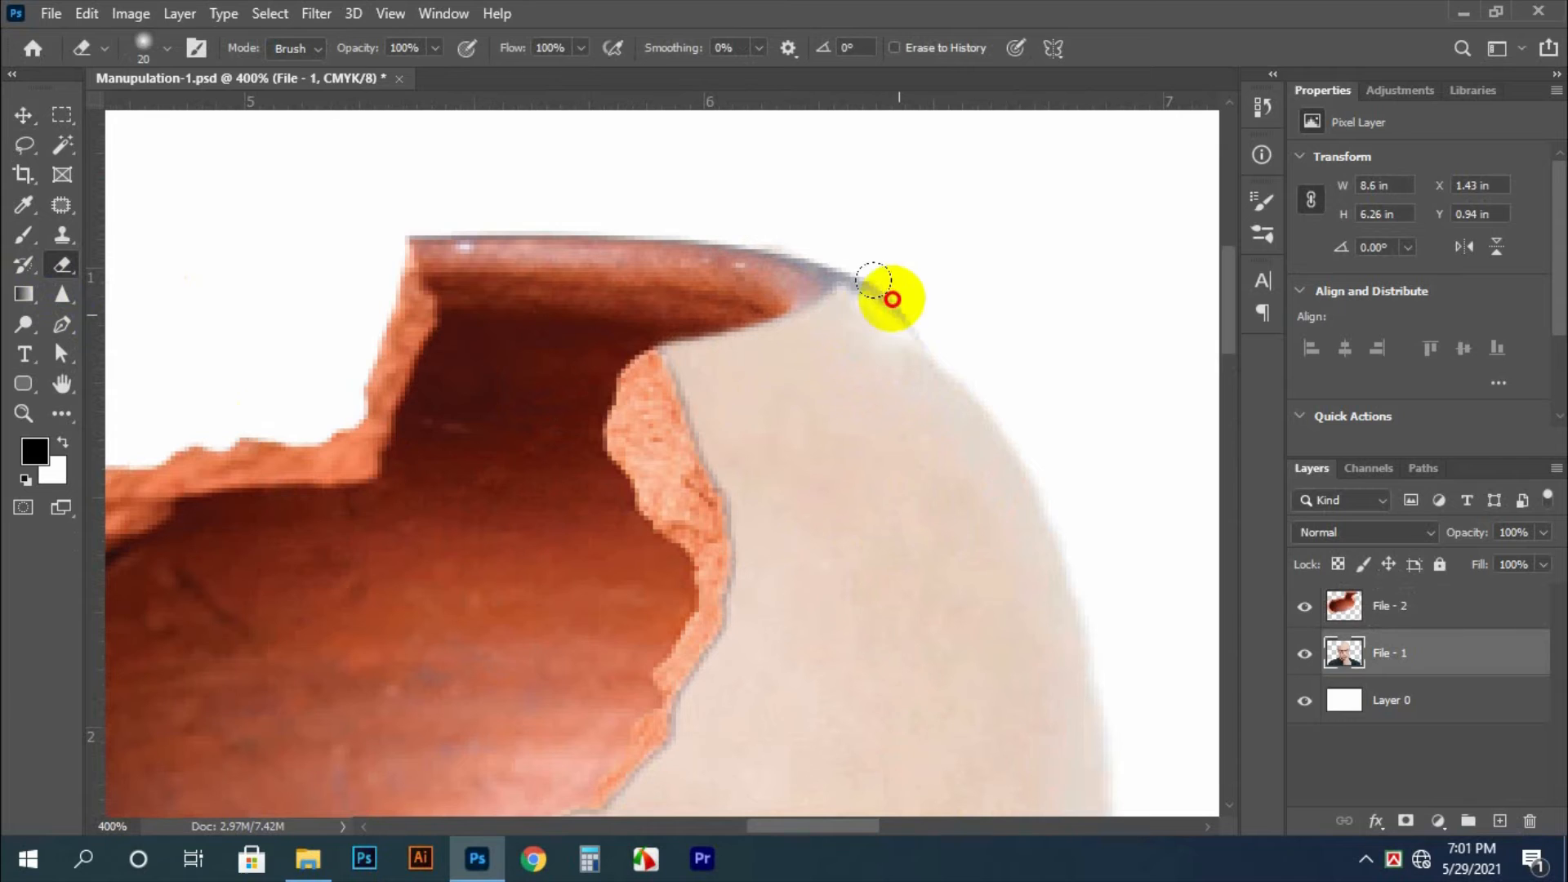
key(ctrl+z)
Erase the leftover grey edge beyond the pot rim's right tip on the File - 2 layer, finishing with a small 8–9 px brush
ctrl+right_click(618, 275)
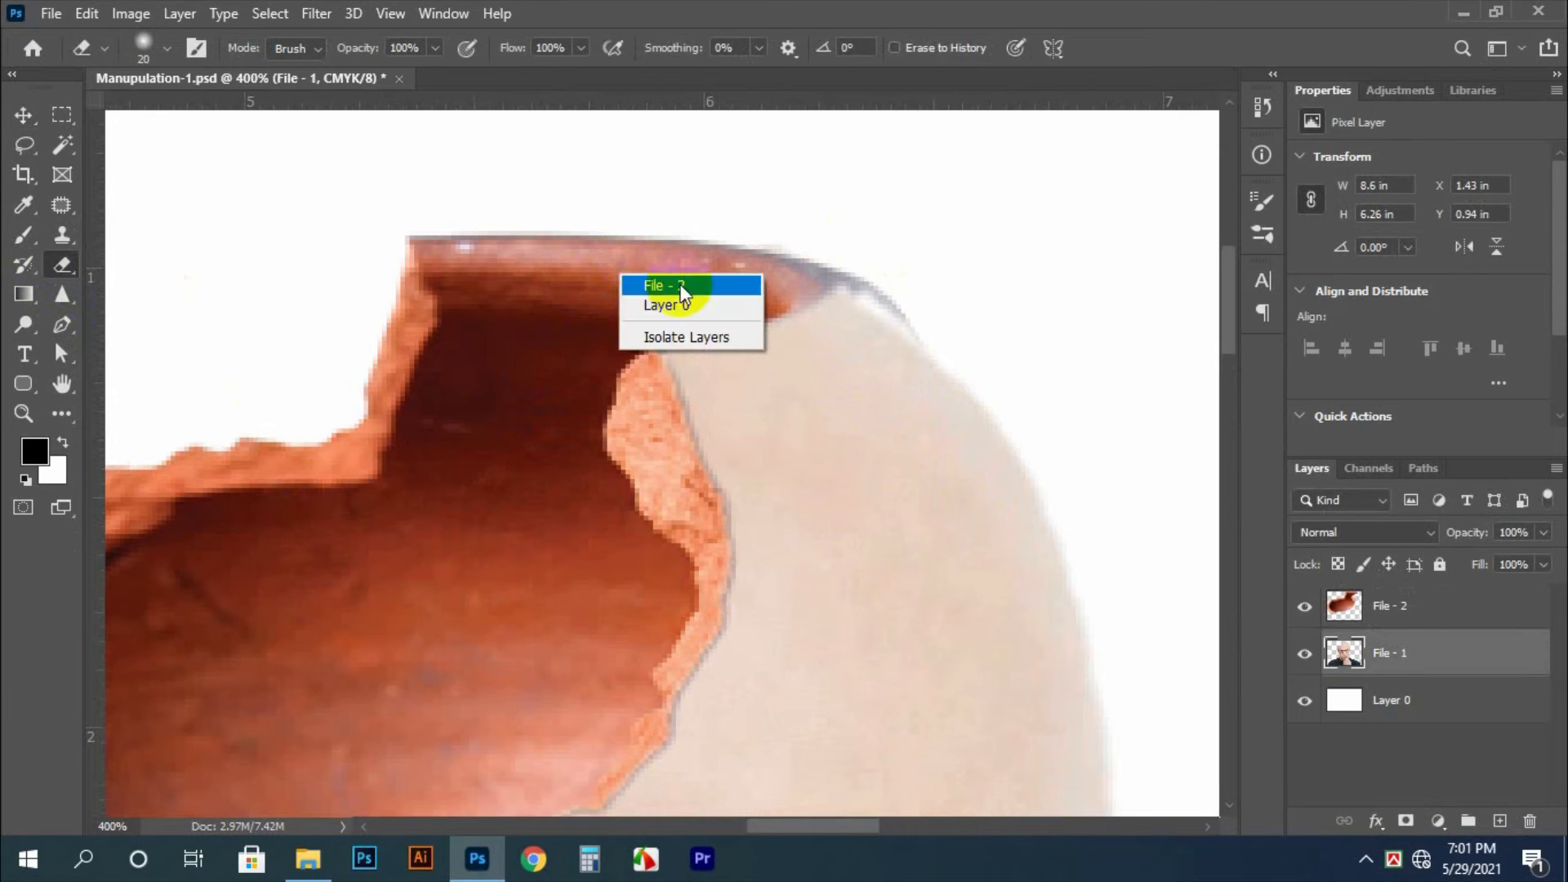
click(682, 287)
mouse_move(928, 329)
mouse_down()
mouse_move(834, 223)
mouse_move(867, 276)
mouse_move(804, 215)
mouse_move(839, 238)
mouse_move(679, 182)
mouse_up()
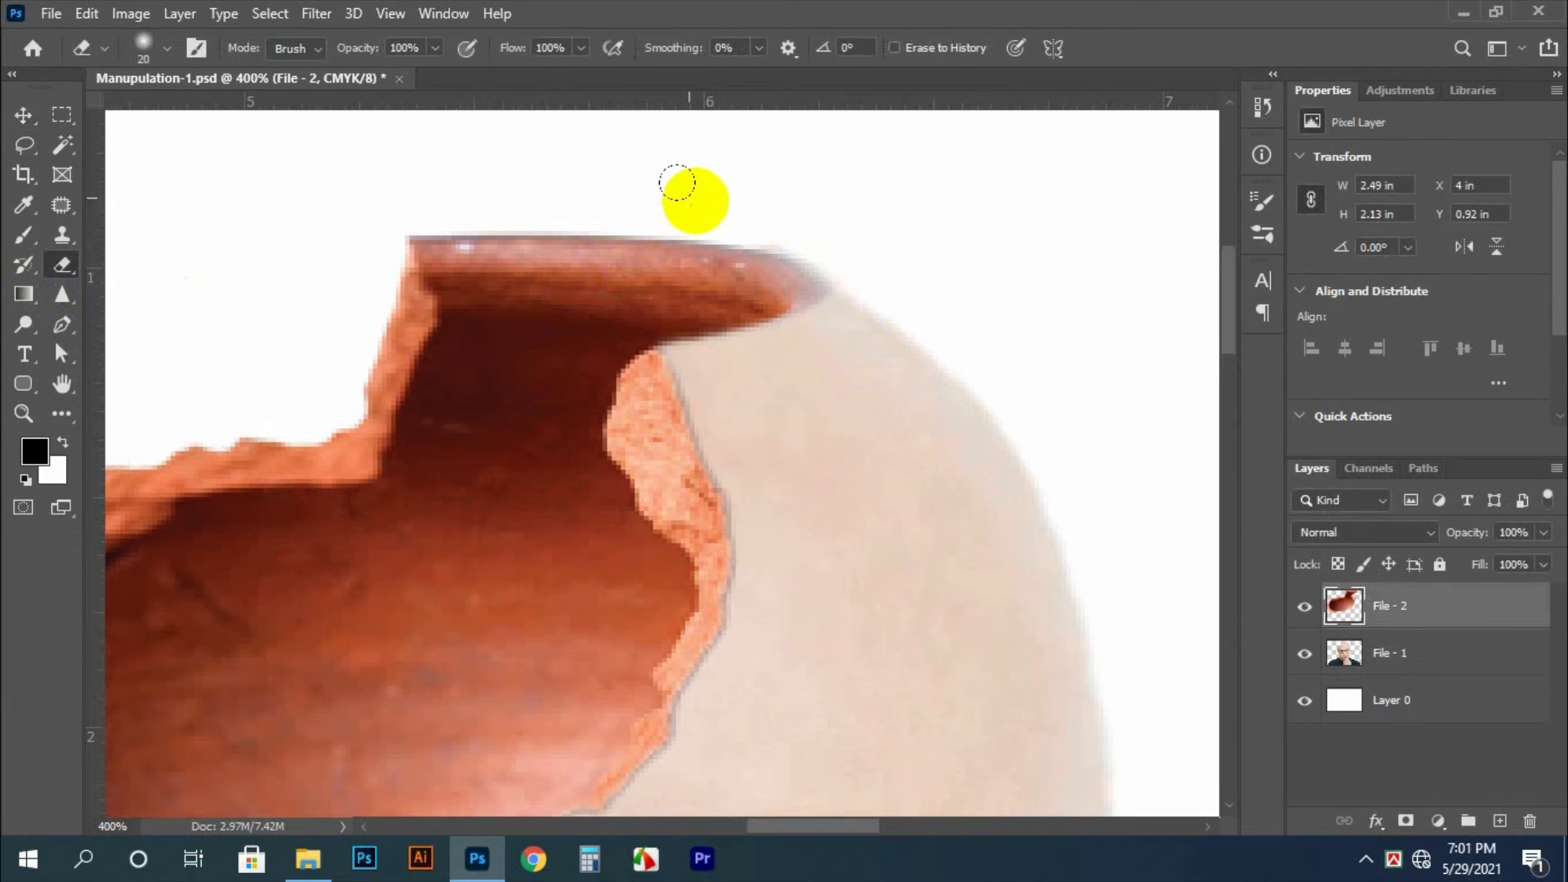
key(bracketleft)
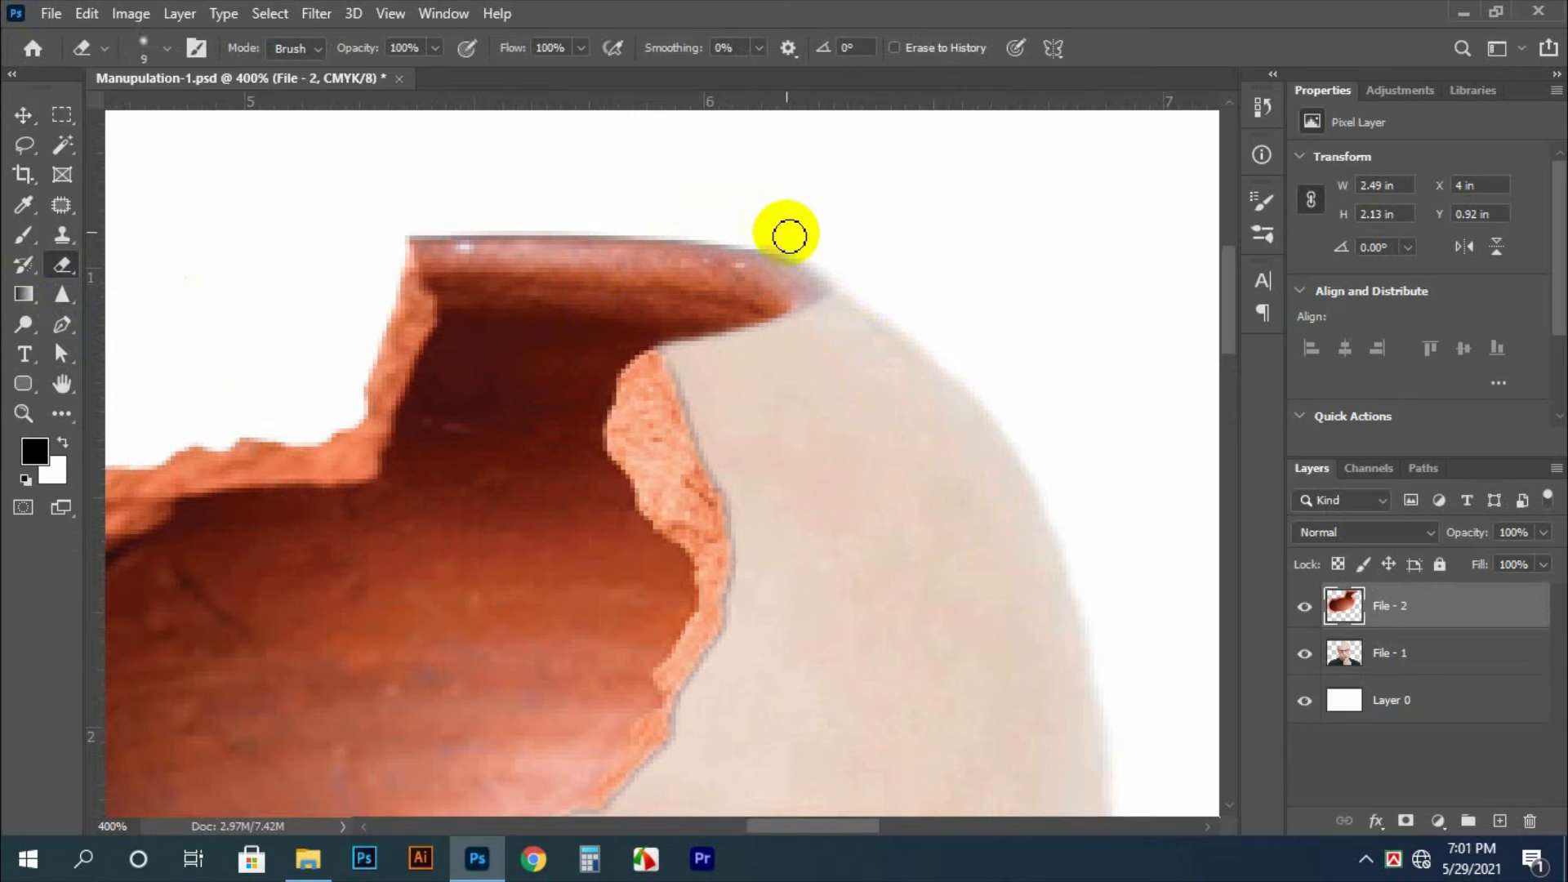
mouse_move(764, 233)
mouse_down()
mouse_move(829, 256)
mouse_move(779, 340)
mouse_move(844, 280)
mouse_move(749, 224)
mouse_move(832, 294)
mouse_up()
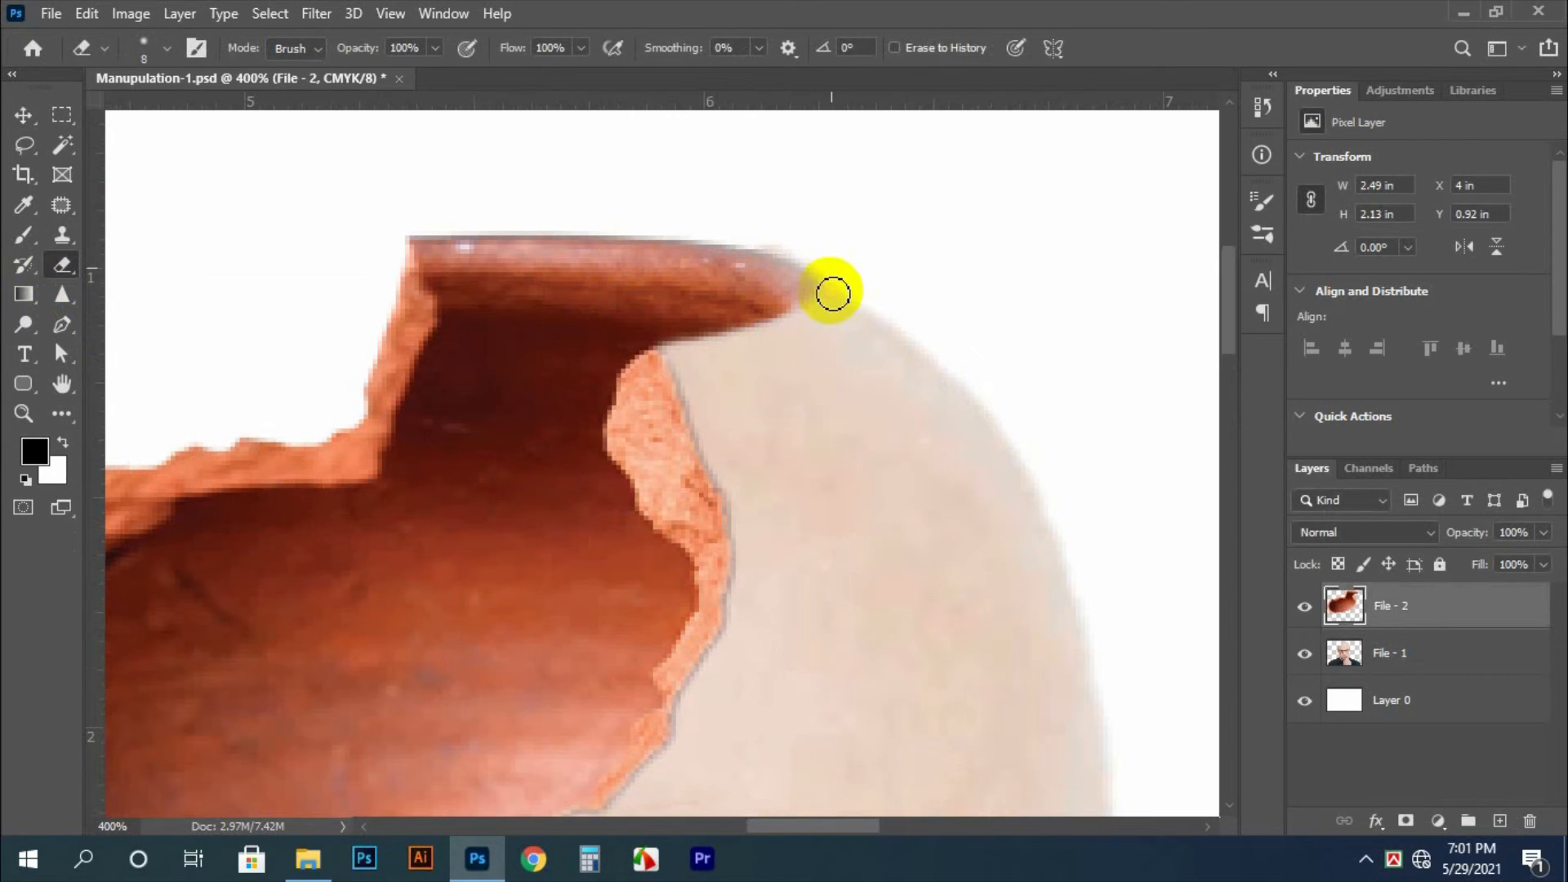
Stretch the pot piece on the File - 2 layer outward on its right side to a width of 2.54 in
right_click(709, 344)
key(v)
right_click(641, 295)
click(658, 308)
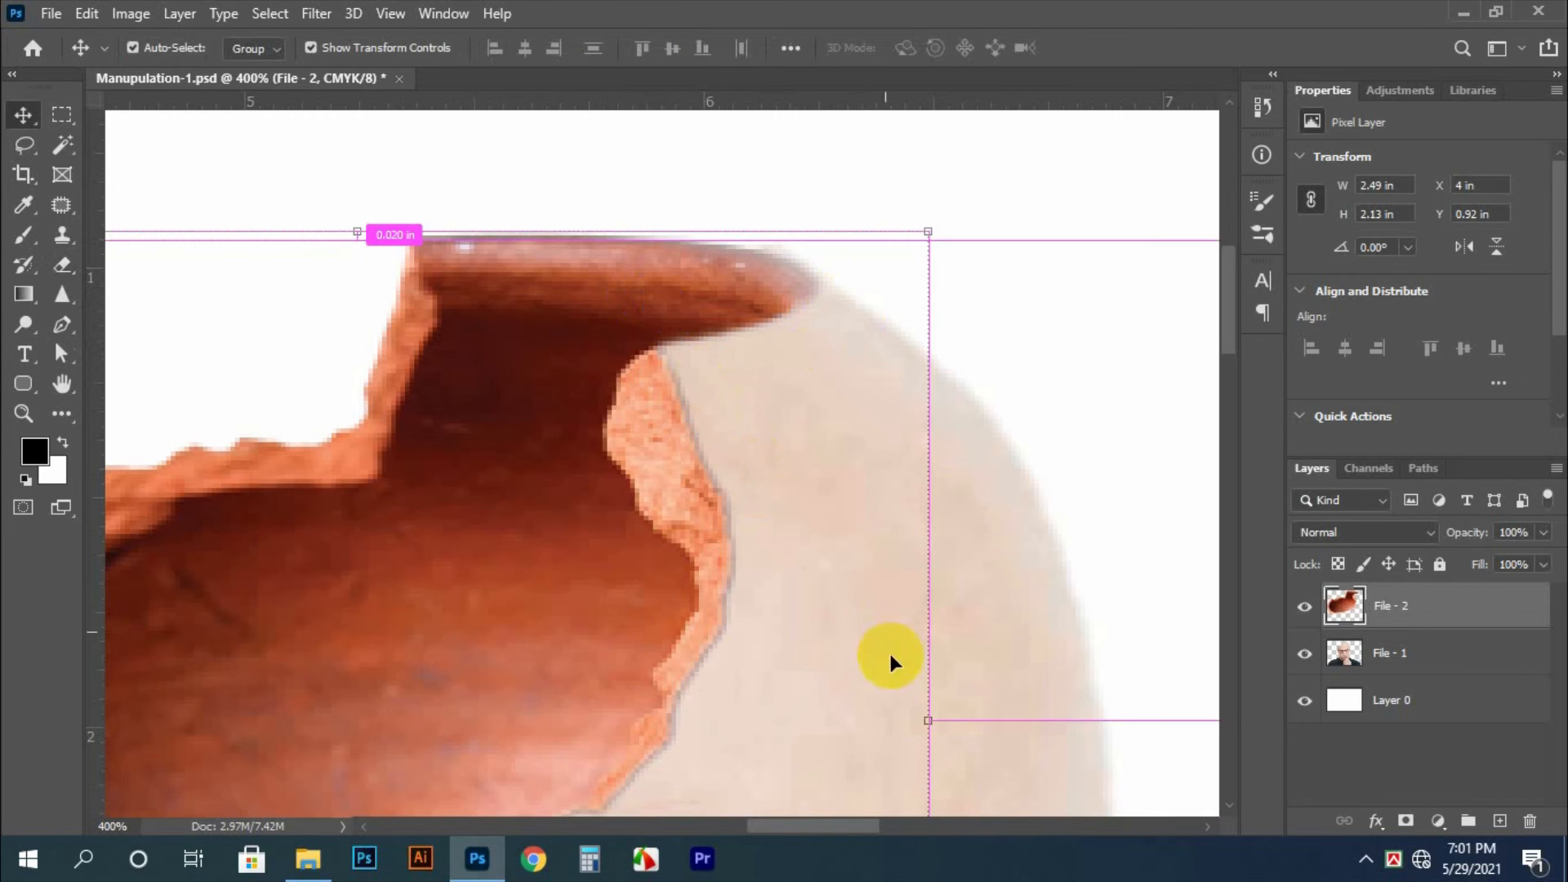
key(ctrl+t)
drag(927, 727, 951, 725)
key(Return)
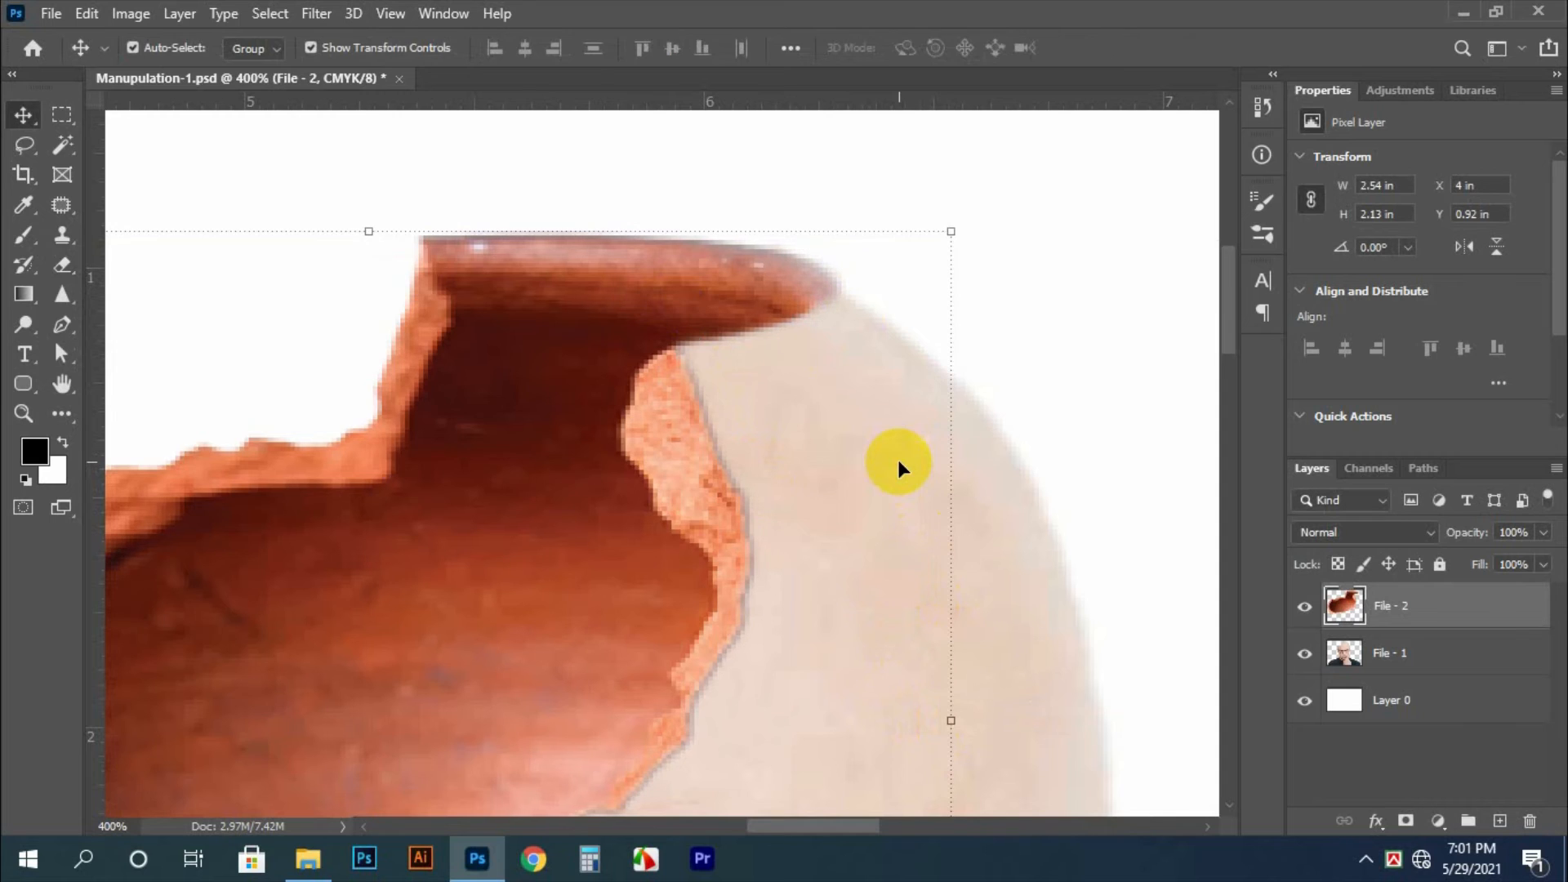
Try to nudge the pot piece slightly down, and undo the movement
key(Down)
key(Down)
key(Down)
key(ctrl+z)
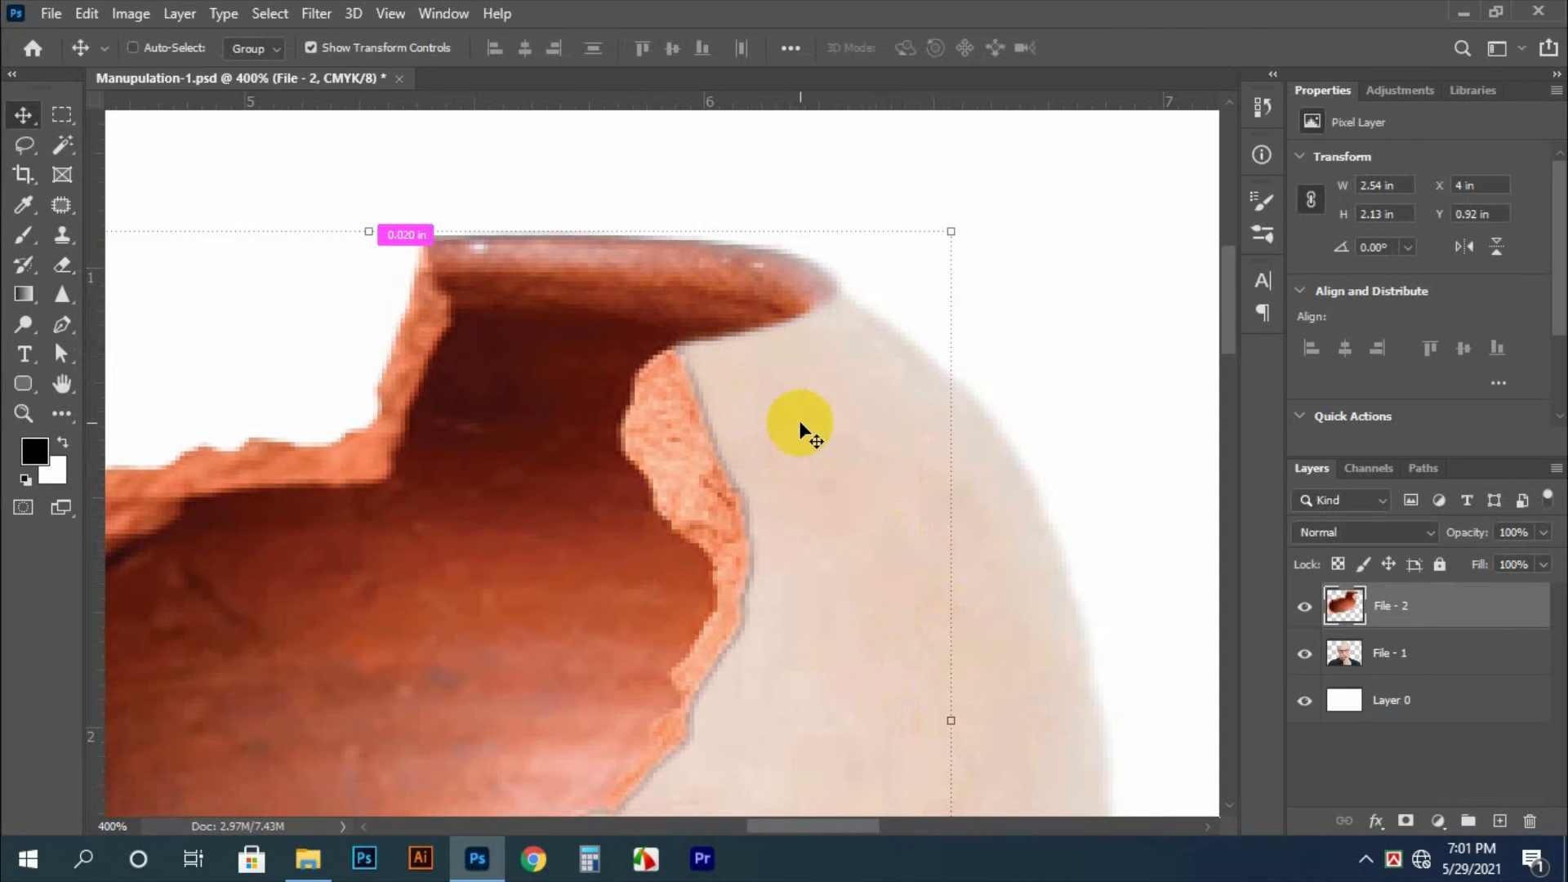
Lower the pot piece's upper edge slightly, bringing its height to 2.12 in and its Y position to 0.93 in
key(ctrl+t)
drag(950, 232, 946, 239)
key(Return)
Lasso the sliver of skin sticking out above the pot rim and delete it from the File - 1 layer
click(873, 371)
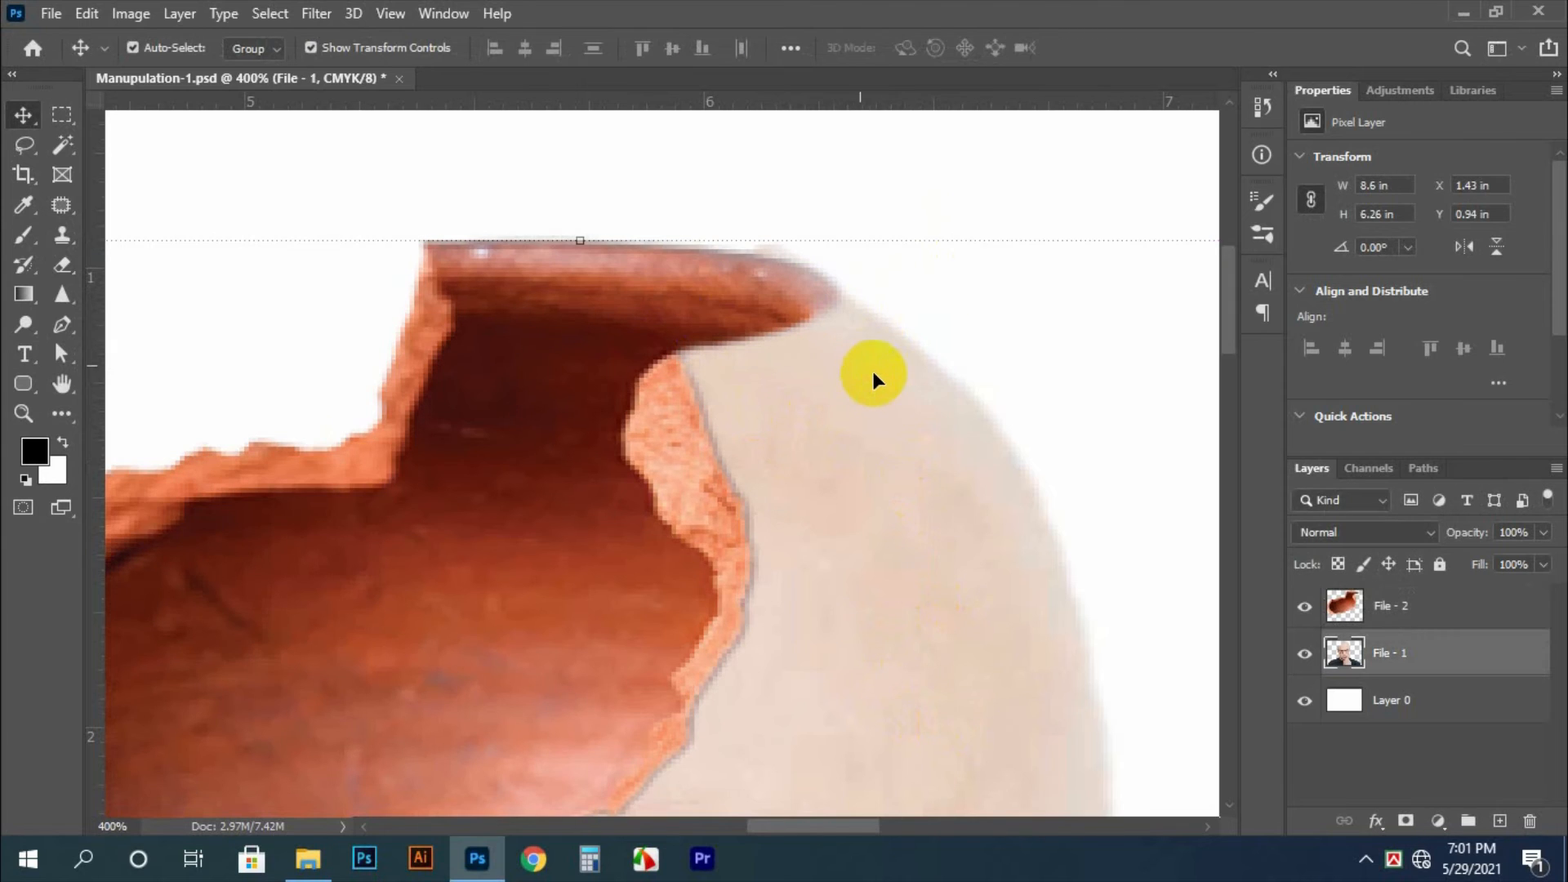
right_click(896, 396)
click(915, 404)
key(l)
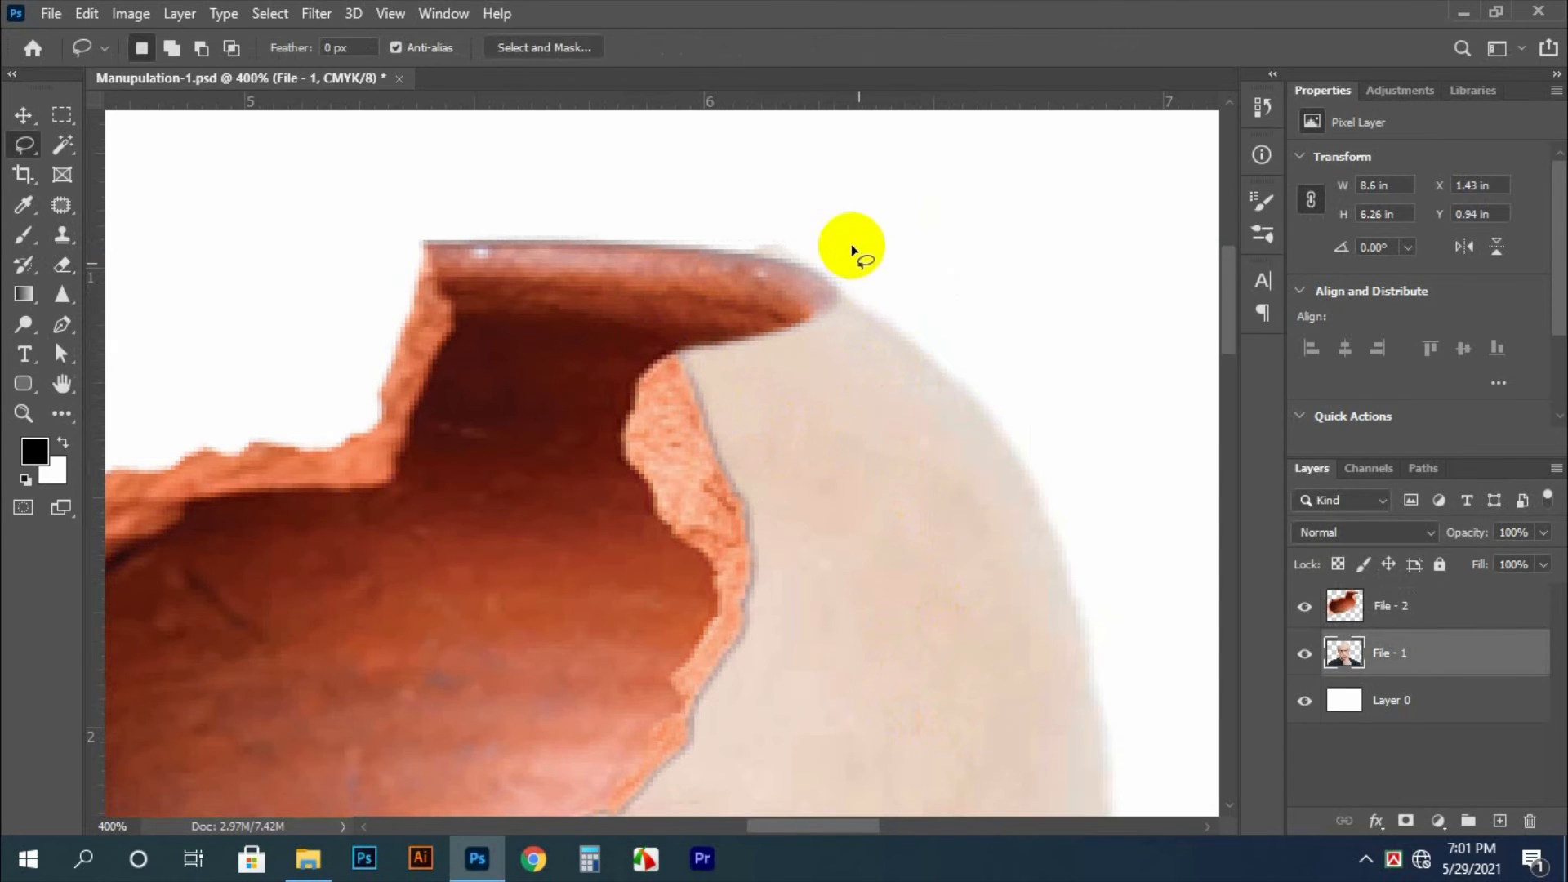
mouse_move(869, 246)
mouse_down()
mouse_move(812, 285)
mouse_move(621, 233)
mouse_up()
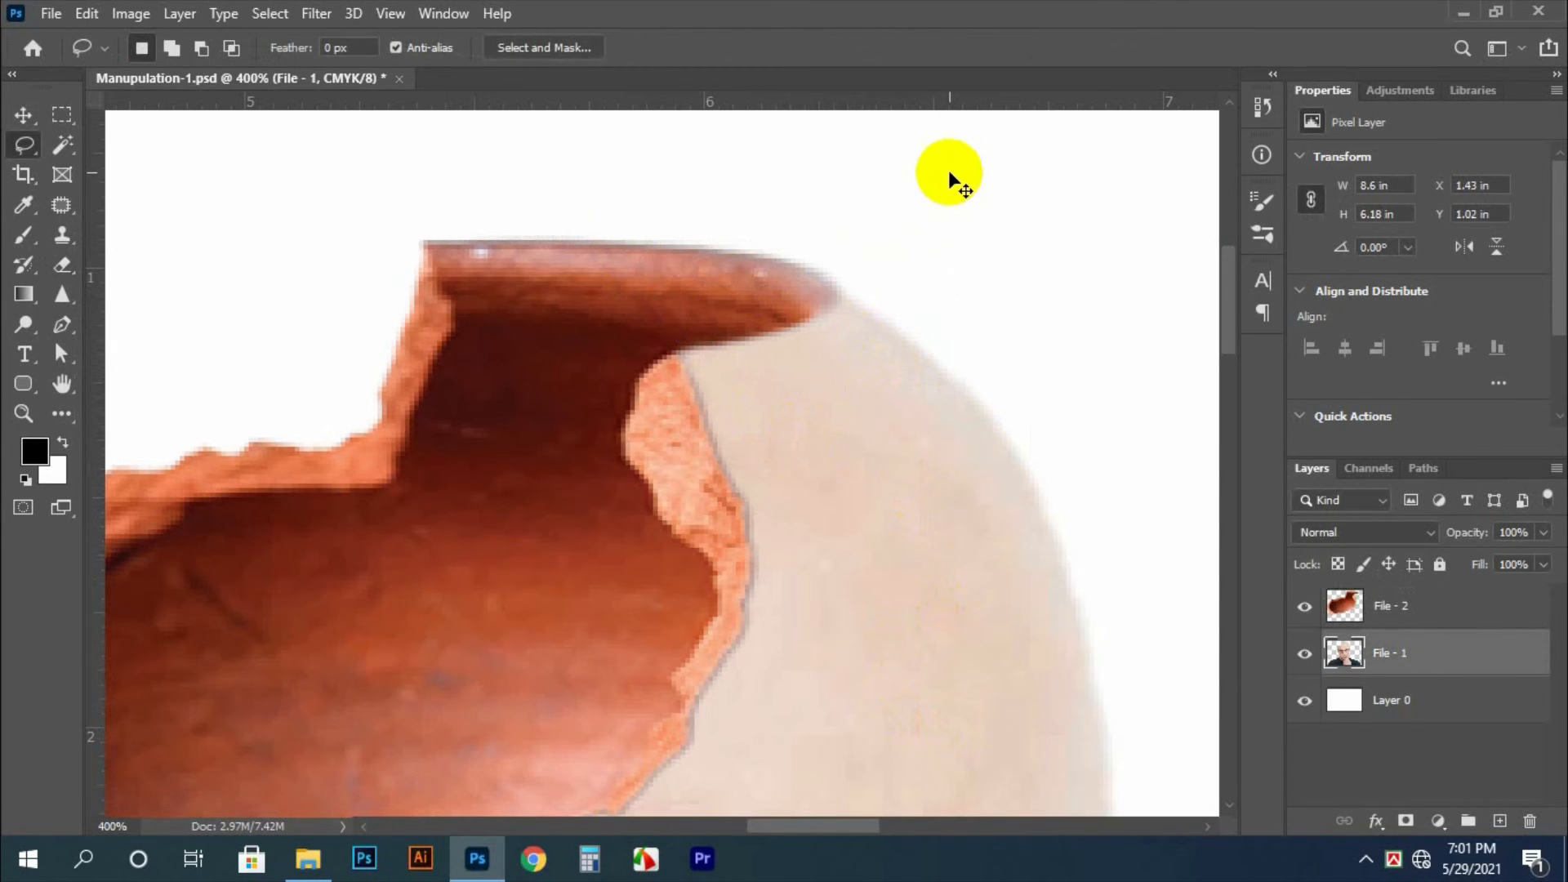
key(ctrl+0)
key(v)
click(895, 294)
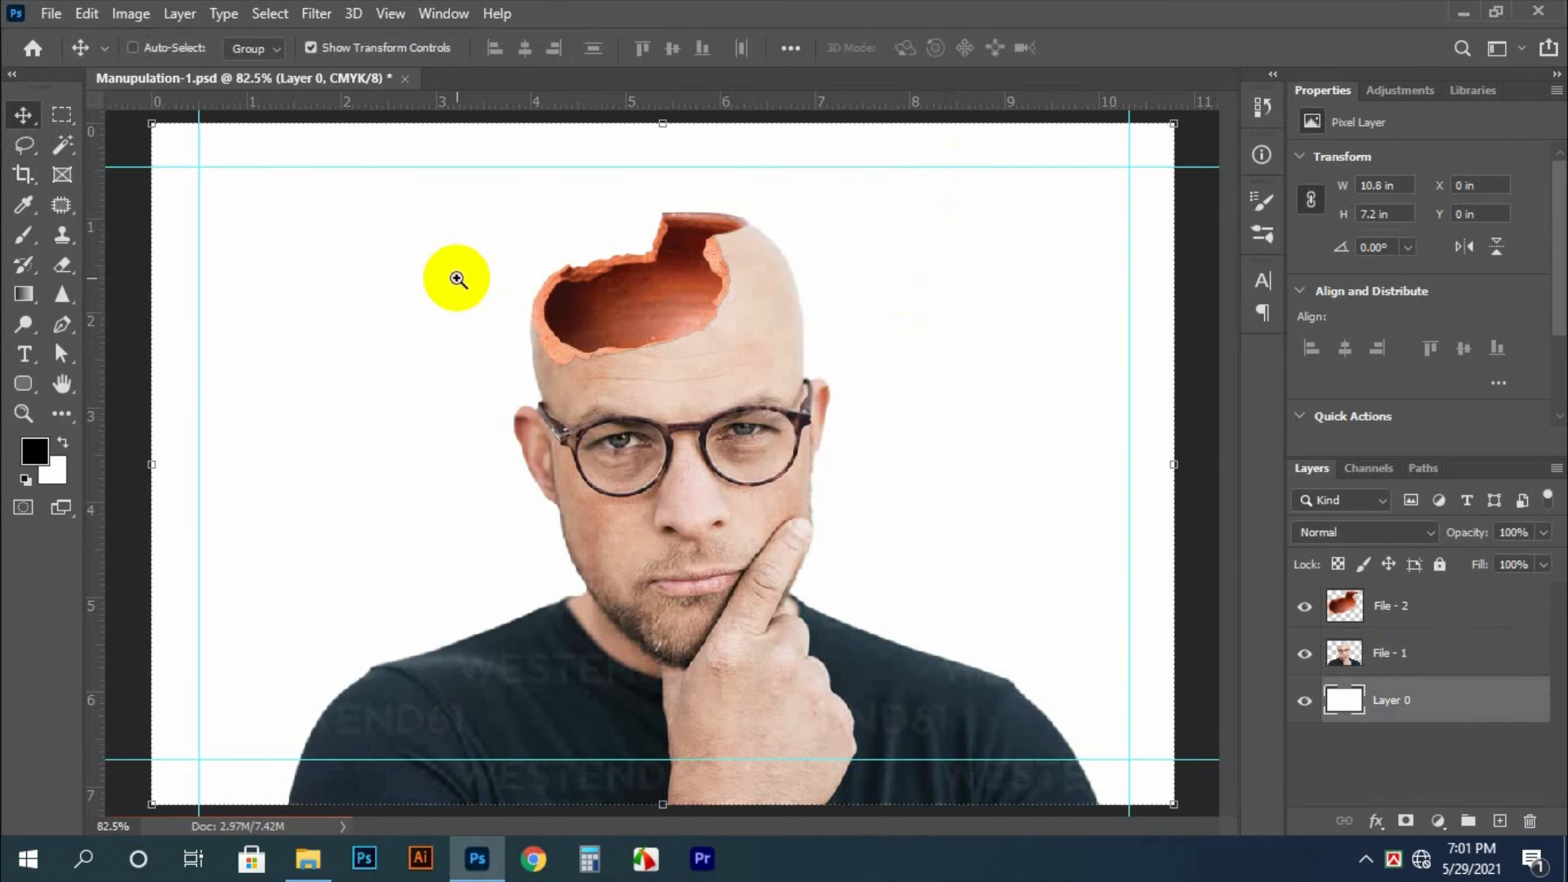
Clone skin along the head's left outline beside the pot rim on the File - 1 layer, using a 6 px Clone Stamp
ctrl+click(577, 319)
ctrl+click(578, 319)
ctrl+click(577, 319)
ctrl+click(577, 319)
right_click(374, 302)
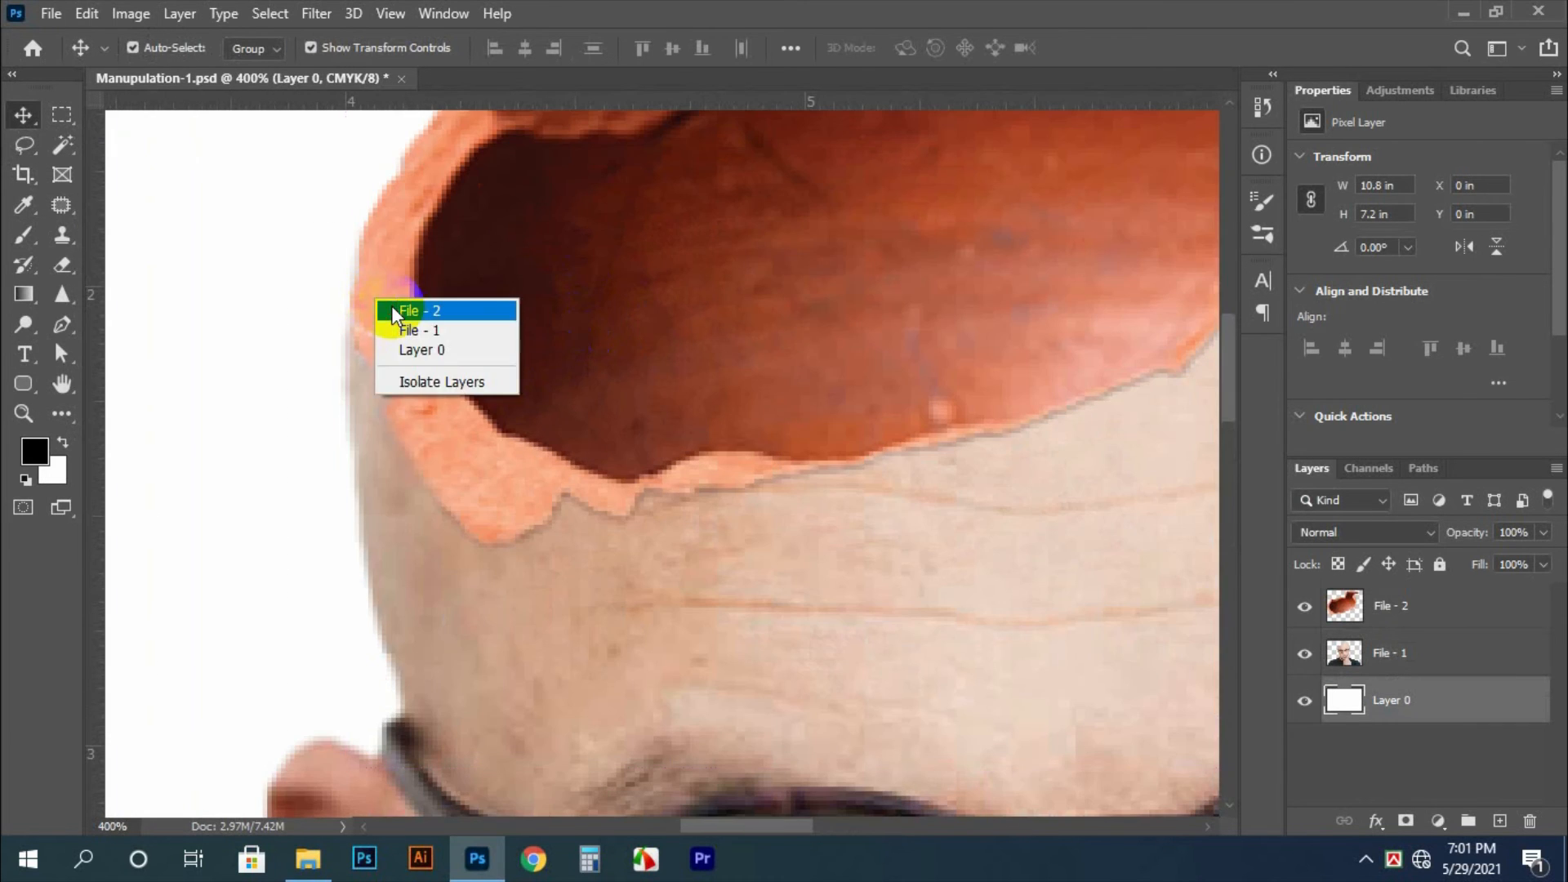
click(390, 305)
click(501, 585)
right_click(501, 584)
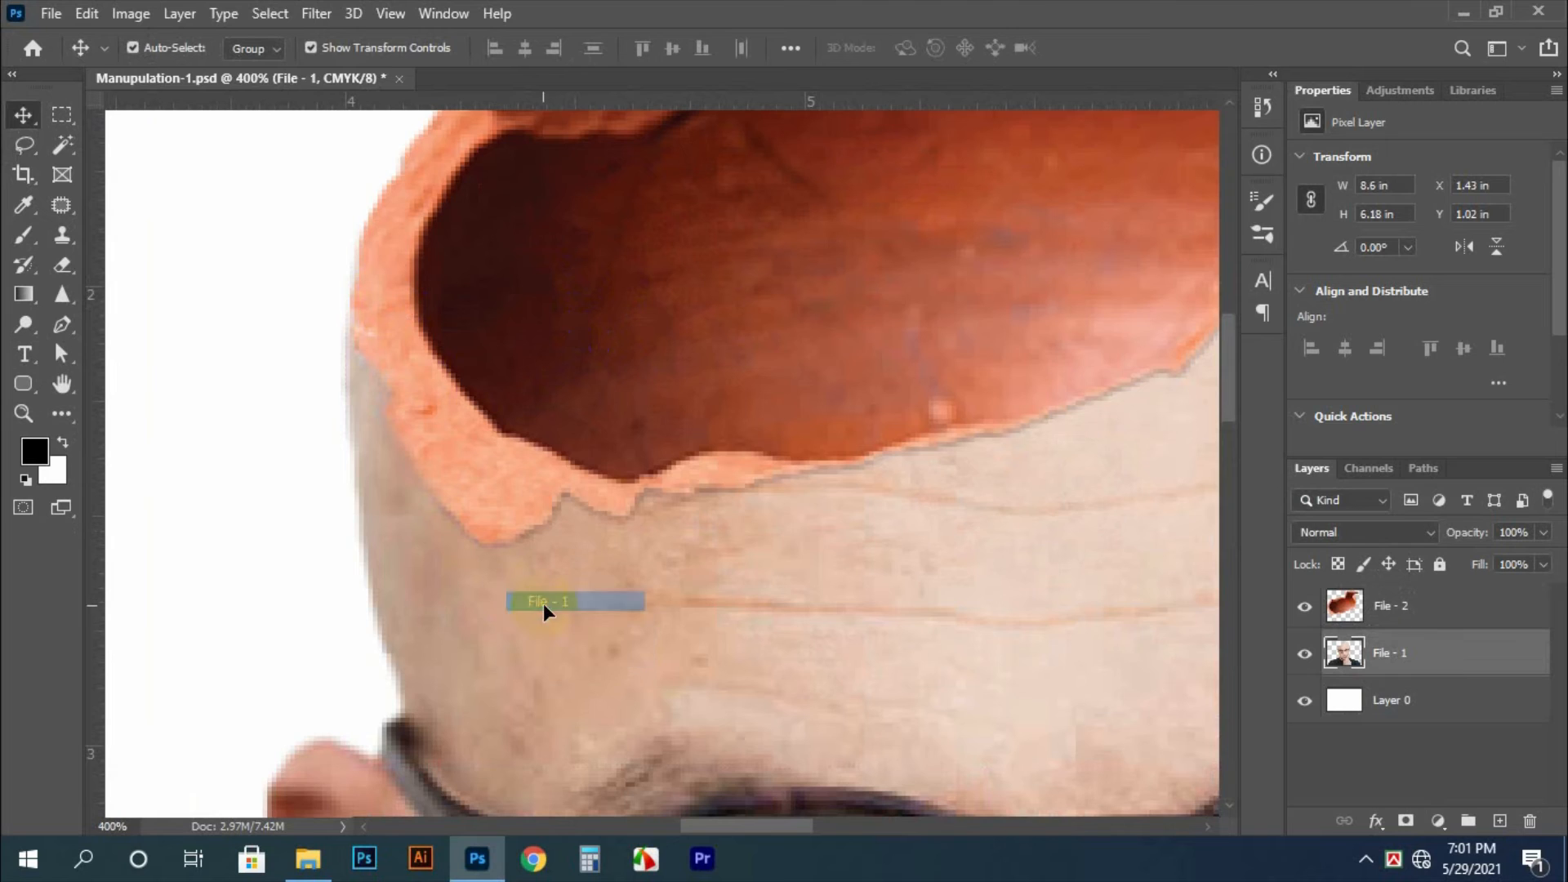
click(542, 605)
key(s)
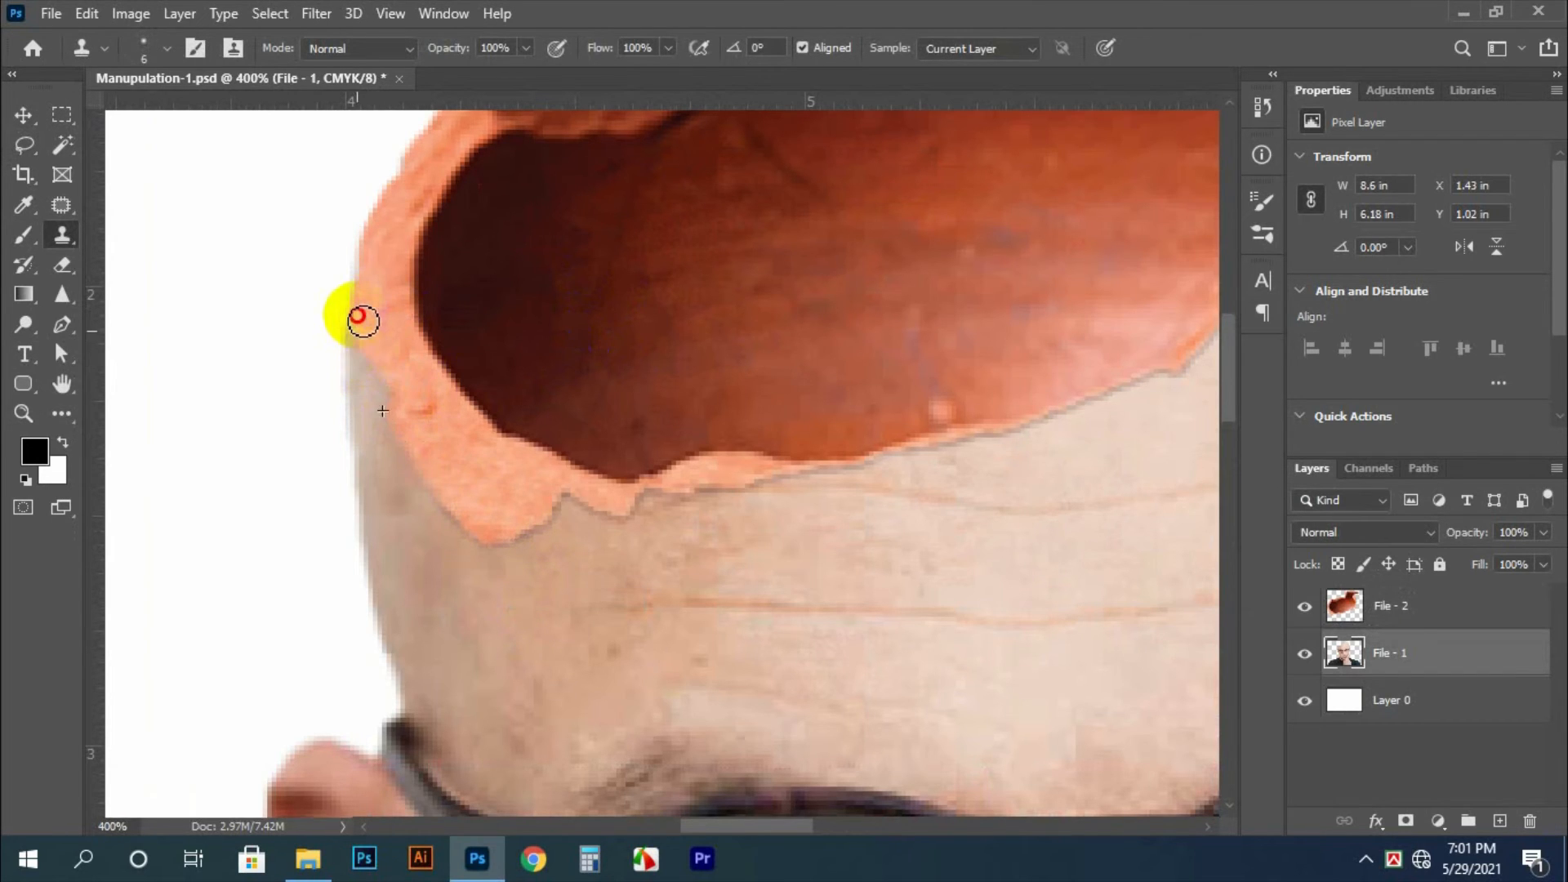
drag(363, 321, 387, 246)
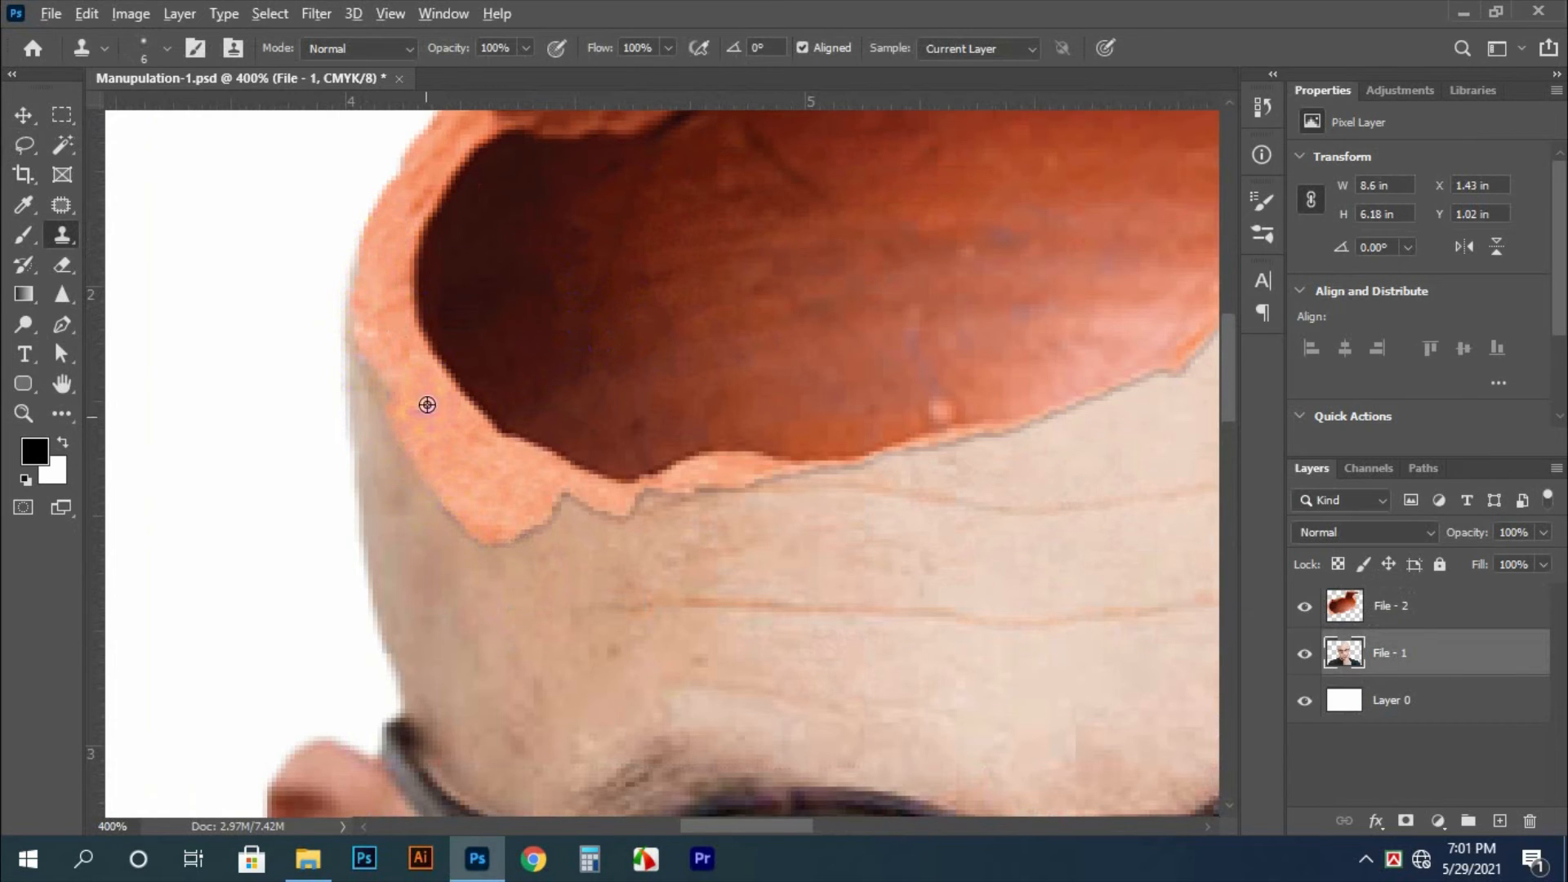
mouse_move(368, 249)
mouse_down()
mouse_move(415, 187)
mouse_move(433, 195)
mouse_up()
Dodge the dark left part of the pot interior on the File - 2 layer with 40 and 60 px brushes, midtones, 57% exposure
key(ctrl+space)
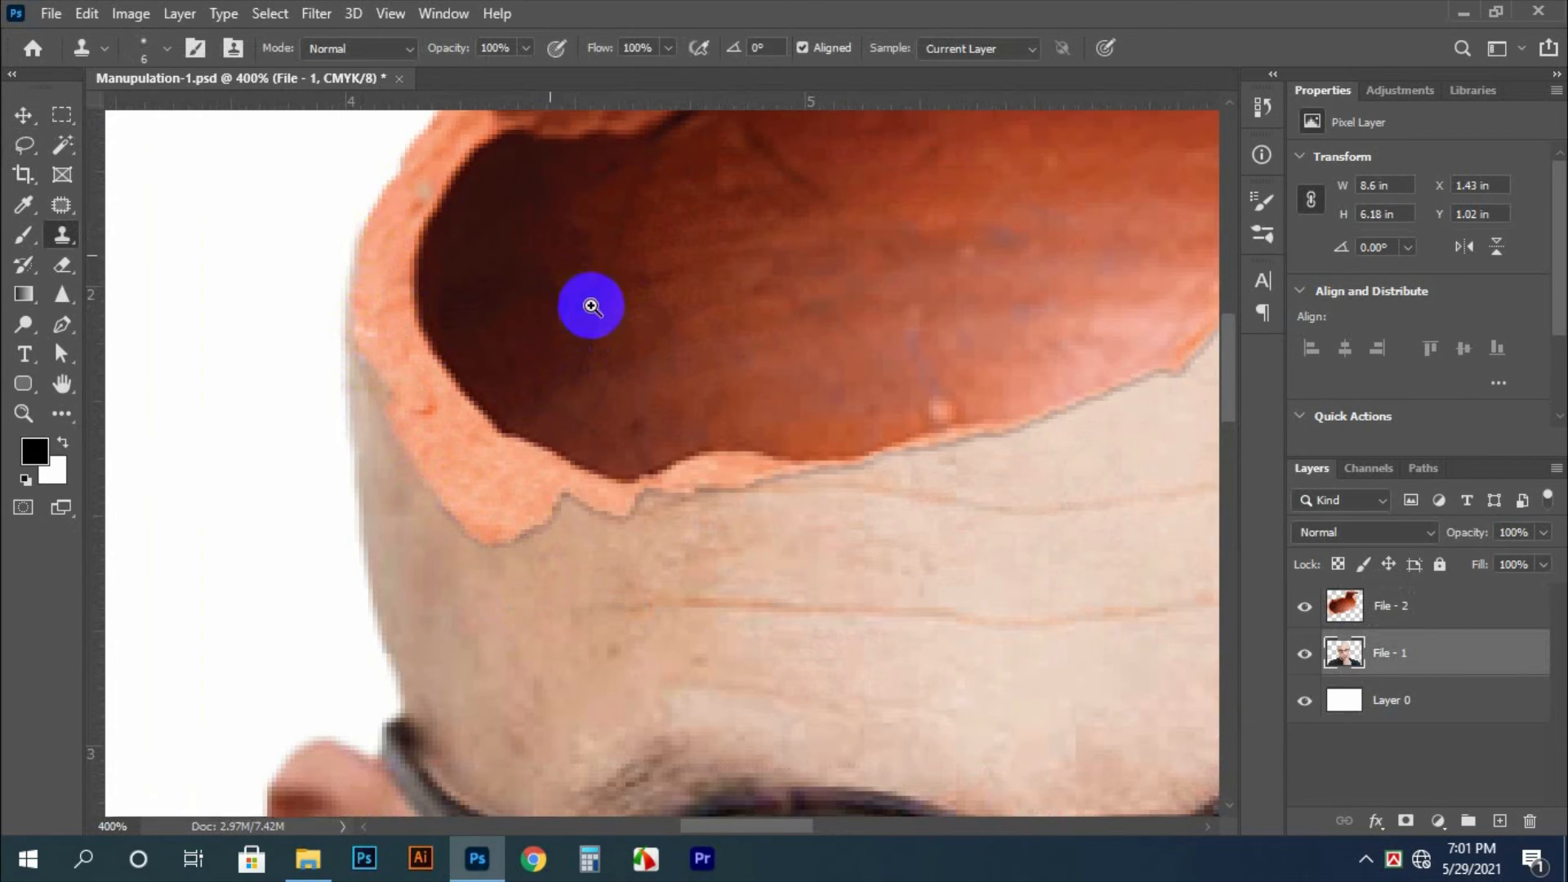
drag(591, 308, 474, 315)
key(ctrl+0)
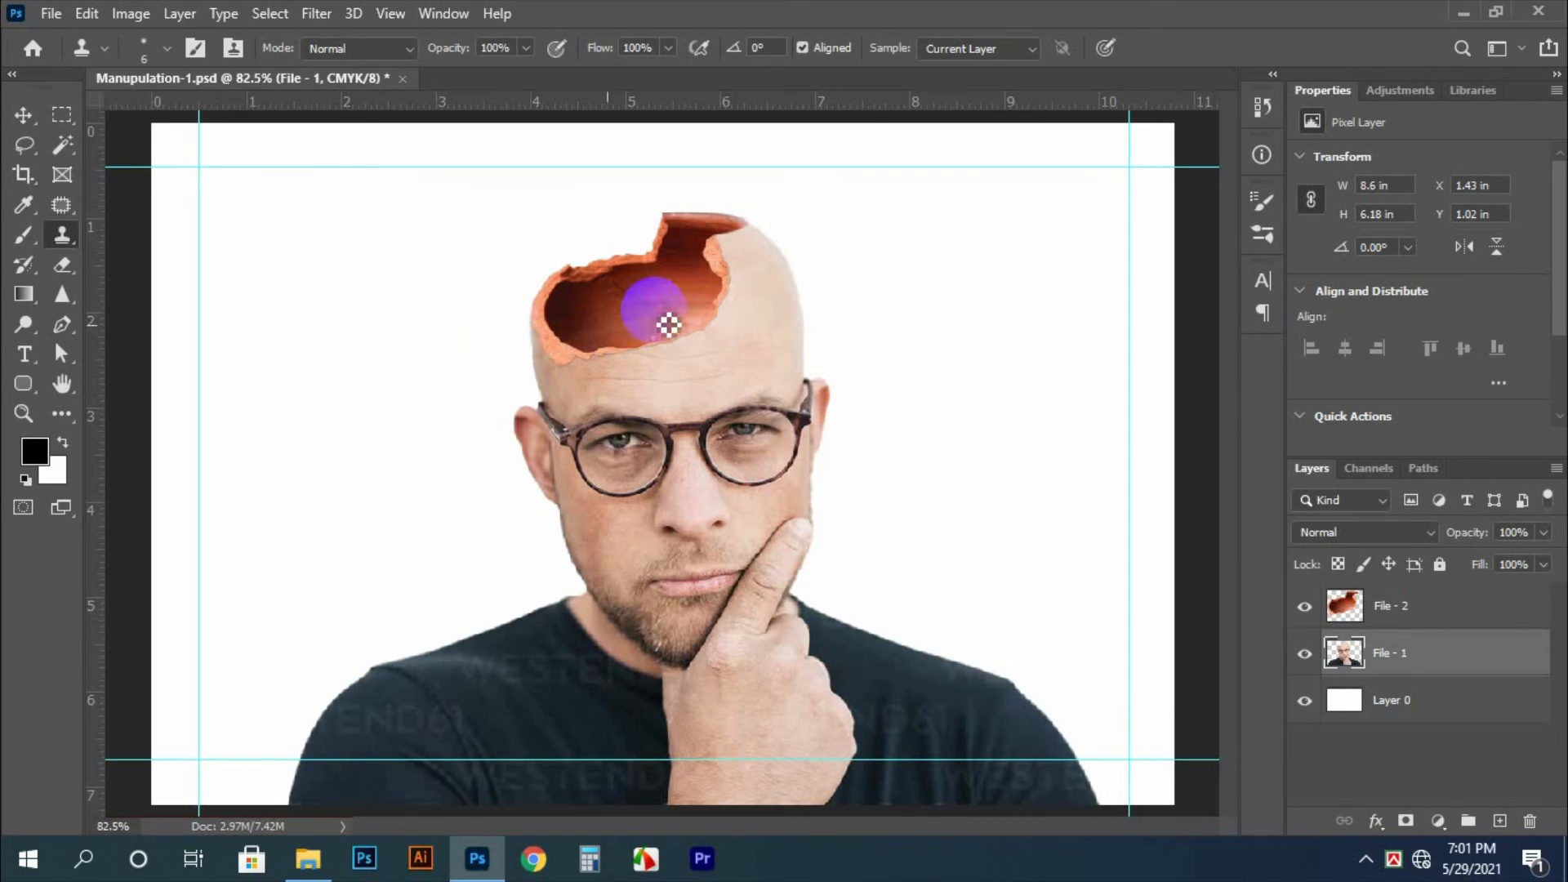
key(v)
click(707, 295)
scroll(651, 298, up, 2)
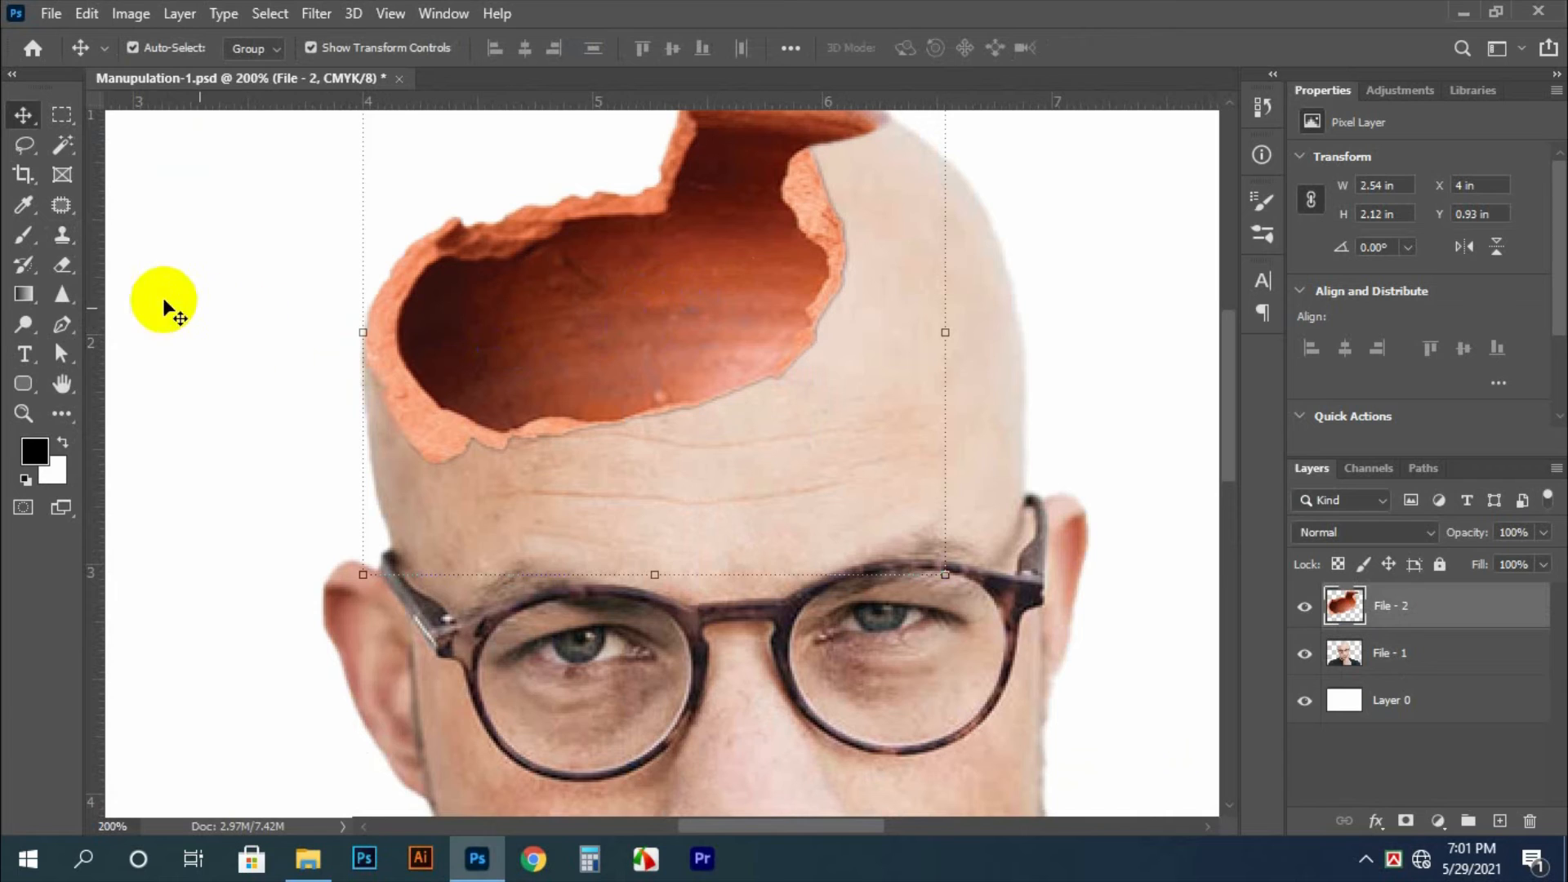
click(62, 264)
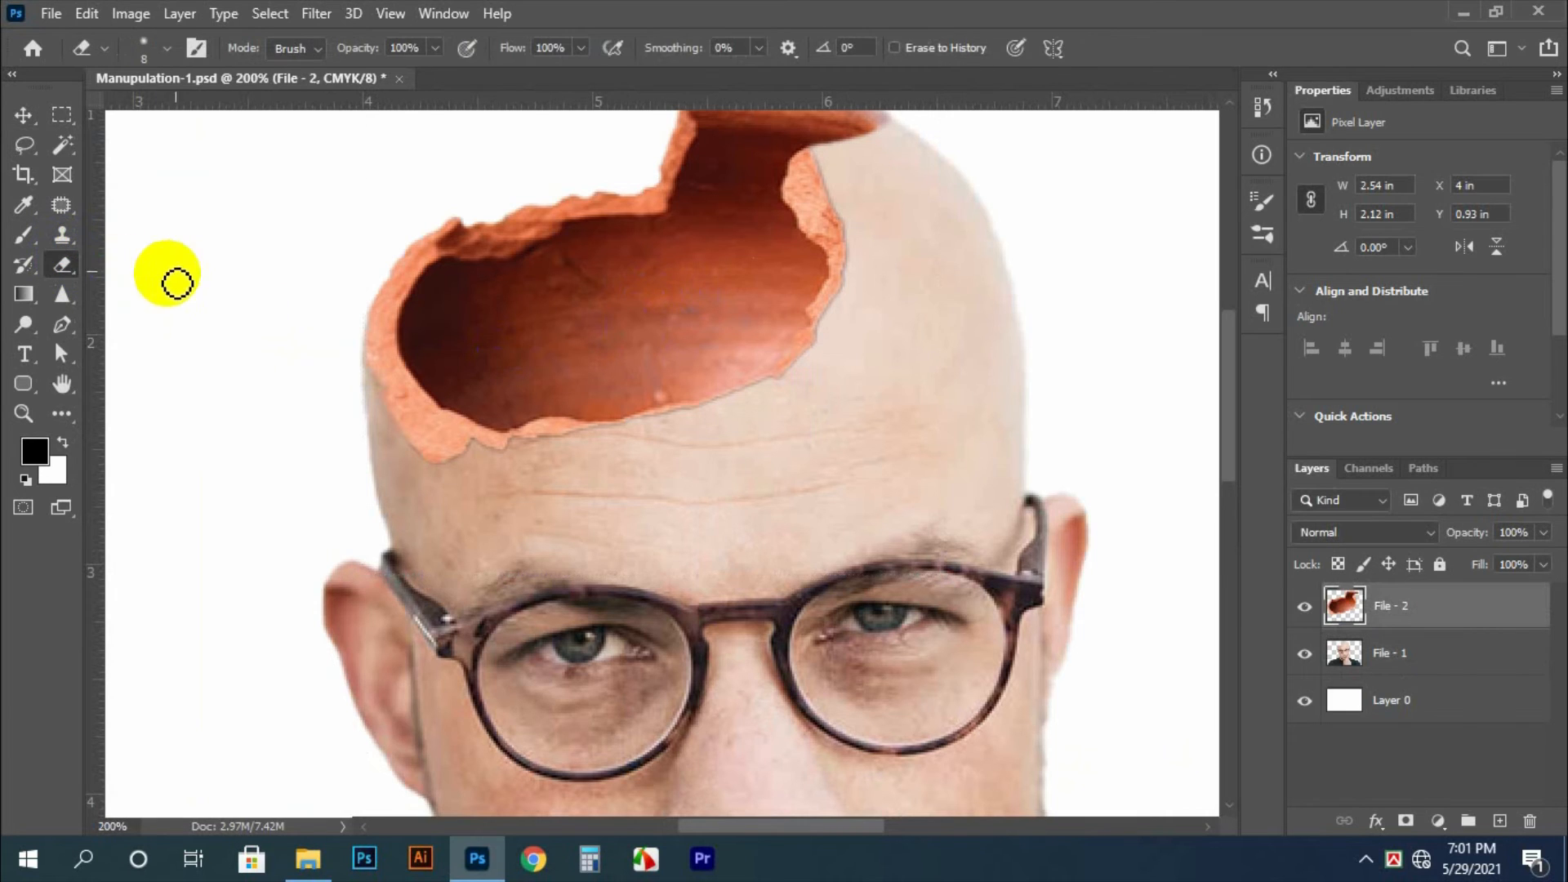
right_click(66, 265)
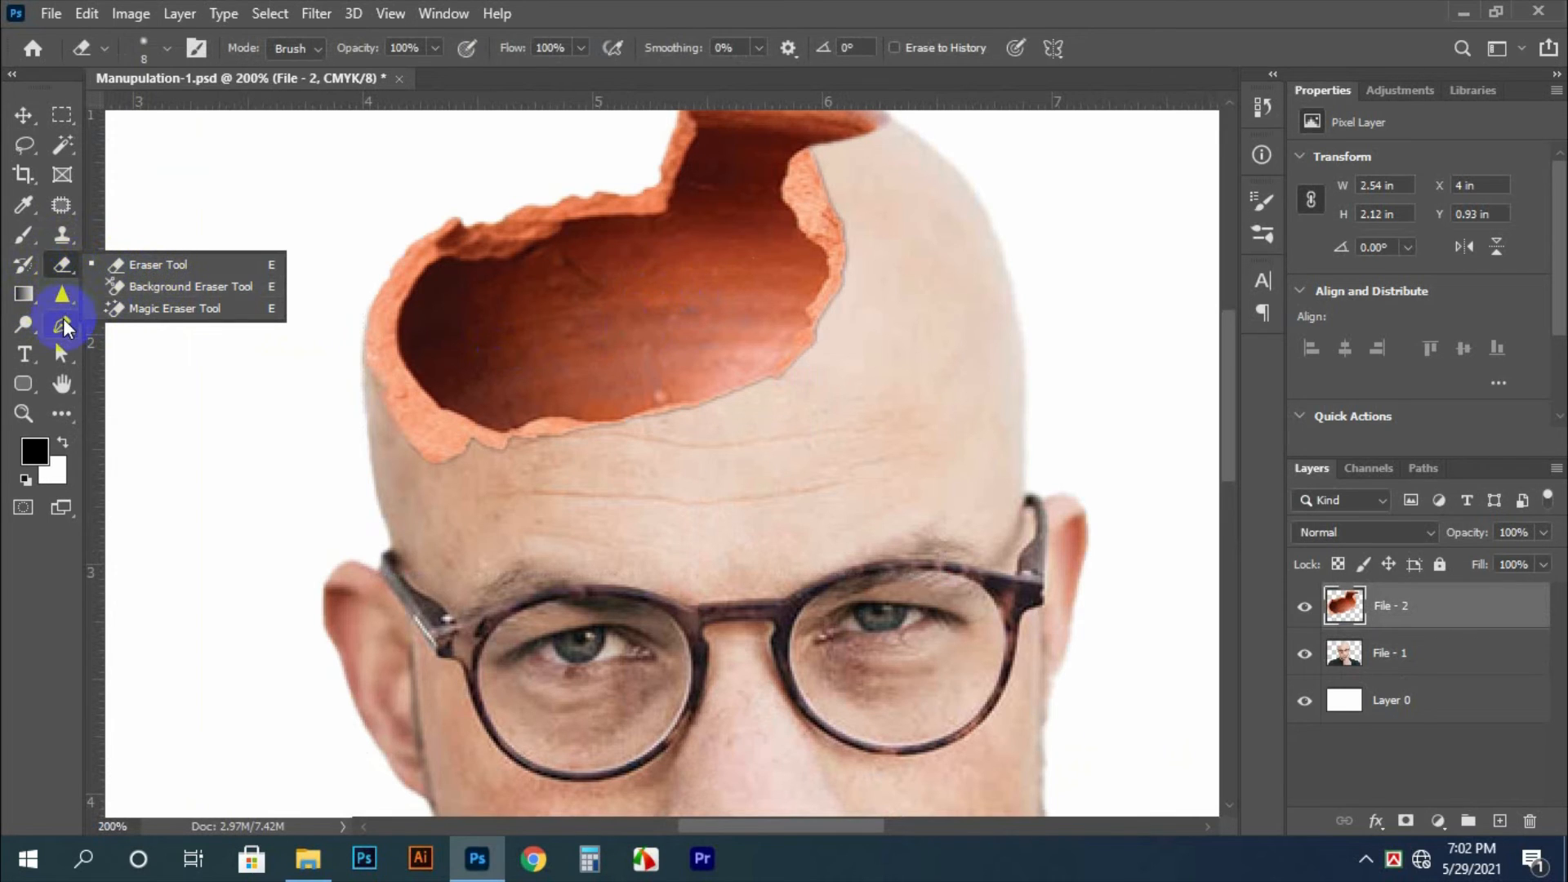
click(22, 324)
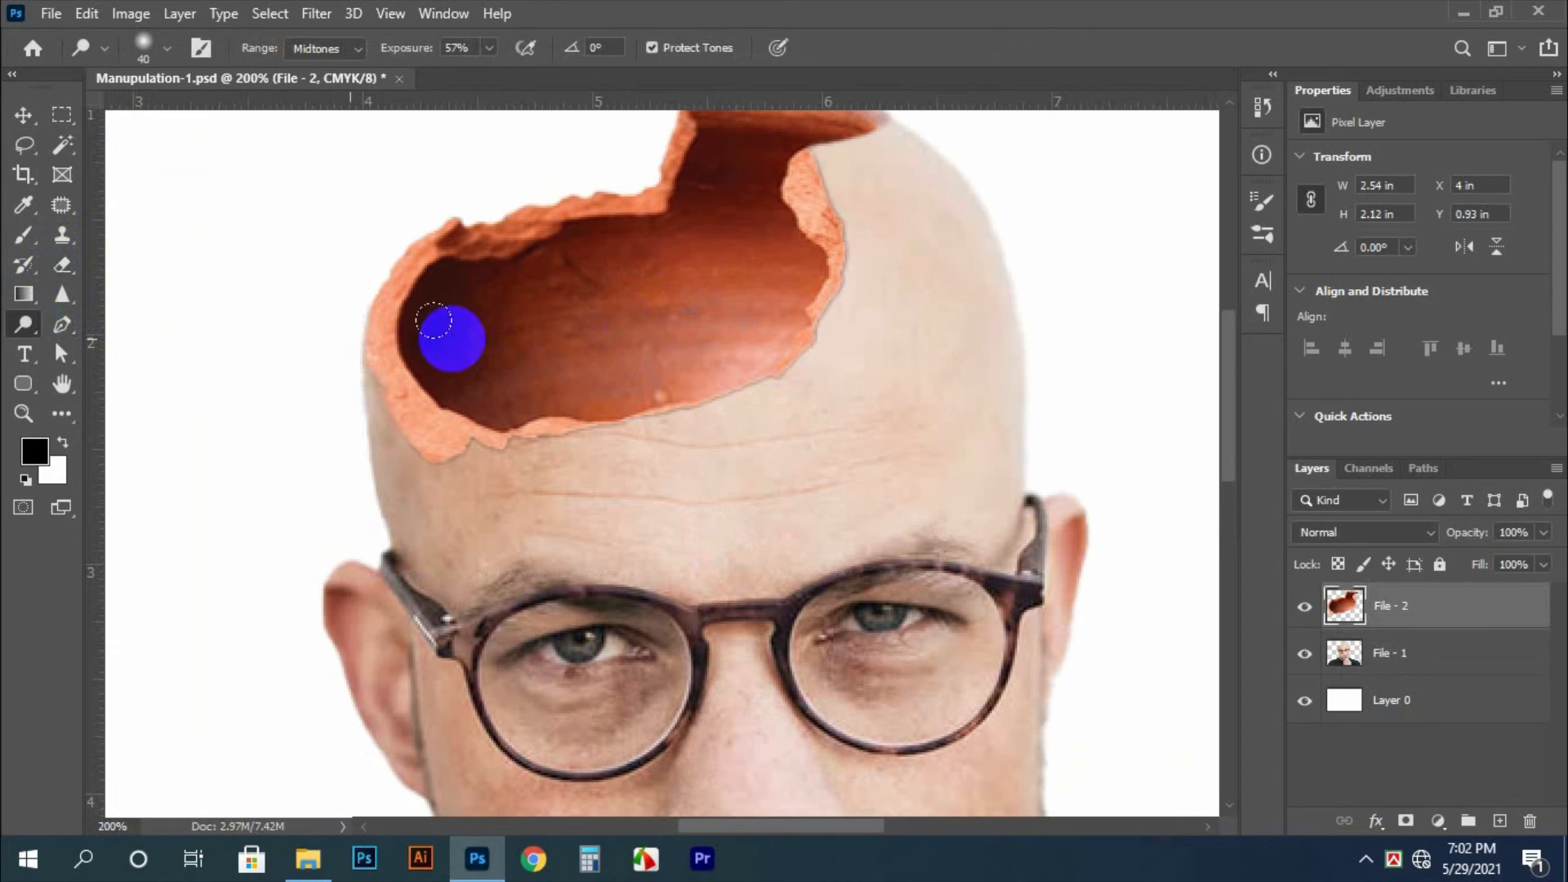
mouse_move(434, 321)
mouse_down()
mouse_move(486, 335)
mouse_move(467, 318)
mouse_up()
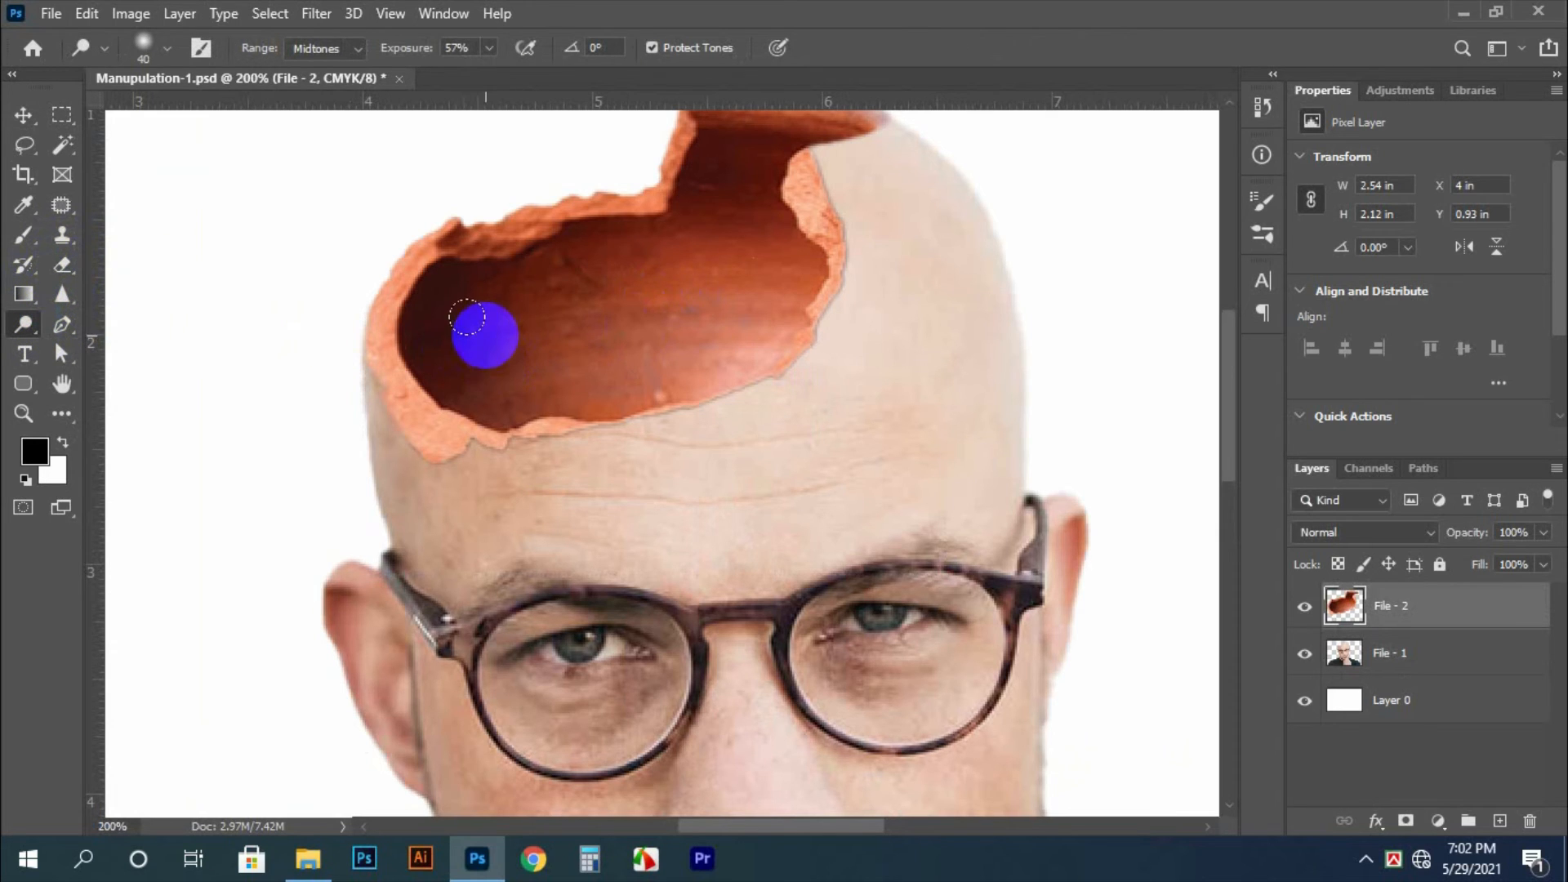
key(bracketright)
key(bracketright)
mouse_move(472, 385)
mouse_down()
mouse_move(549, 401)
mouse_move(516, 394)
mouse_up()
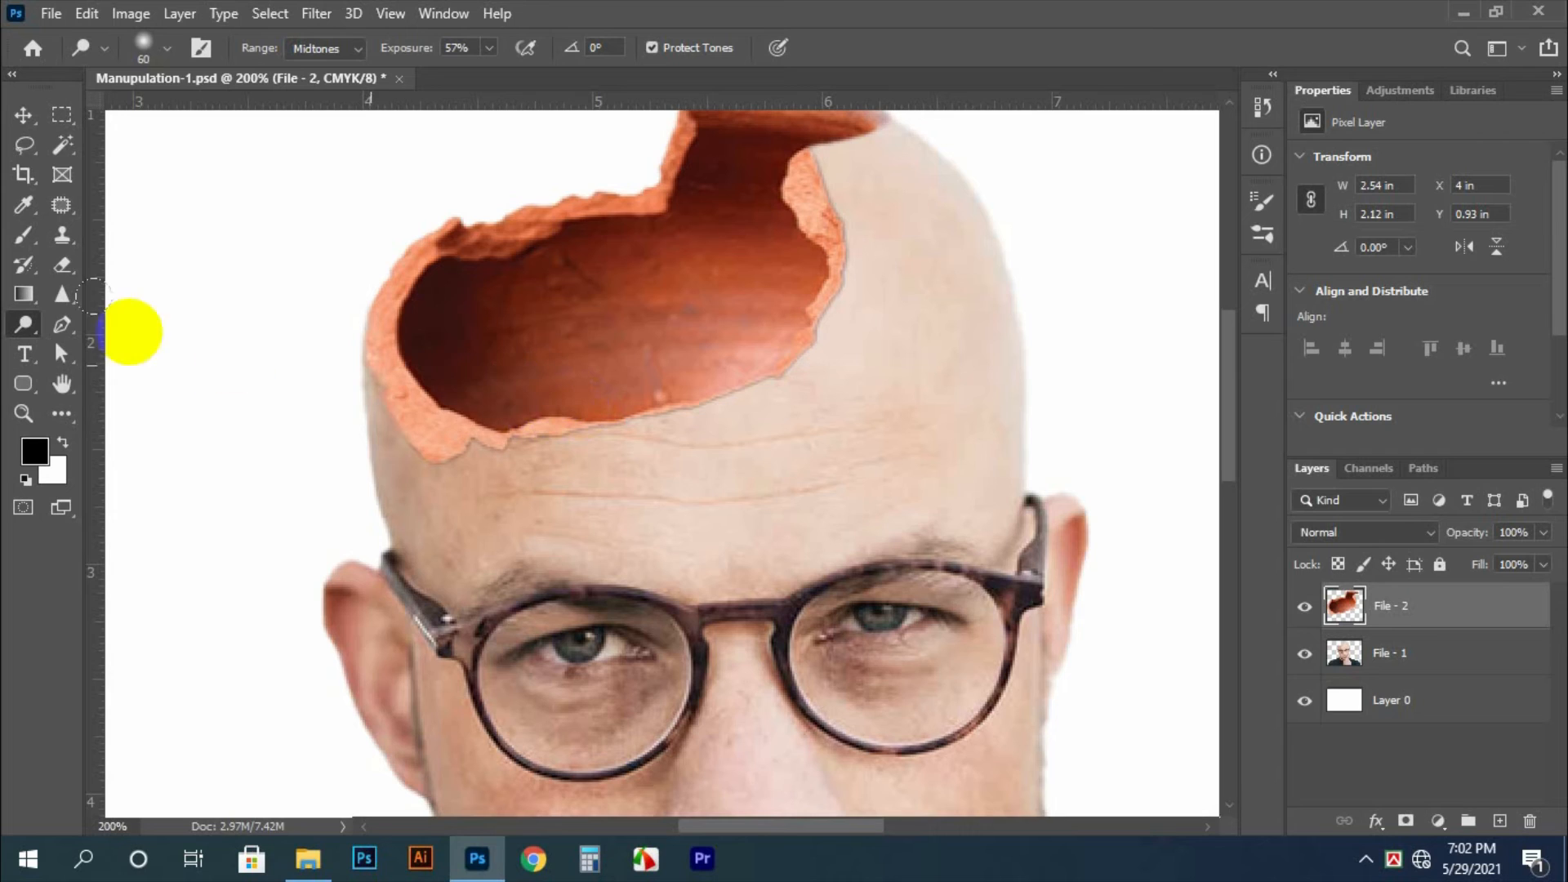
Burn the left part of the pot interior with a 45 px brush, midtones range and 100% exposure
right_click(33, 319)
click(271, 341)
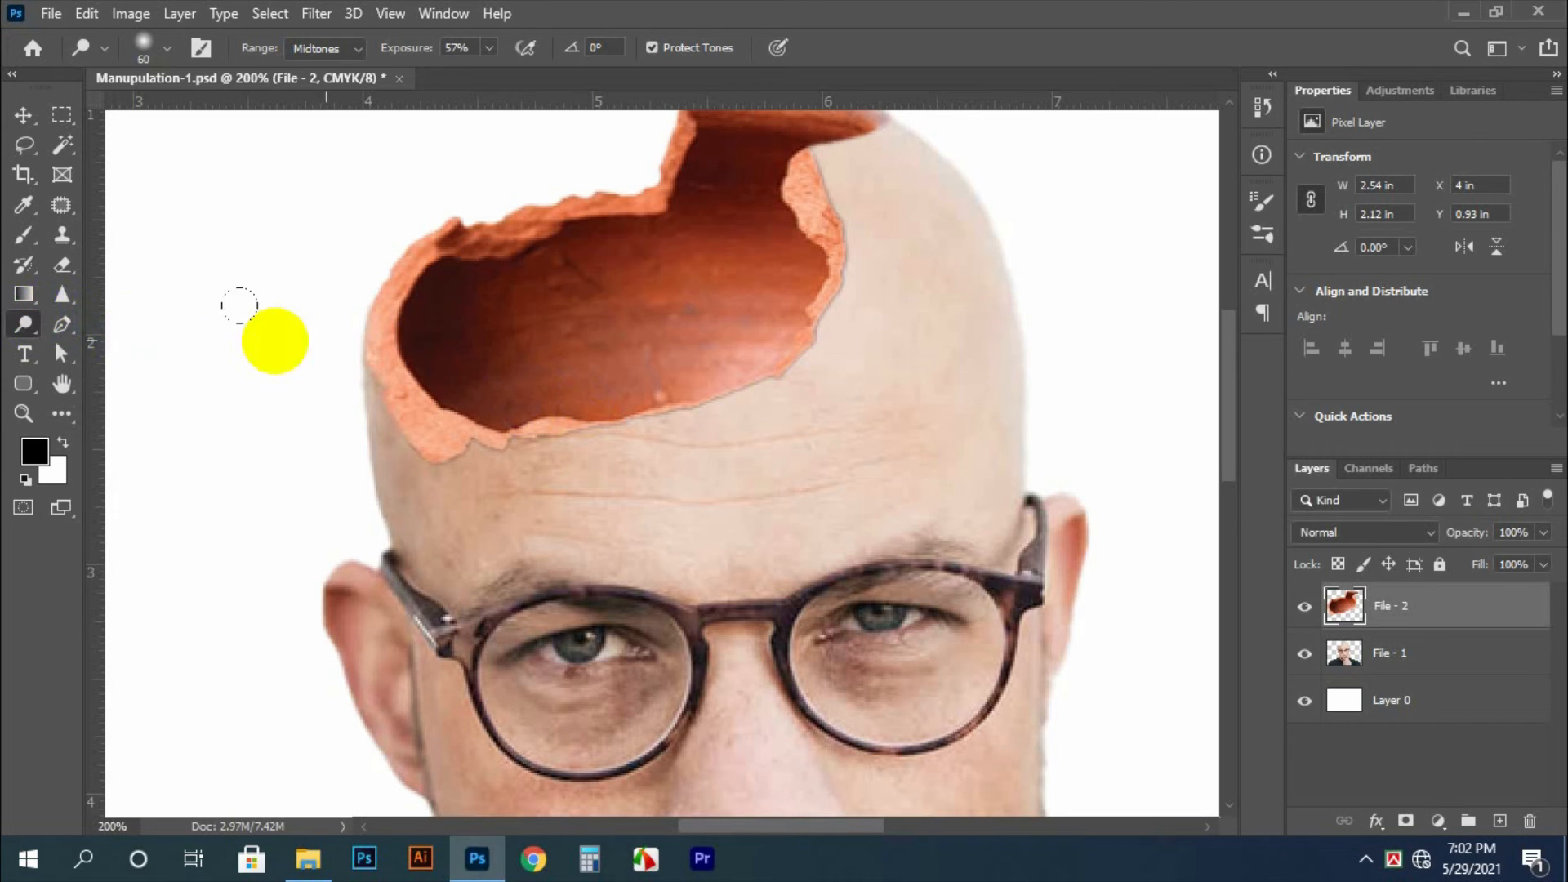
right_click(37, 325)
click(114, 346)
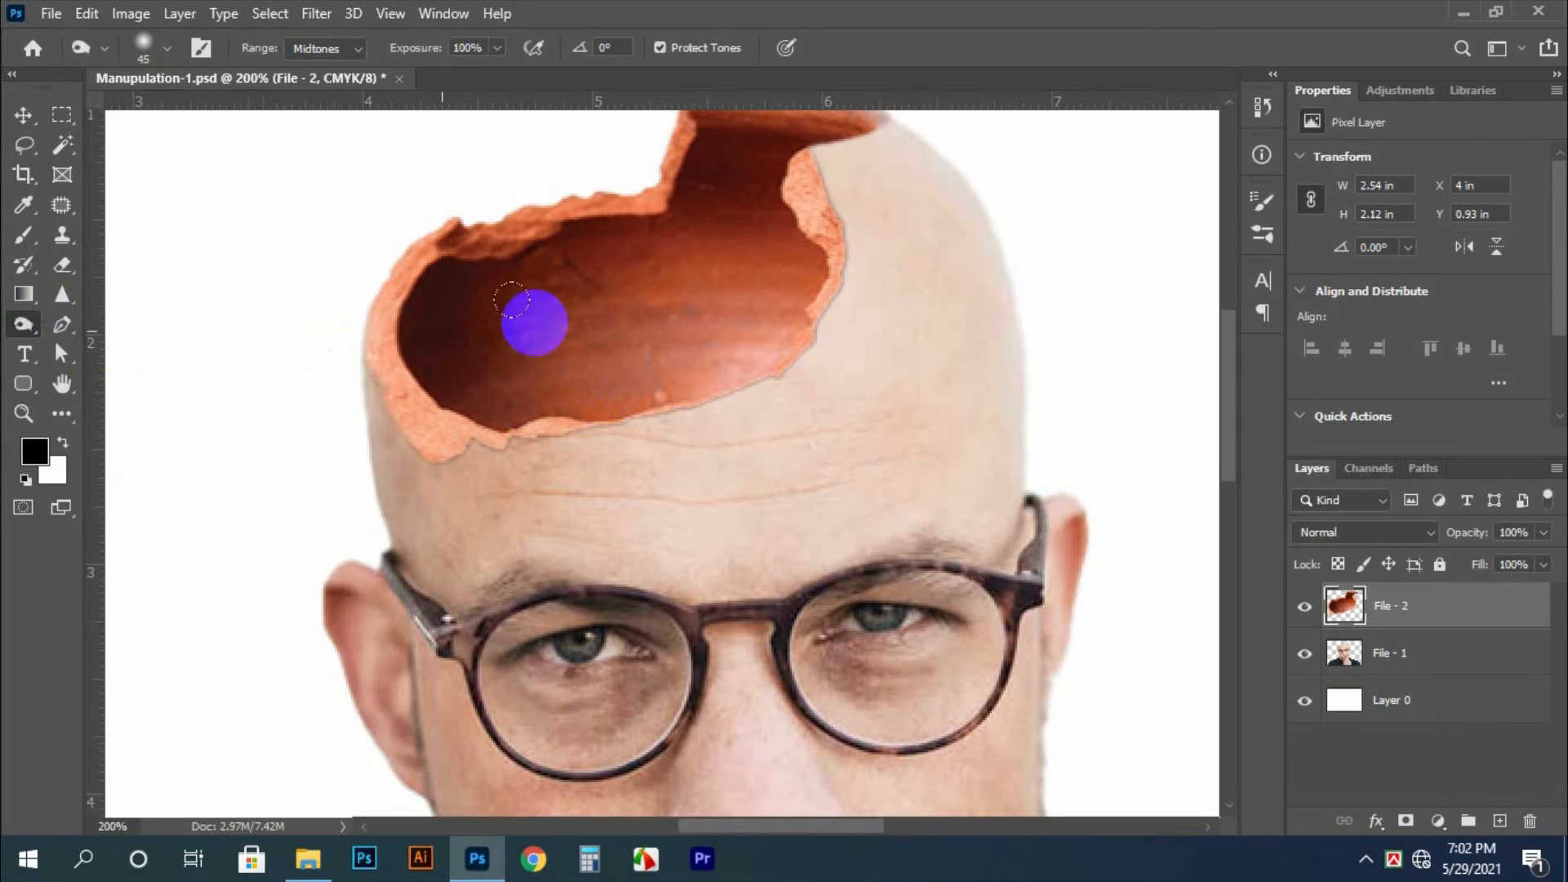
mouse_move(531, 322)
mouse_down()
mouse_move(484, 334)
mouse_move(482, 284)
mouse_move(520, 439)
mouse_move(451, 291)
mouse_move(447, 332)
mouse_move(605, 383)
mouse_move(583, 360)
mouse_move(552, 382)
mouse_up()
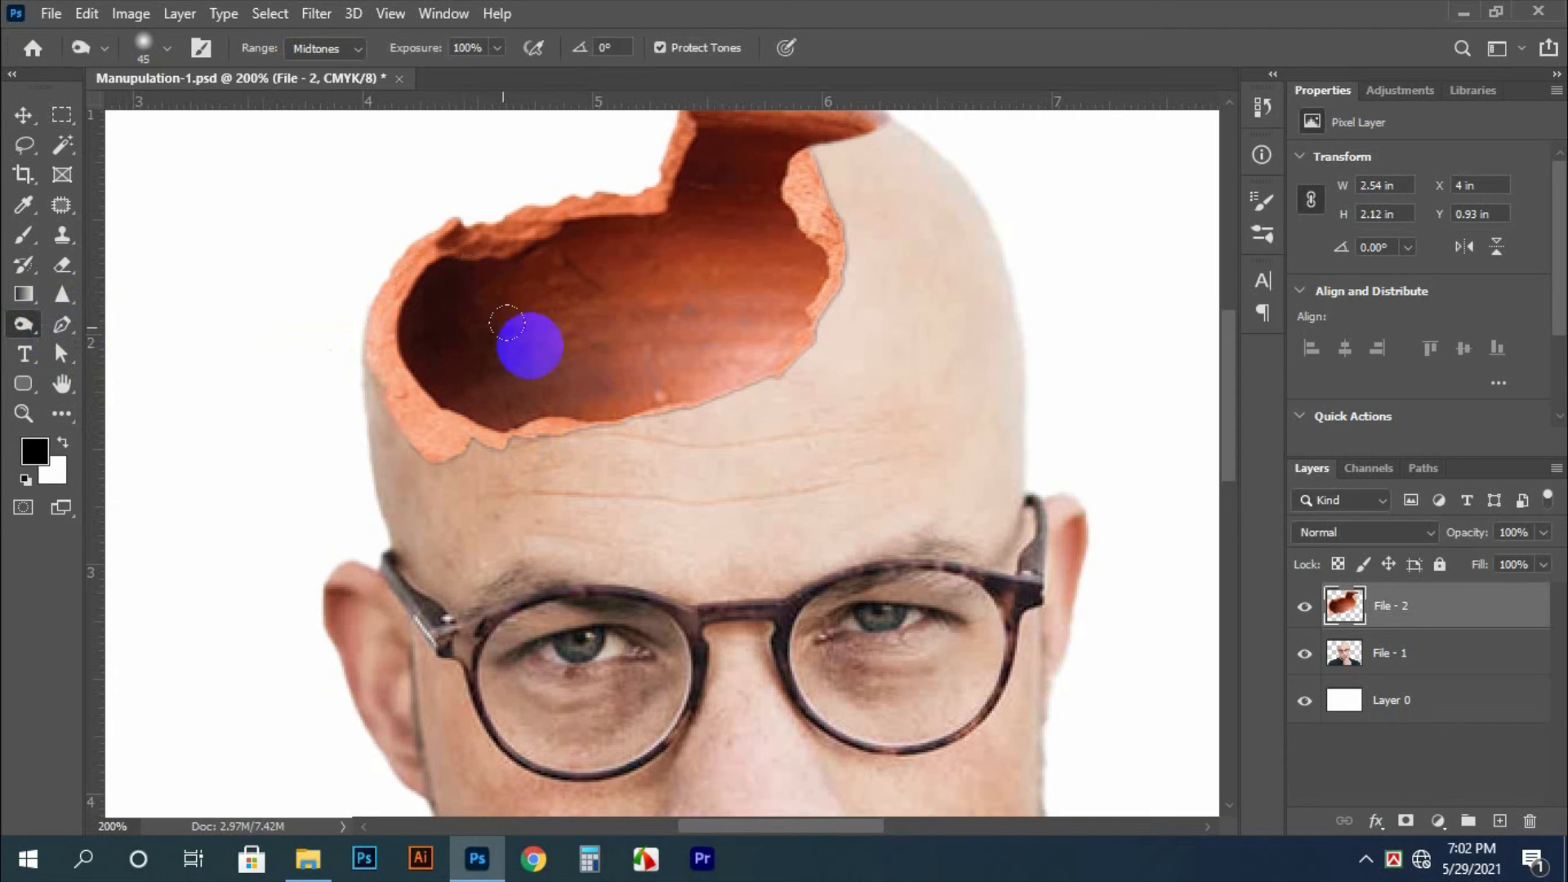
Darken the pot's neck opening and the left and middle of its interior with further Burn strokes, adjusting the brush size
key(])
key(])
key(])
key(])
key([)
key([)
key([)
key([)
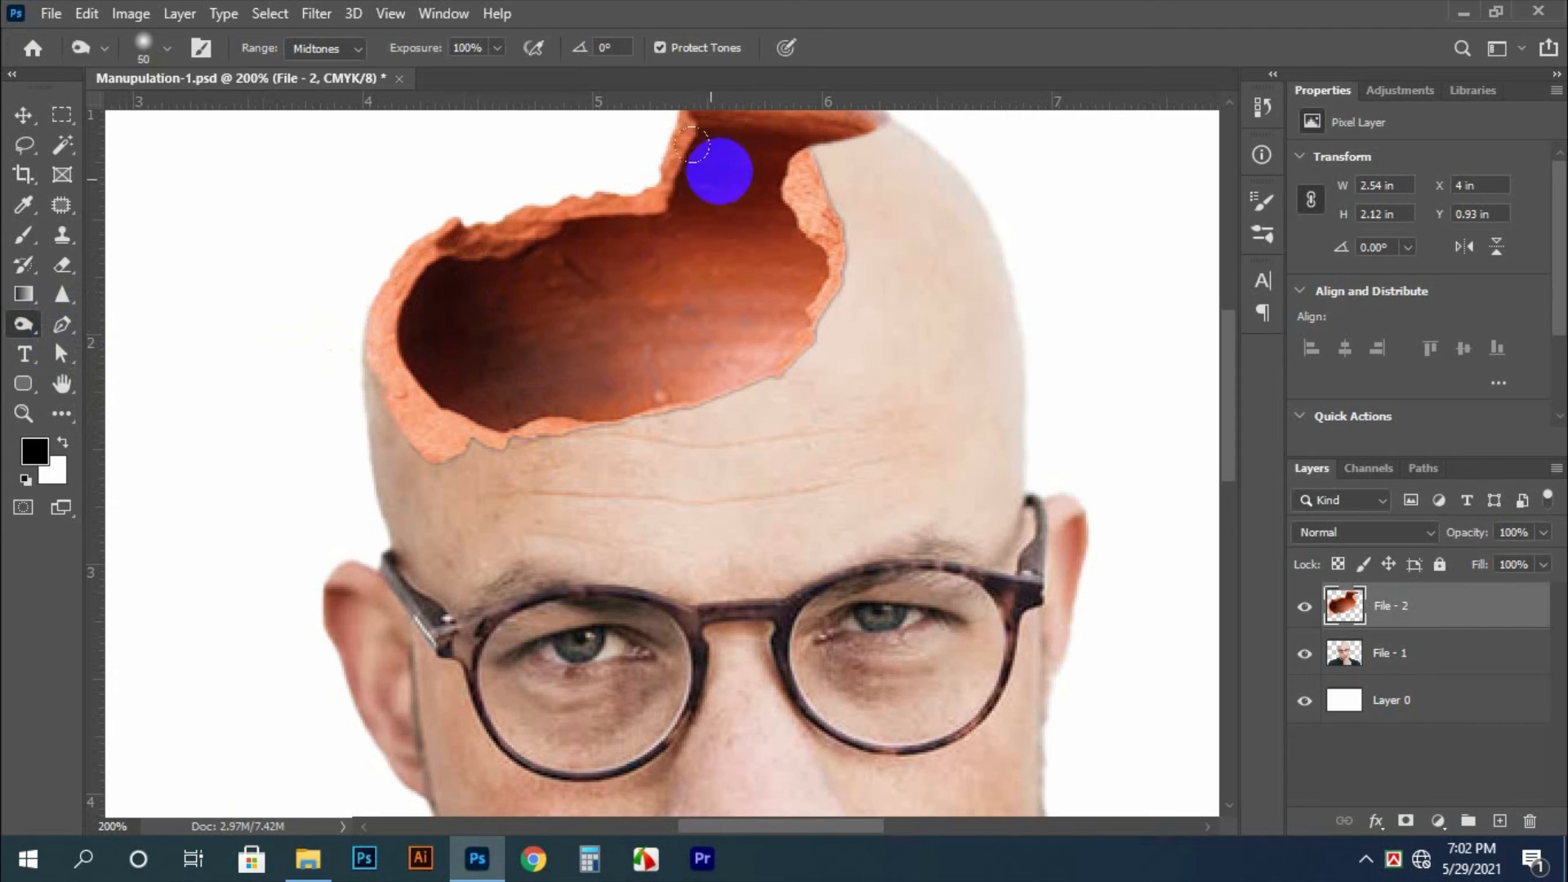
mouse_move(718, 164)
mouse_down()
mouse_move(809, 141)
mouse_move(725, 152)
mouse_move(780, 200)
mouse_move(709, 189)
mouse_move(757, 237)
mouse_move(722, 318)
mouse_move(540, 351)
mouse_move(505, 351)
mouse_move(533, 333)
mouse_move(494, 314)
mouse_move(710, 239)
mouse_move(696, 233)
mouse_move(443, 276)
mouse_move(493, 332)
mouse_up()
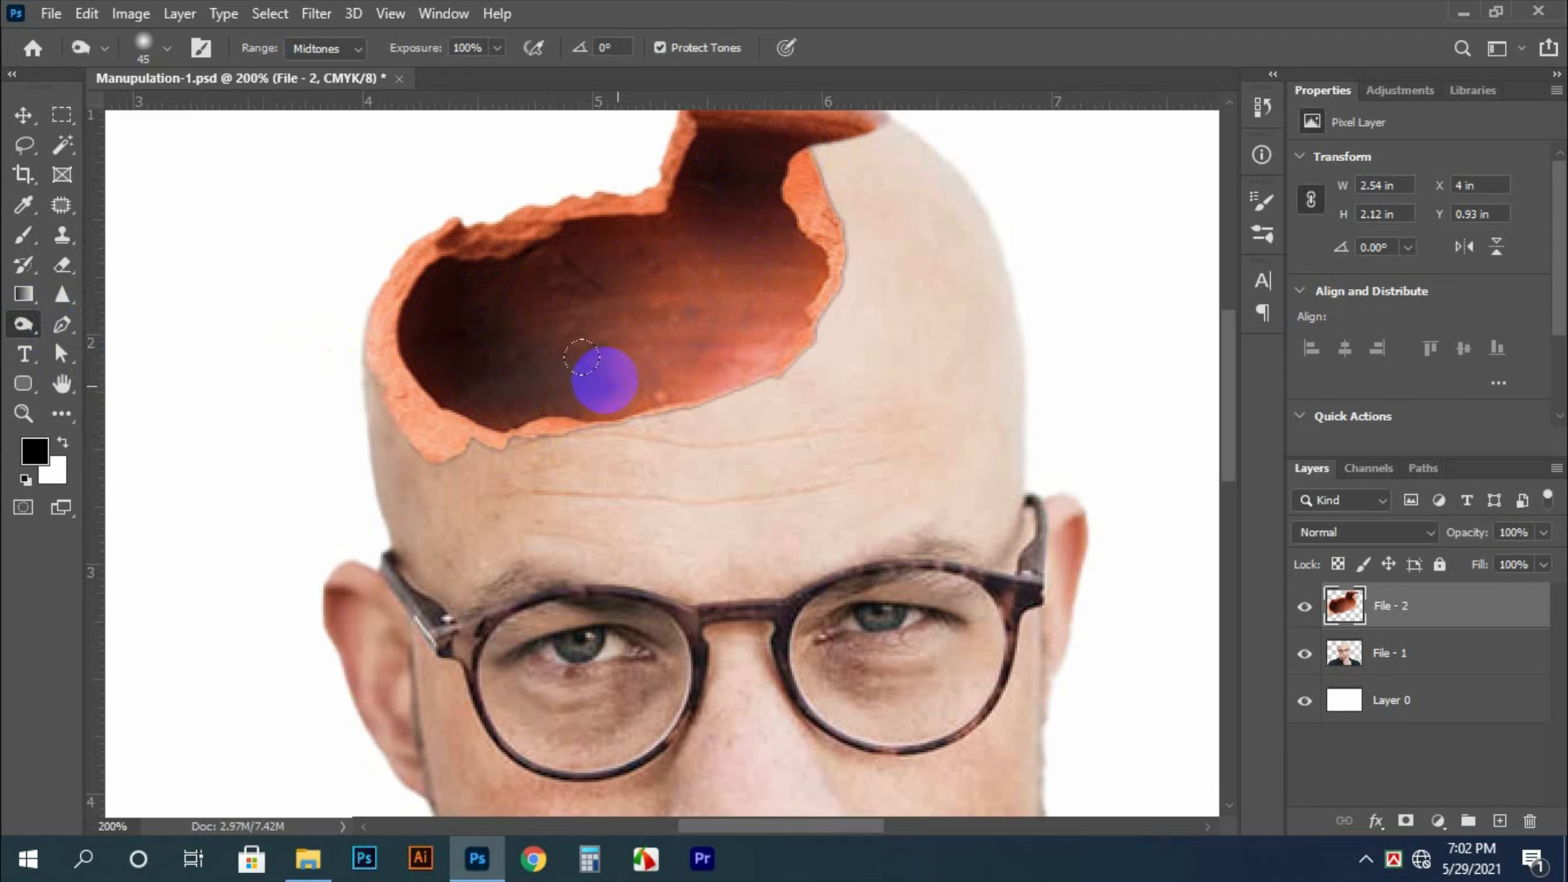
key(ctrl+0)
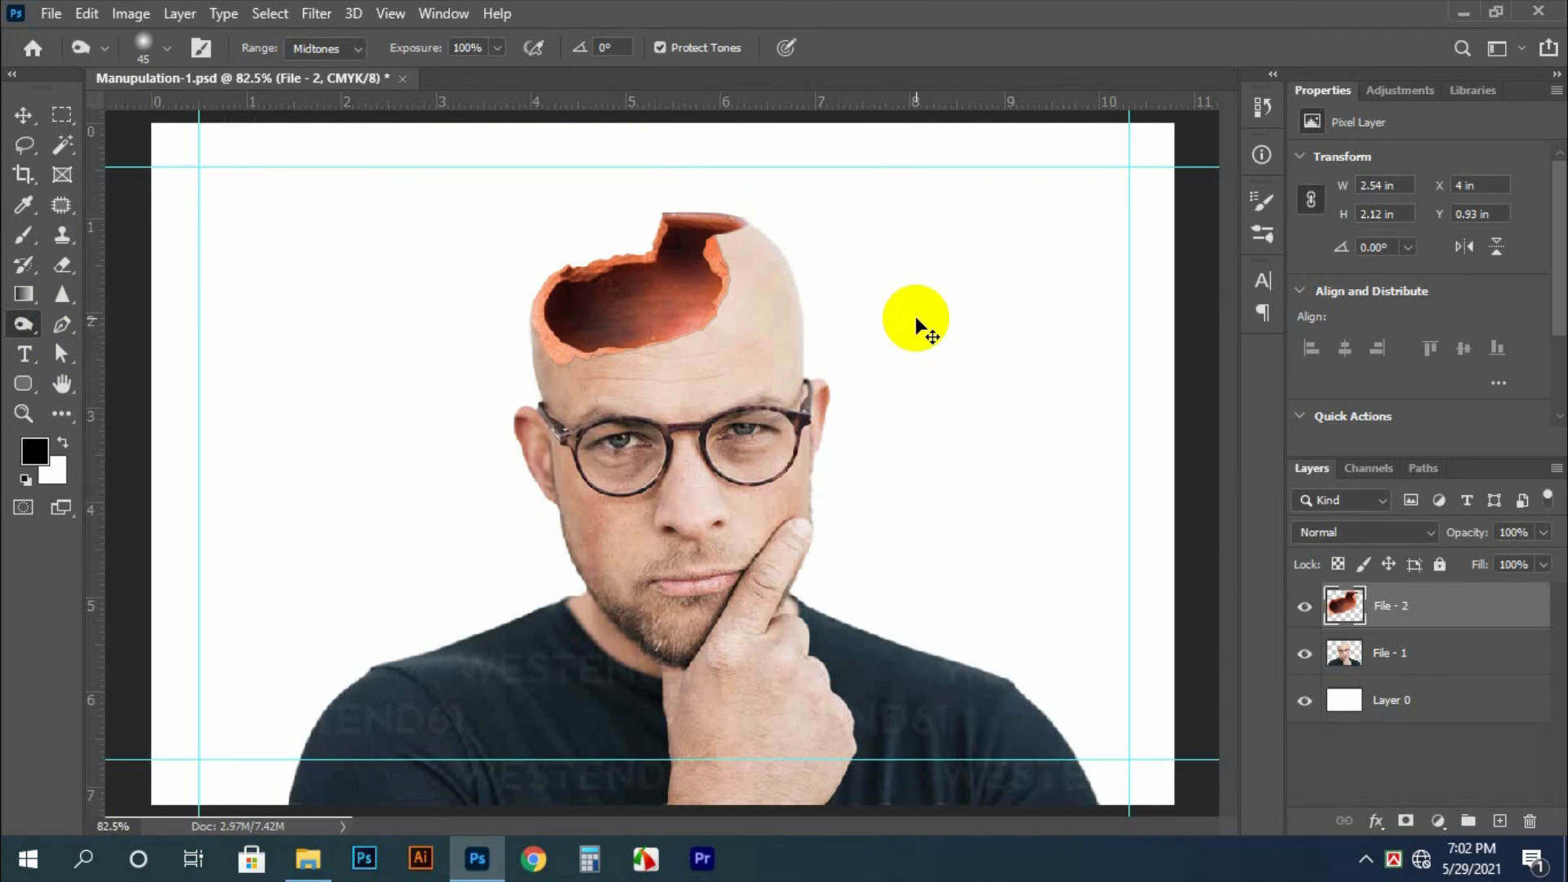
key(v)
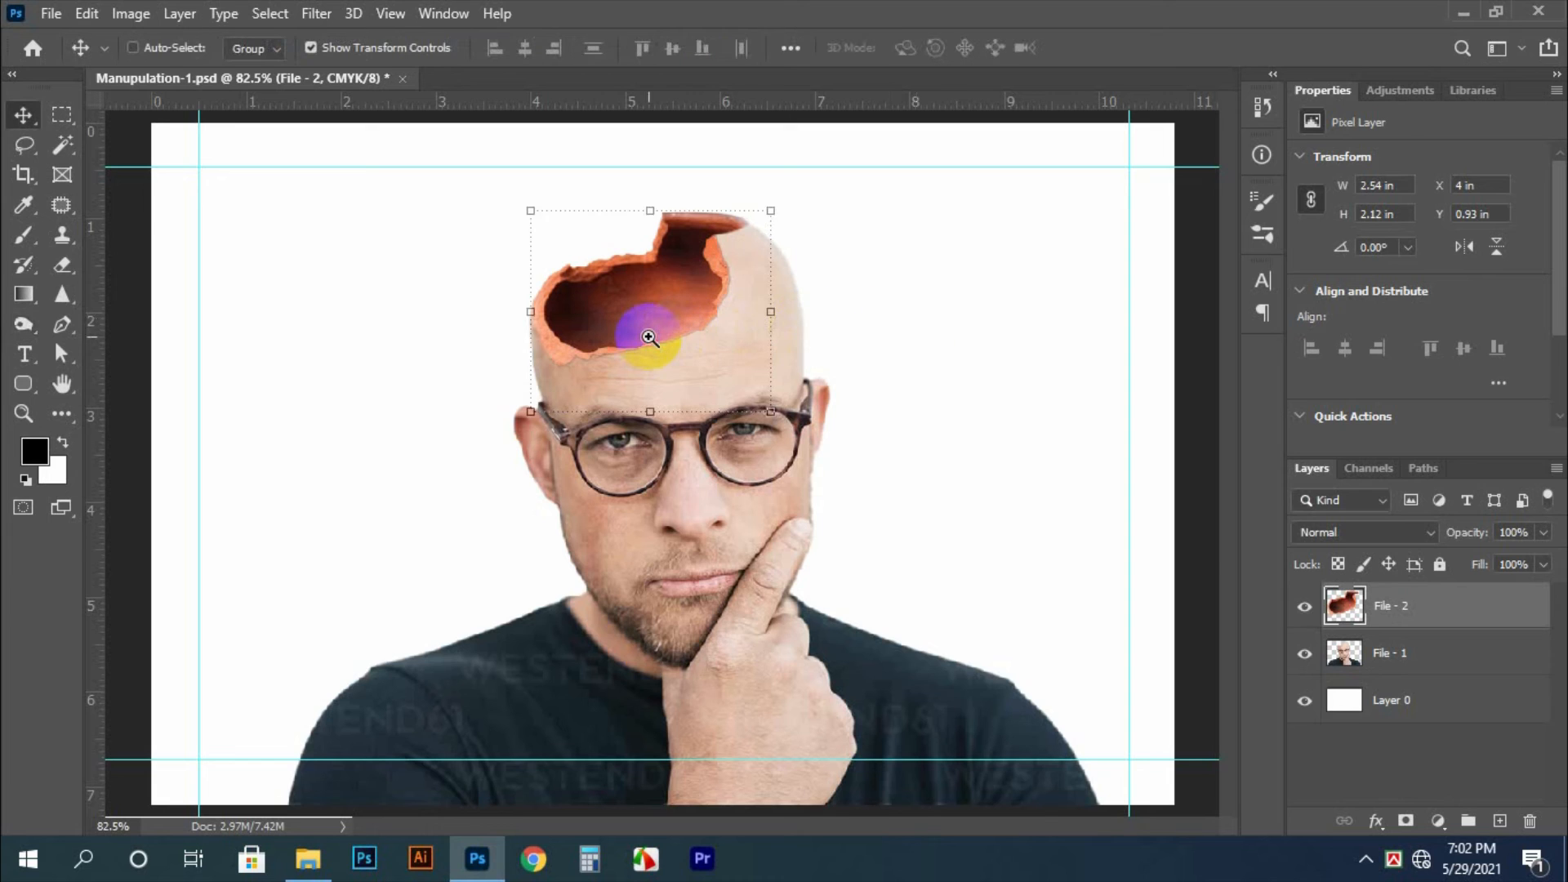
scroll(650, 330, up, 2)
click(1063, 346)
key(ctrl+0)
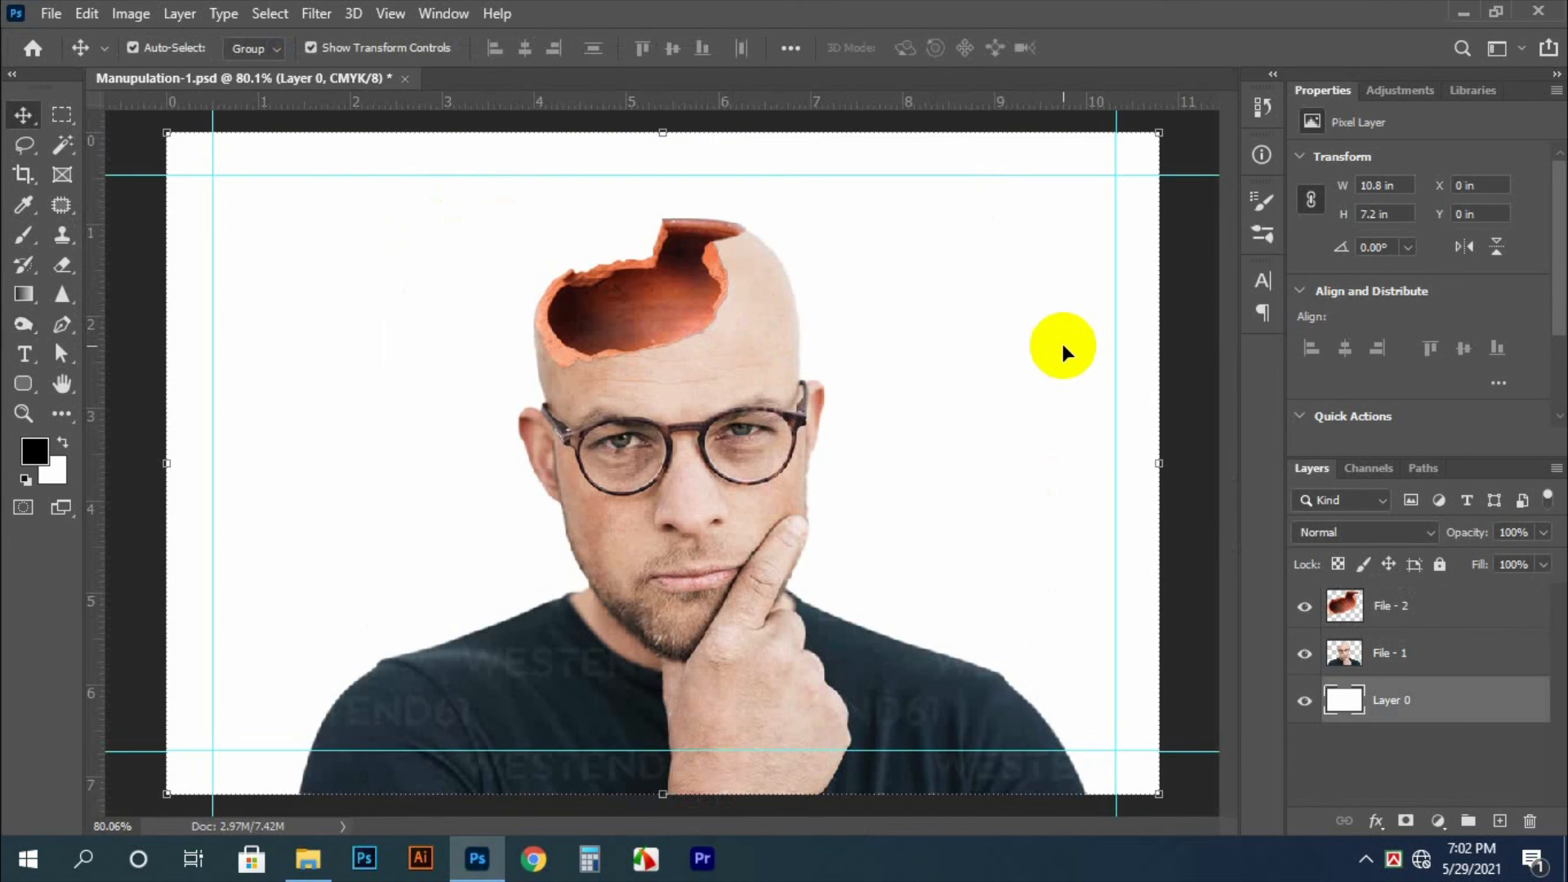
scroll(719, 325, up, 1)
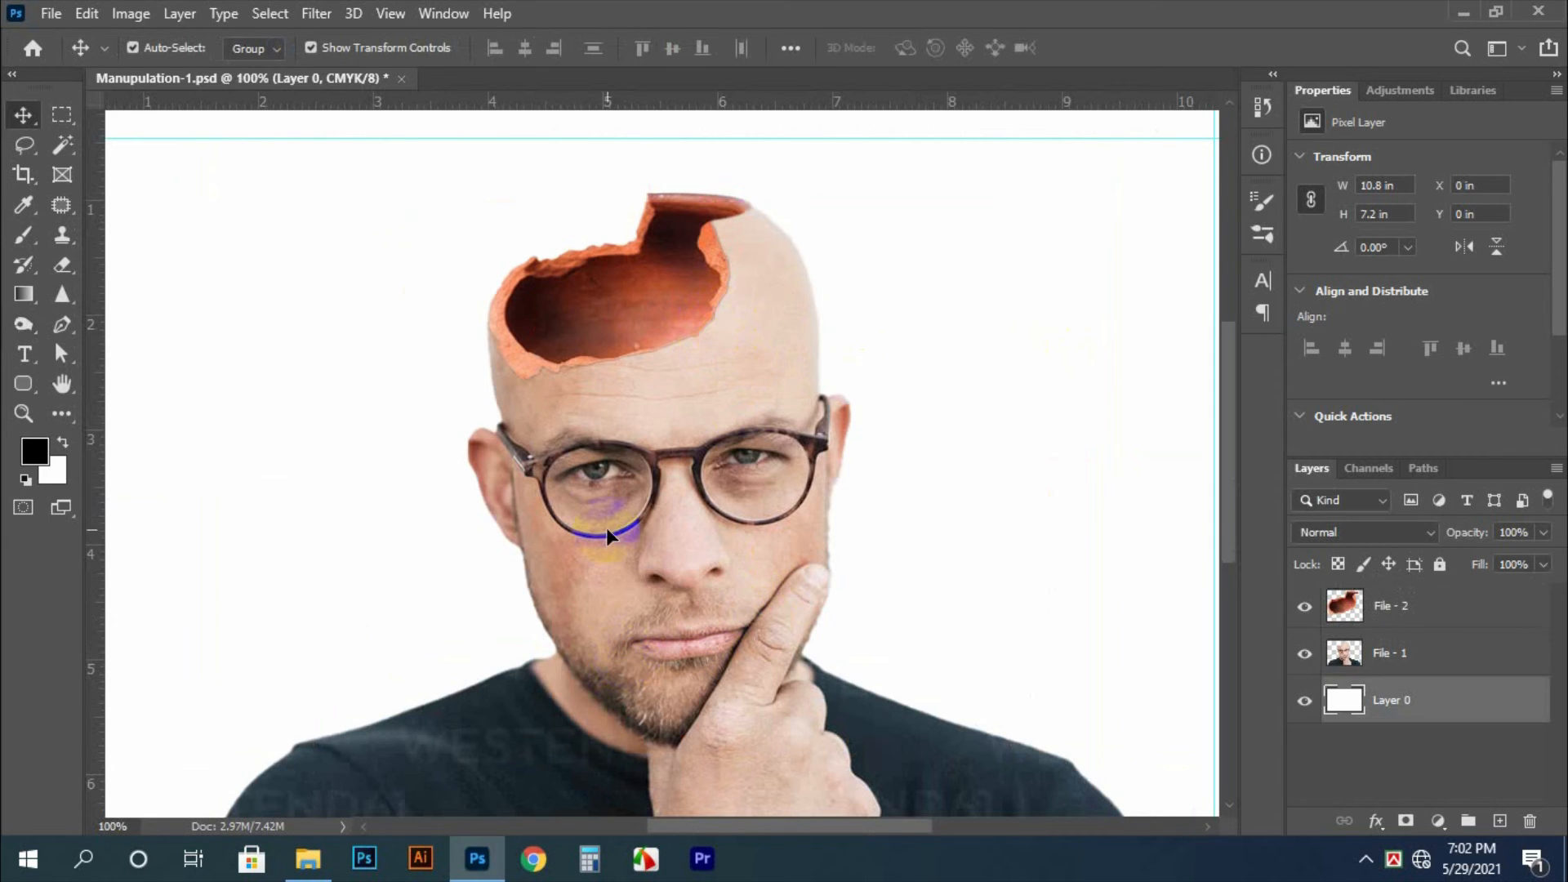
Select the clay pot layer File - 2 and nudge it down slightly on the man's head
click(686, 243)
key(Down)
key(Down)
key(Down)
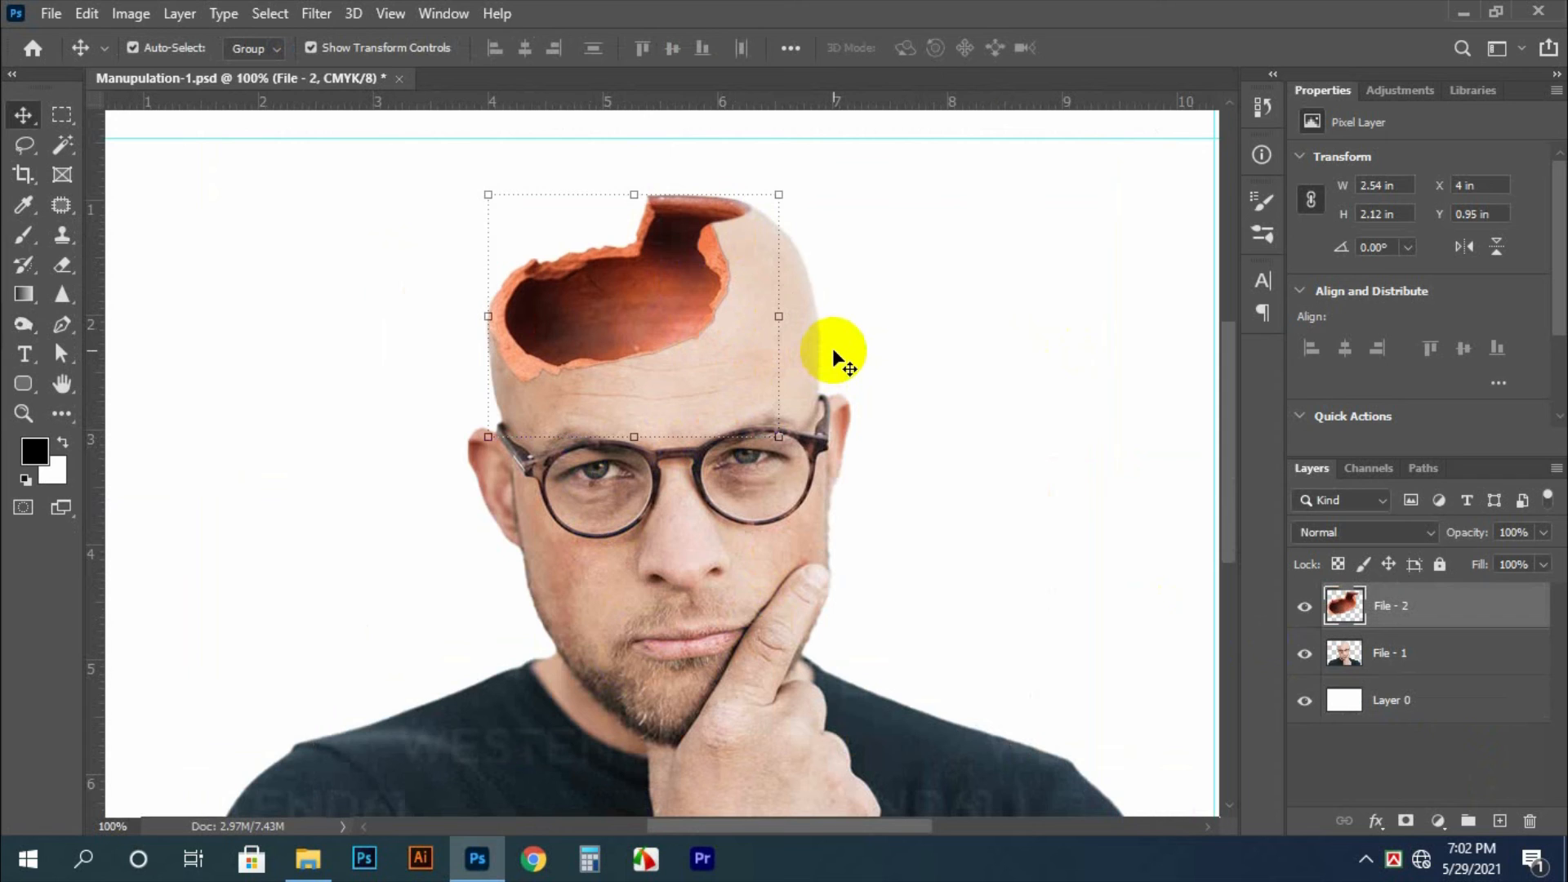
Select the white background layer Layer 0 and duplicate it
click(925, 236)
key(Tab)
key(ctrl+0)
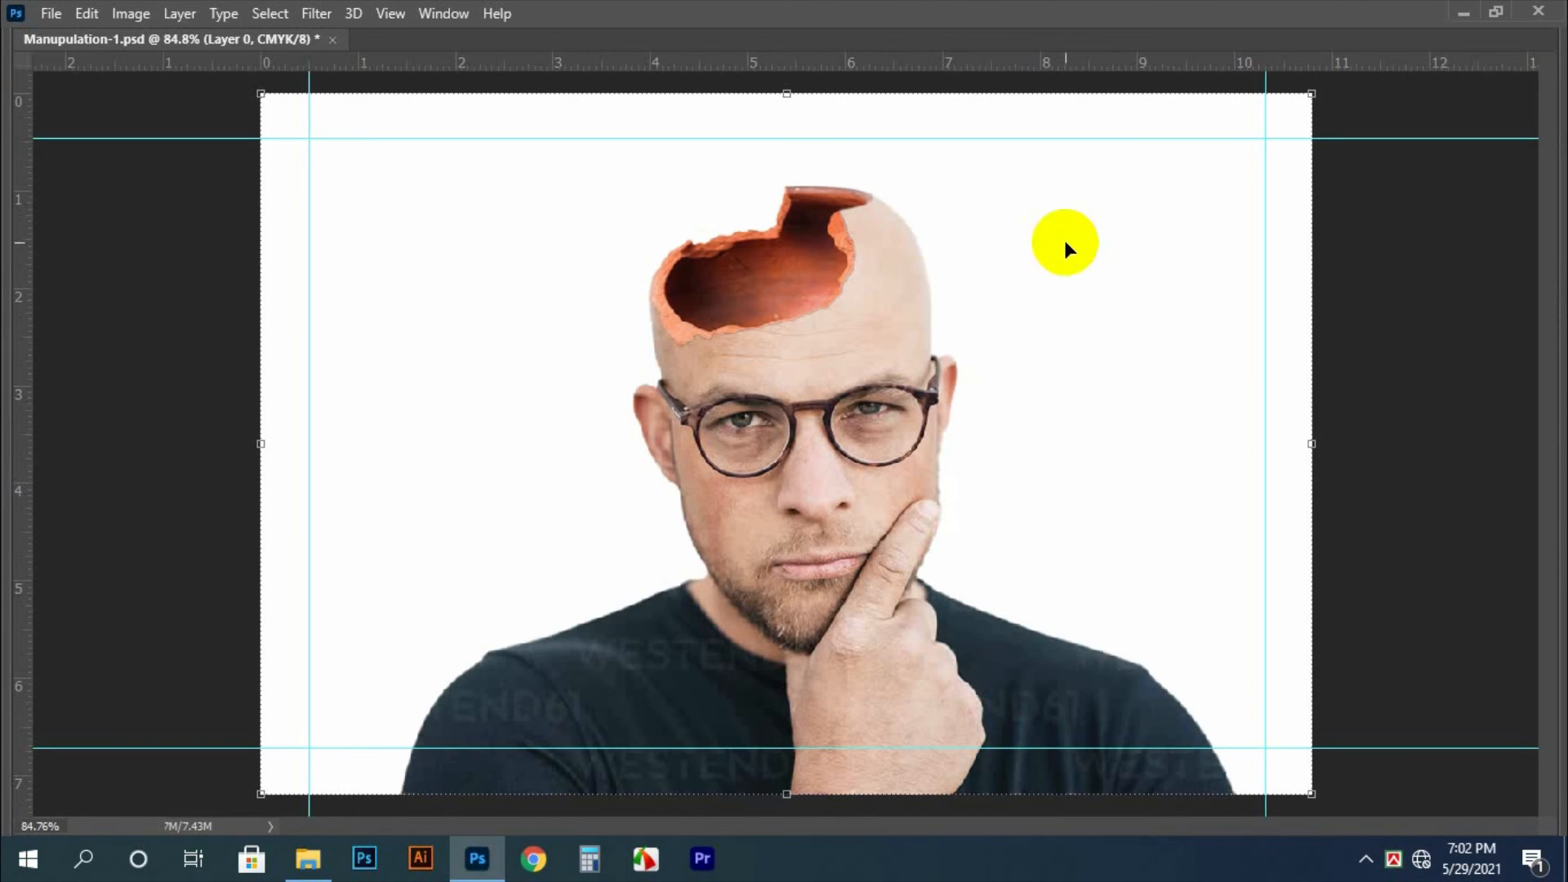
key(ctrl+minus)
key(Tab)
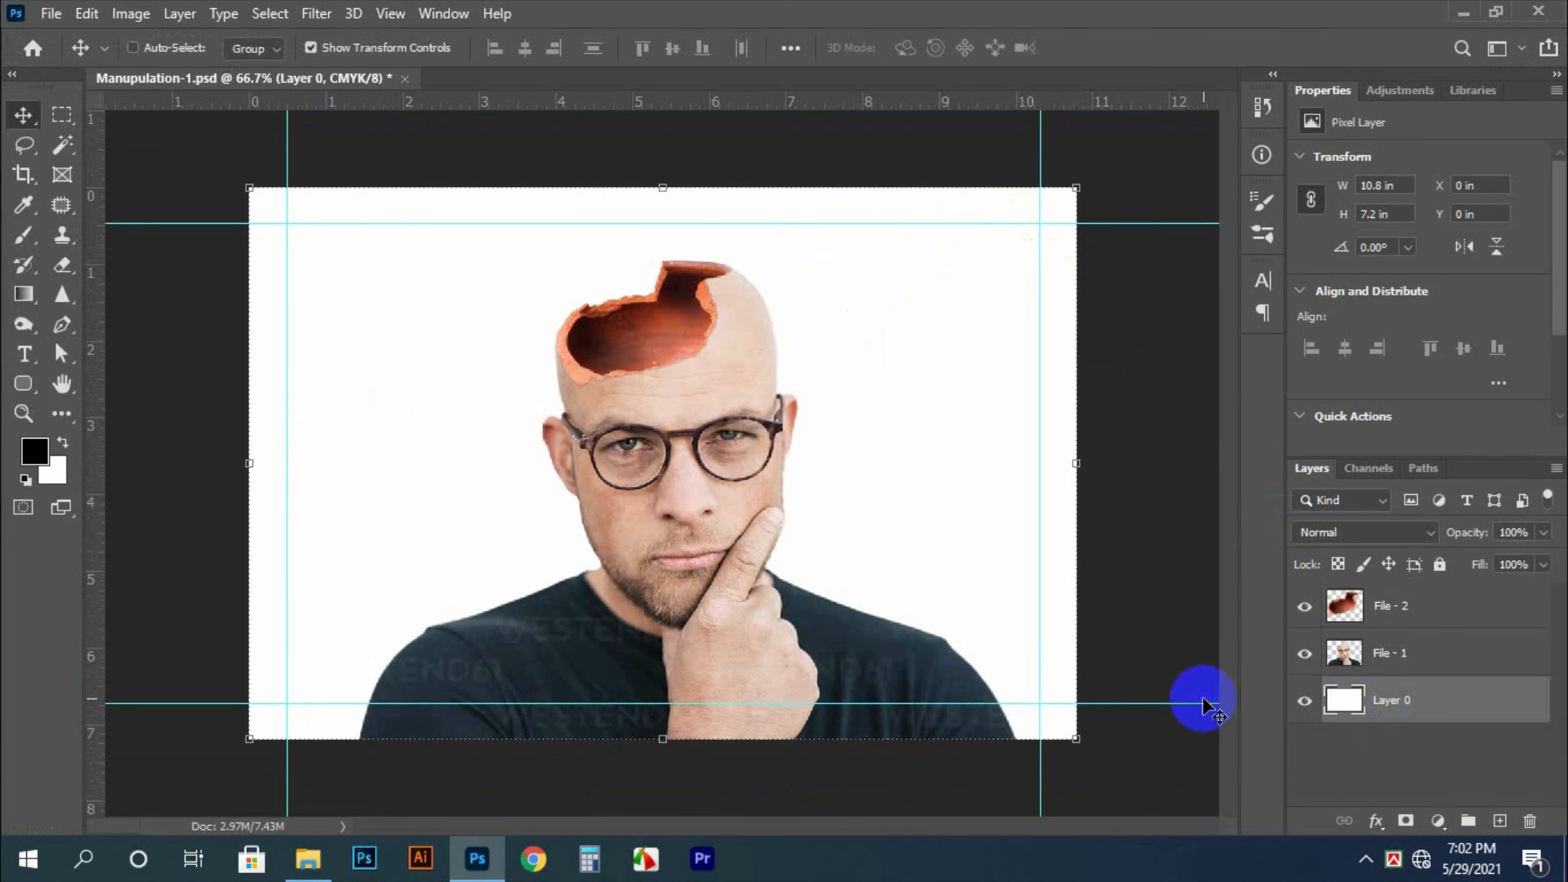
key(ctrl+j)
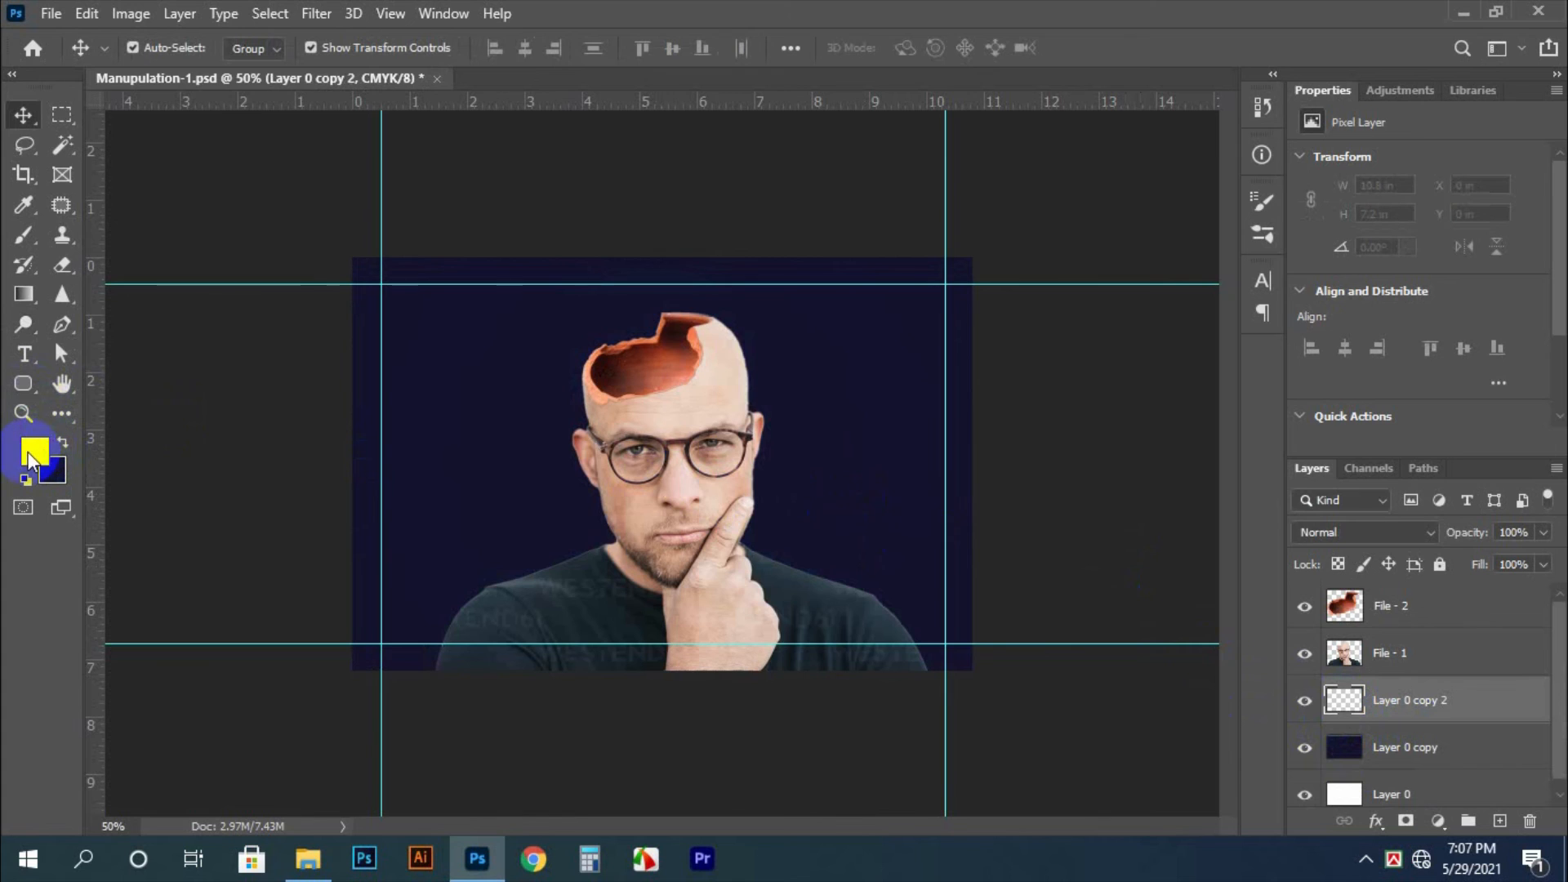
Paint a soft white (ffffff) dab with a 200 px brush beside the head on Layer 0 copy 2, discarding a 700 px trial dab
click(36, 451)
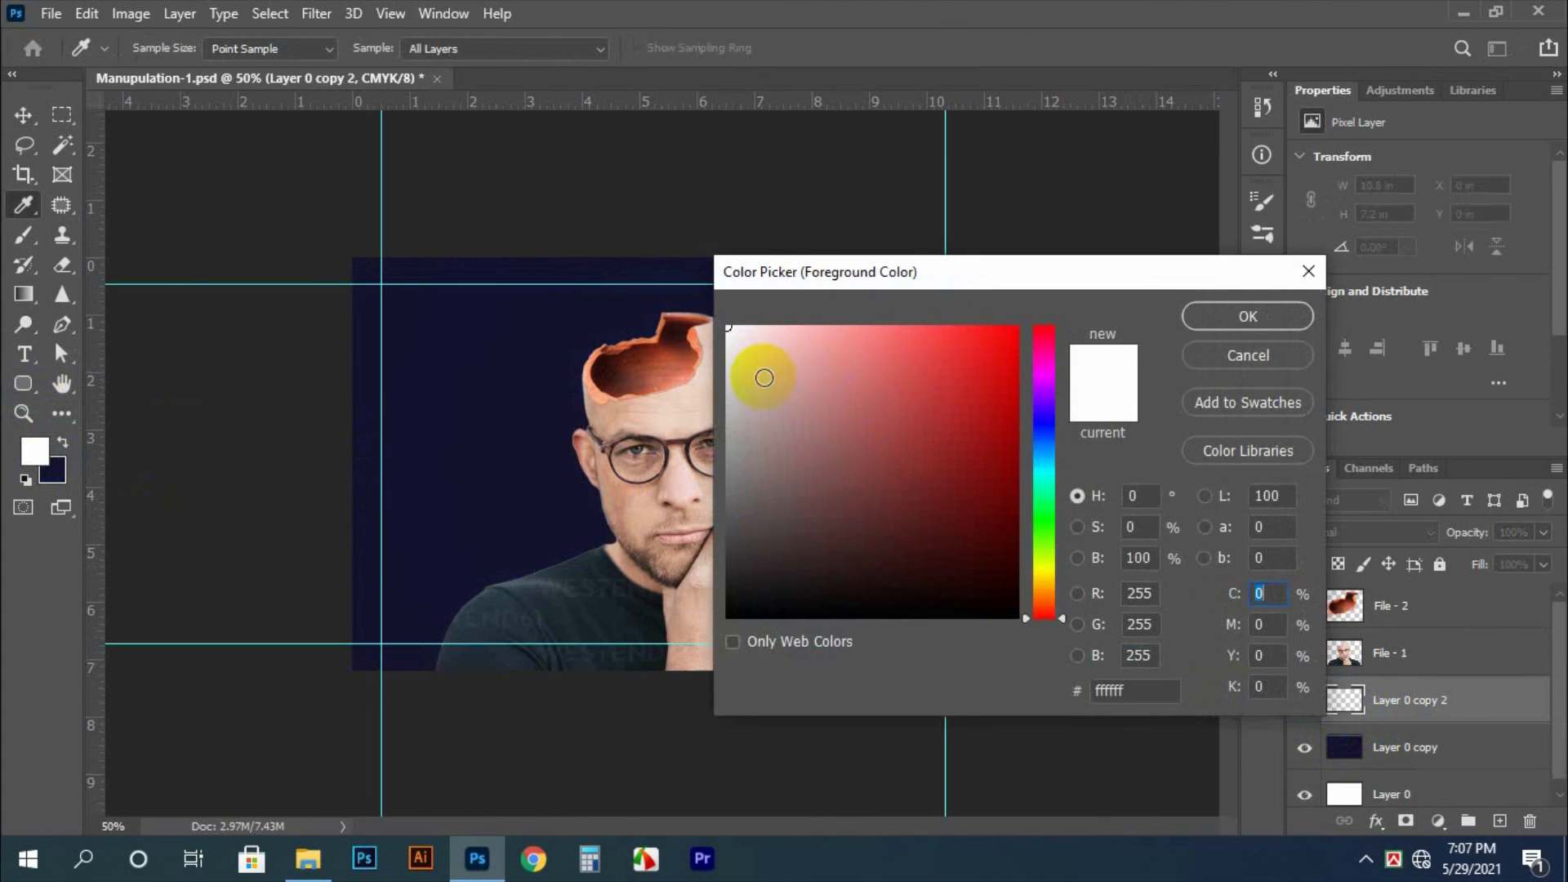
click(1216, 320)
click(24, 233)
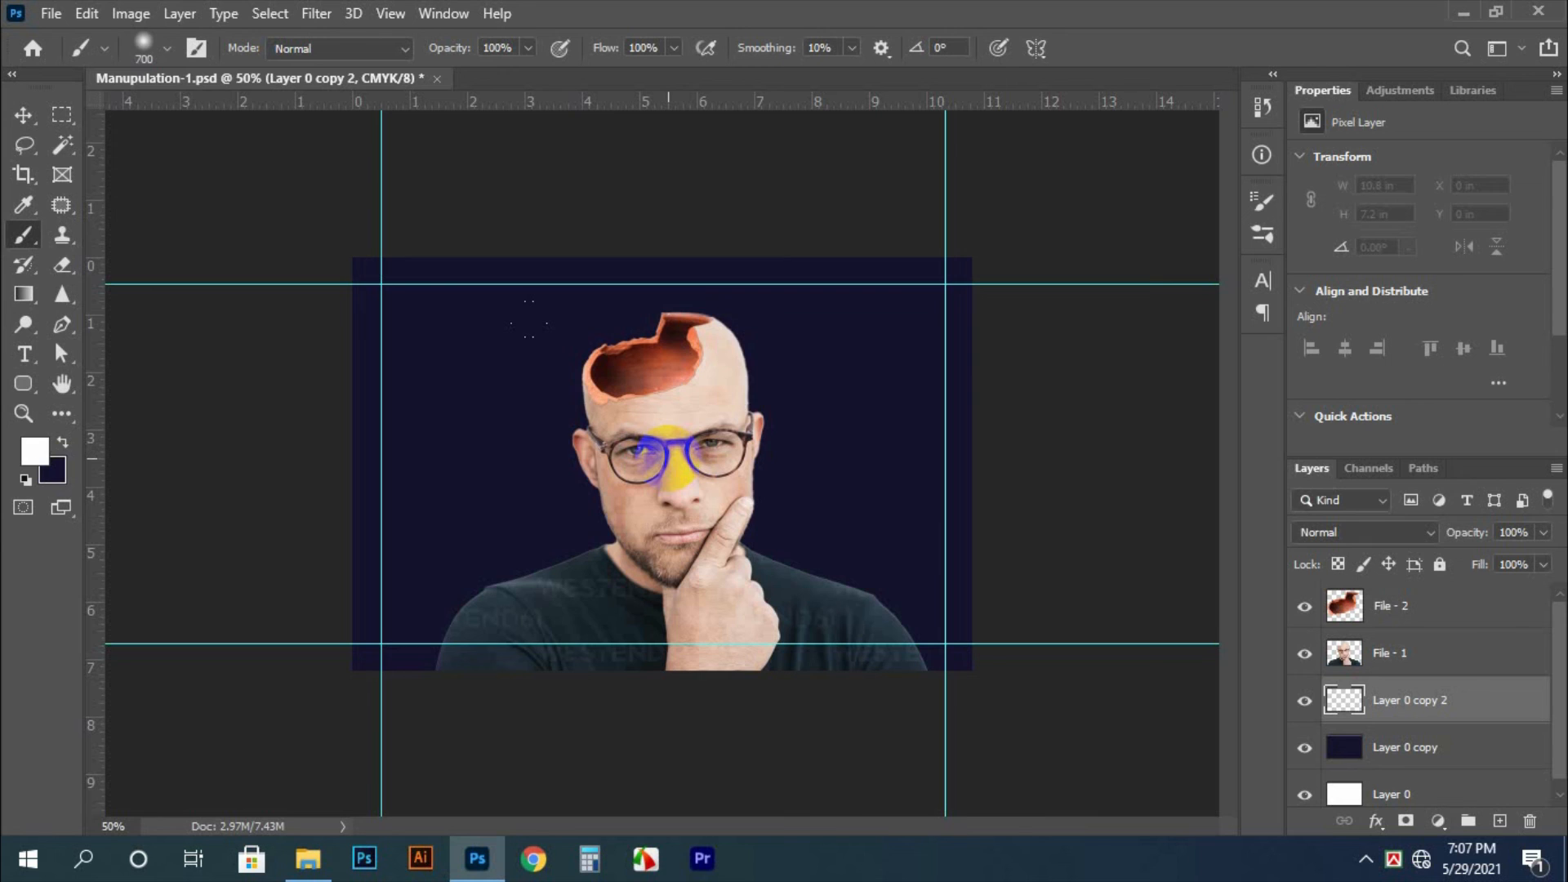
click(672, 457)
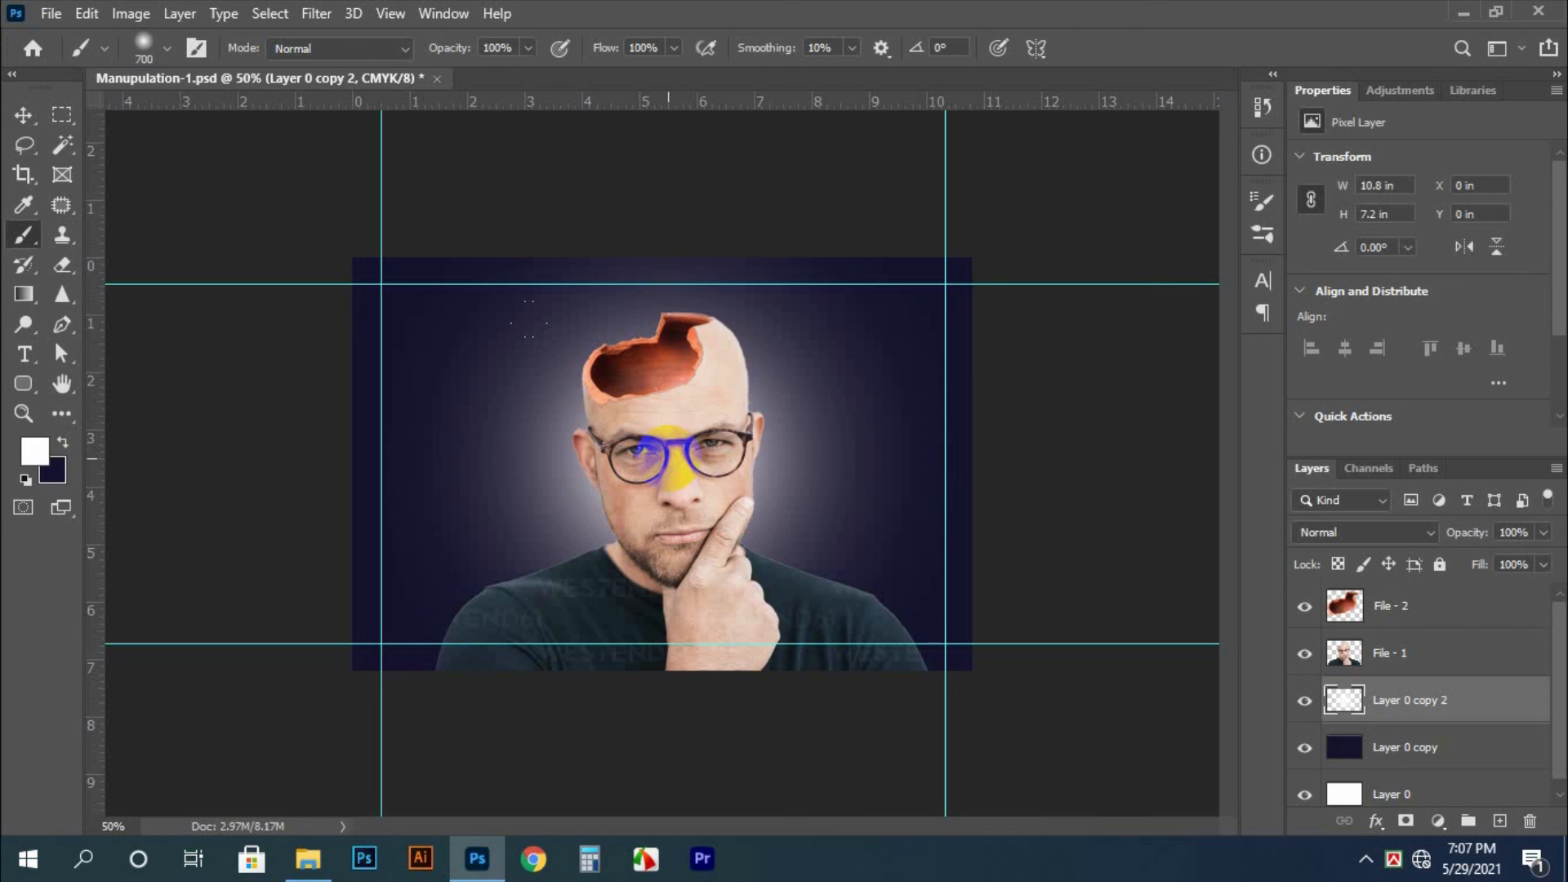
key(ctrl+z)
key(bracketleft)
key(bracketleft)
key(bracketleft)
key(bracketleft)
key(bracketleft)
key(bracketleft)
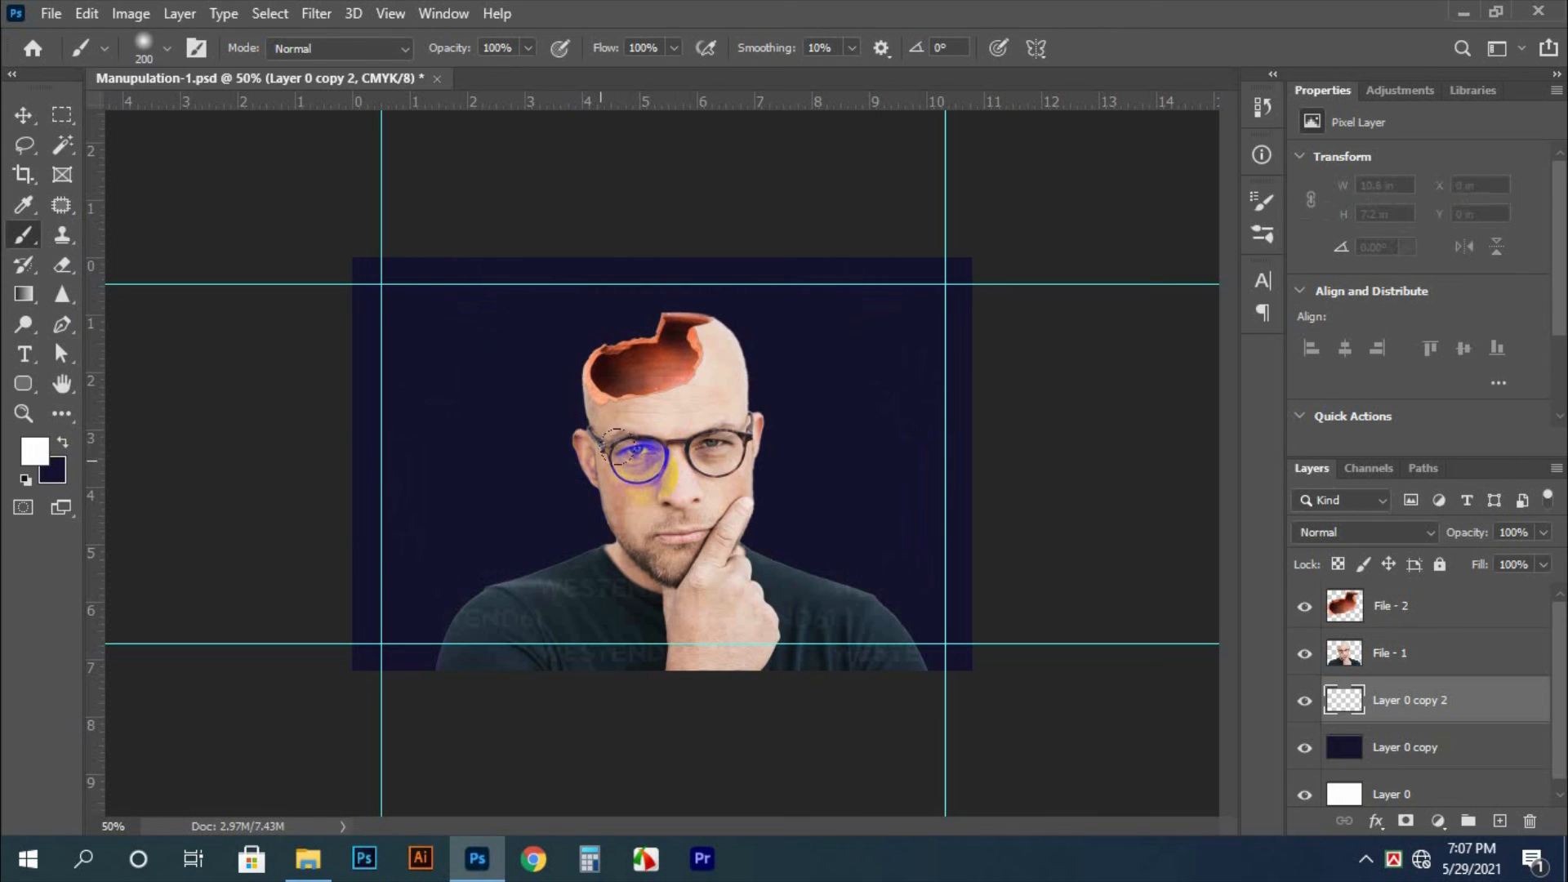
click(470, 457)
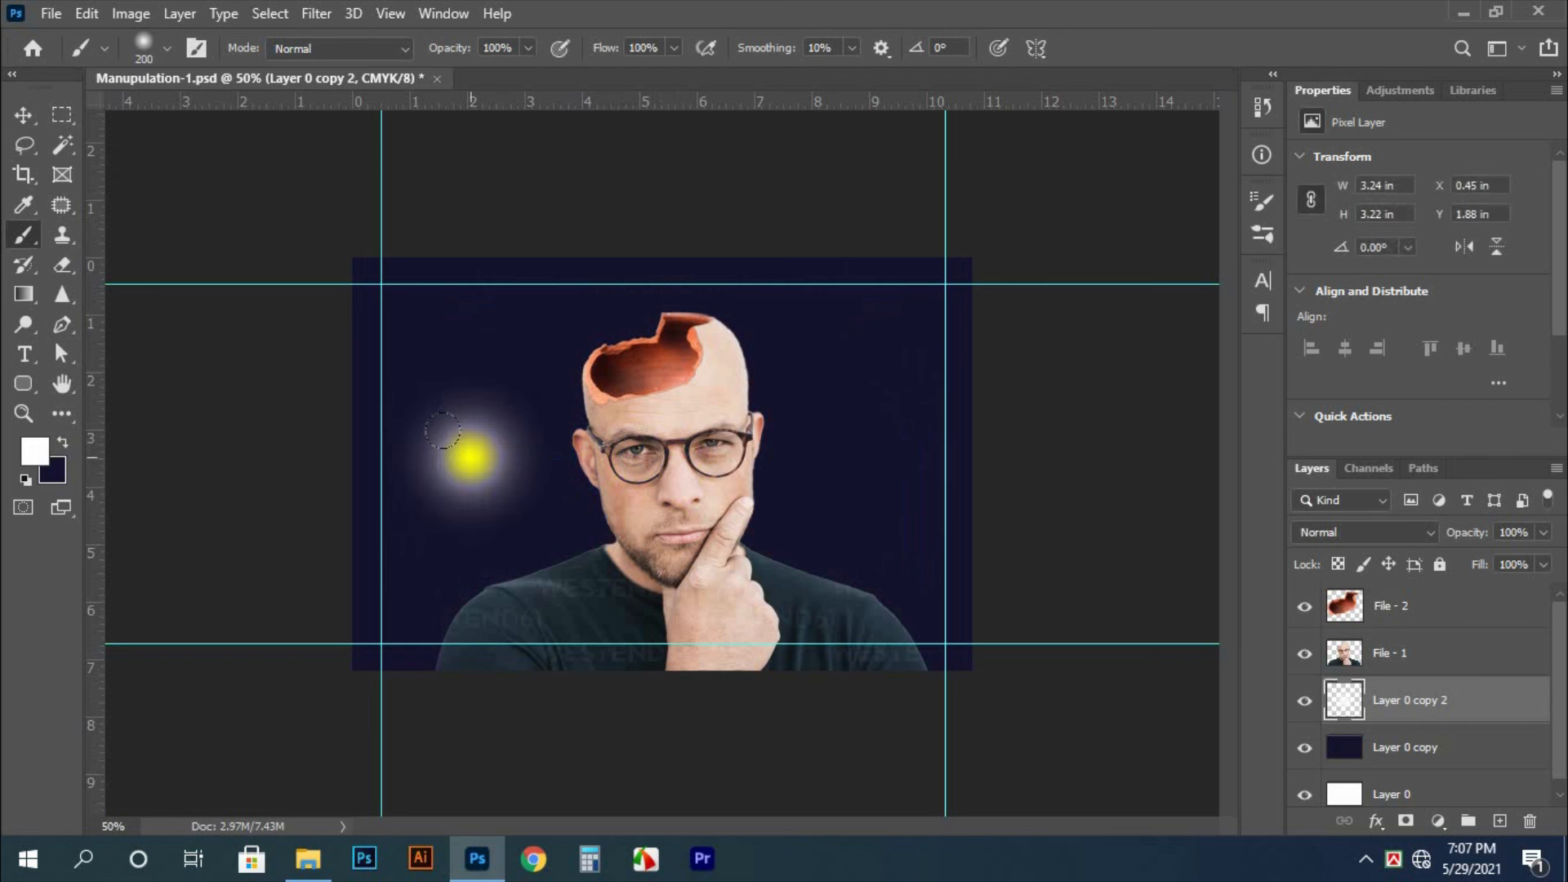
Move the white glow behind the man's head and scale it up proportionally to about 11.4 in wide
key(v)
mouse_move(473, 466)
mouse_down()
mouse_move(671, 467)
mouse_move(672, 488)
mouse_up()
key(ctrl+t)
drag(756, 558, 1059, 728)
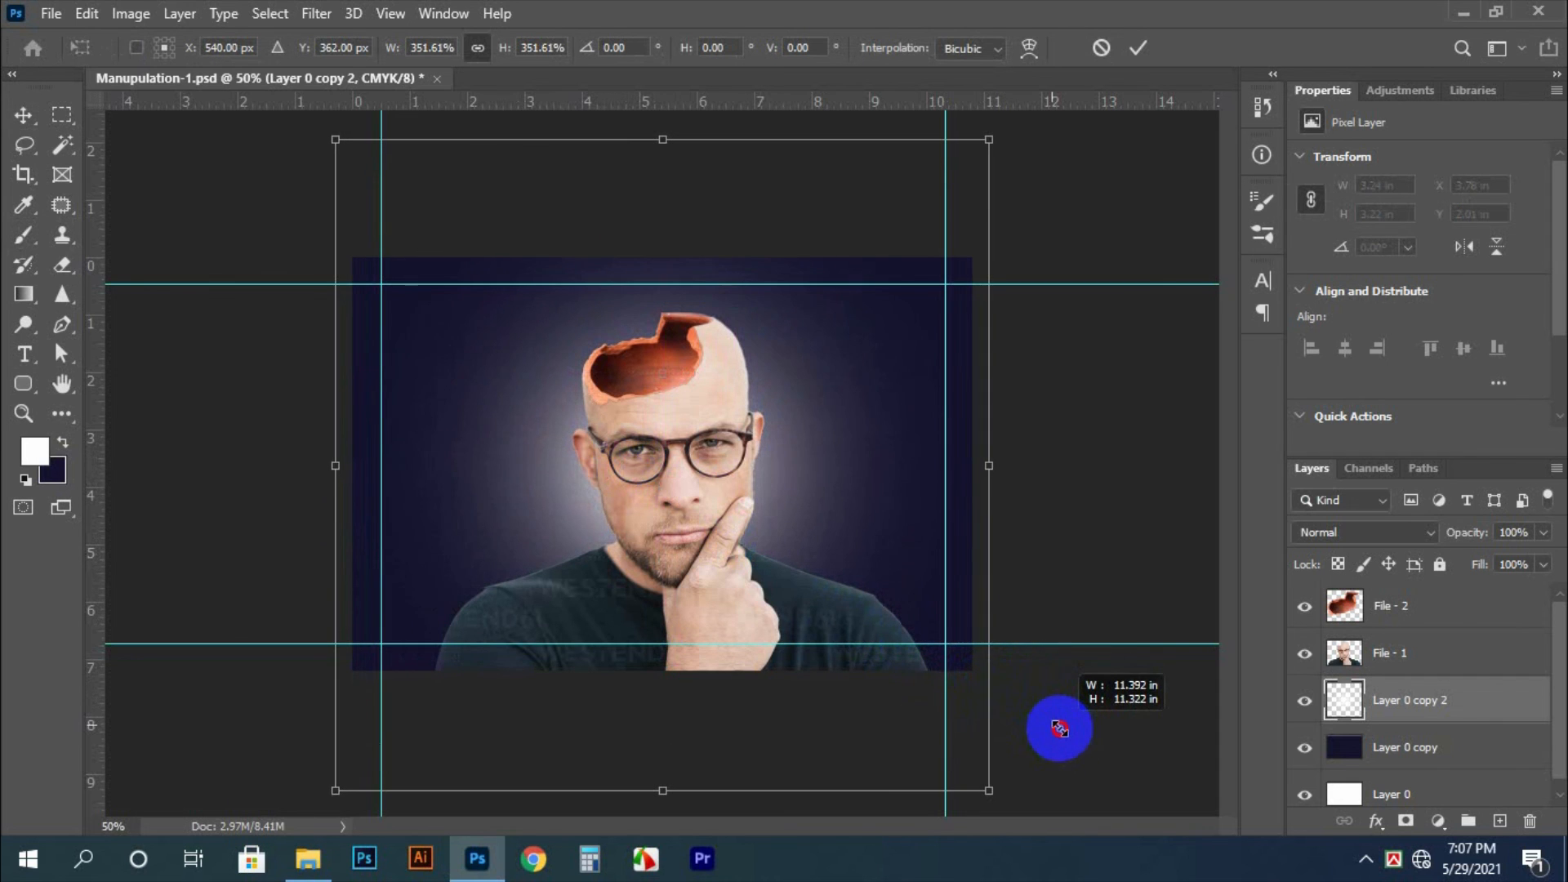
double_click(782, 536)
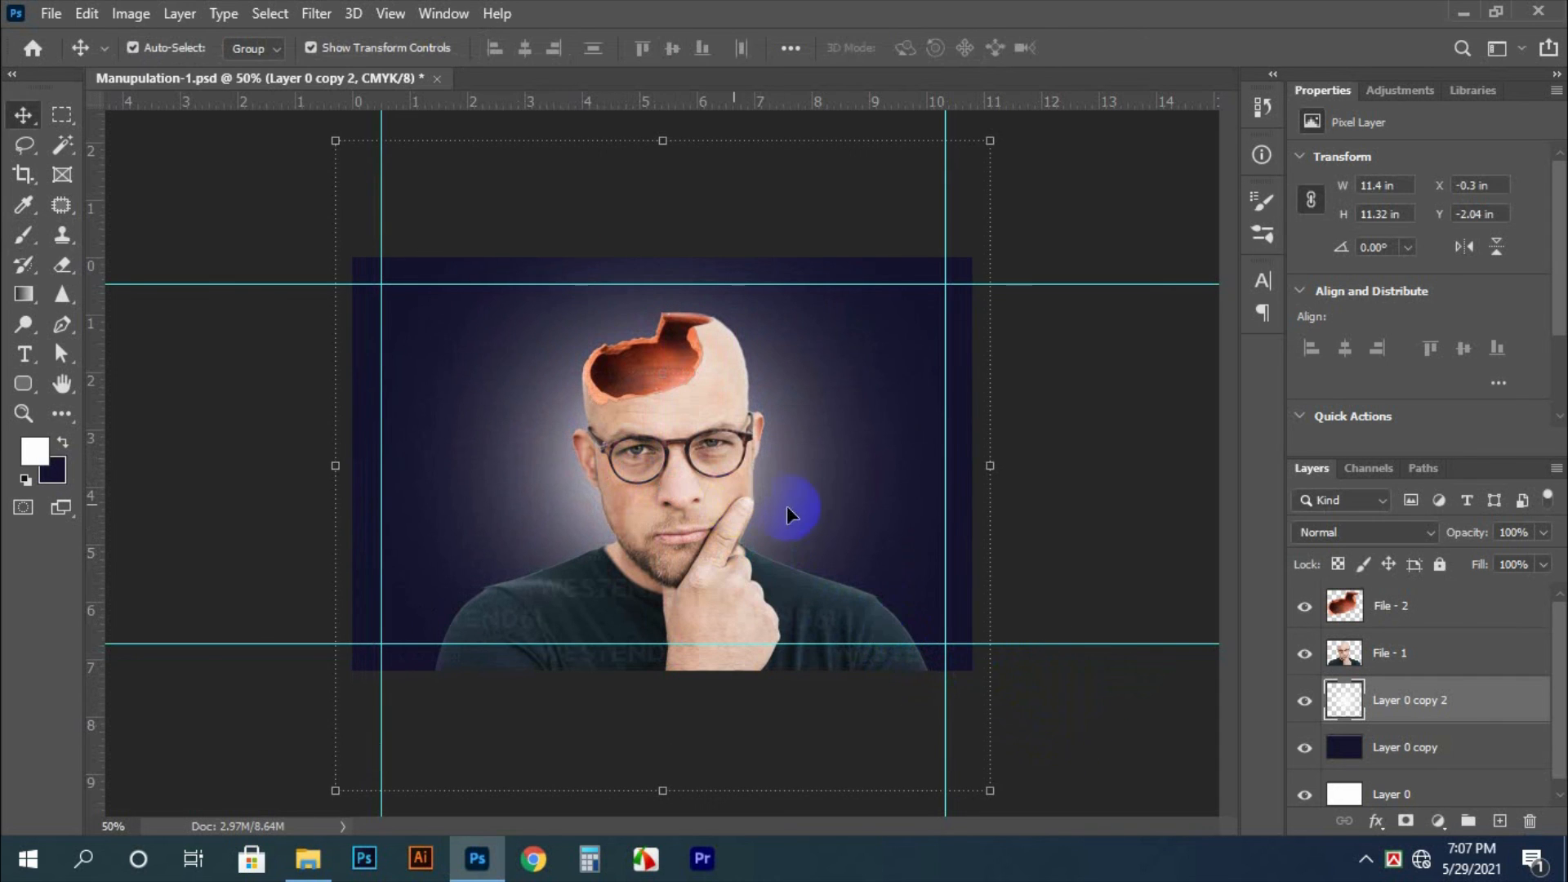
Shift the glow down slightly and scale it to the canvas width of 10.8 in, leaving no layer selected
drag(788, 512, 804, 508)
key(ctrl+t)
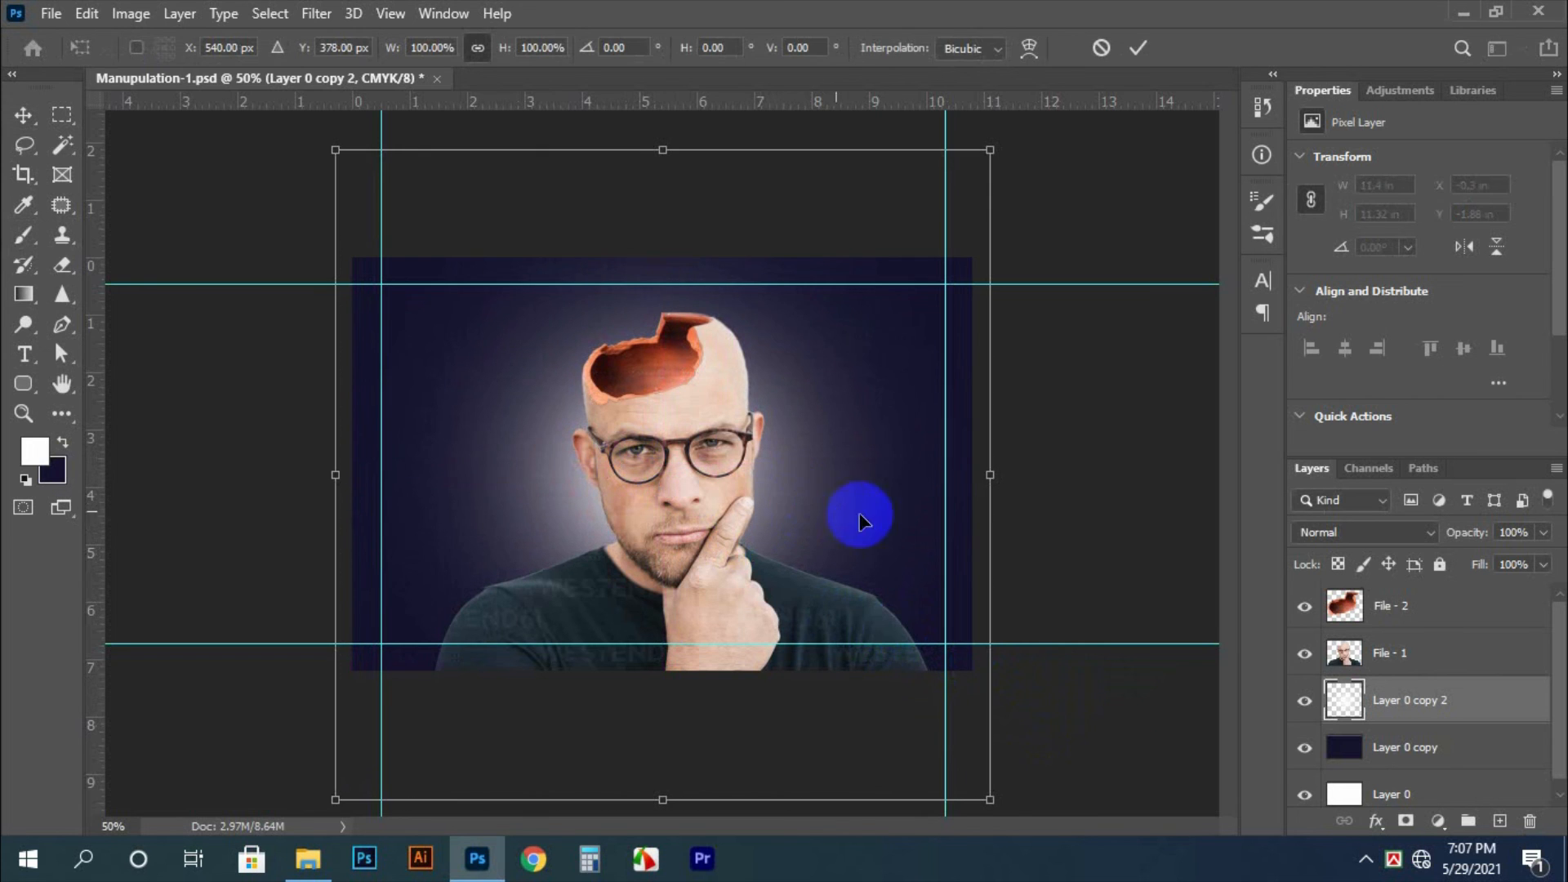
drag(990, 474, 973, 474)
key(Return)
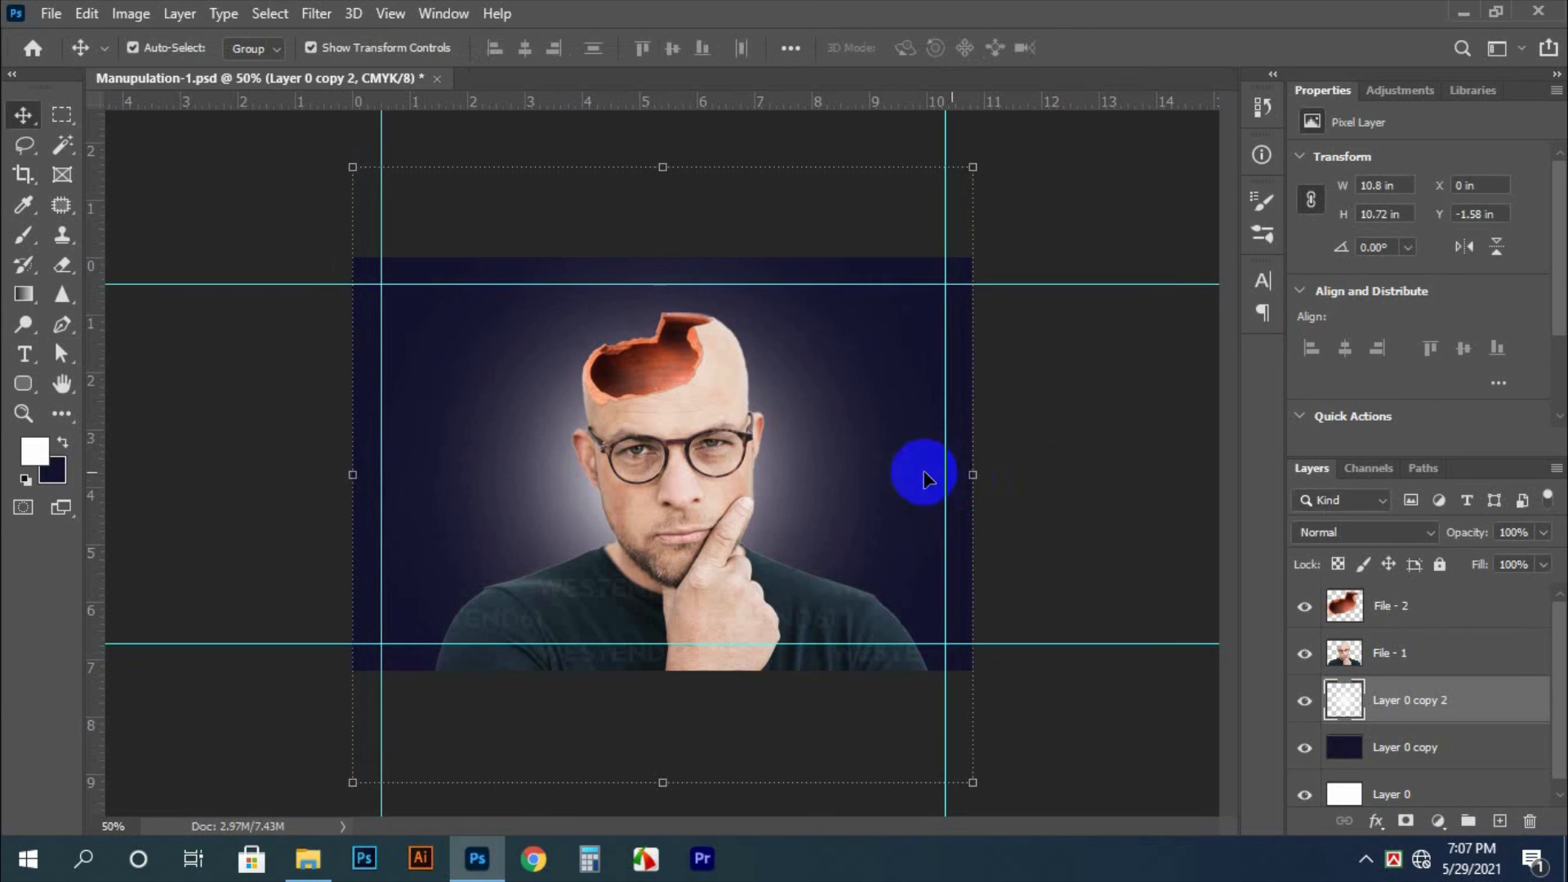
click(1037, 441)
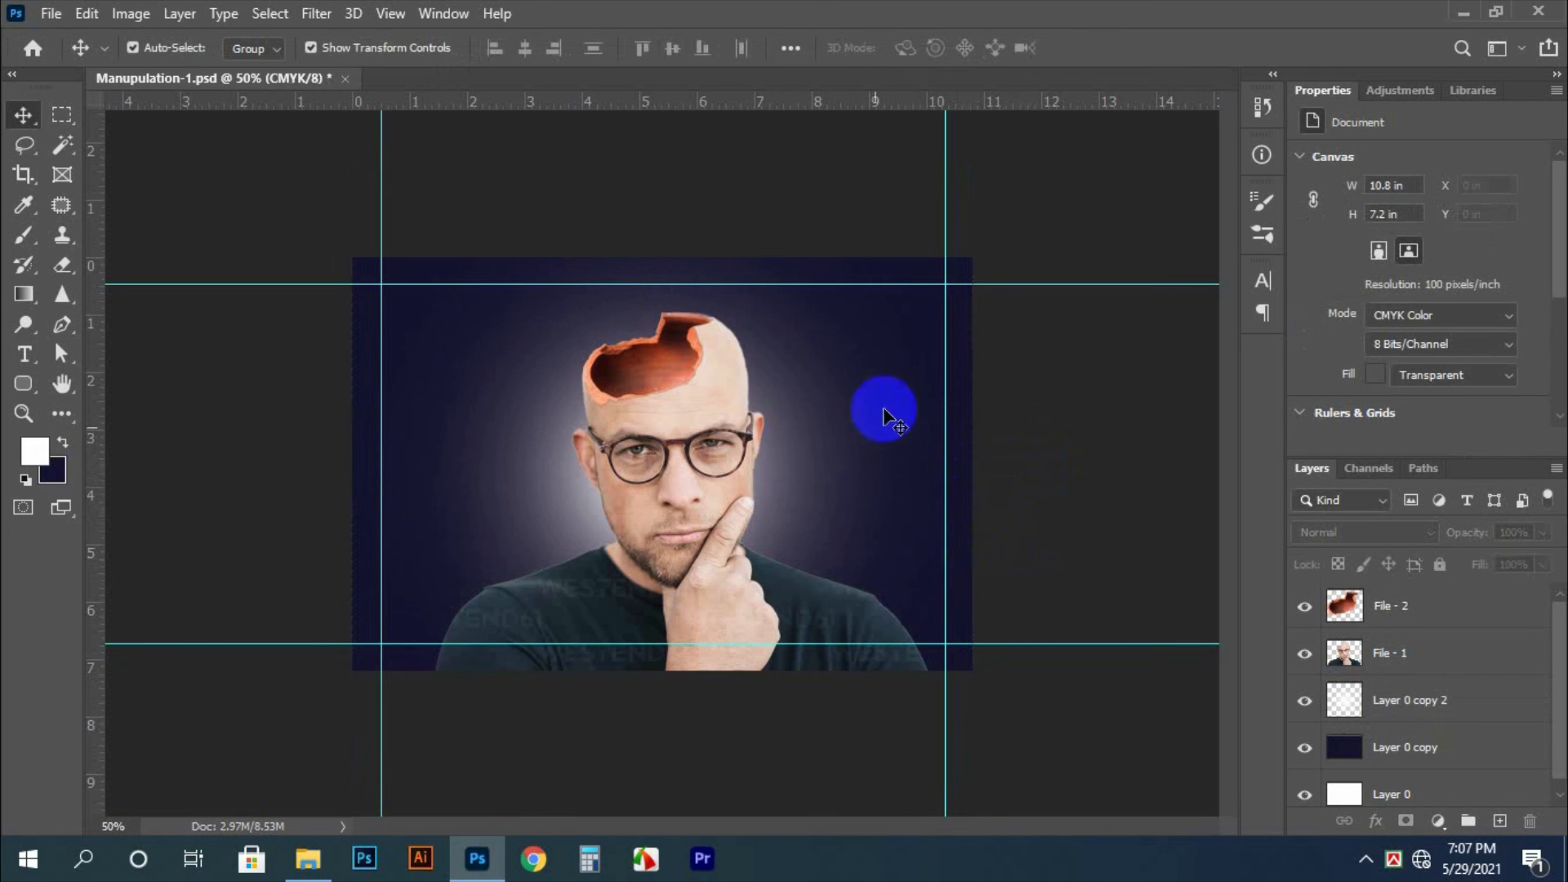
Fill the dark blue background layer, Layer 0 copy, with a dark gray
click(1351, 739)
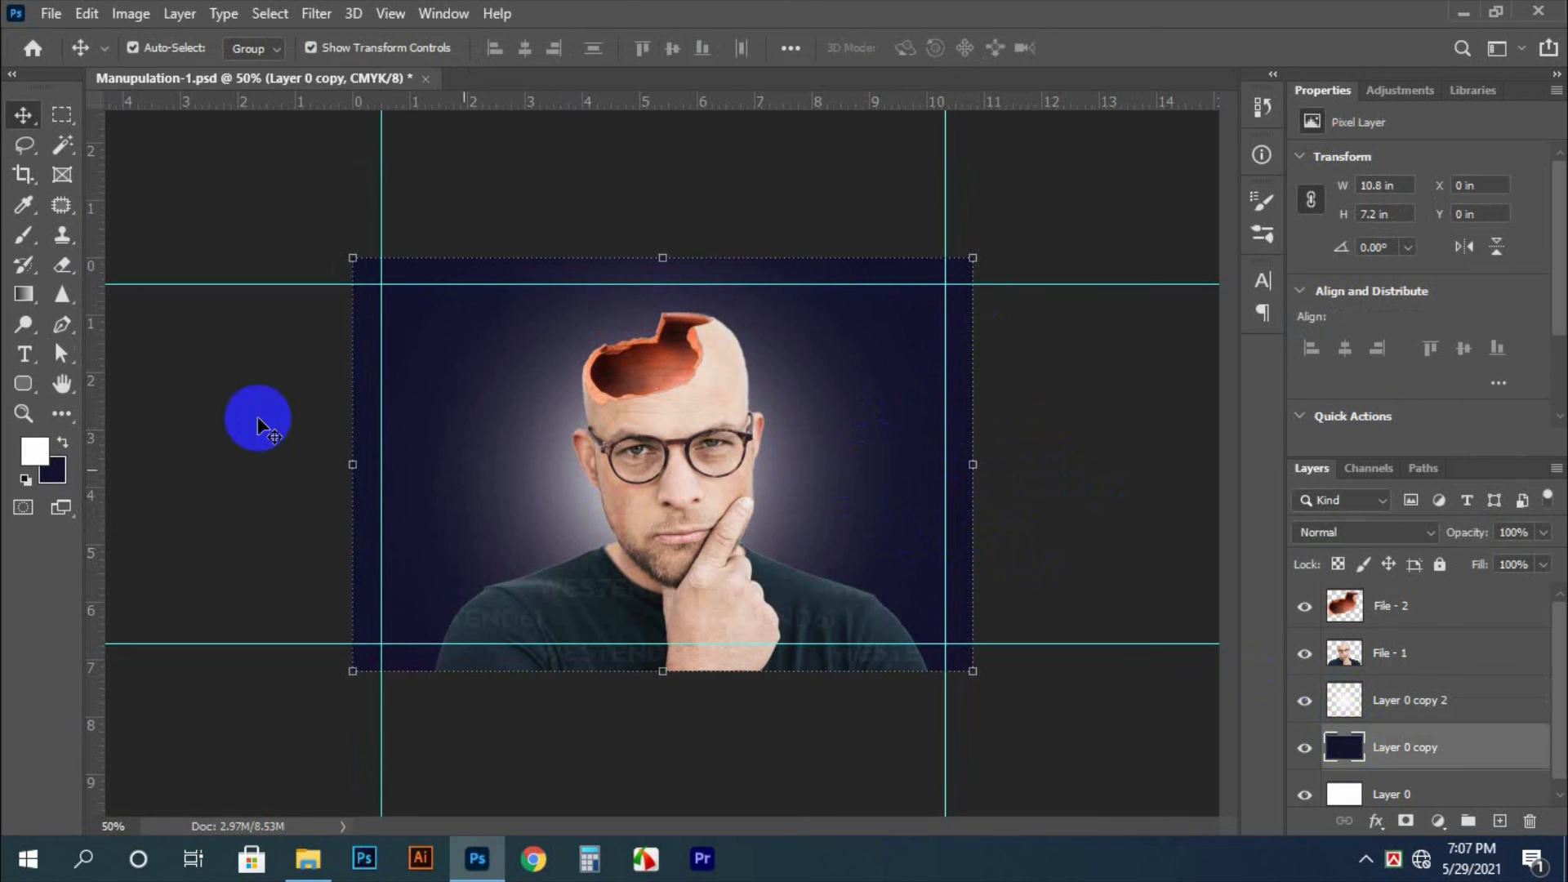
click(35, 451)
drag(738, 516, 724, 530)
key(Return)
key(c)
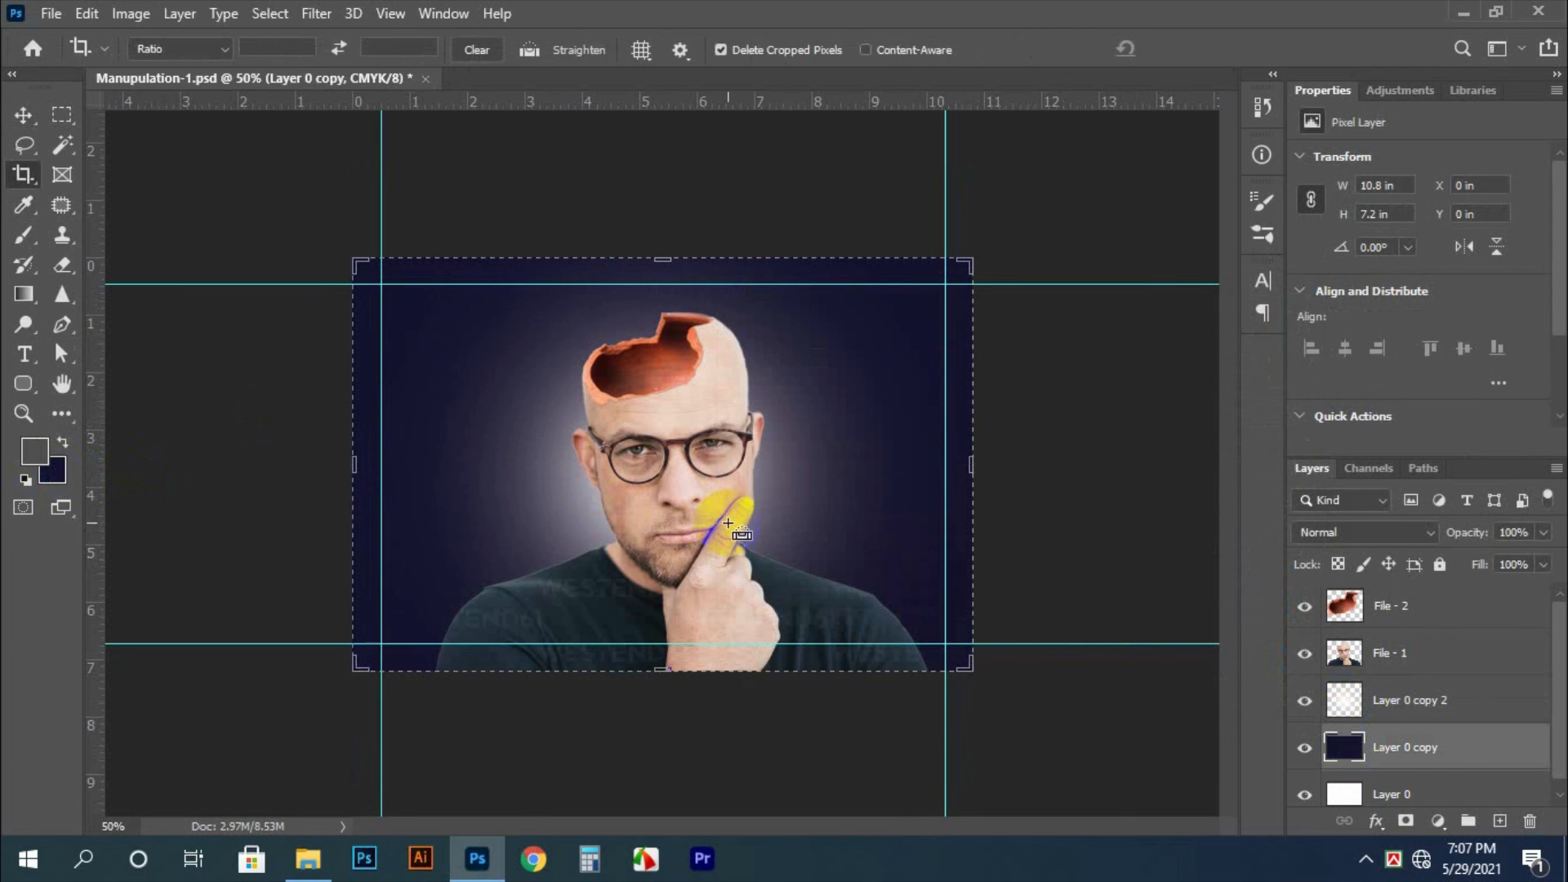
key(x)
key(ctrl+BackSpace)
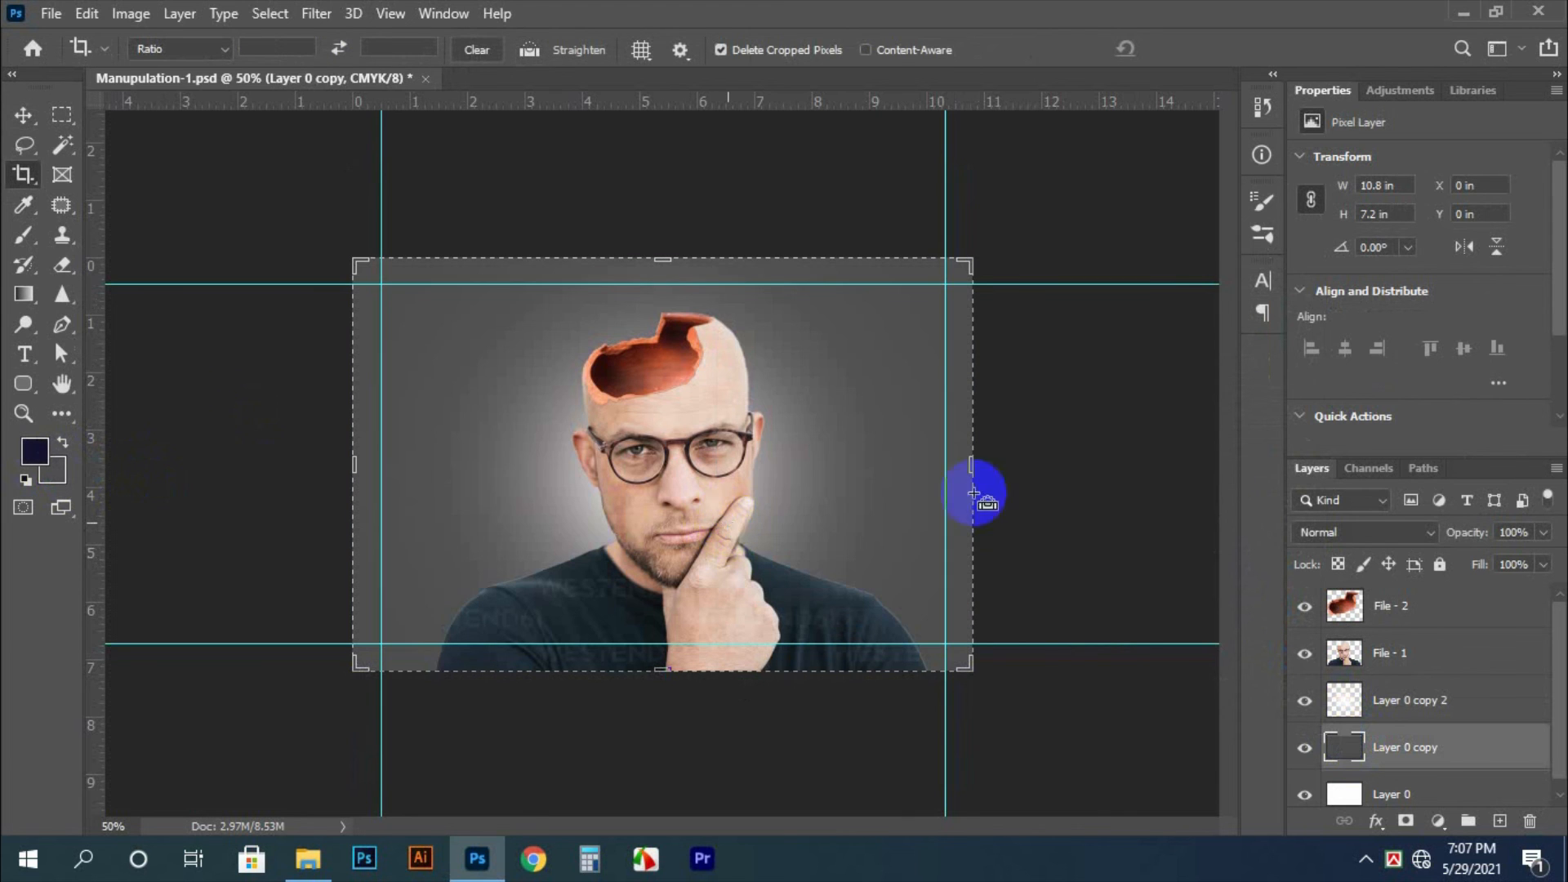
Crop the document to its current canvas bounds, deleting the glow's pixels outside them
click(1056, 443)
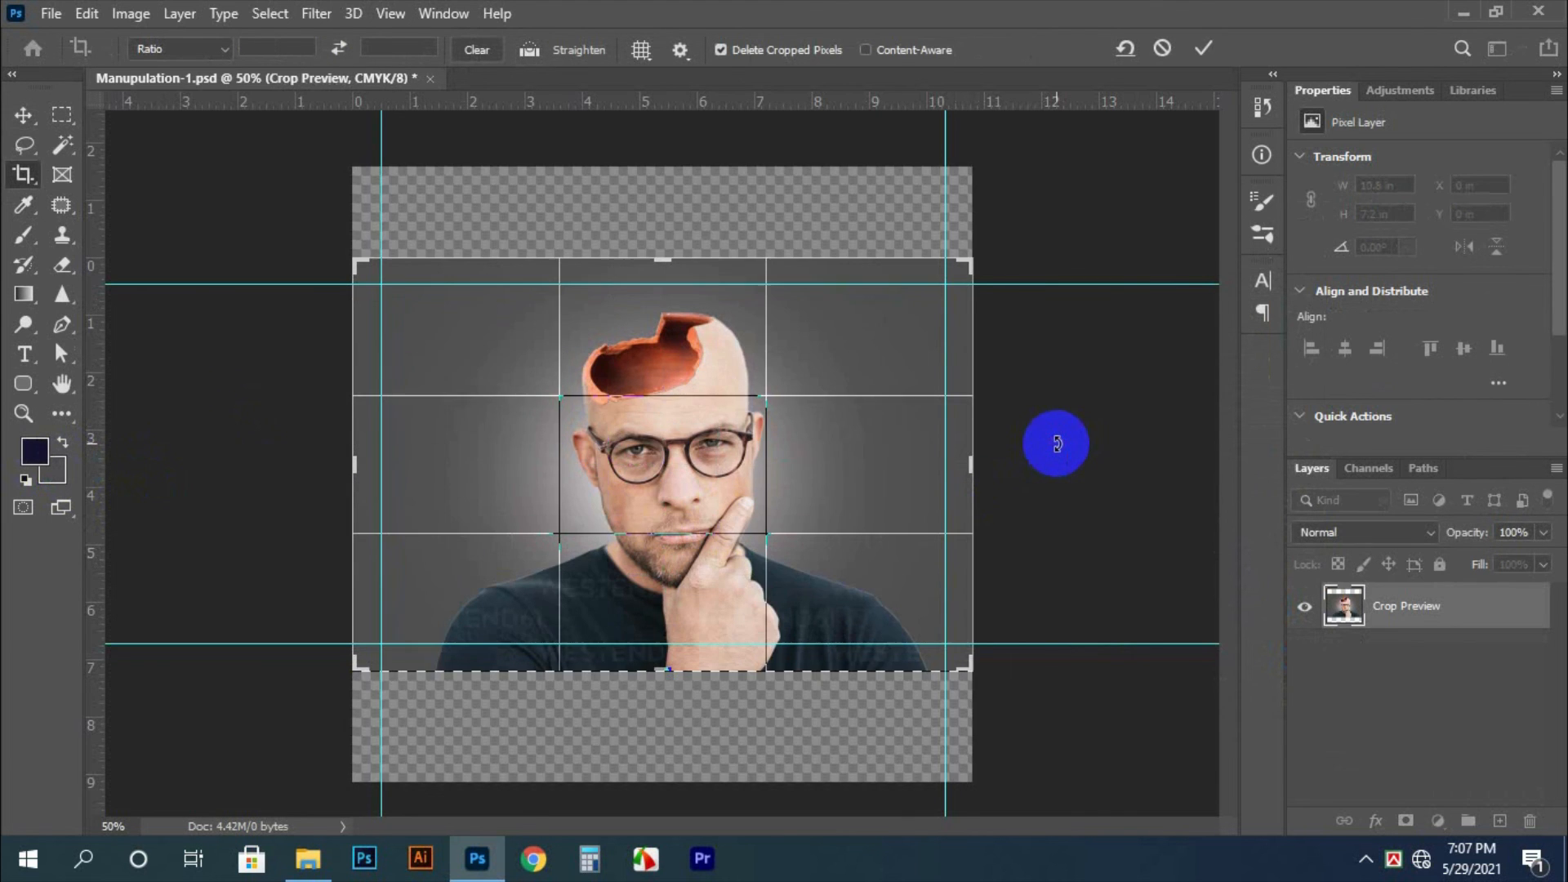
key(Return)
key(ctrl+t)
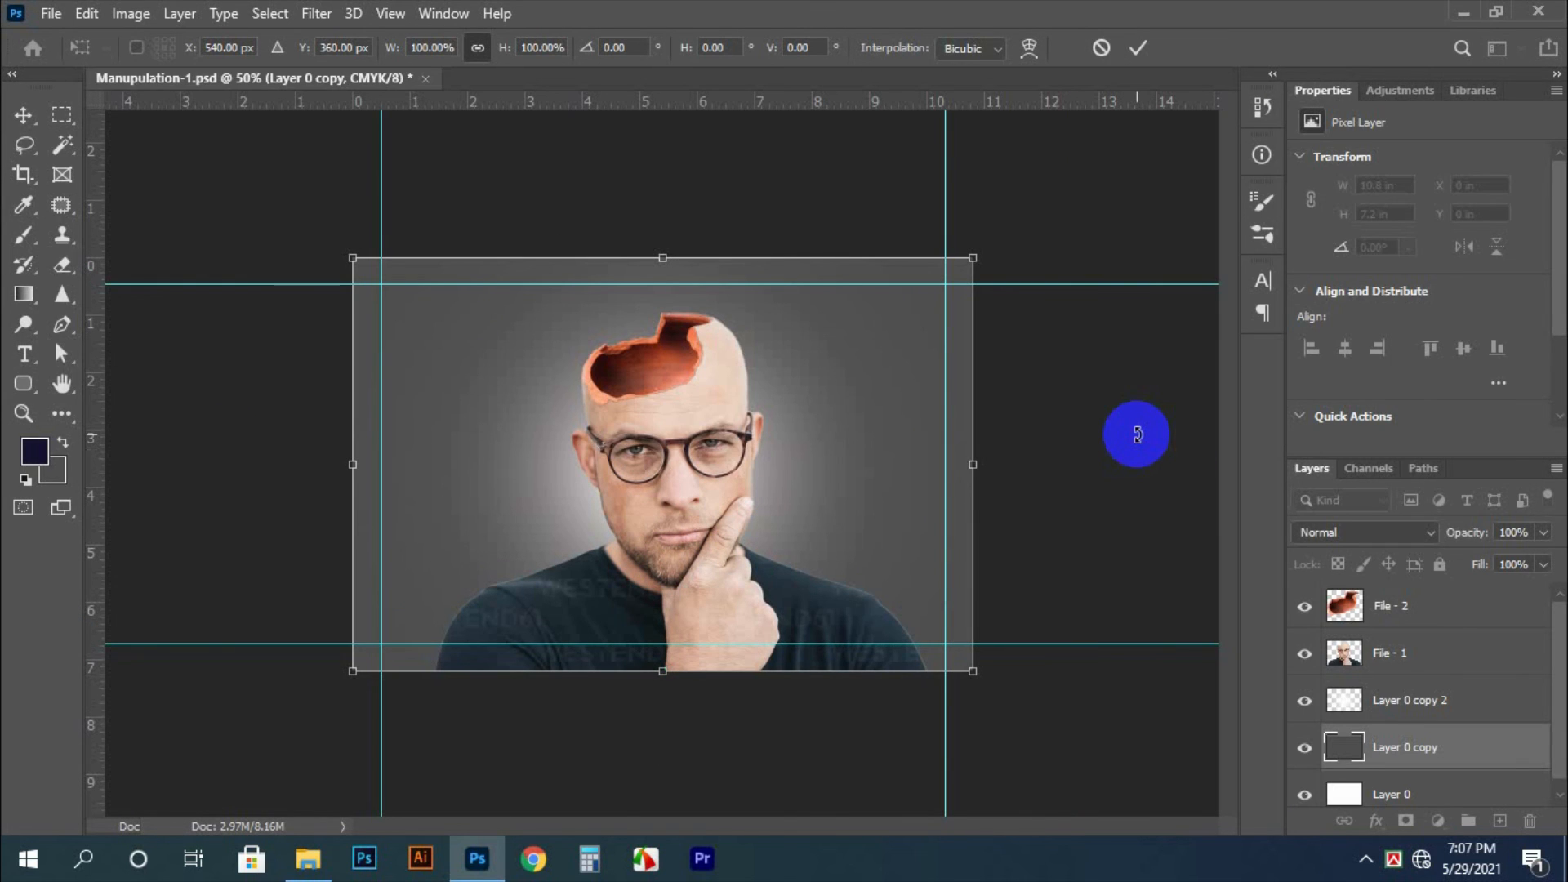
key(Return)
Deselect all layers and save the composition in Manupulation-1.psd
key(i)
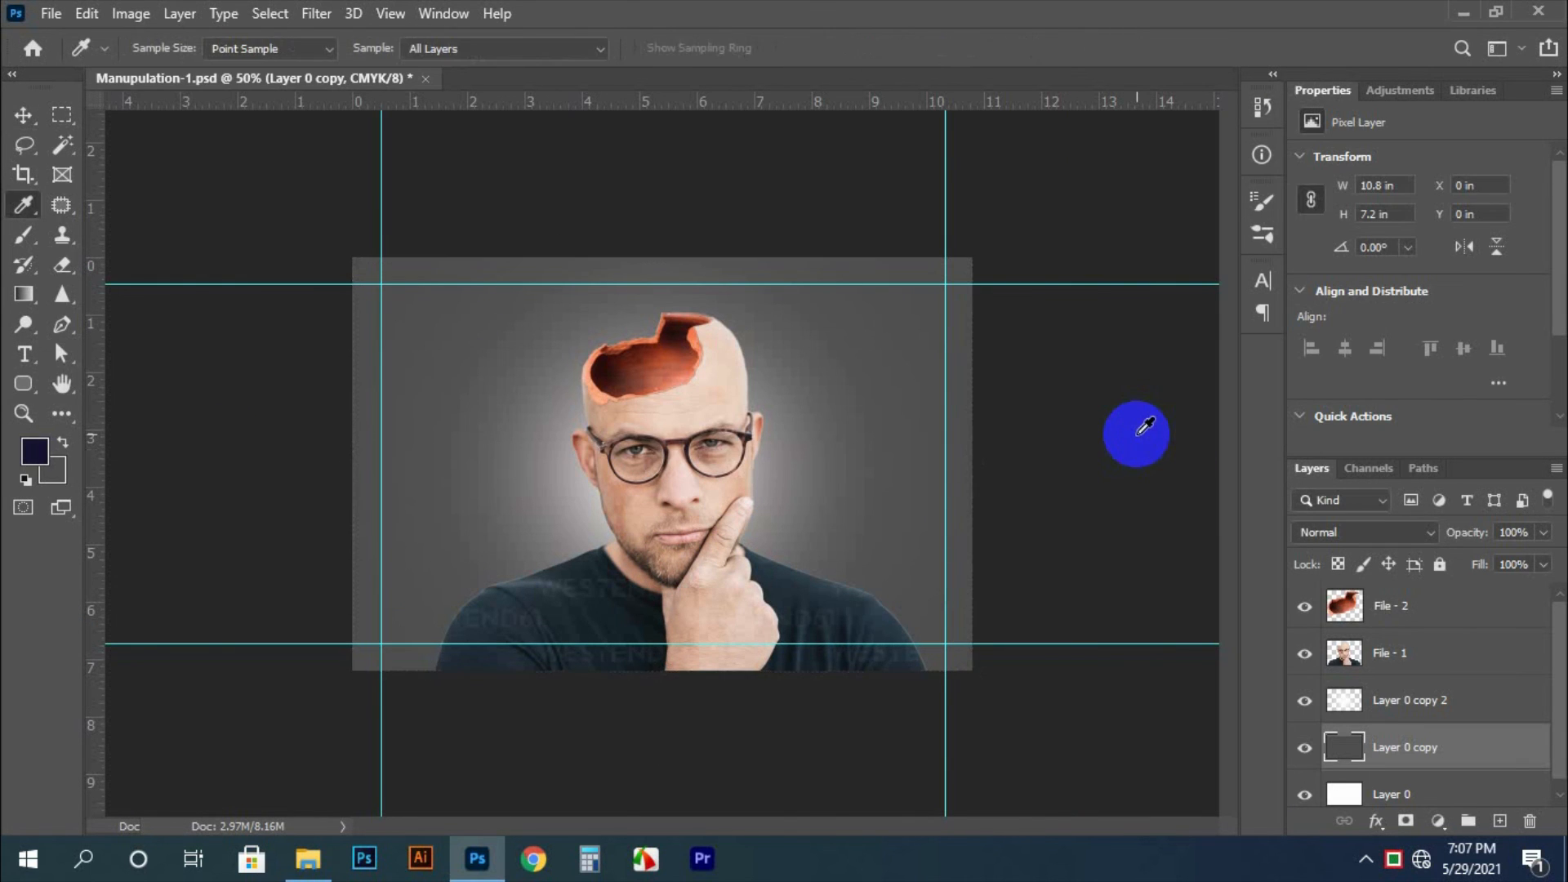
key(v)
click(1139, 440)
key(Tab)
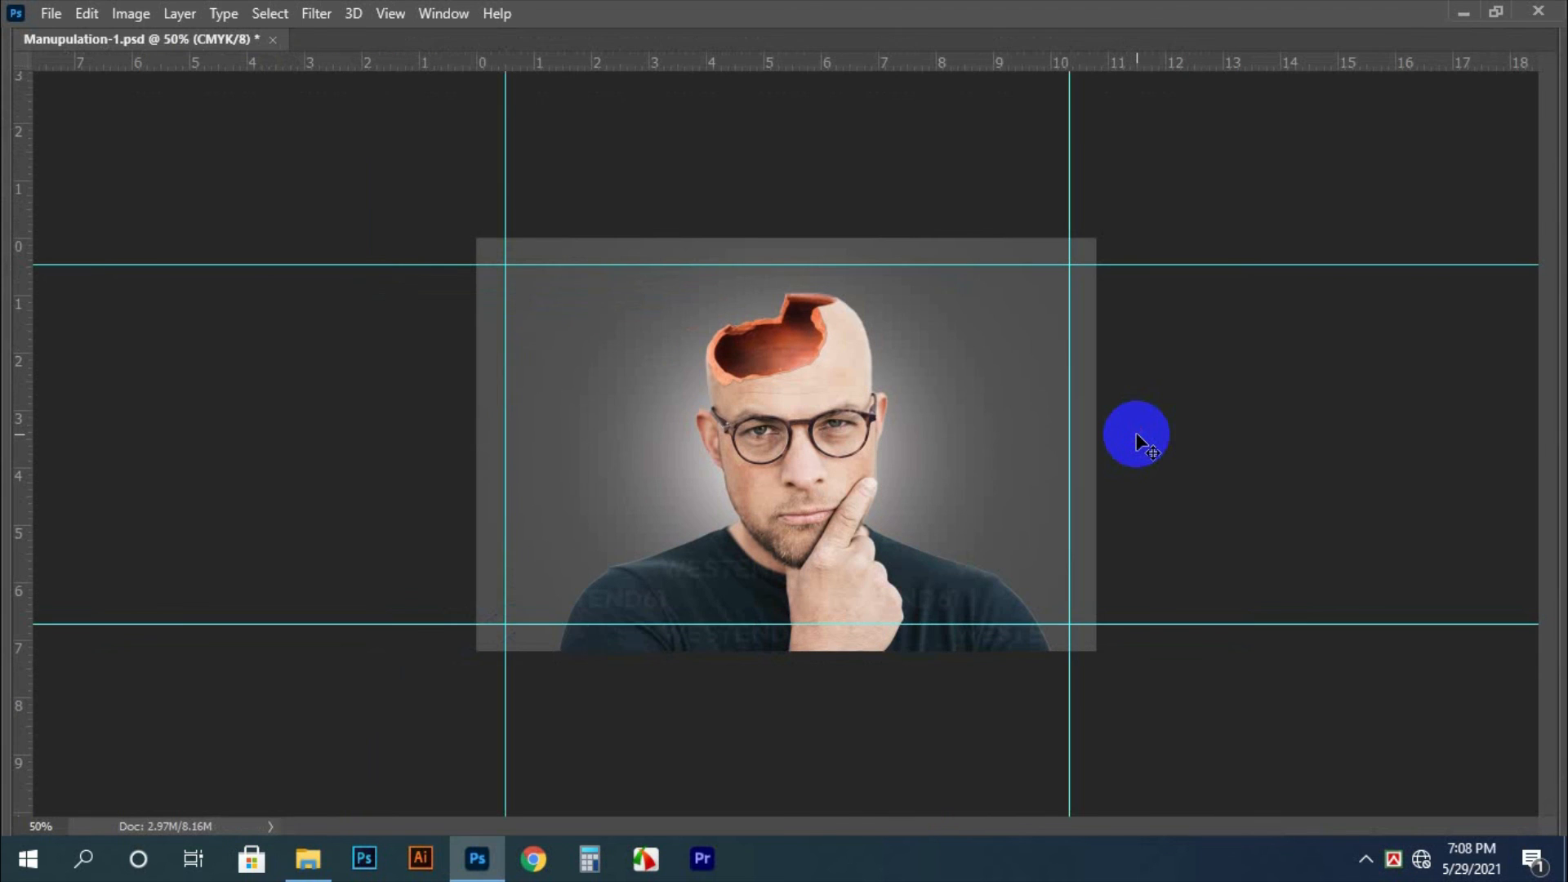
key(ctrl+0)
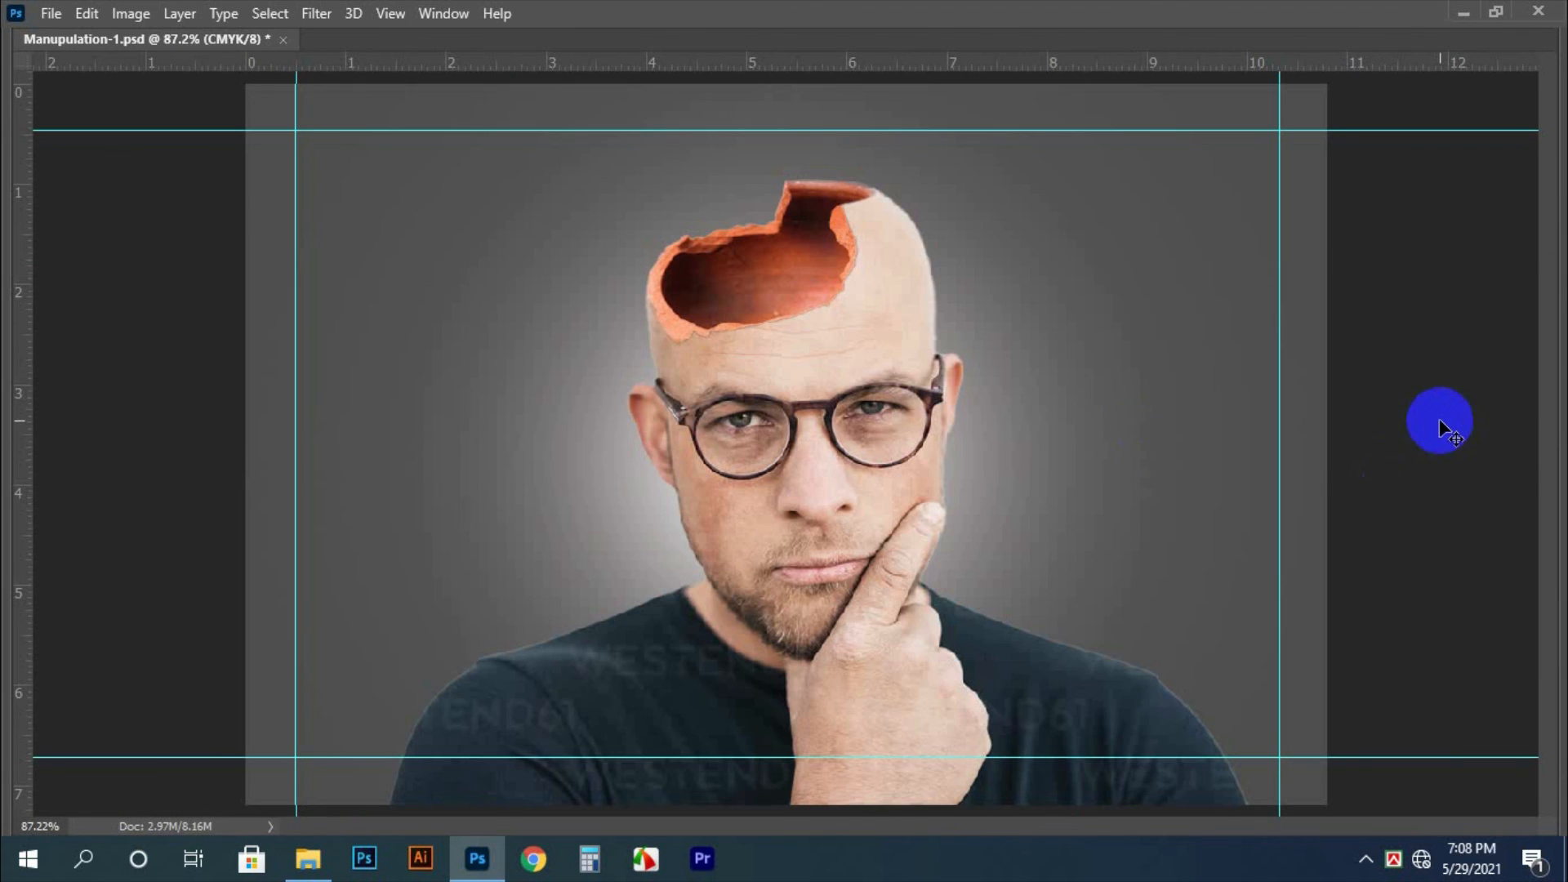
key(ctrl+s)
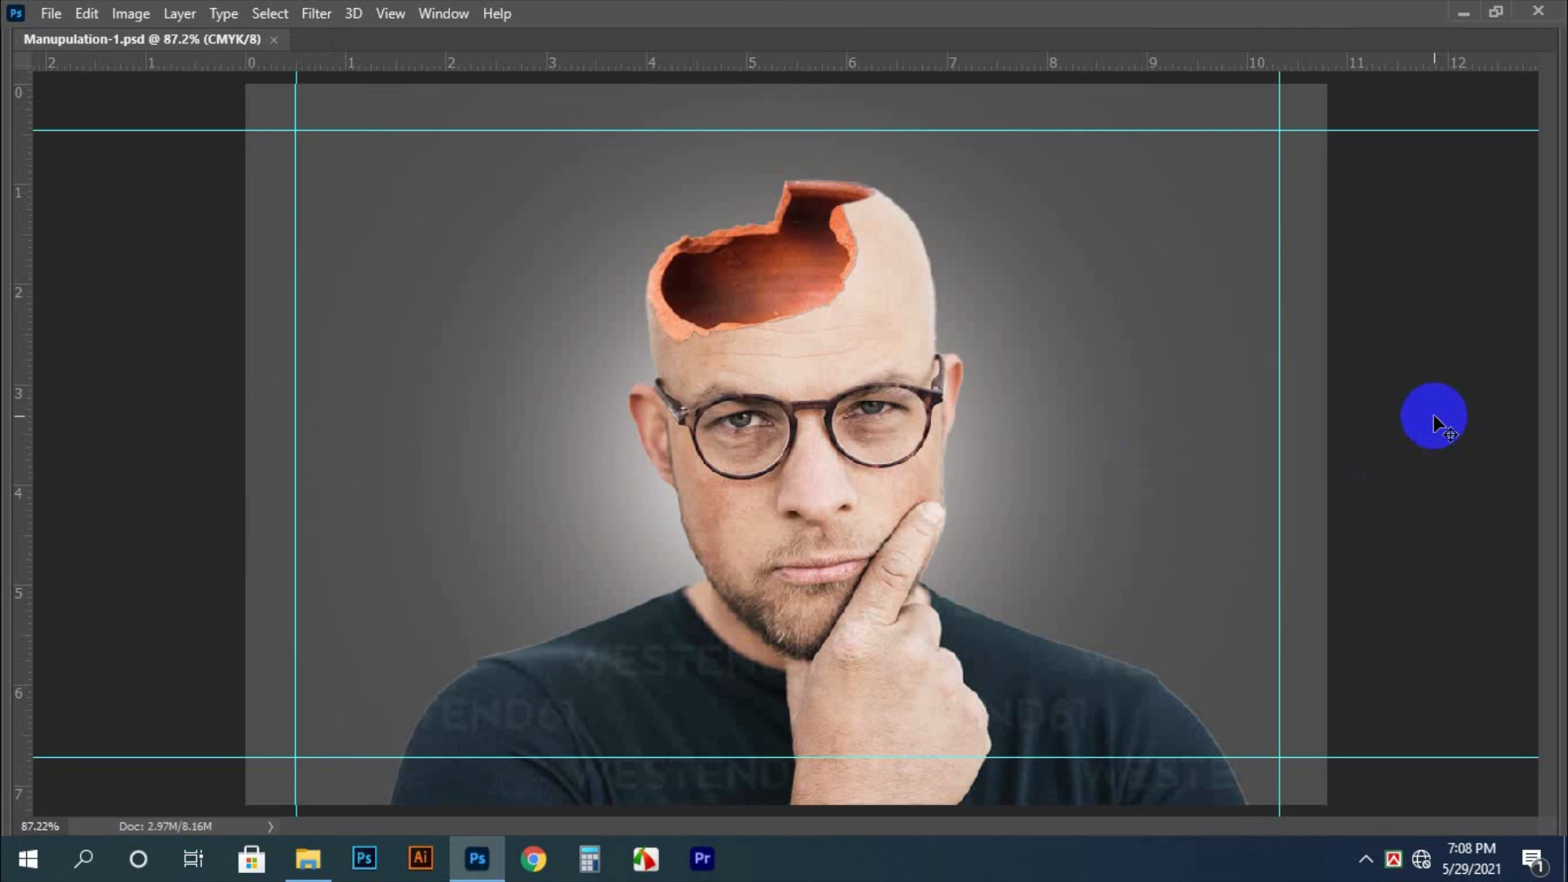